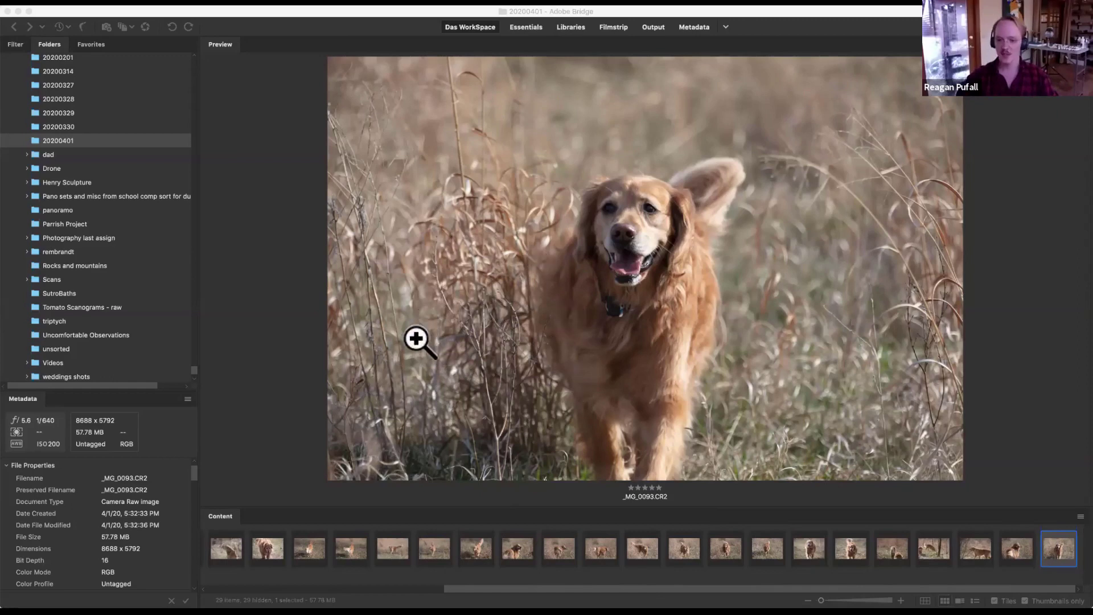
Browse the dog photos in the 20200401 folder, comparing the shots from _MG_0080.CR2 through _MG_0093.CR2 in the large preview.
key(Left)
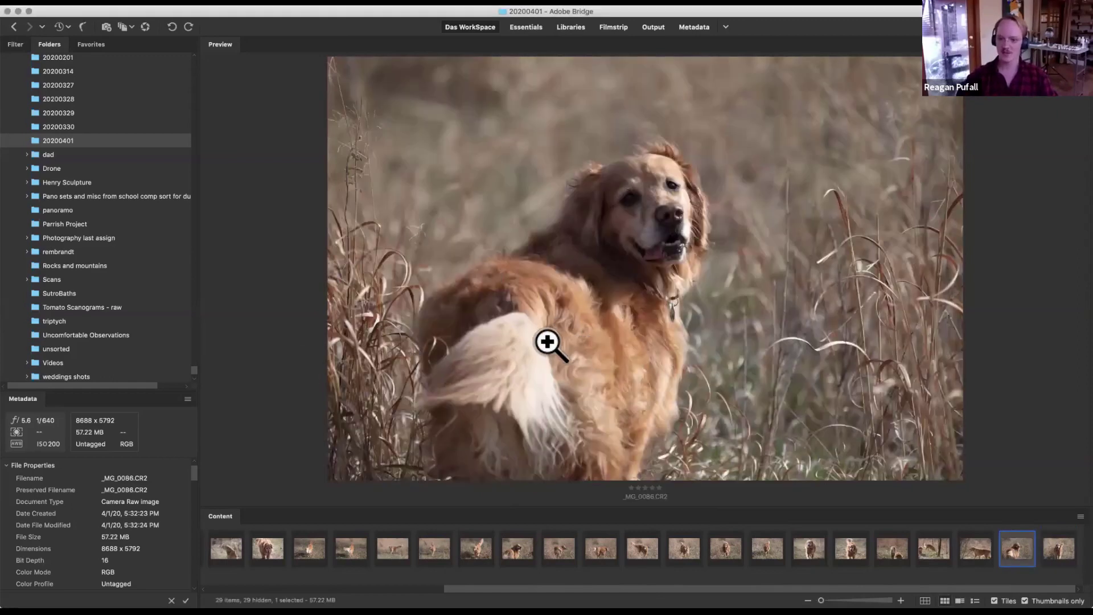
key(Left)
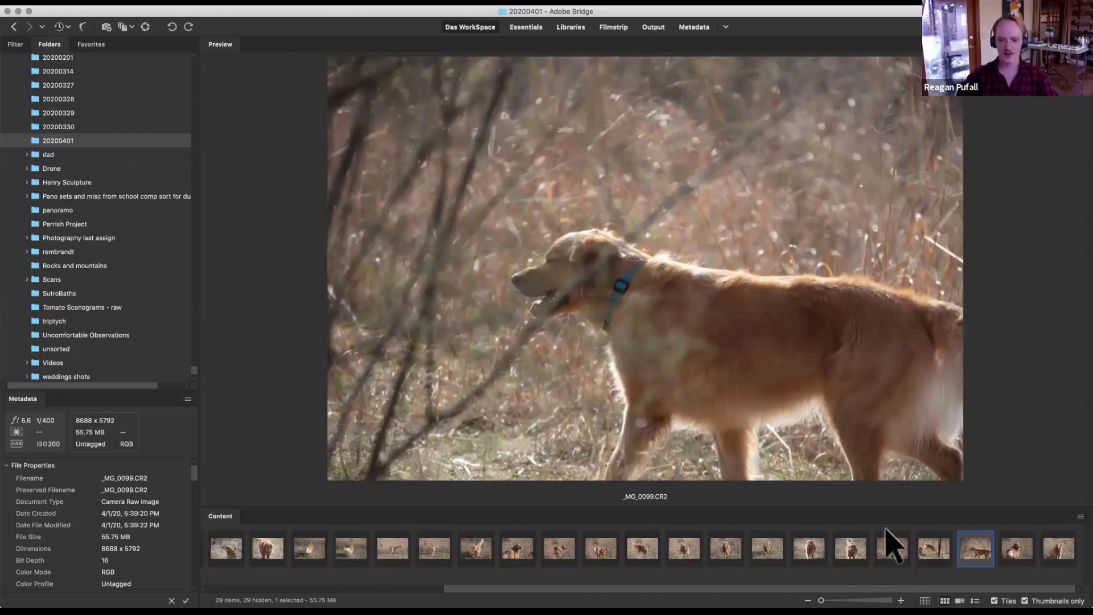
click(393, 548)
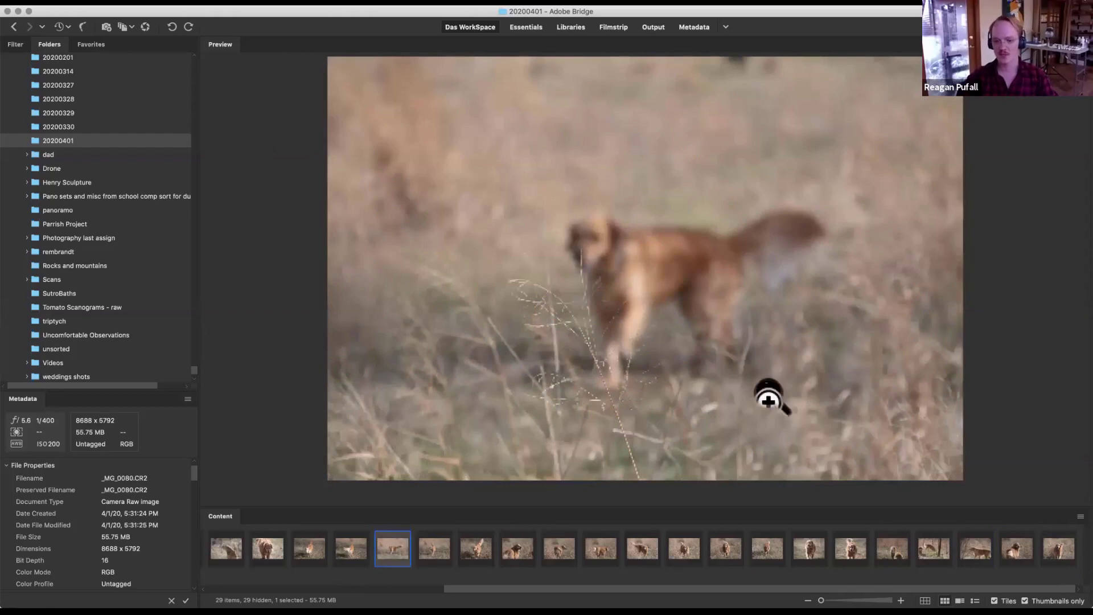
key(Right)
key(Right)
key(Right)
key(Right)
key(Right)
key(Right)
key(Right)
key(Right)
key(Right)
key(Right)
key(Right)
key(Right)
key(Right)
key(Right)
key(Right)
key(Right)
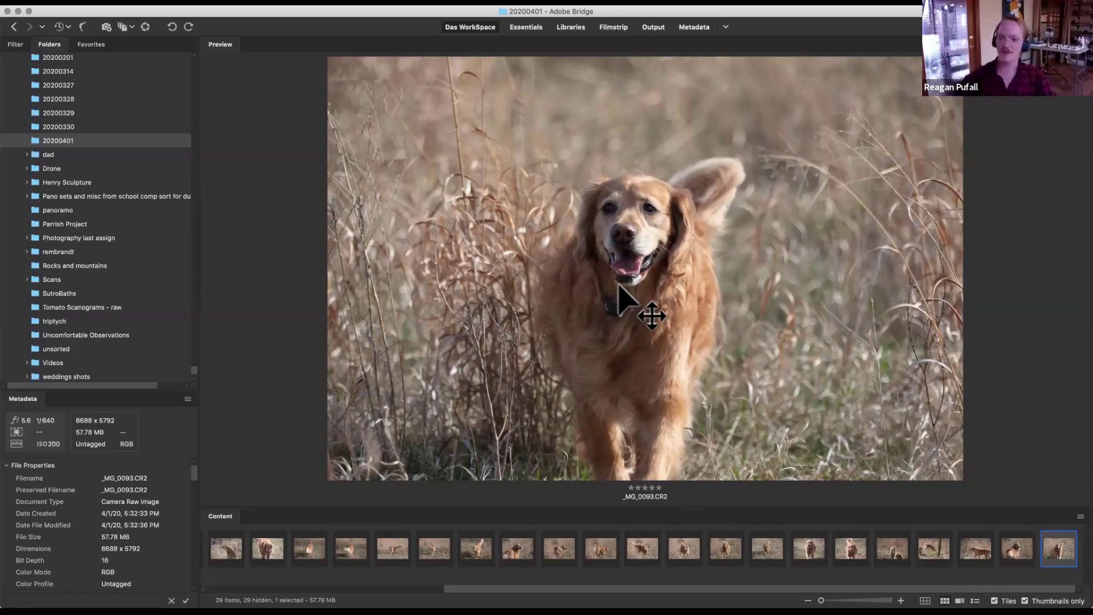
Switch to Photoshop and inspect the cupcake image's edges up close at 800%, ending with the whole image fitted on screen.
key(super+Tab)
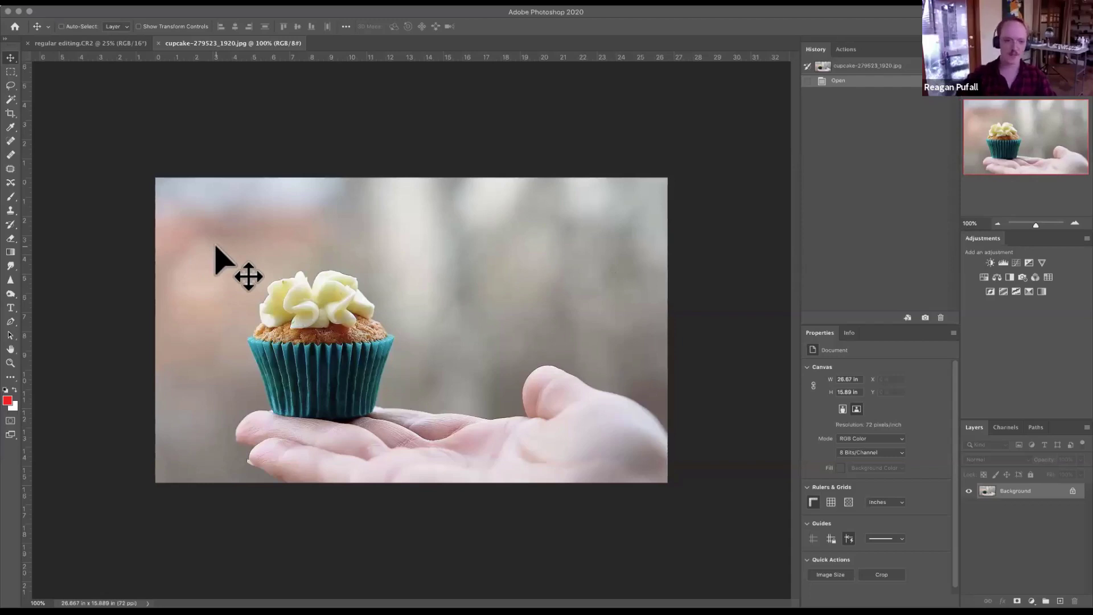
key(super+plus)
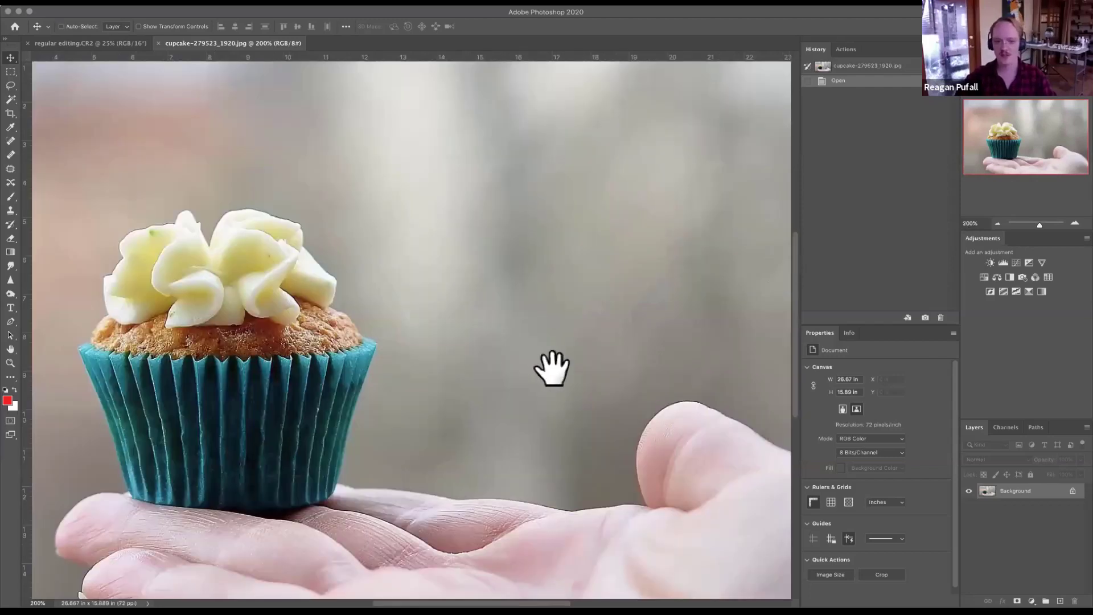
key(super+plus)
key(super+plus)
key(super+plus)
key(super+plus)
key(super+plus)
key(super+plus)
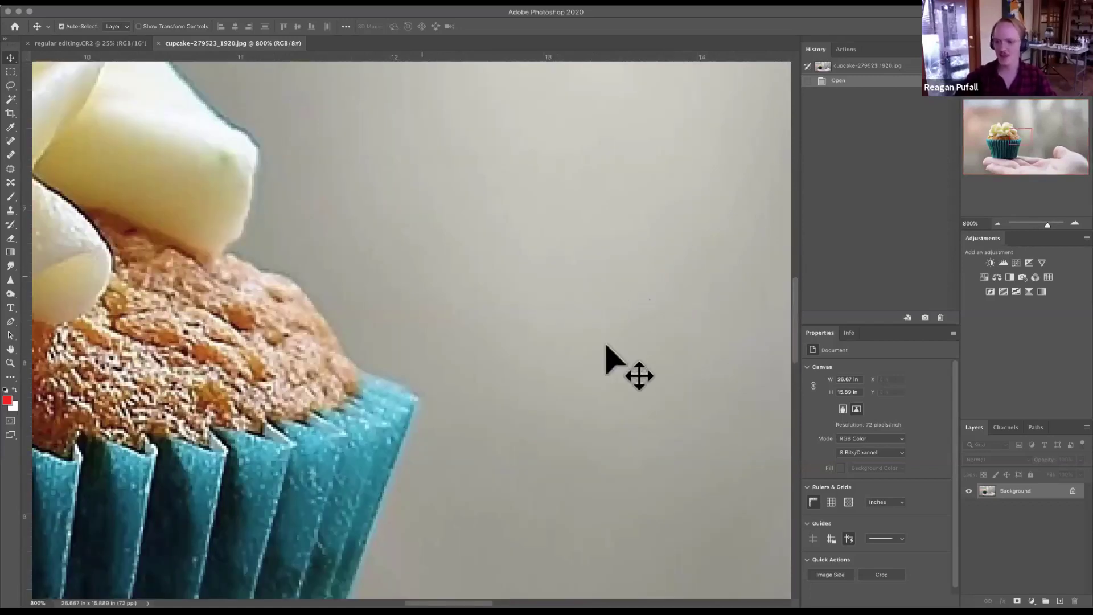
key(super+minus)
key(super+minus)
key(super+minus)
key(super+0)
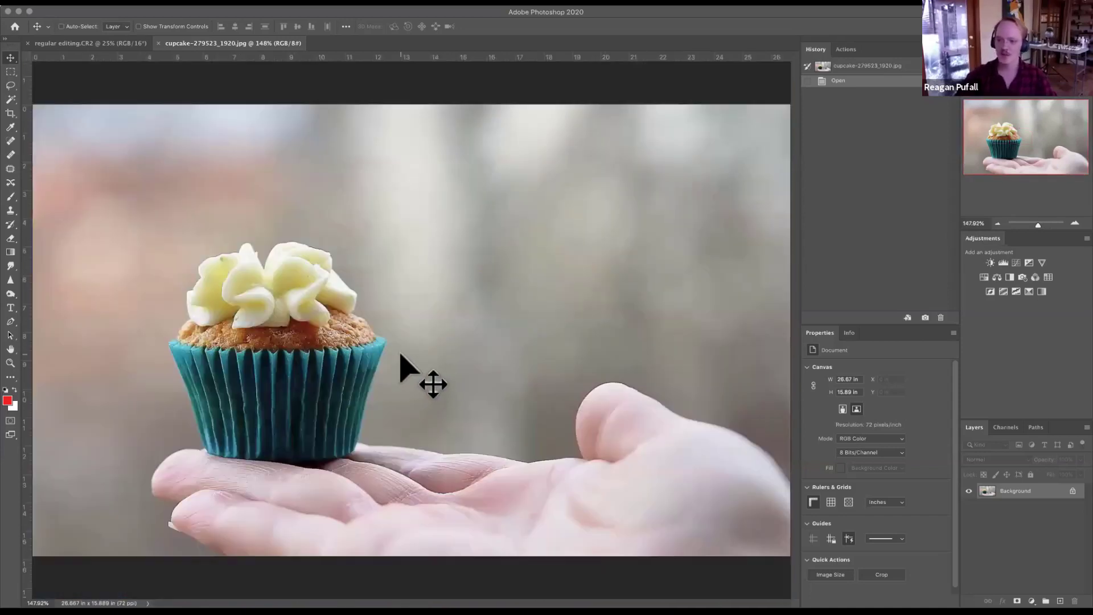
key(super)
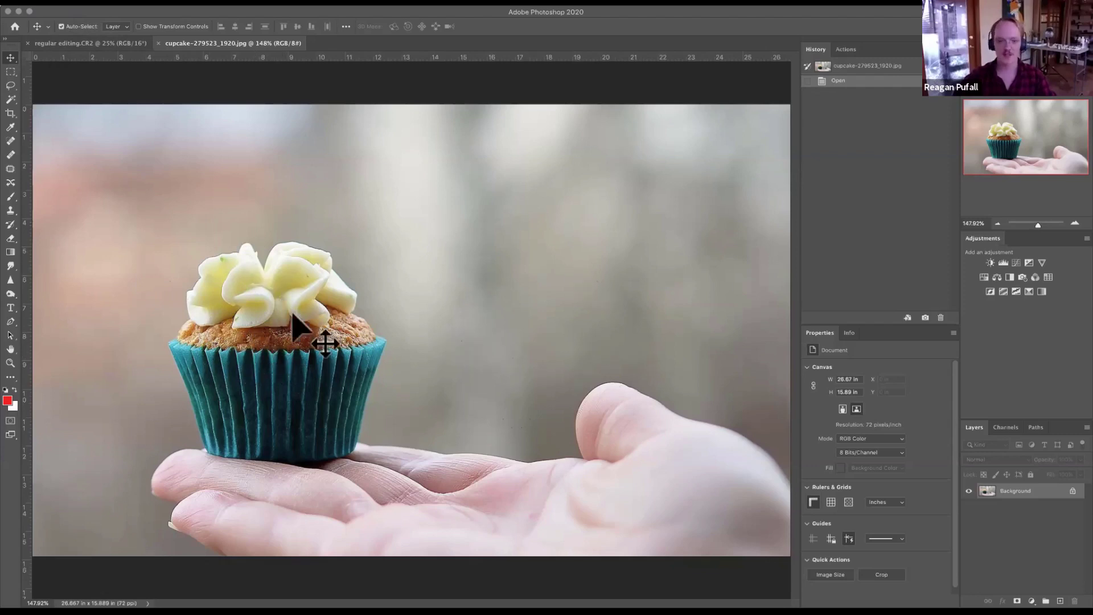
Open the raw photo regular editing 2.CR2 from the Files folder.
click(117, 24)
click(111, 22)
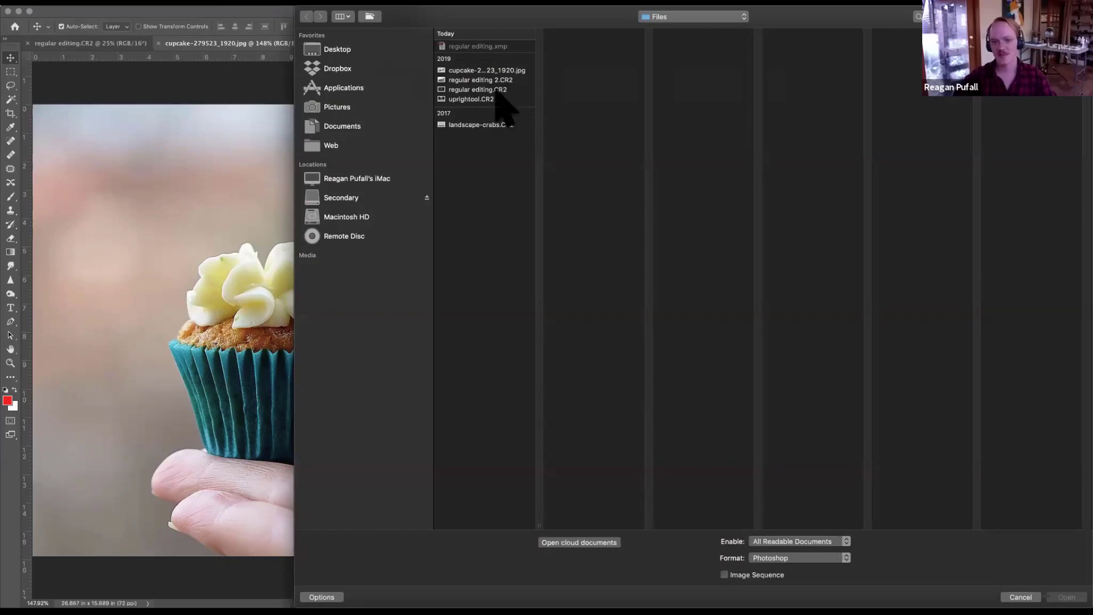
click(497, 81)
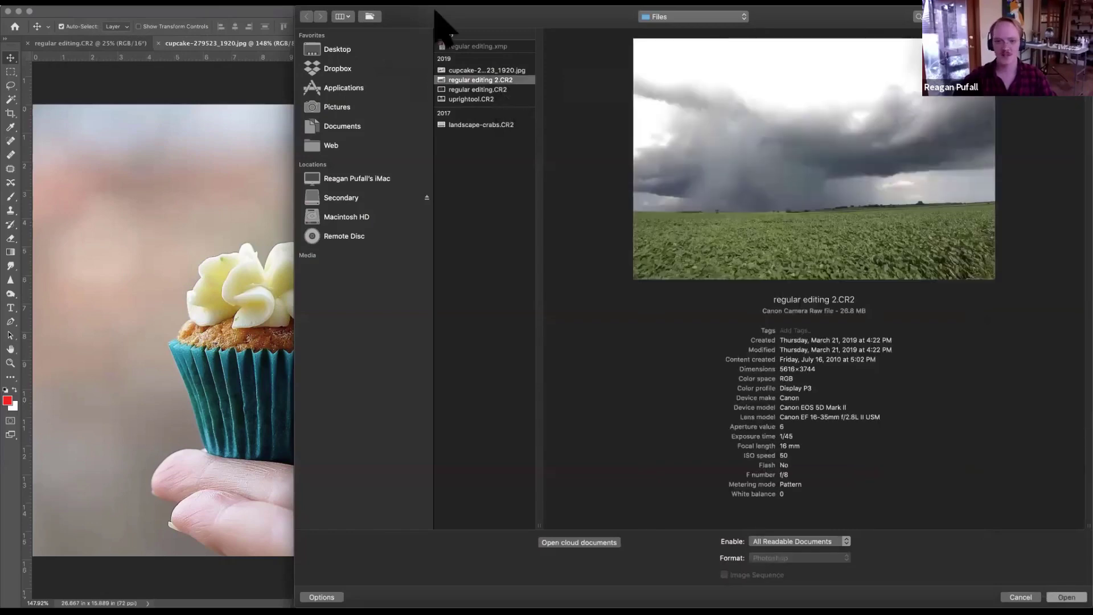
key(Down)
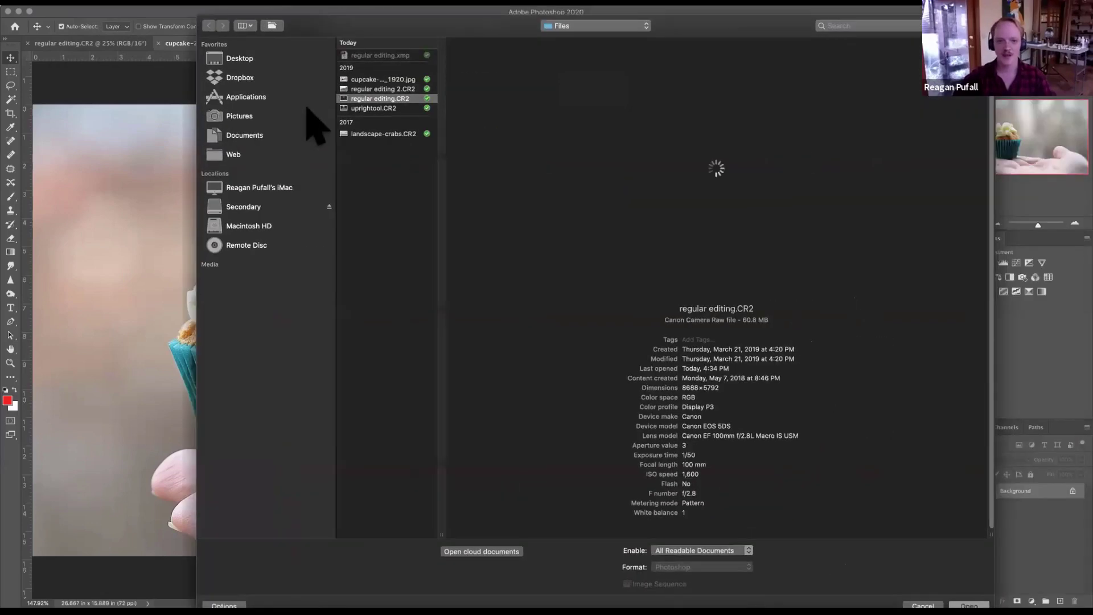
click(327, 108)
click(316, 99)
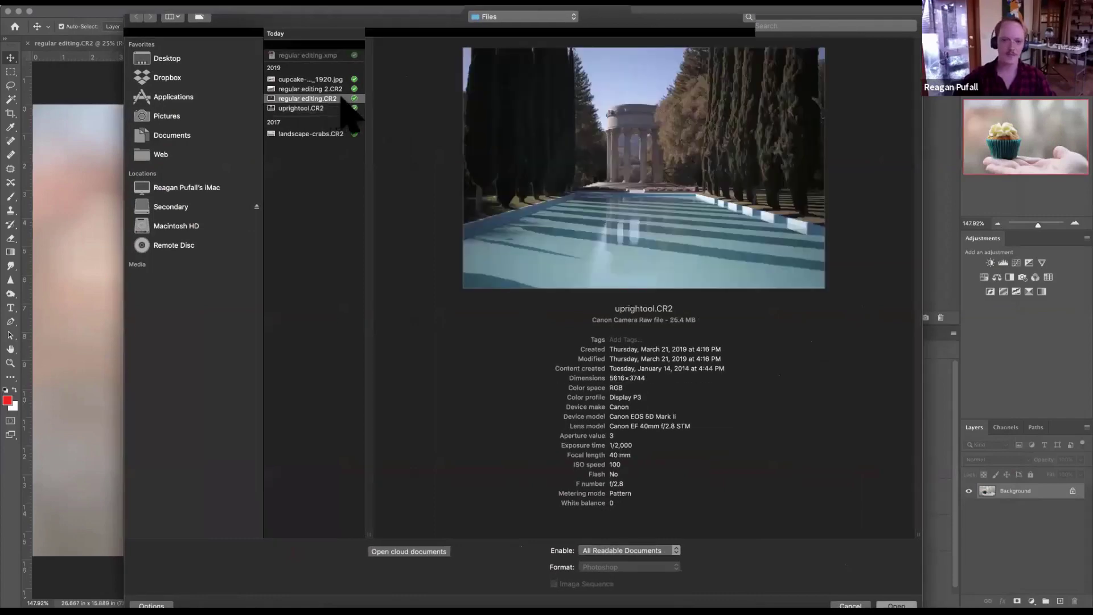
click(324, 89)
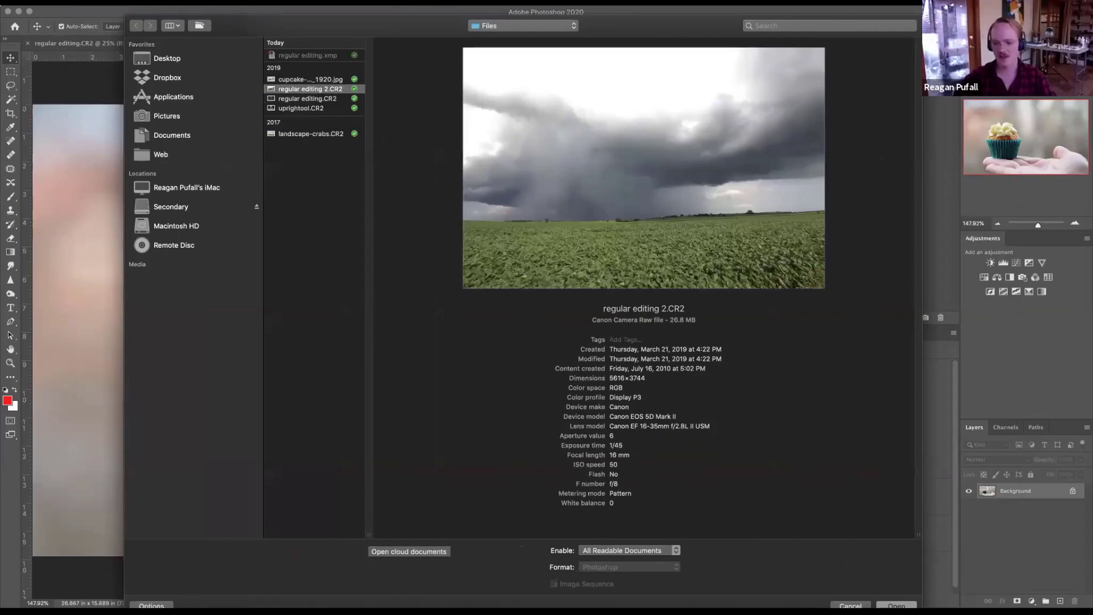
key(Return)
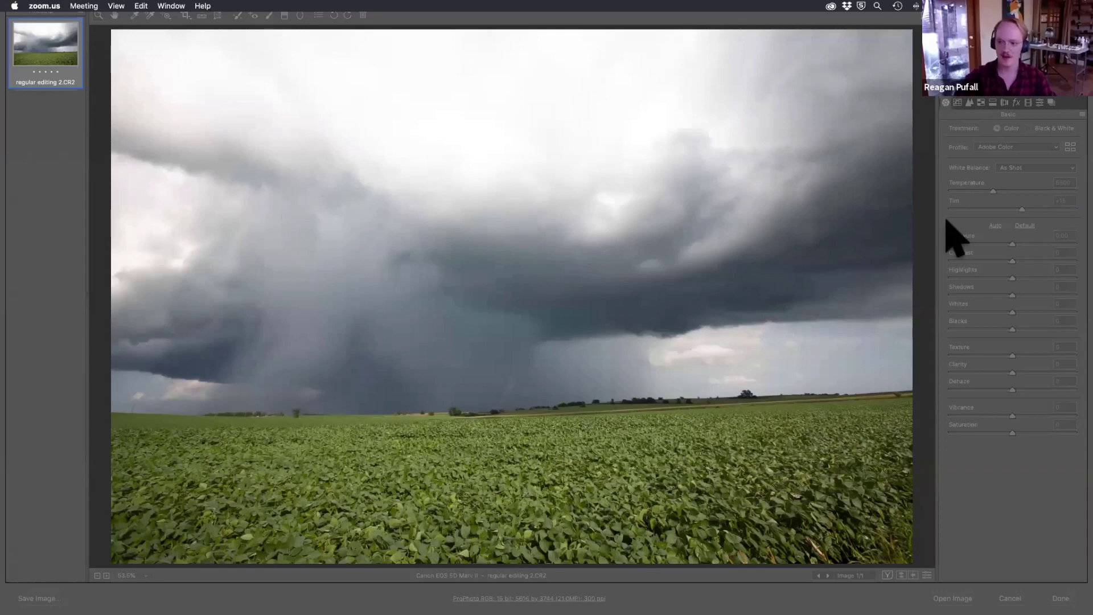
Set the storm photo's Highlights to -73 in Camera Raw and open the image in Photoshop.
click(543, 232)
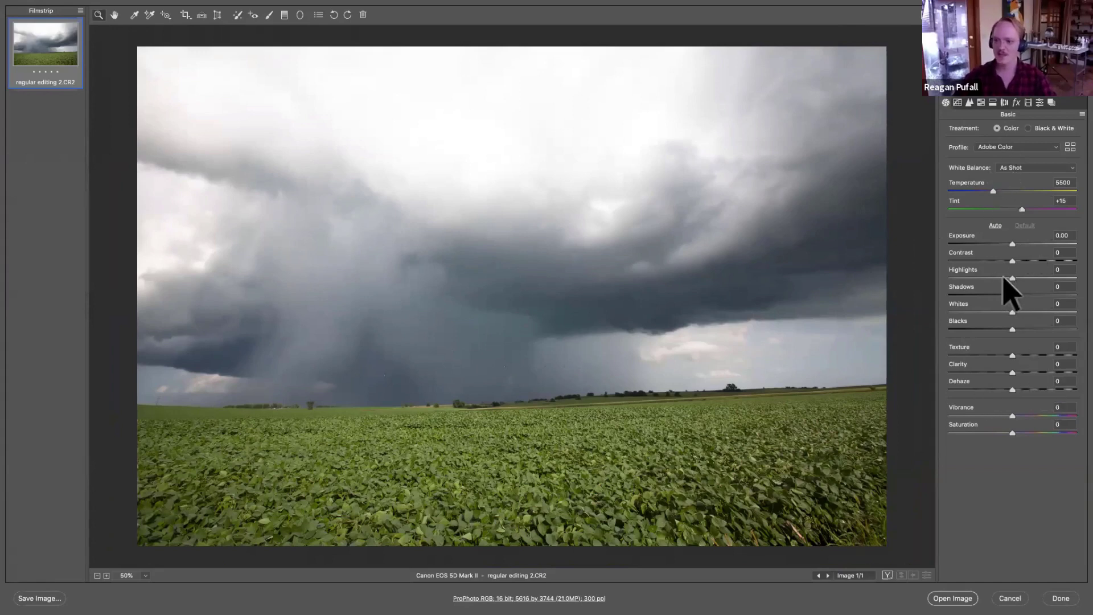
drag(1012, 278, 999, 279)
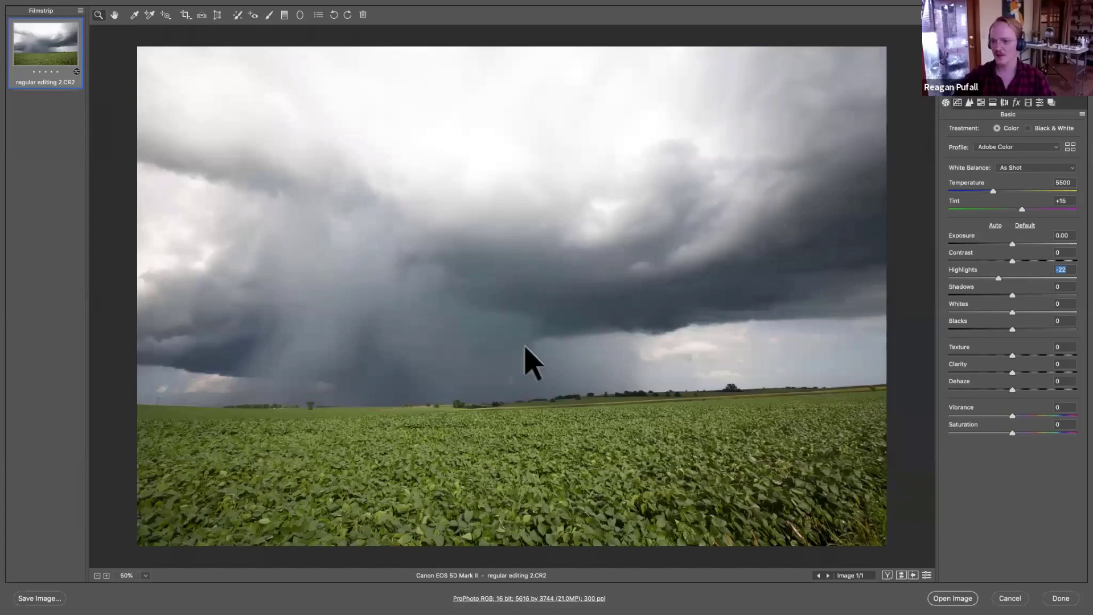
text(-73)
key(Return)
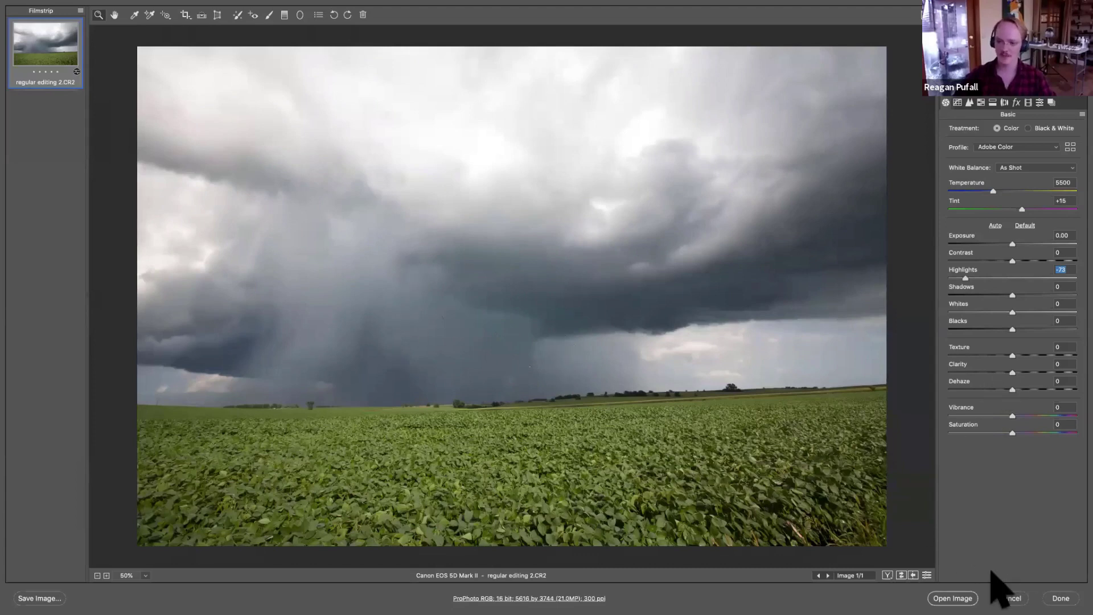
click(1008, 597)
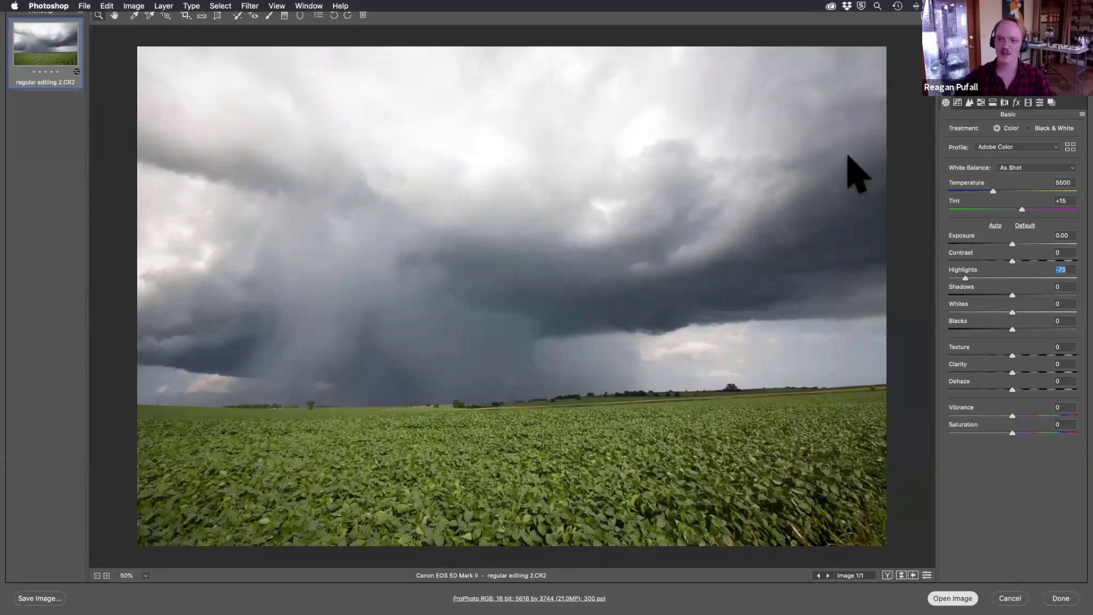
key(Return)
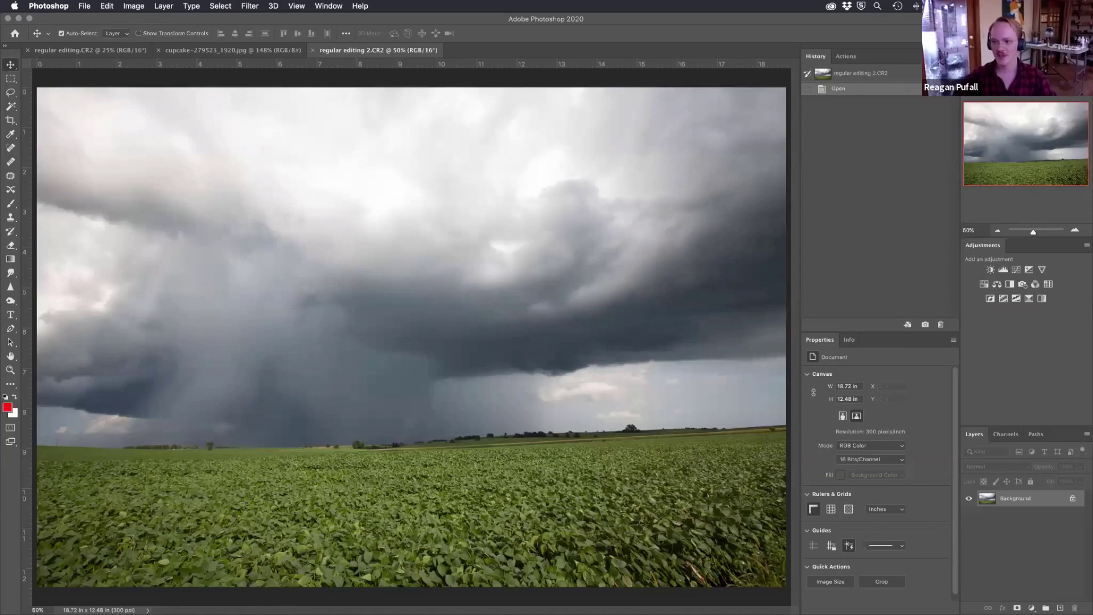
Switch to a workspace layout that includes the Libraries panel.
click(1079, 33)
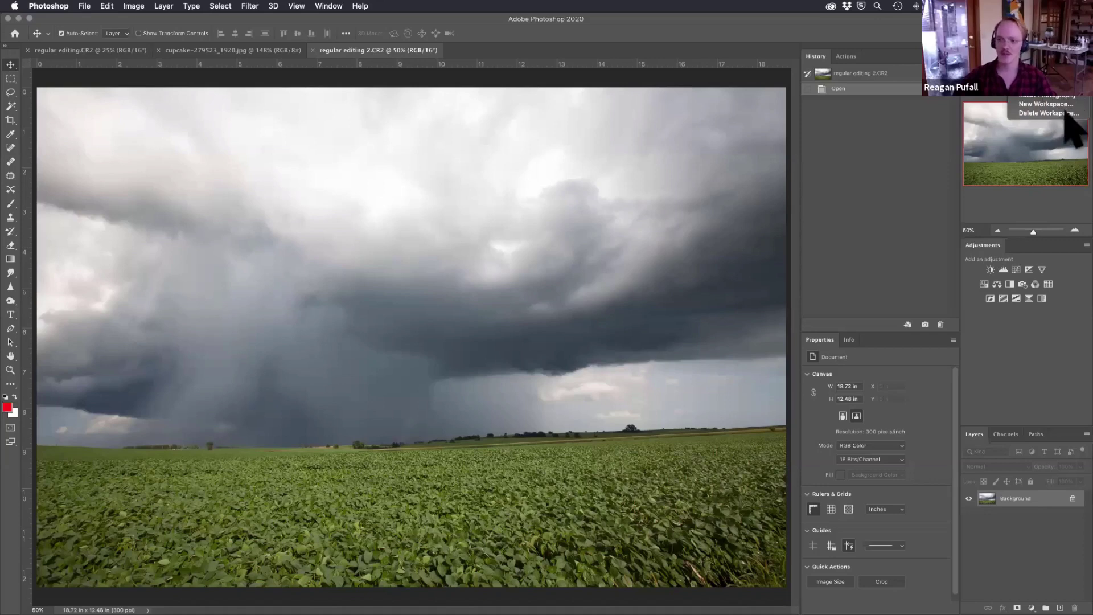
key(Escape)
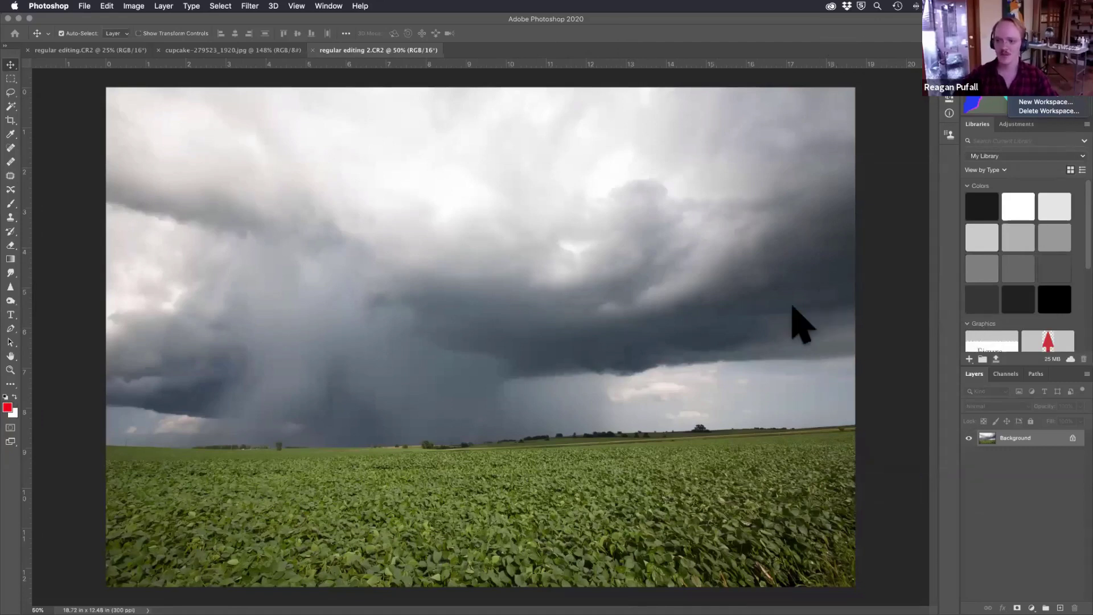
Look at the options of the Move, Healing Brush and History Brush tools, and activate the Brush tool.
click(10, 65)
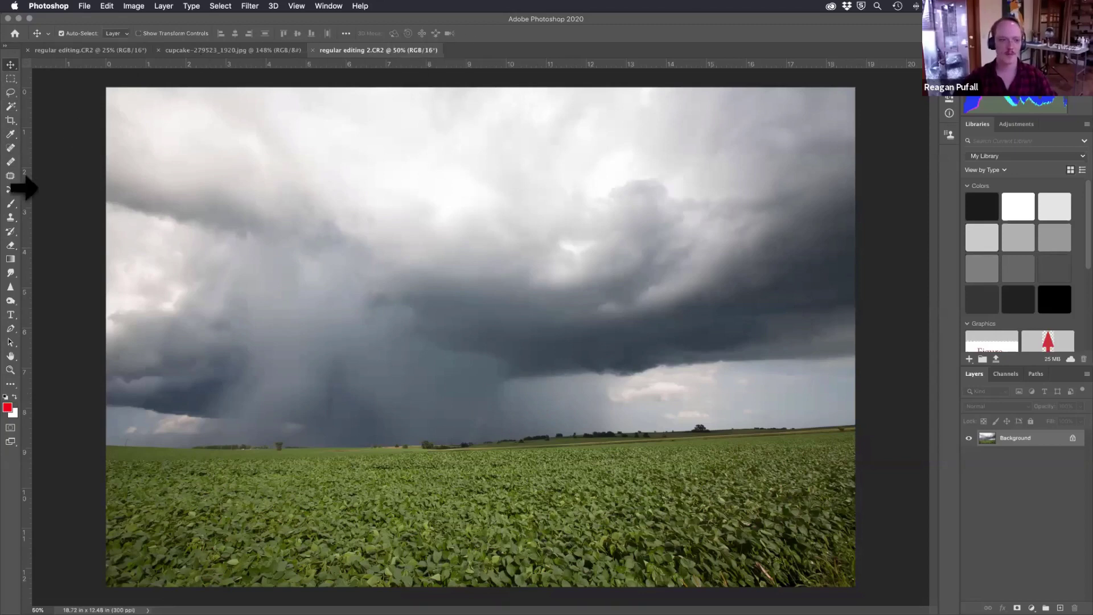
click(12, 162)
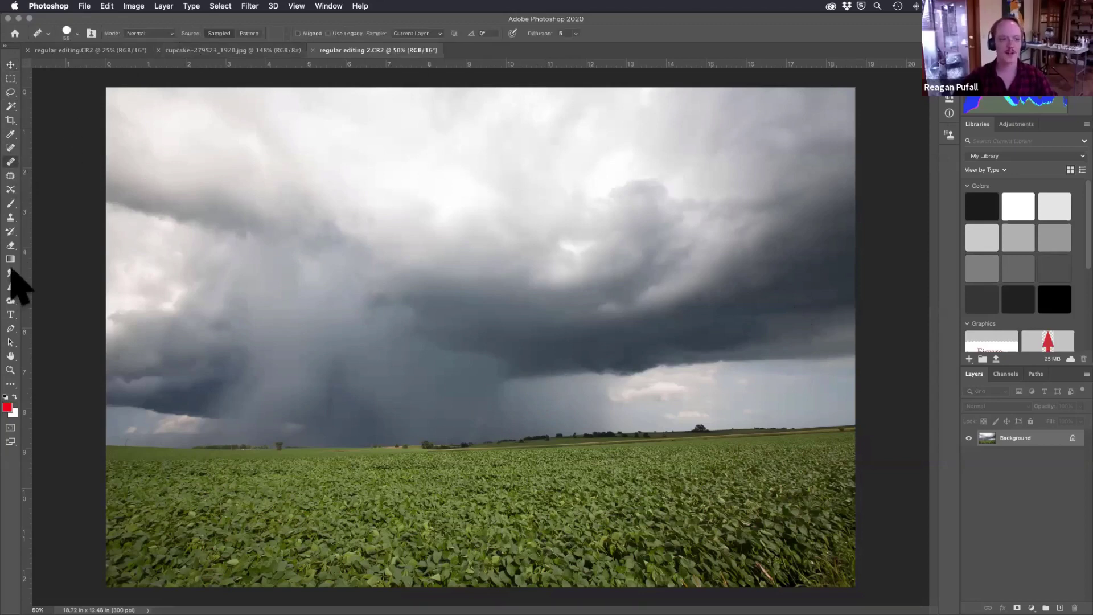
click(10, 231)
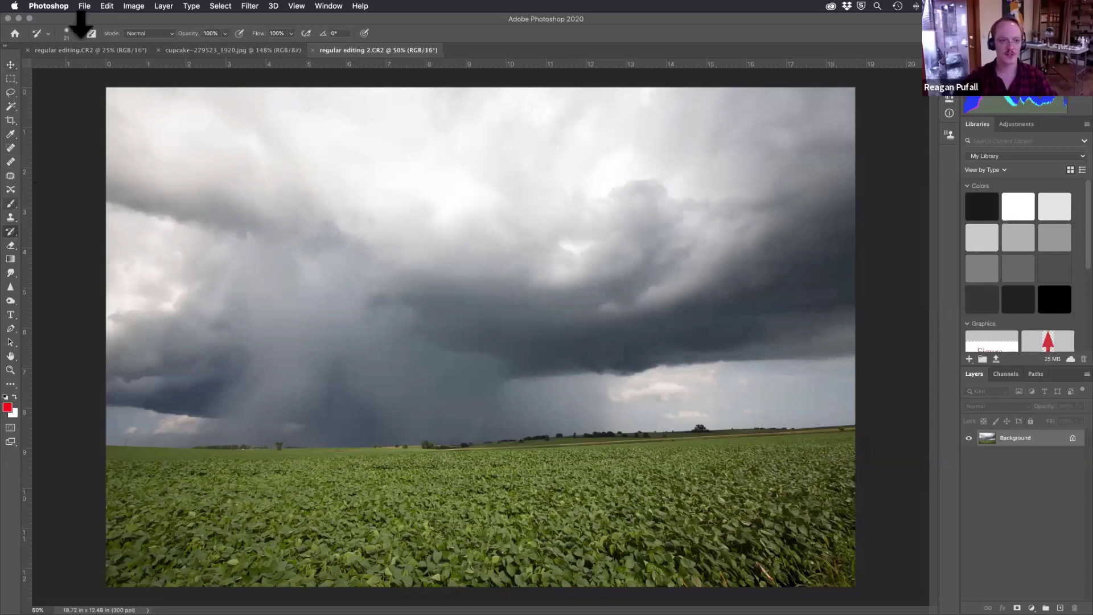
key(b)
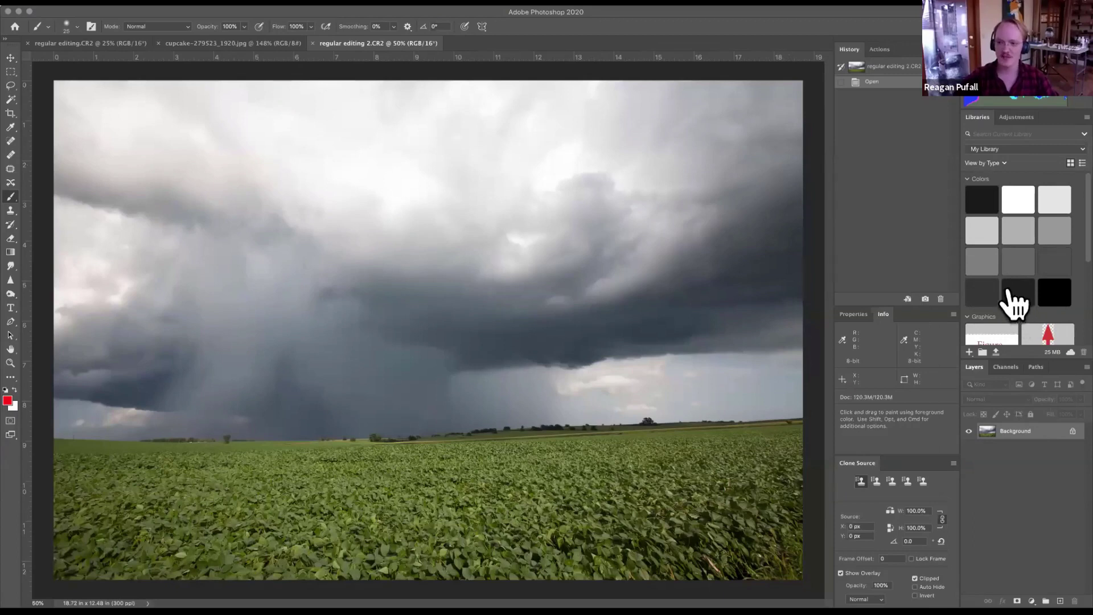
Look through the Libraries panel's contents, and close the Libraries and Clone Source panels.
scroll(1024, 226, down, 5)
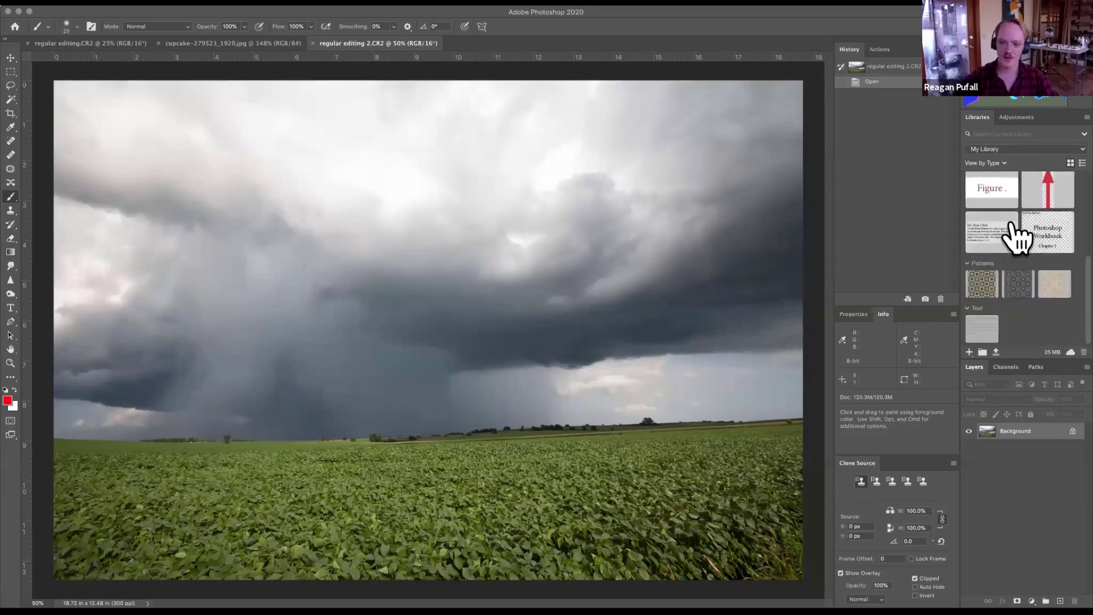
scroll(1047, 199, up, 5)
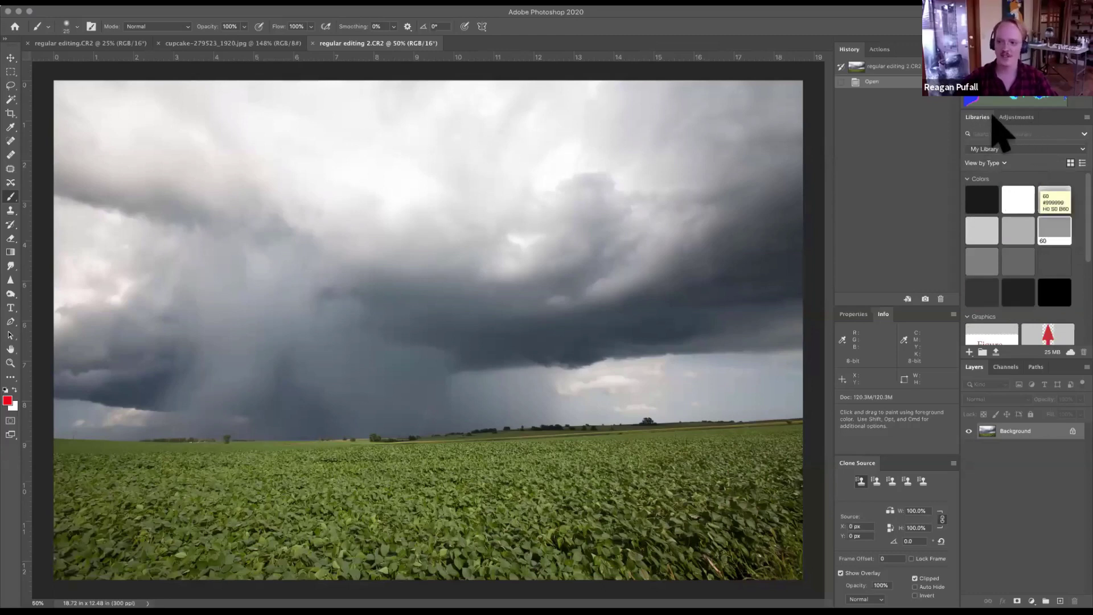
right_click(979, 117)
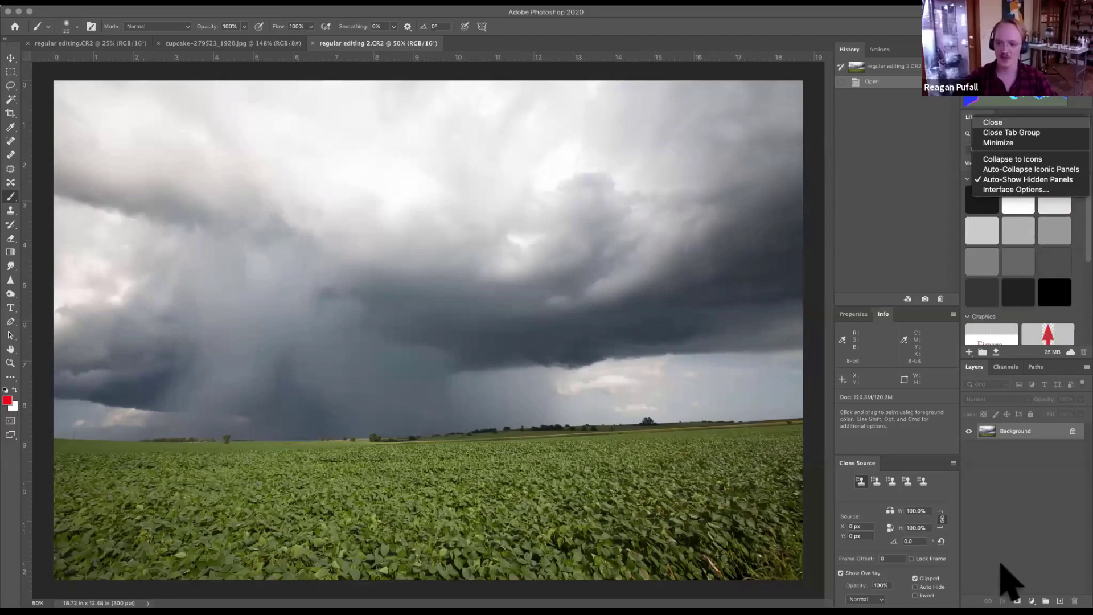
right_click(867, 464)
click(866, 477)
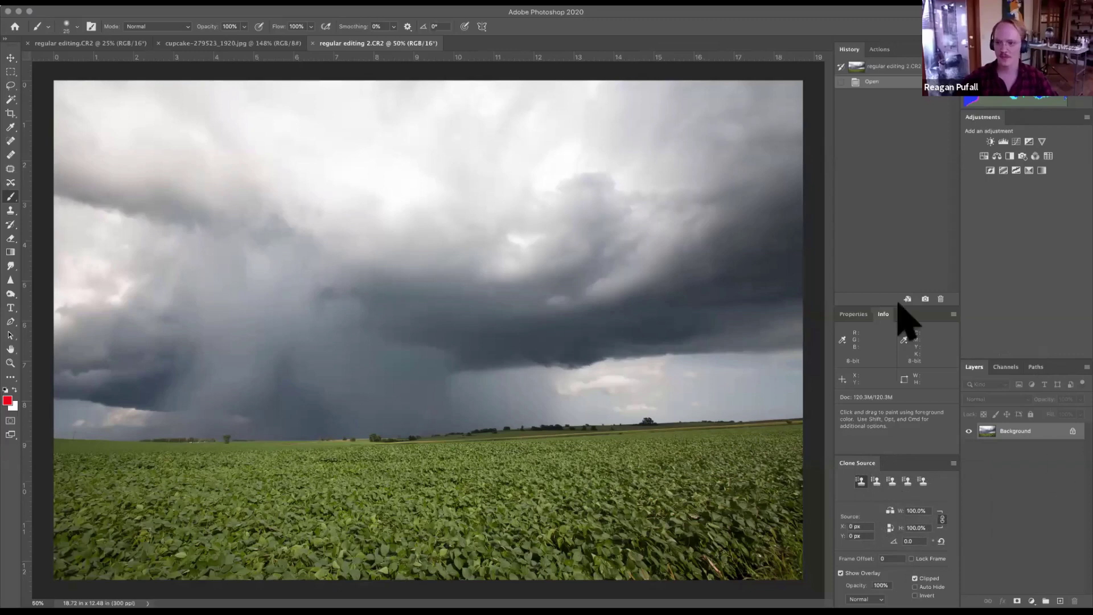
right_click(864, 464)
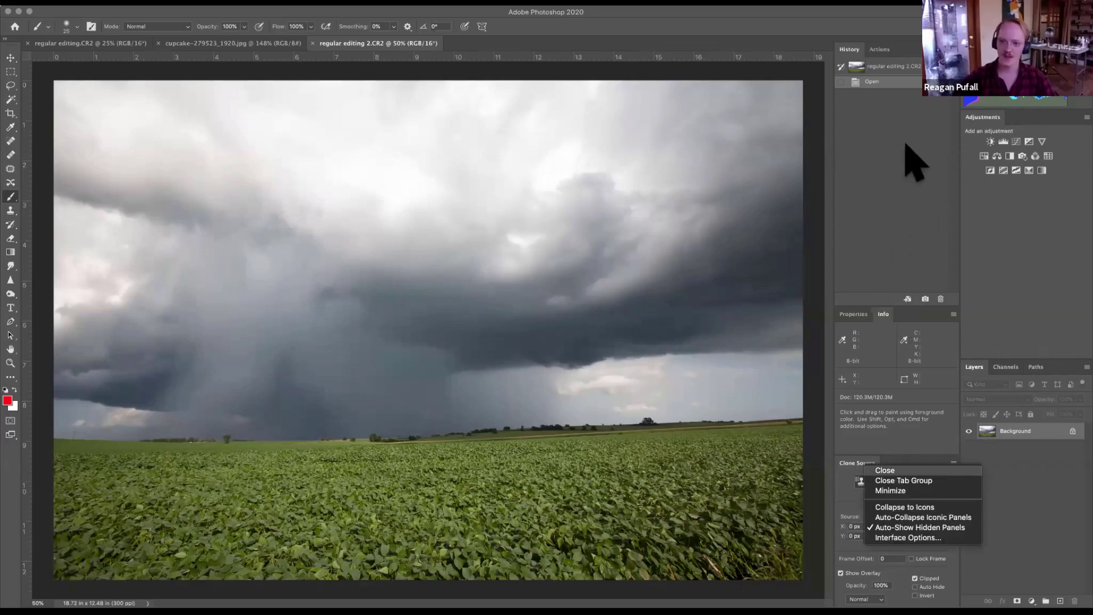
click(884, 470)
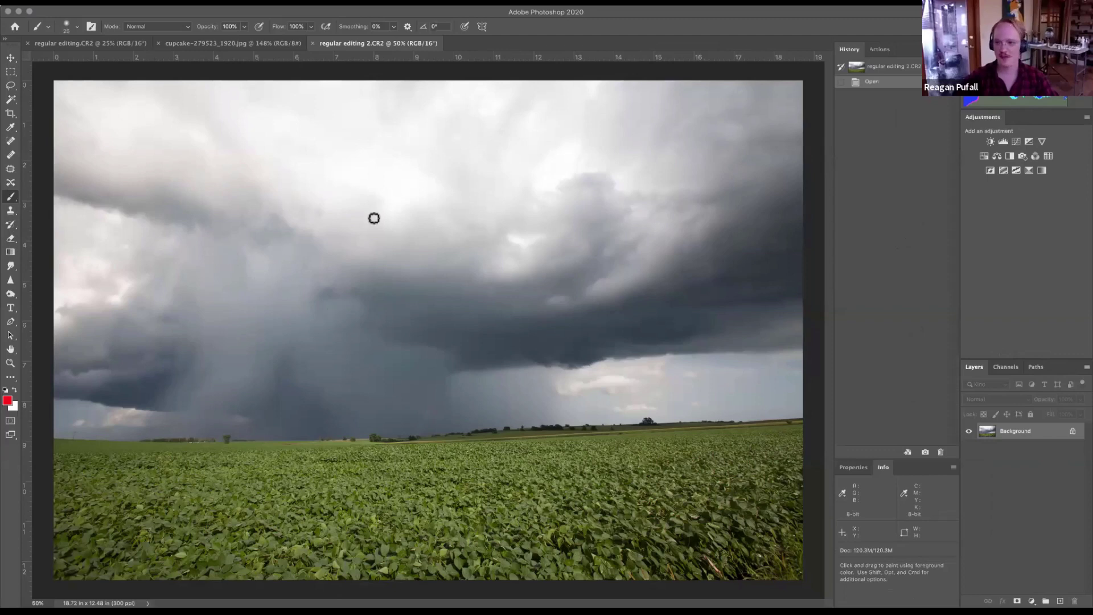
Paint five separate diagonal red brush strokes across the storm clouds.
drag(190, 198, 228, 258)
mouse_move(290, 202)
mouse_down()
mouse_move(227, 342)
mouse_move(400, 313)
mouse_up()
drag(372, 210, 296, 311)
drag(287, 246, 372, 357)
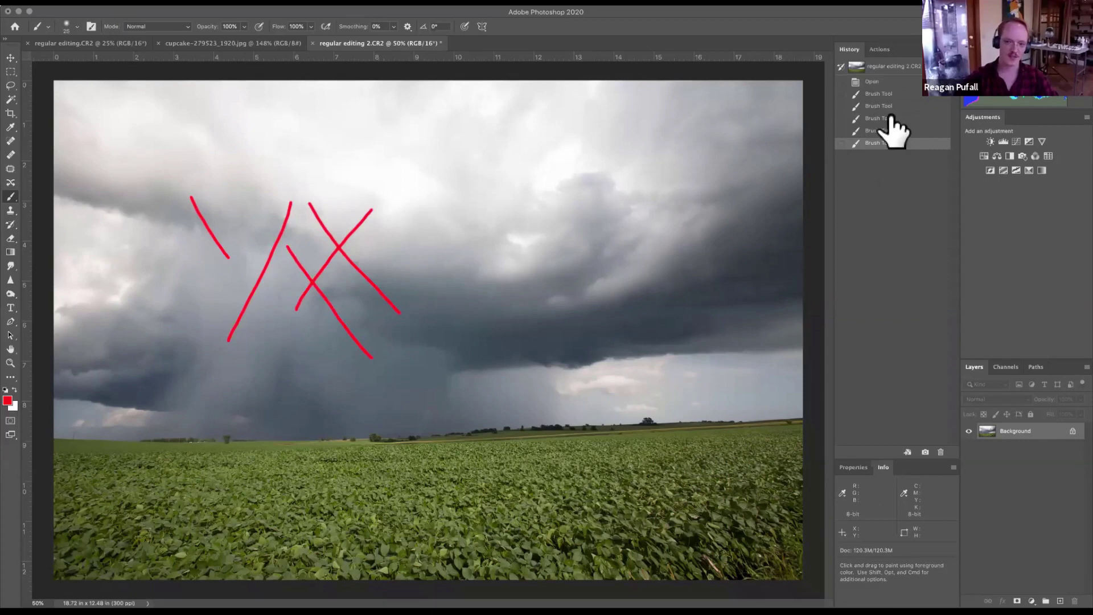
Undo the last two brush strokes on the sky.
key(super+z)
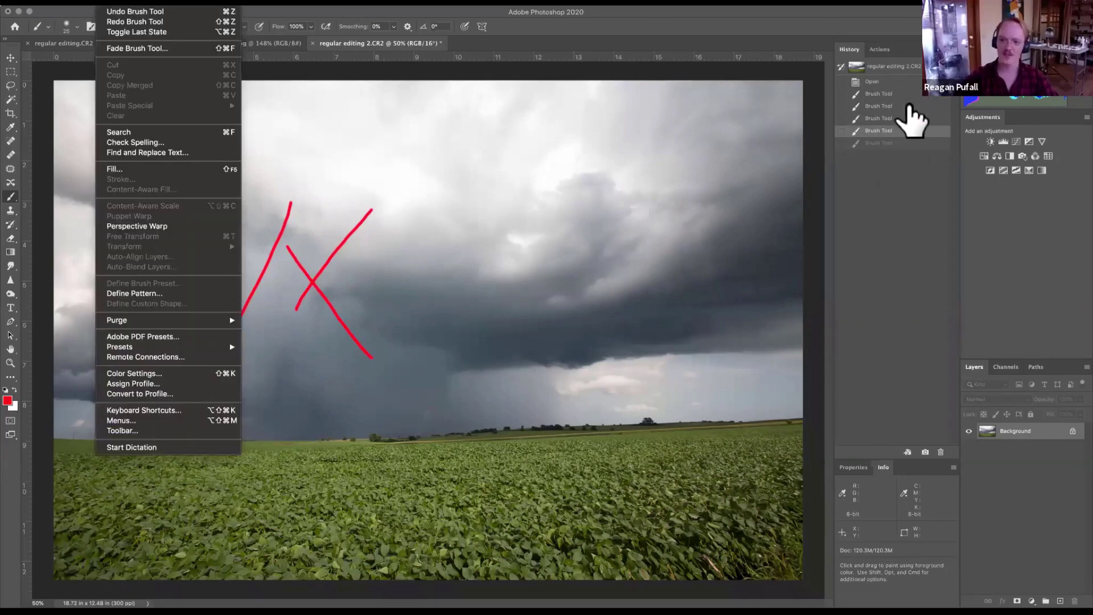
key(super+z)
key(super+z)
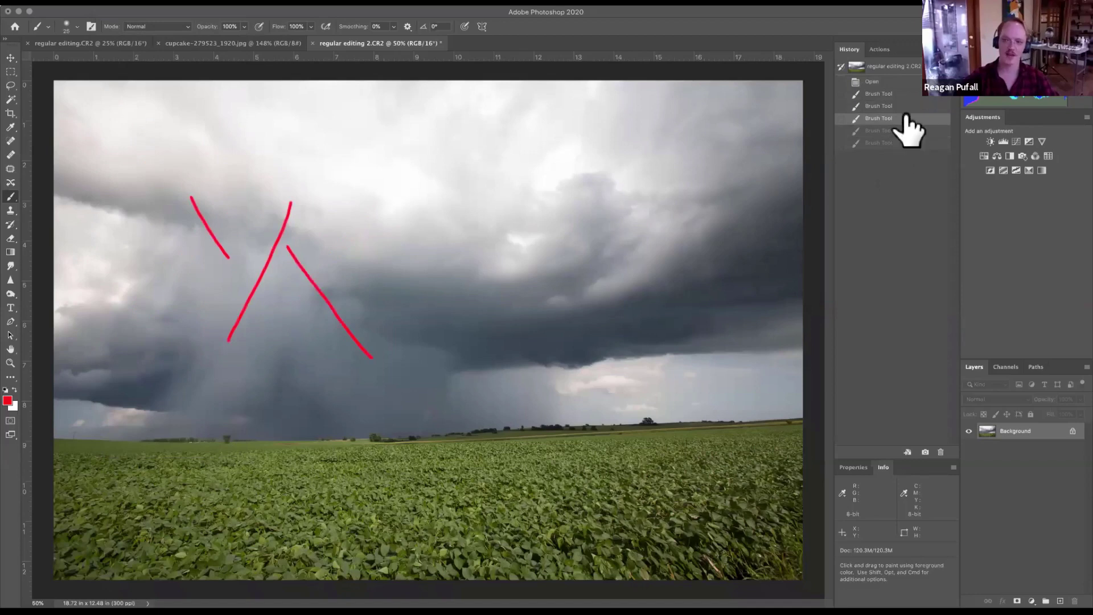
Undo the third red brush stroke and paint a curved red stroke ending in a loop on the clouds.
key(super+z)
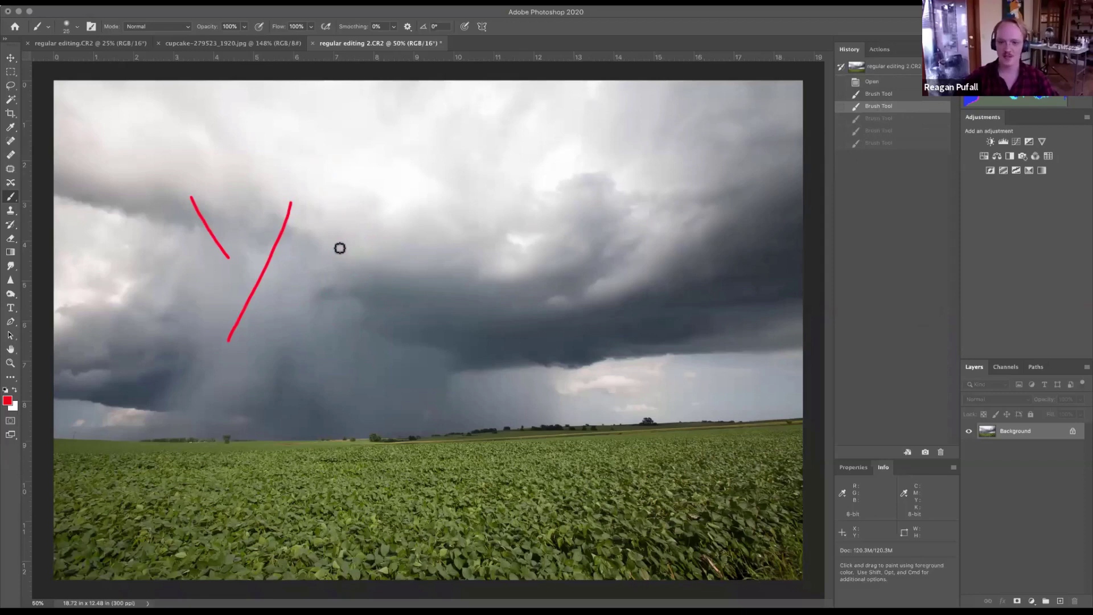
click(899, 135)
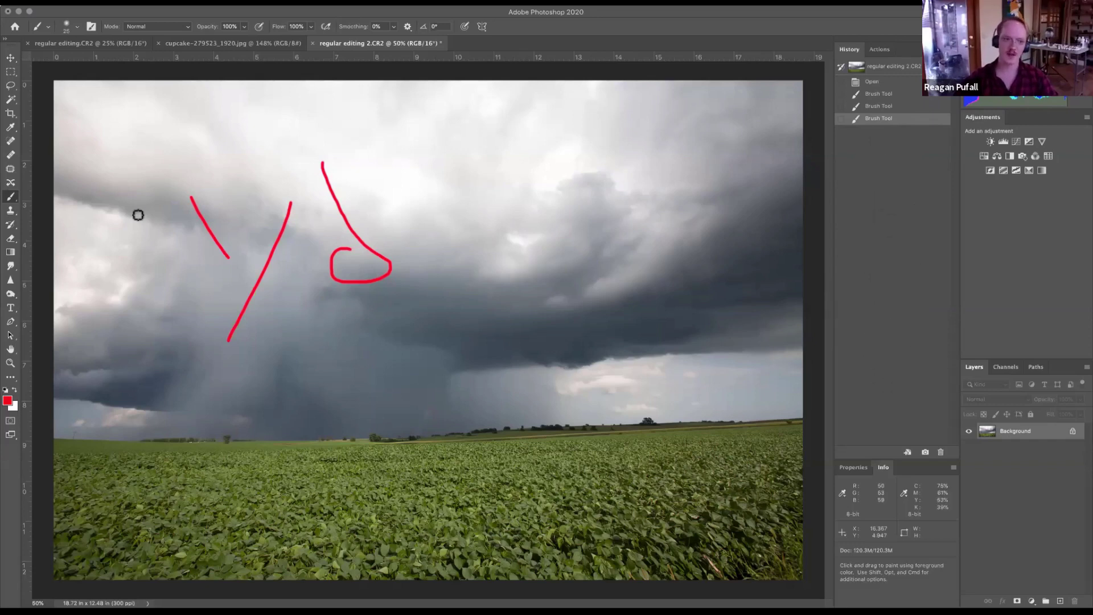
click(11, 1)
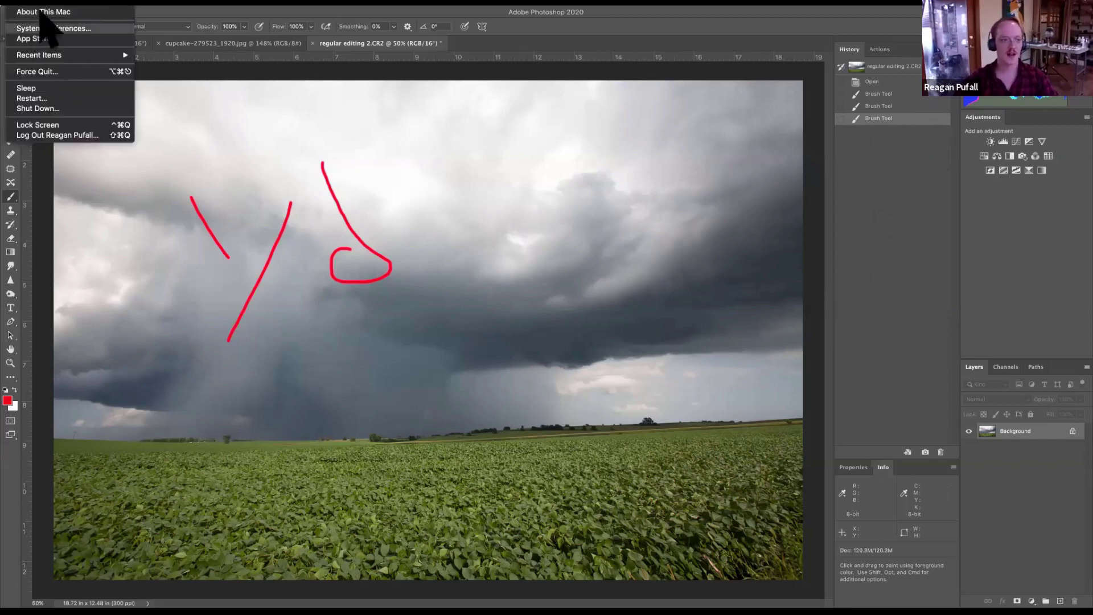
mouse_move(37, 2)
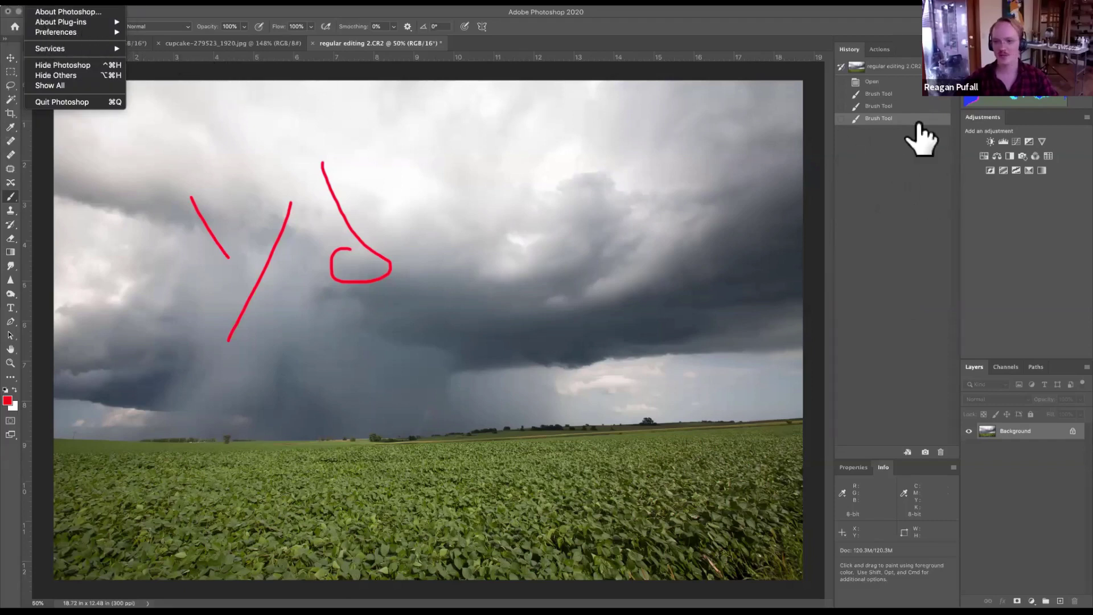
key(Down)
key(Down)
key(Down)
key(Right)
key(Escape)
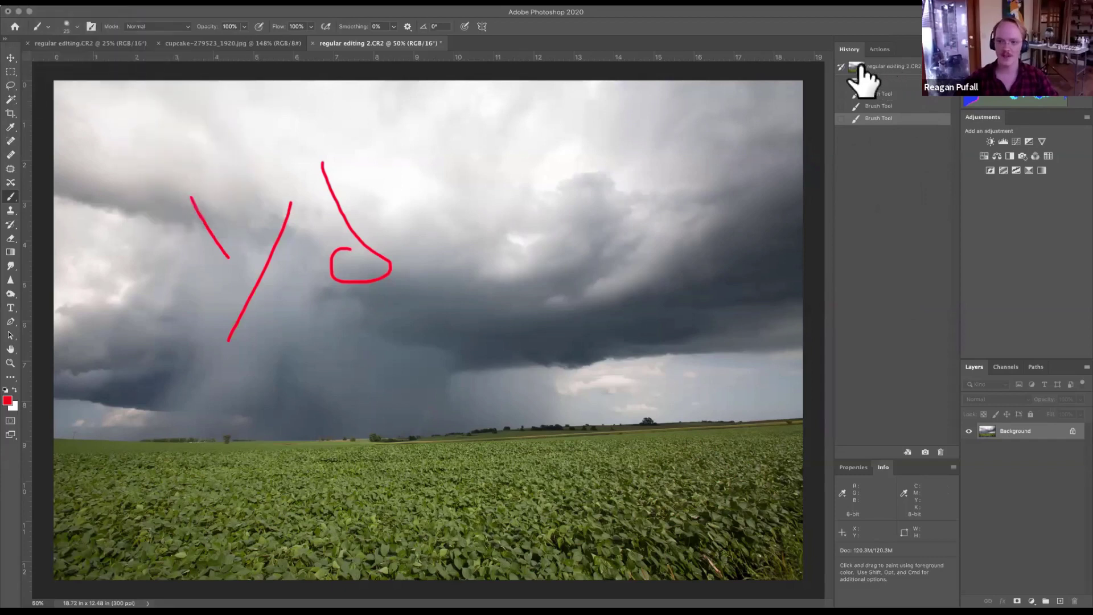
Revert the storm photo to its original history snapshot and switch to the puppy photo, regular editing.CR2.
click(911, 67)
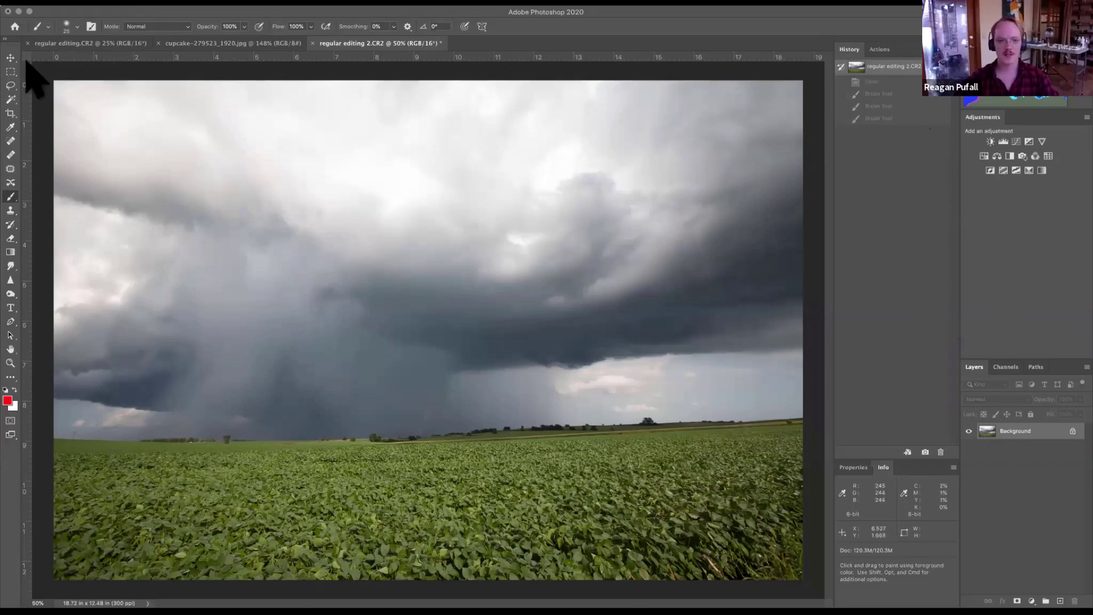
click(67, 44)
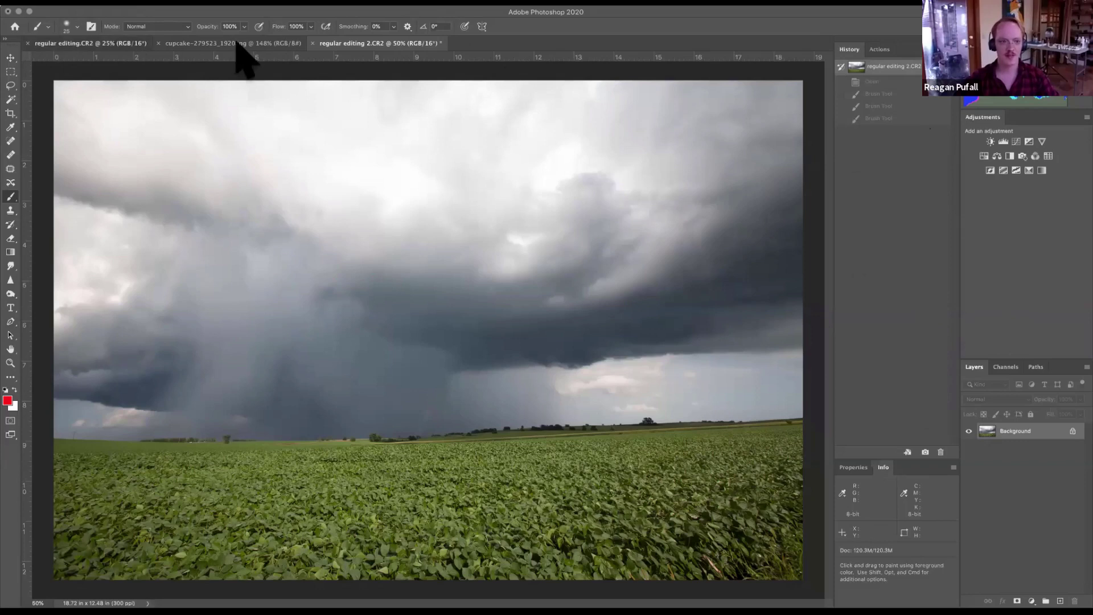
key(ctrl+Tab)
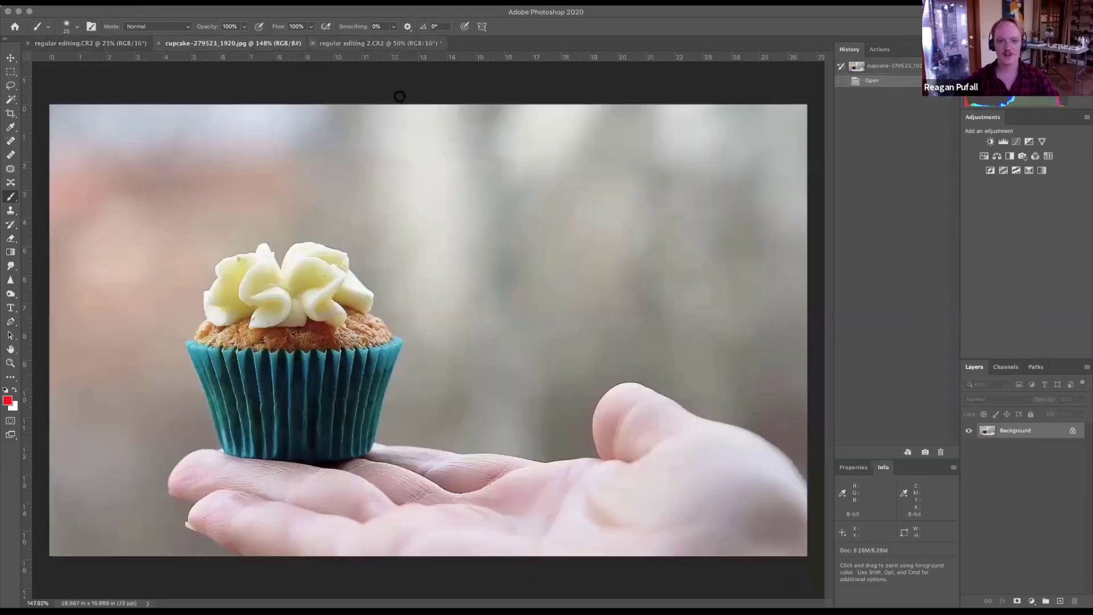
key(ctrl+Tab)
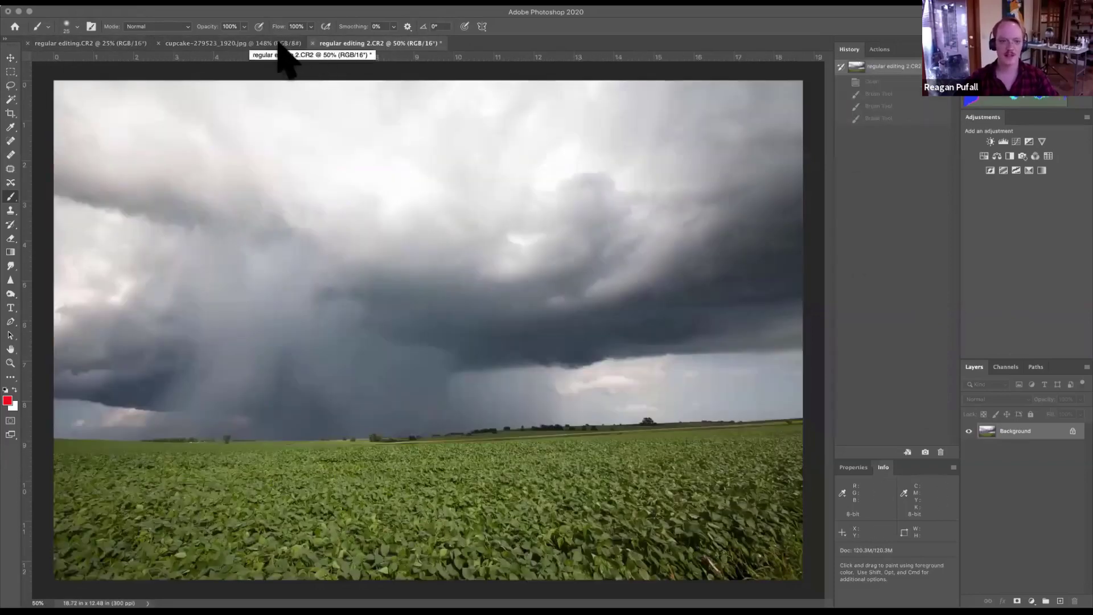
click(162, 45)
key(ctrl+shift+Tab)
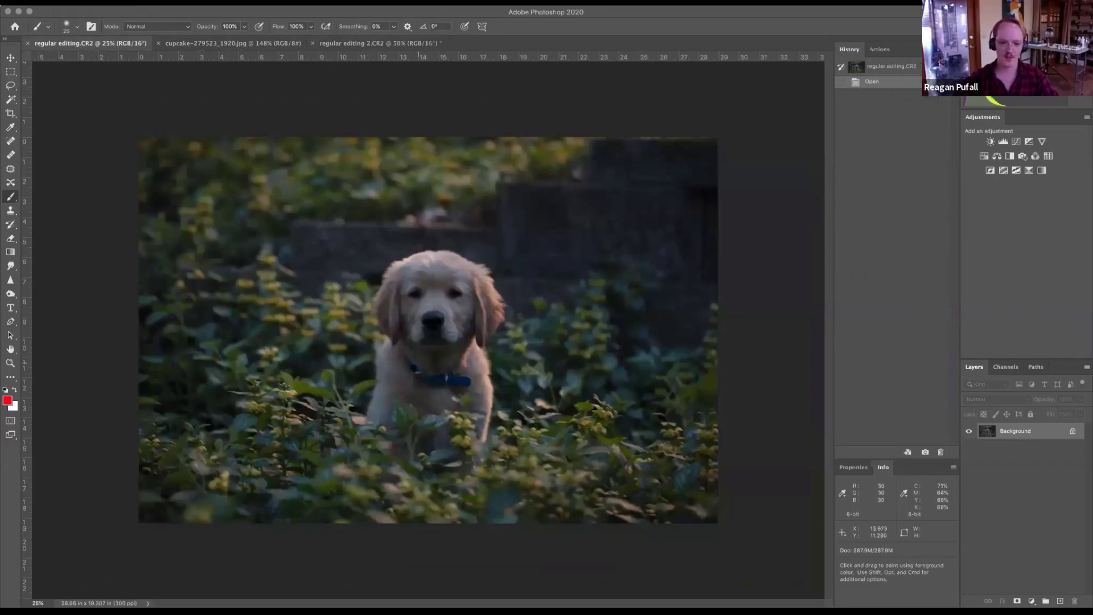
Activate the Move tool and add a Levels adjustment layer above the puppy photo's Background layer.
click(11, 57)
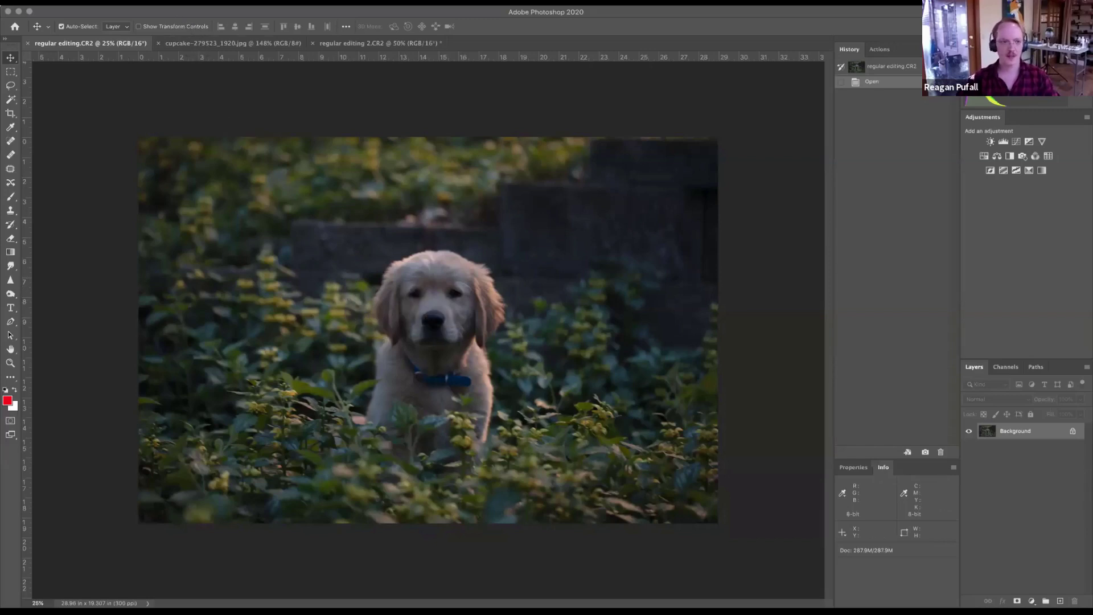
click(165, 2)
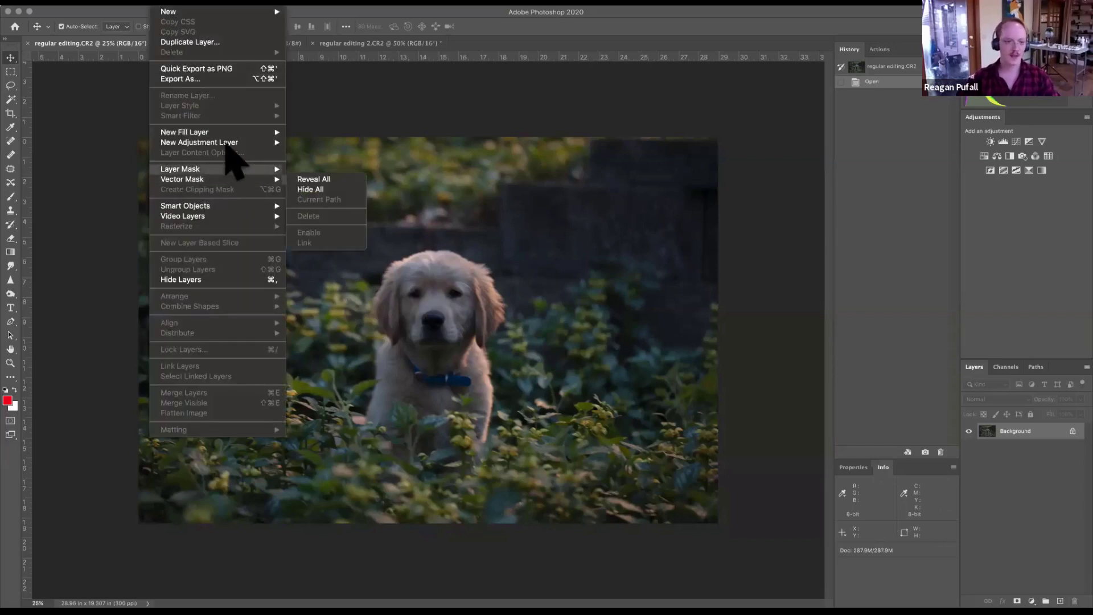
mouse_move(265, 142)
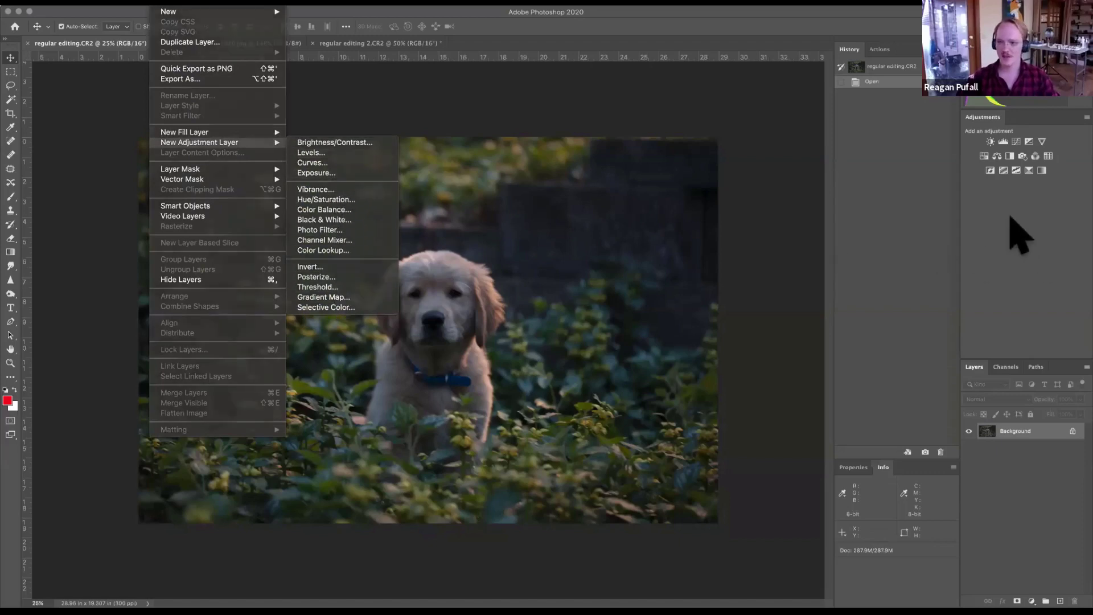
click(985, 124)
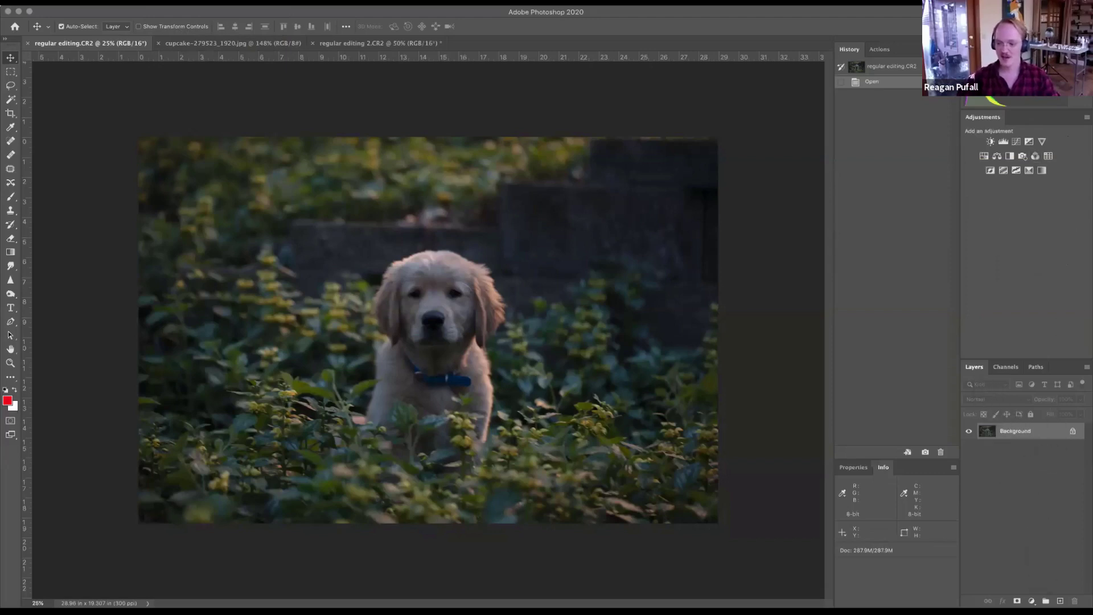
click(1031, 600)
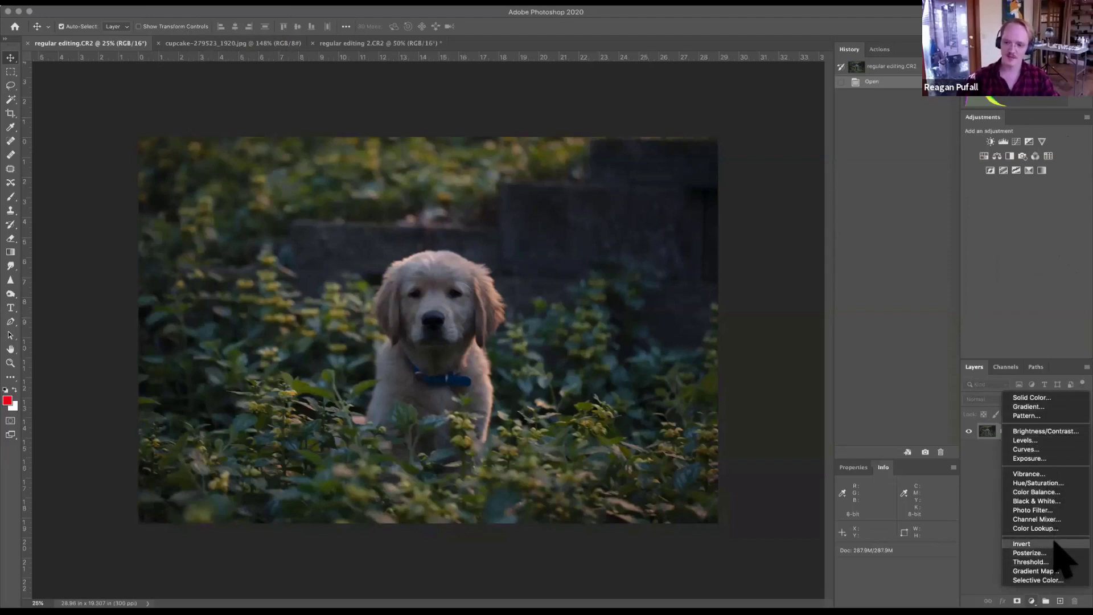
click(1024, 440)
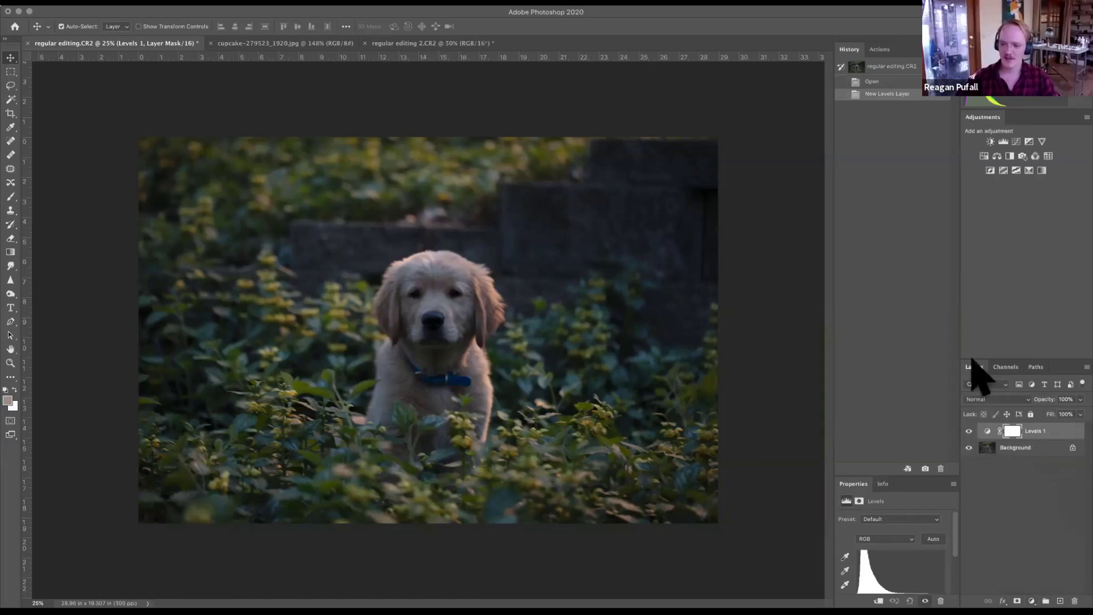
Hide the Background layer and show it again to see what the Levels layer contains on its own.
click(992, 450)
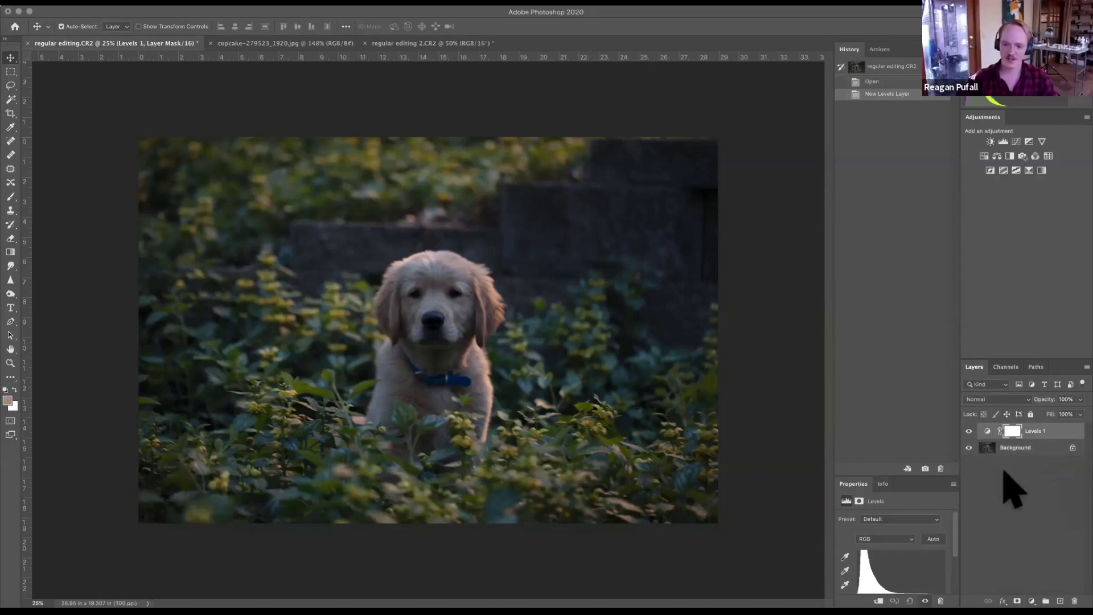
click(969, 447)
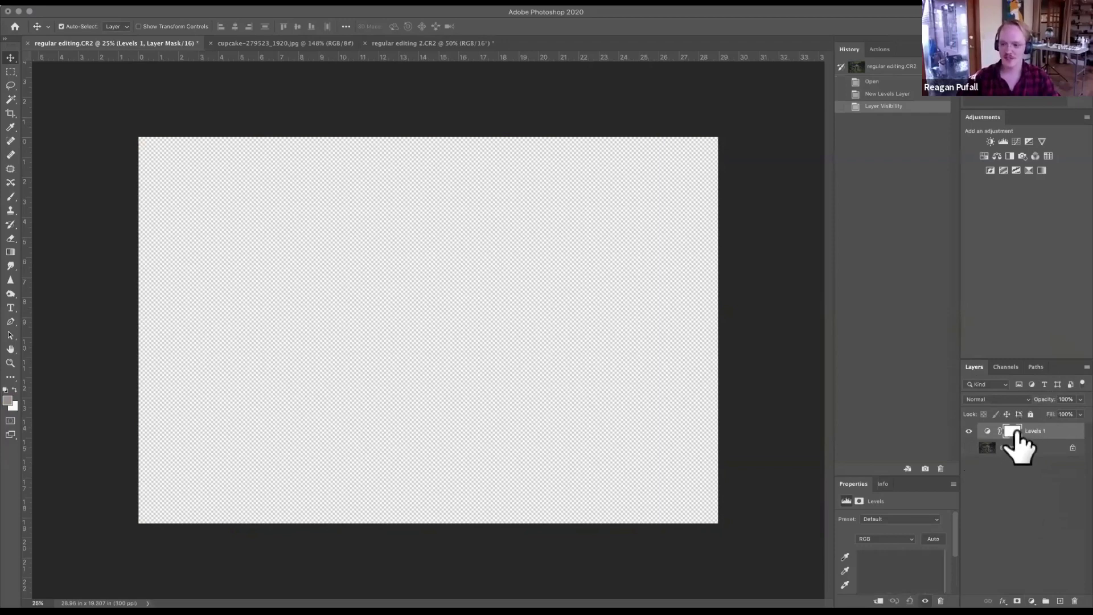
click(968, 447)
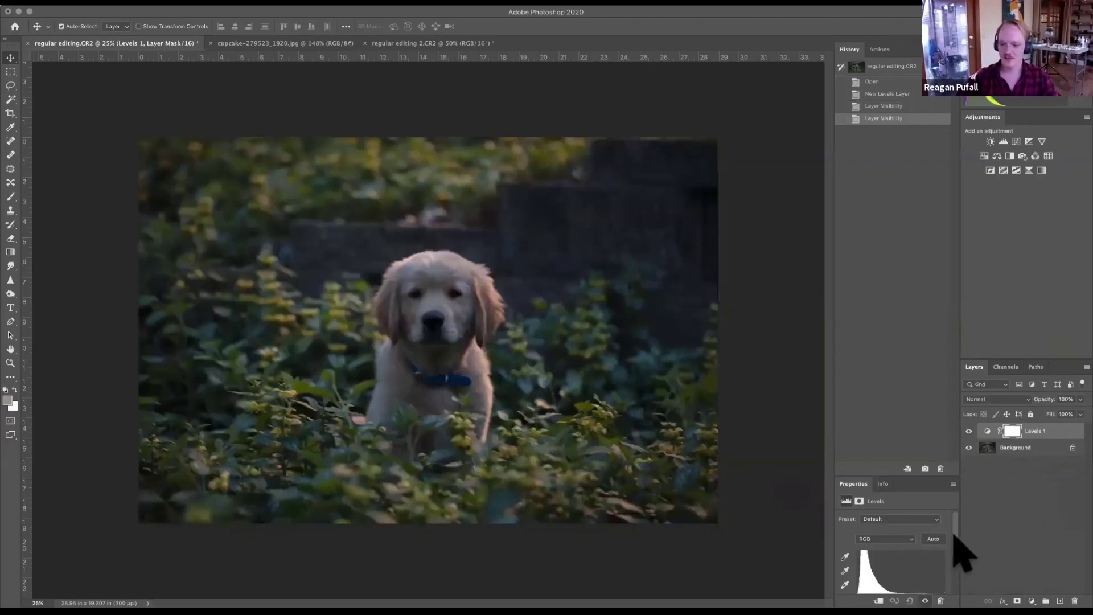
Try a Levels midtone of 0.58, compare the photo with the adjustment hidden, and revert the change through the history.
scroll(904, 540, down, 2)
drag(900, 531, 914, 530)
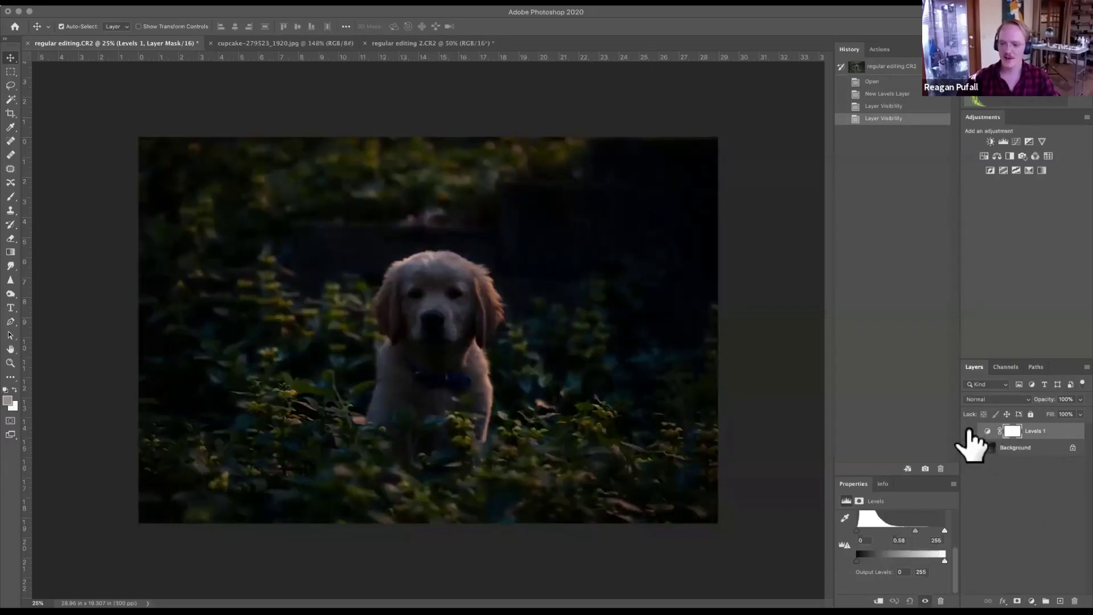
click(968, 430)
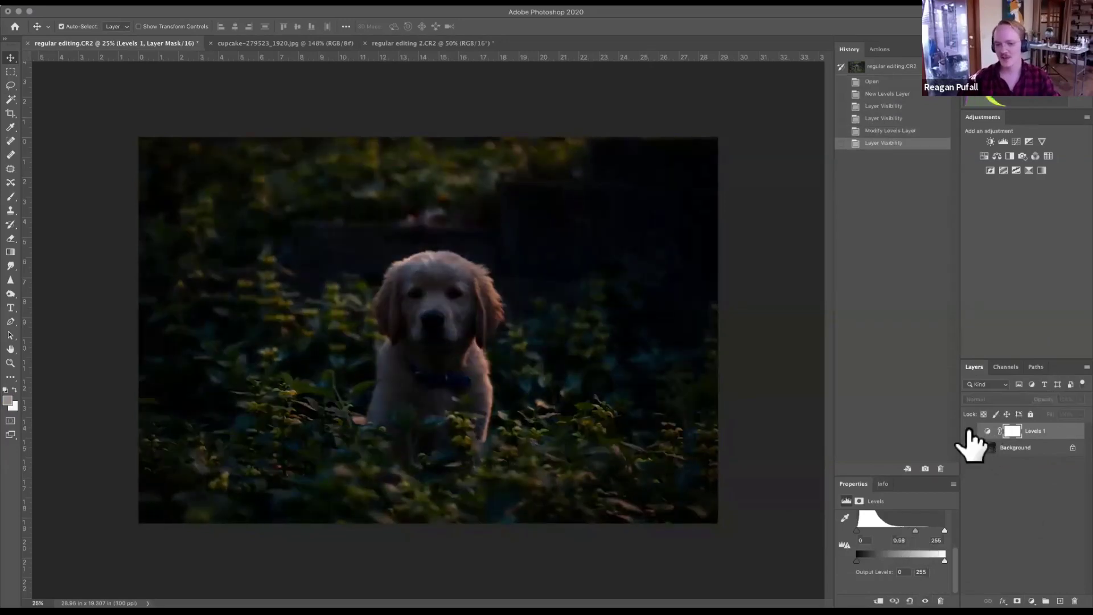
click(970, 431)
click(971, 432)
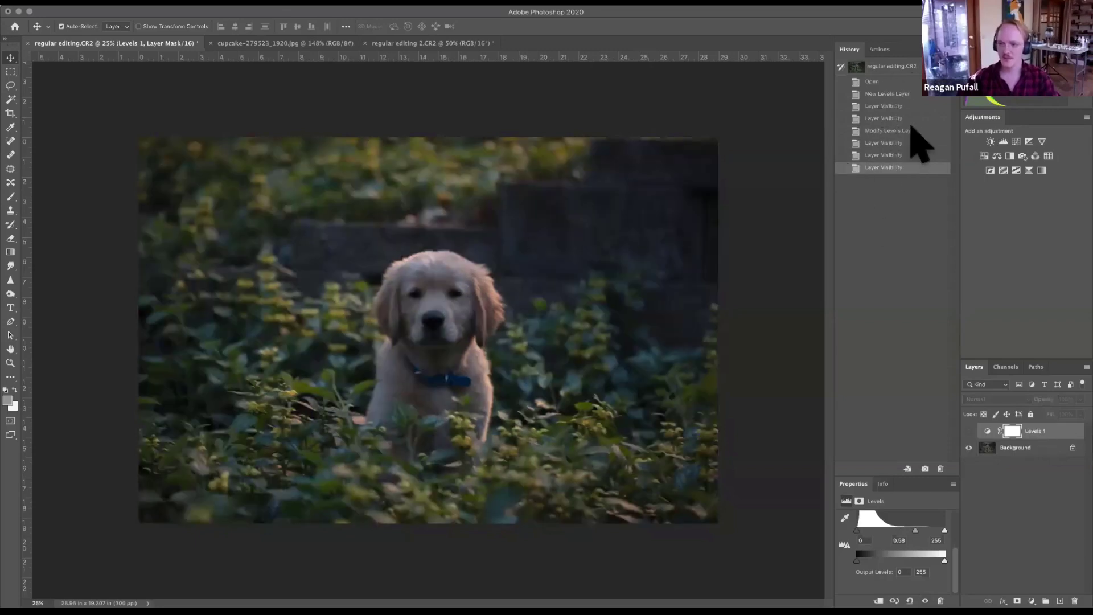
click(906, 118)
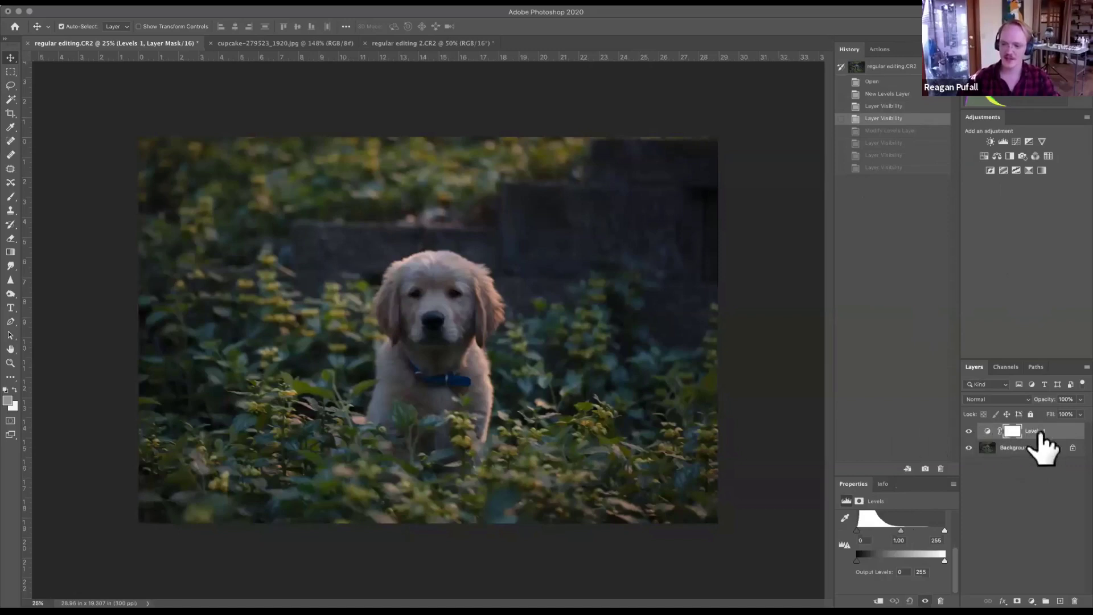
Target the Levels adjustment instead of its mask and enlarge the Properties panel to fit the full histogram and output levels.
key(super+2)
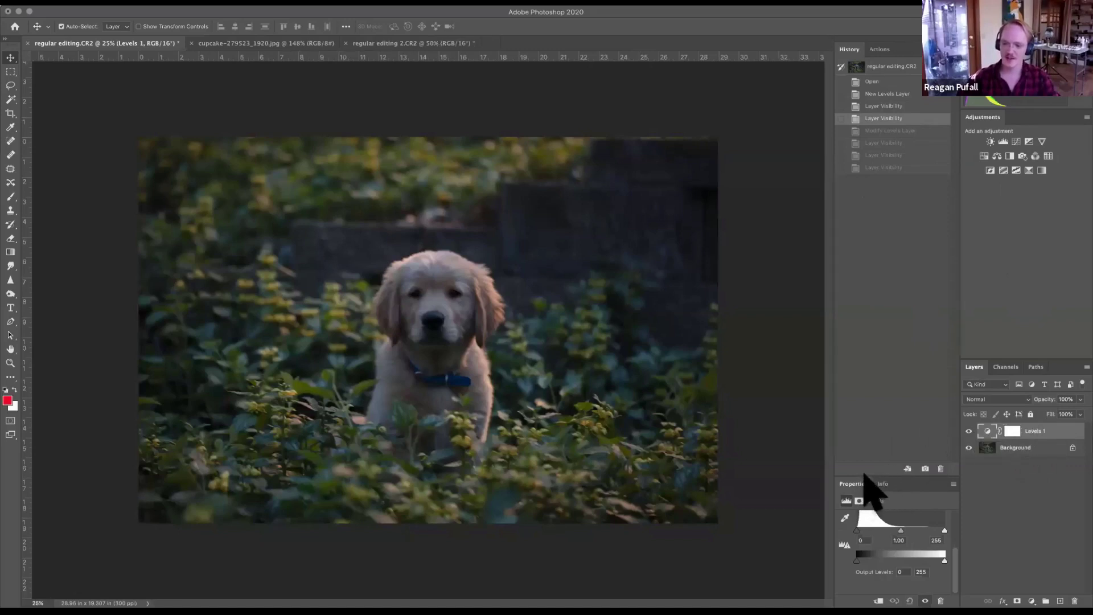
drag(871, 477, 910, 288)
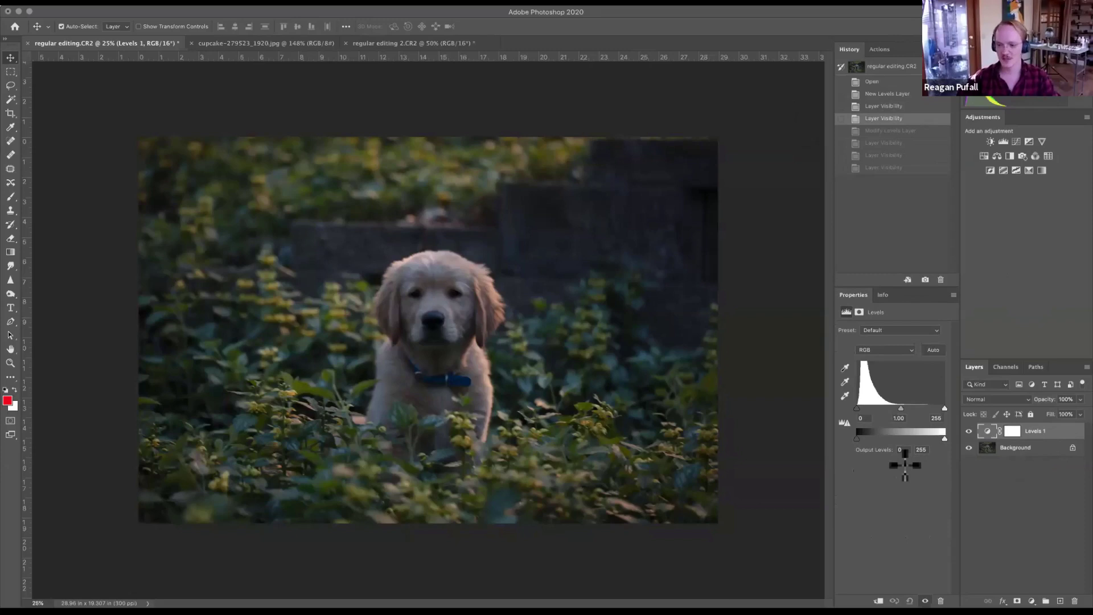
drag(905, 465, 905, 376)
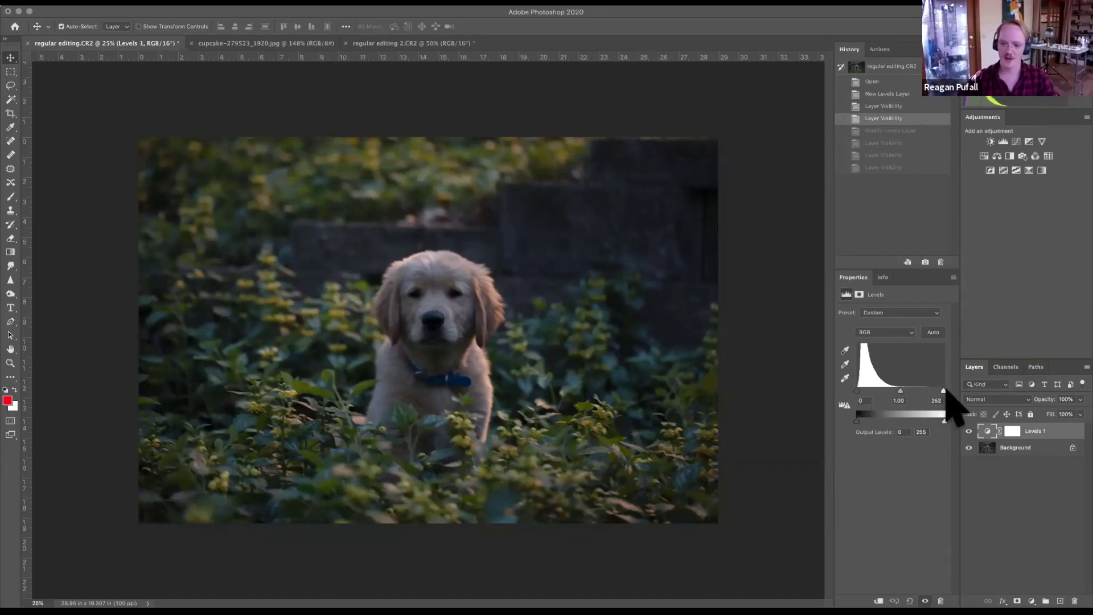
Brighten the puppy photo in Levels with a midtone of 1.19 and a white input of 147, and compare by toggling the adjustment layer.
click(944, 392)
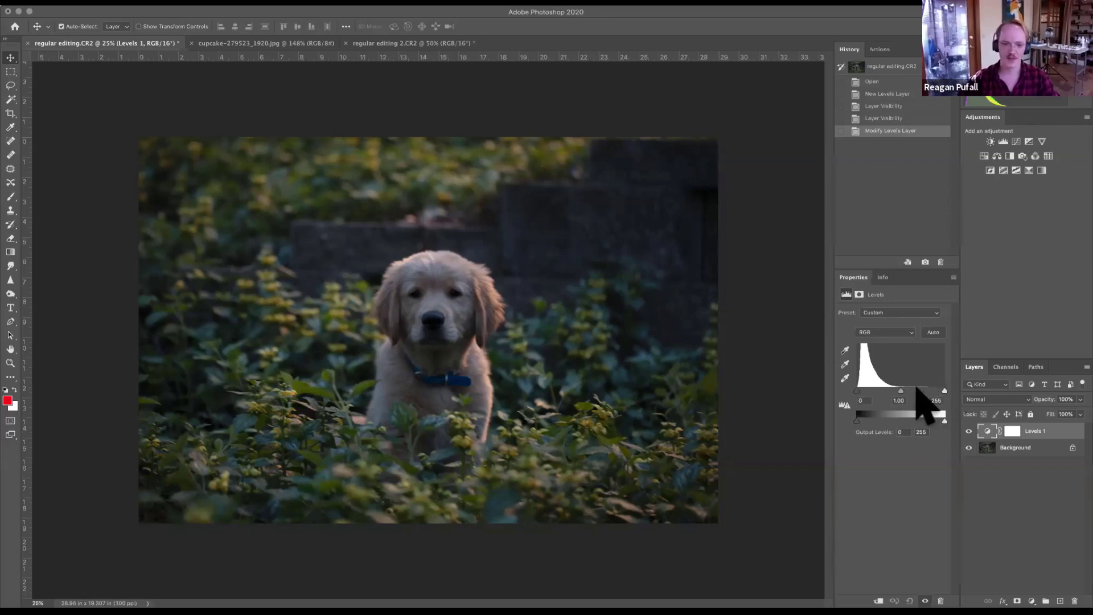
drag(944, 391, 908, 391)
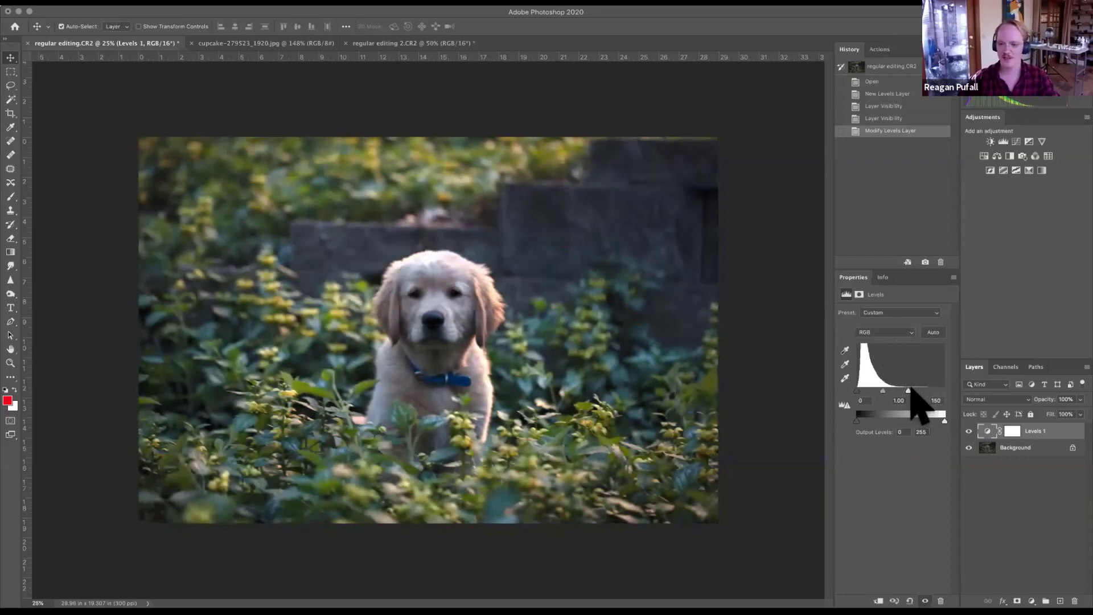
drag(909, 392, 915, 391)
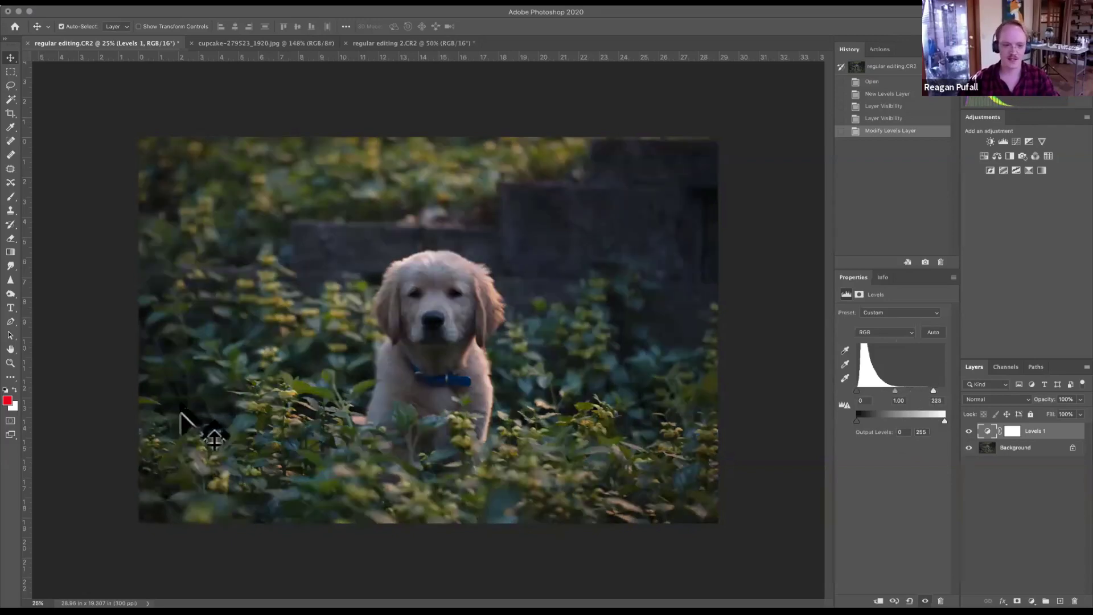
drag(933, 391, 913, 390)
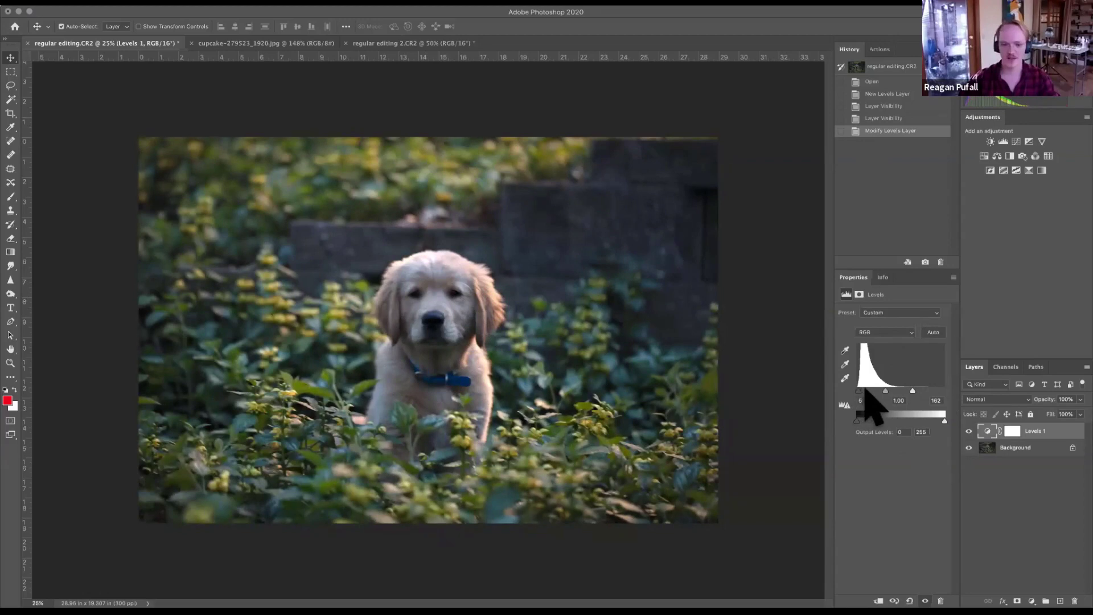
drag(857, 390, 889, 391)
key(super+z)
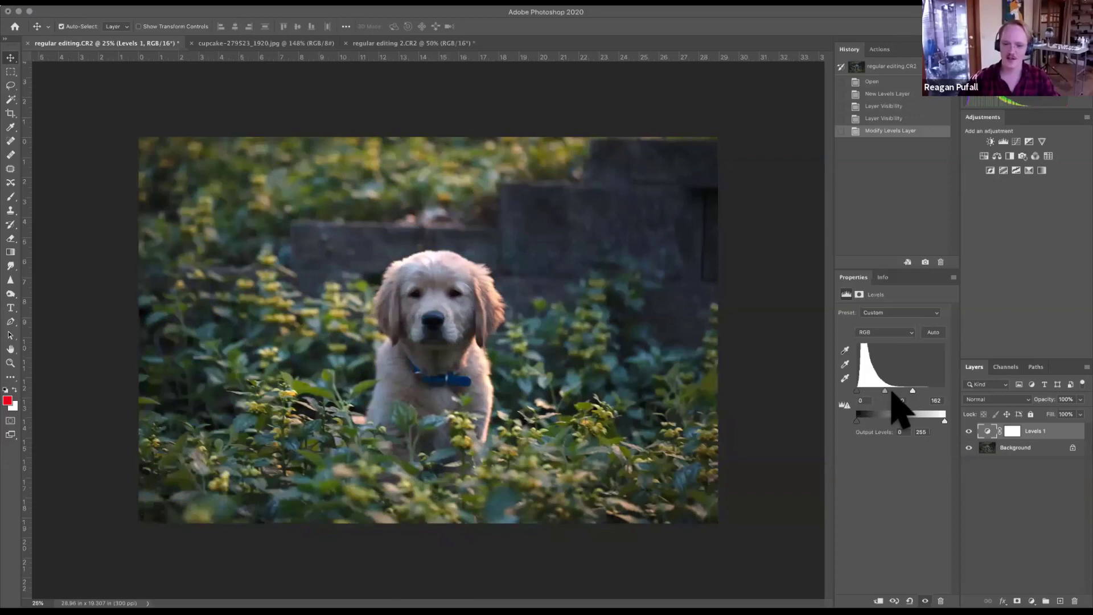
drag(892, 392, 877, 392)
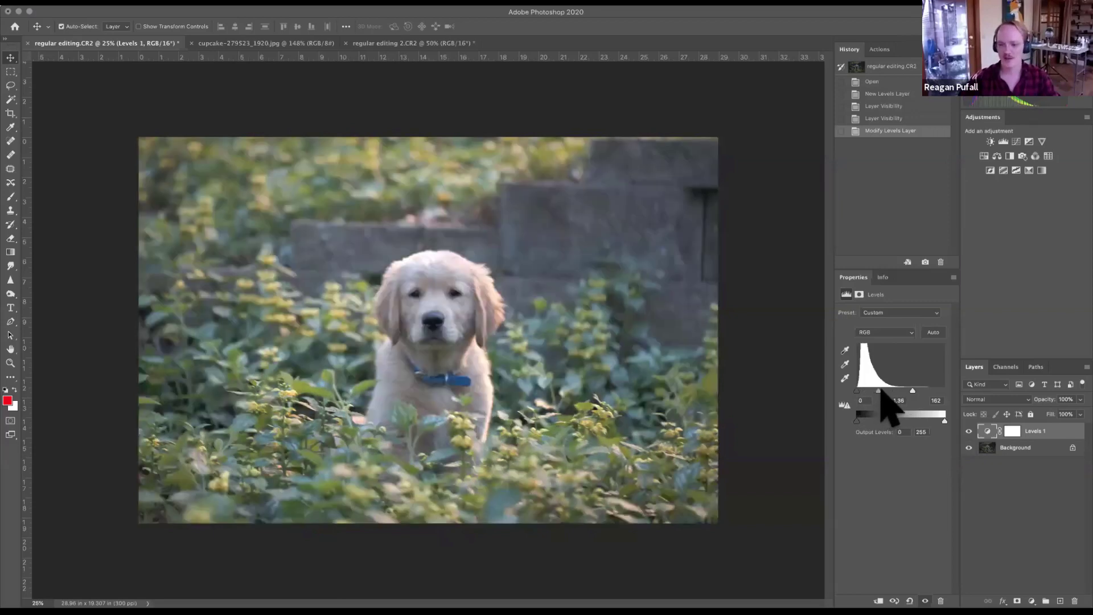
drag(881, 392, 884, 392)
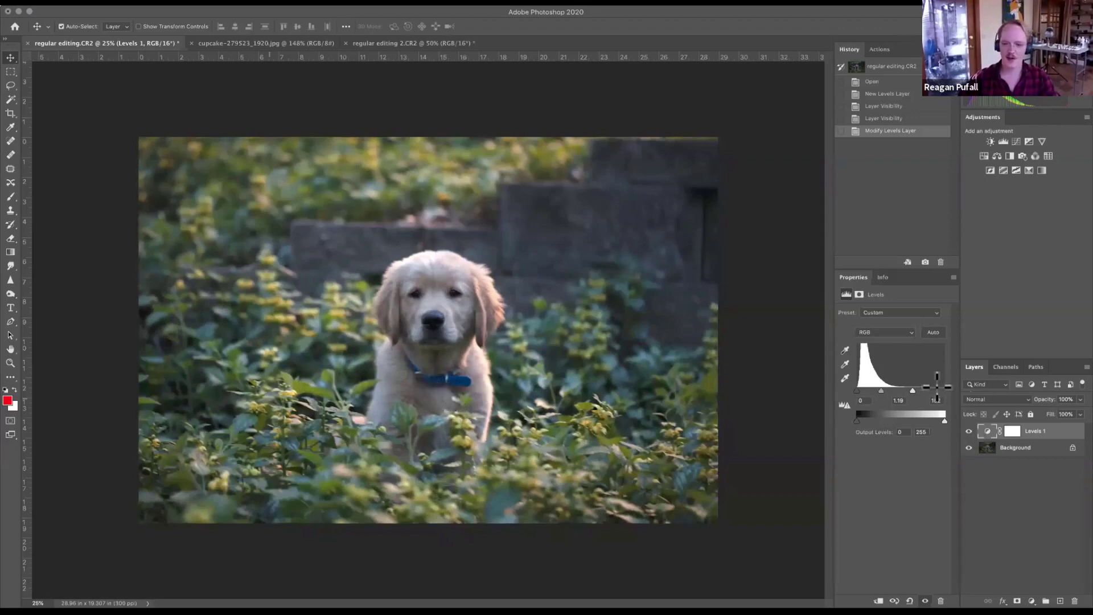
drag(907, 388, 906, 389)
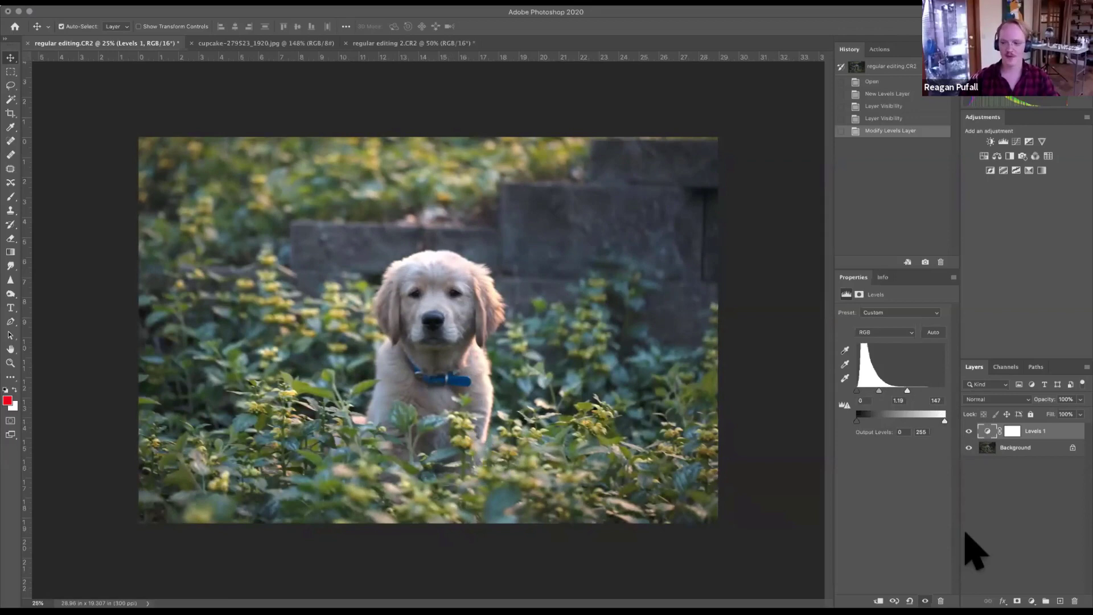
click(969, 431)
click(969, 431)
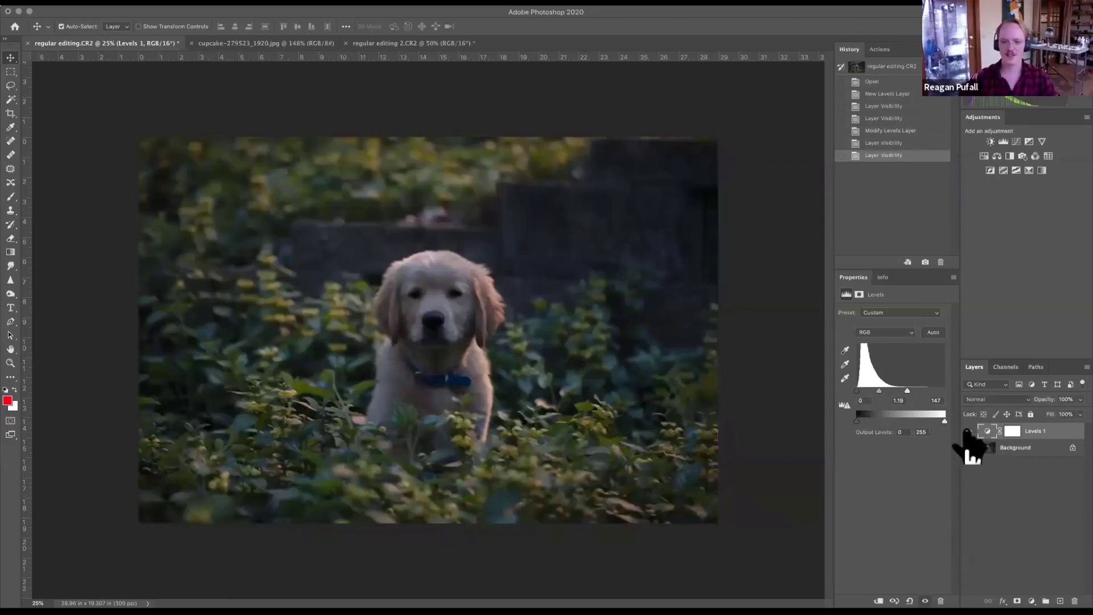
Toggle the Levels adjustment to compare the puppy photo with and without it, and leave the Levels layer hidden.
click(969, 431)
click(968, 431)
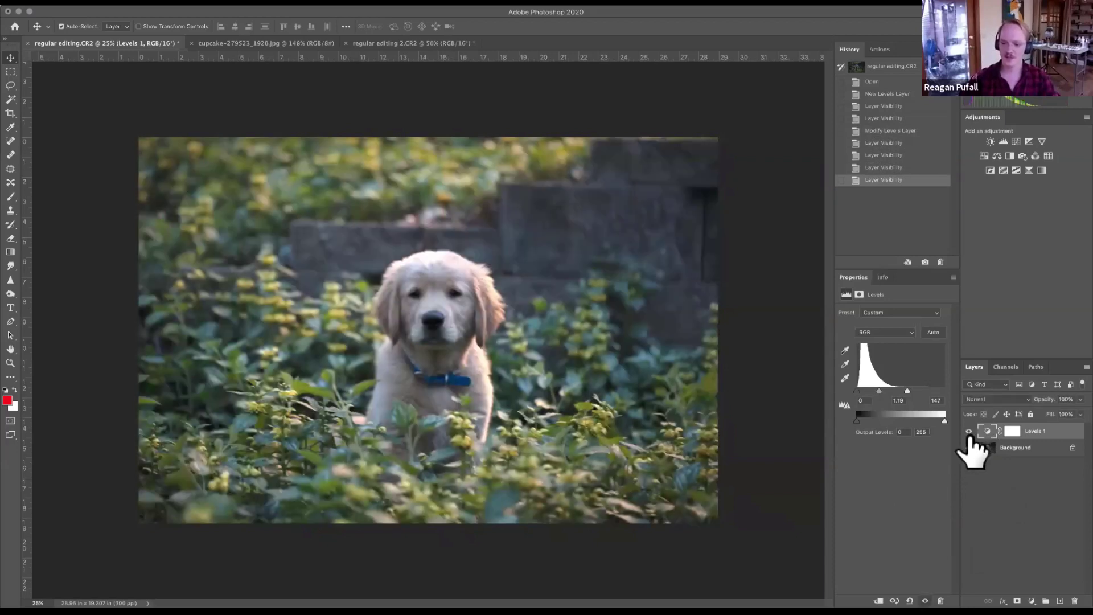
click(969, 431)
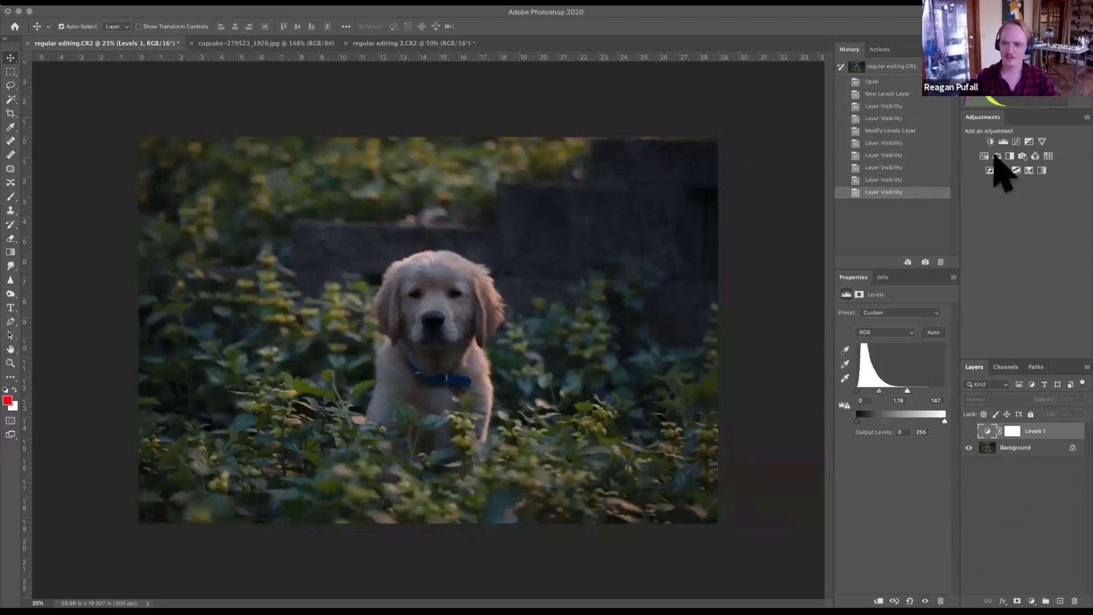
Add a Brightness/Contrast adjustment layer to the puppy photo and set brightness to 111 and contrast to 29.
click(990, 142)
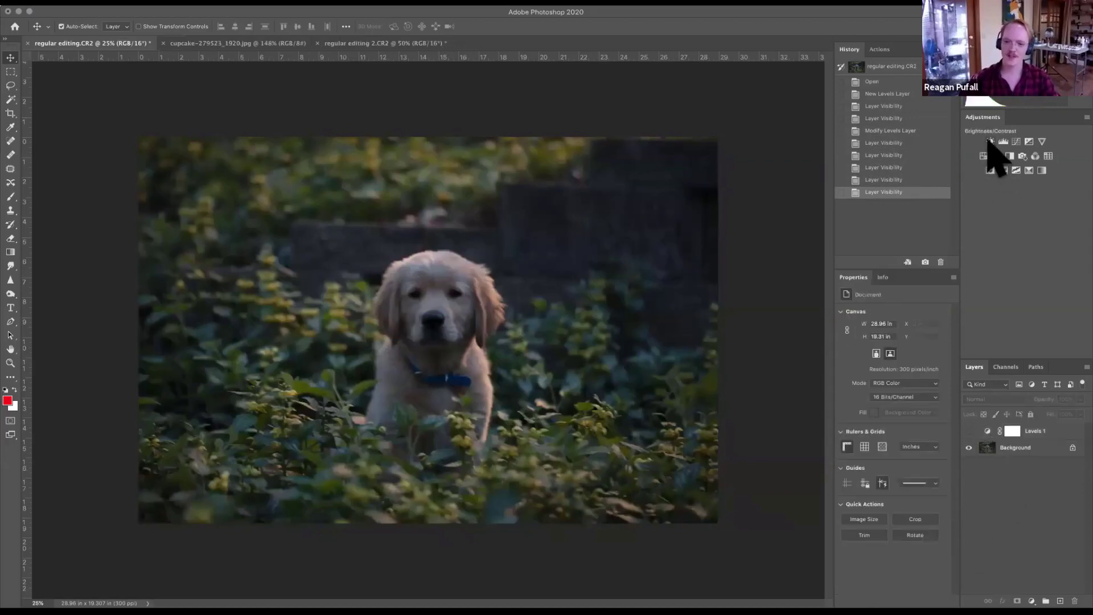
click(990, 141)
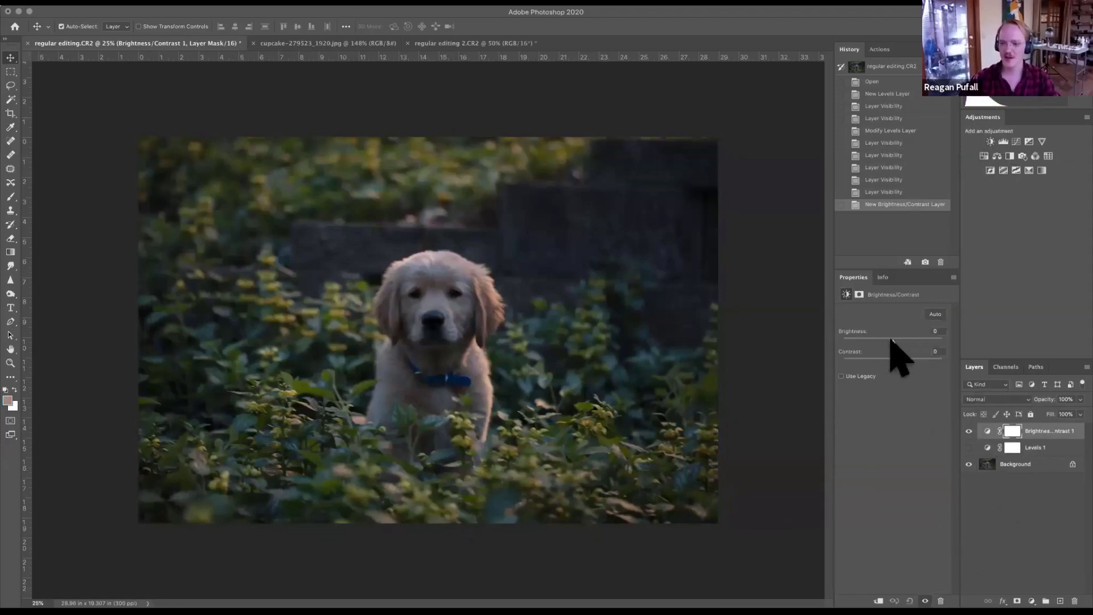
click(887, 341)
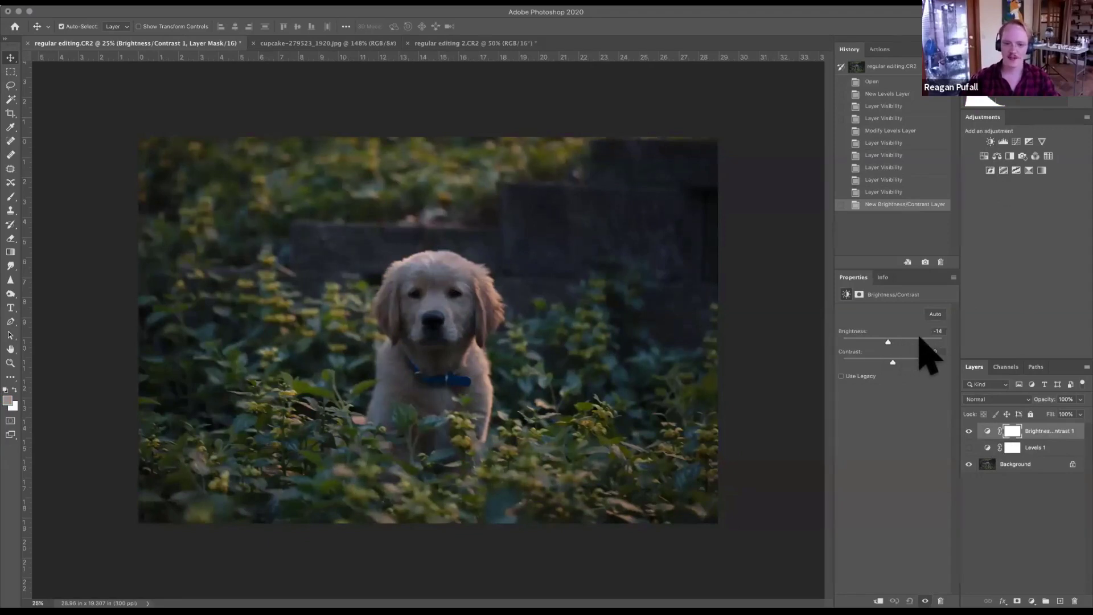
drag(922, 338, 908, 360)
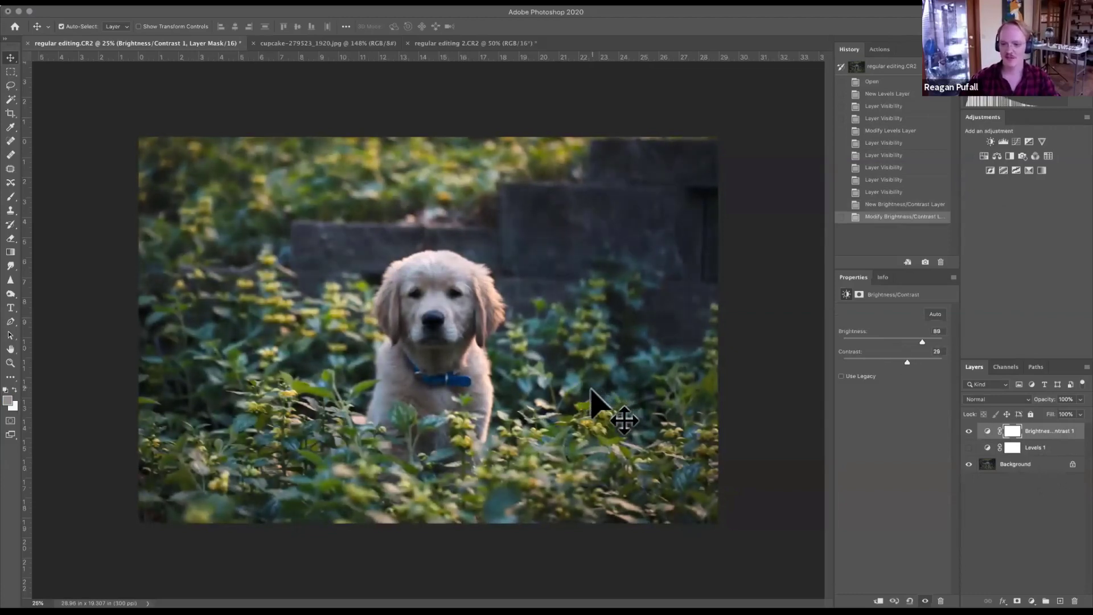
mouse_move(919, 338)
mouse_down()
mouse_move(898, 344)
mouse_move(911, 342)
mouse_up()
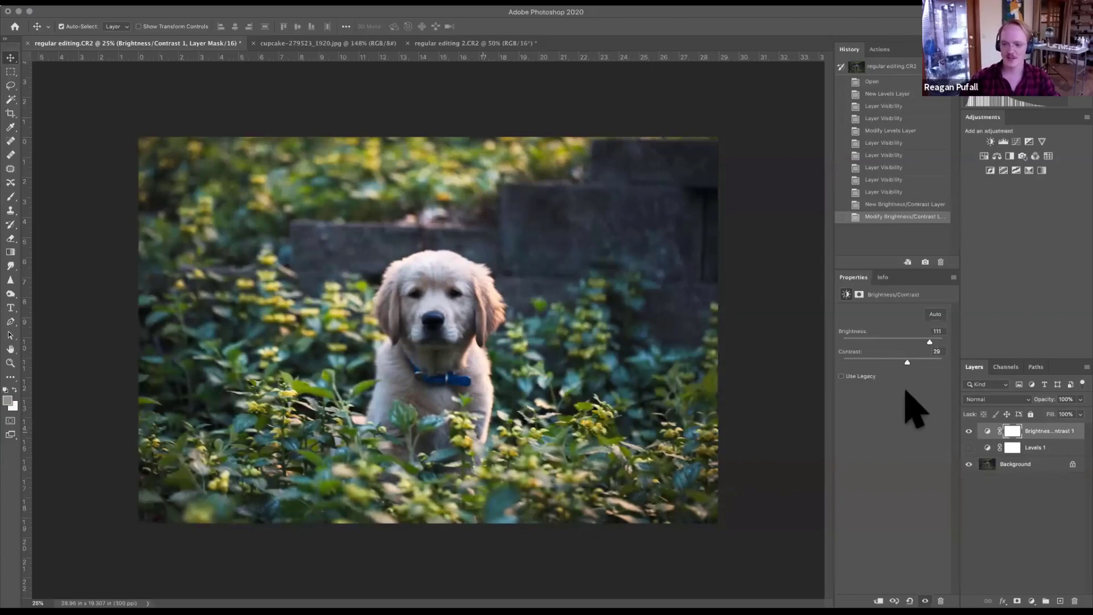
Hide and show the Brightness/Contrast layer to compare the photo with and without the adjustment.
key(alt+bracketleft)
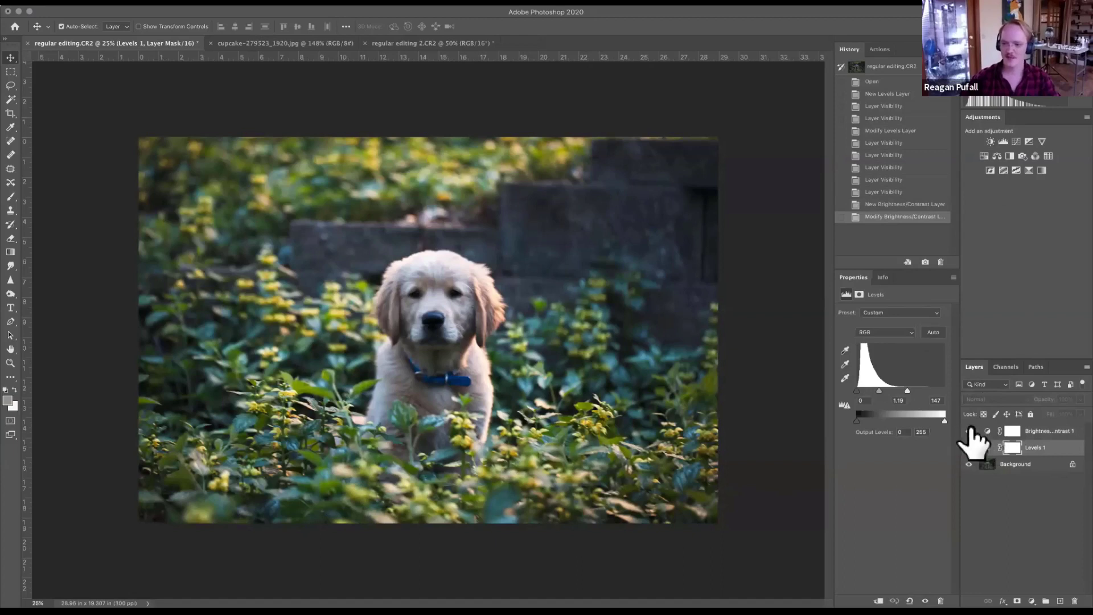
click(989, 431)
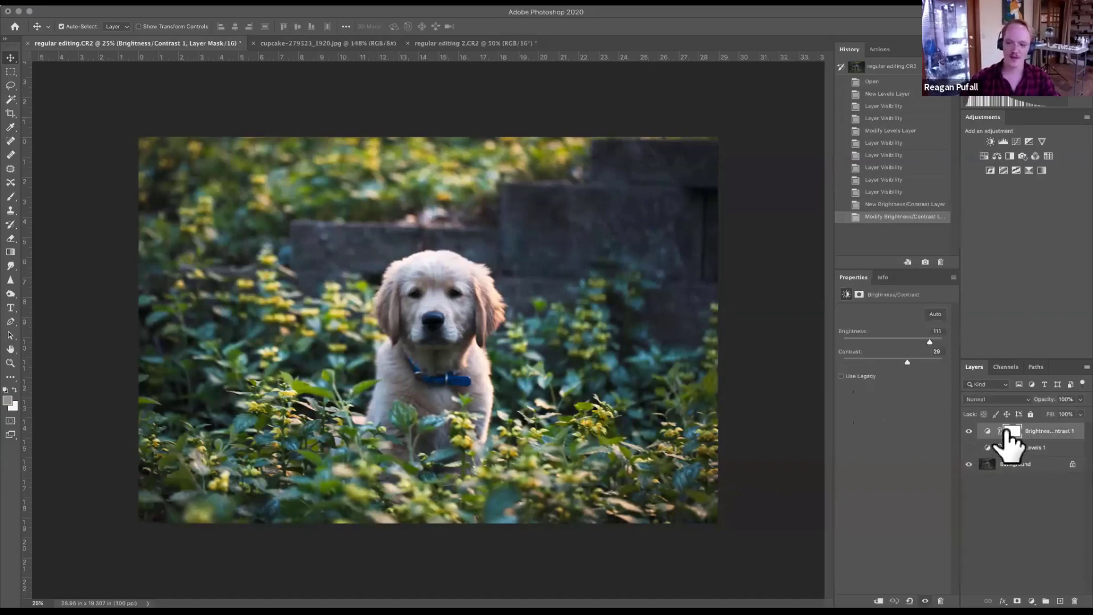
drag(970, 431, 970, 450)
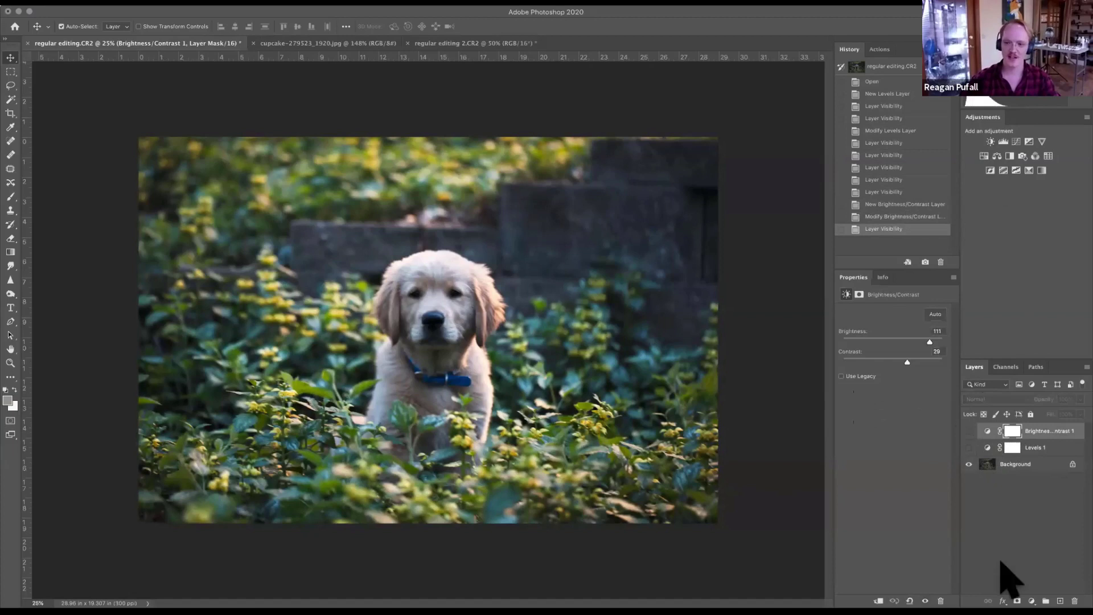
click(968, 431)
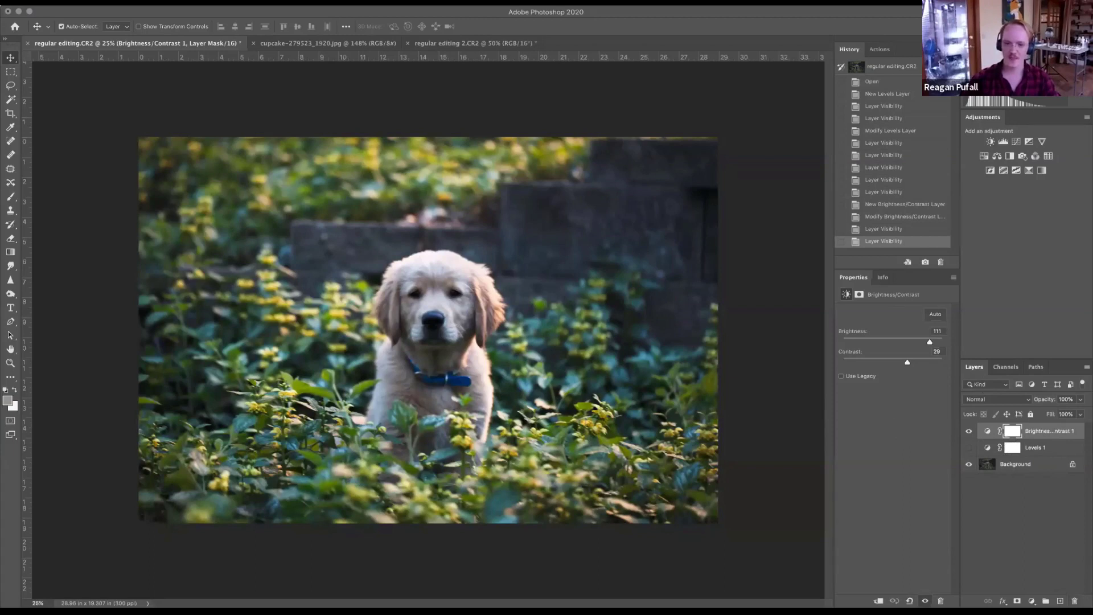
Delete the Brightness/Contrast layer's mask, and delete the adjustment layer itself.
key(Delete)
click(612, 202)
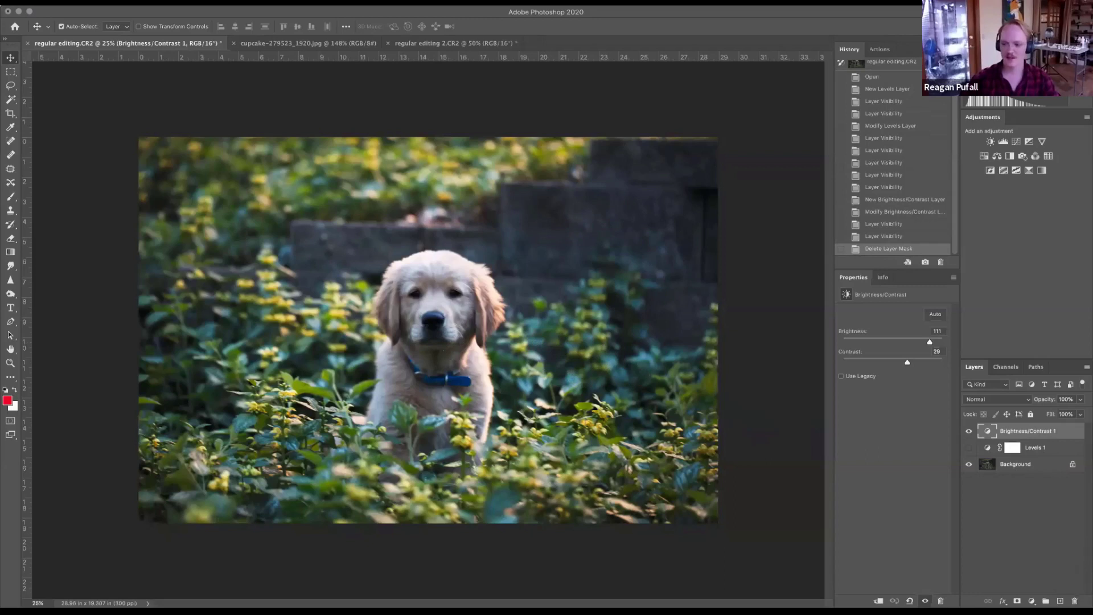
key(Delete)
drag(593, 152, 446, 152)
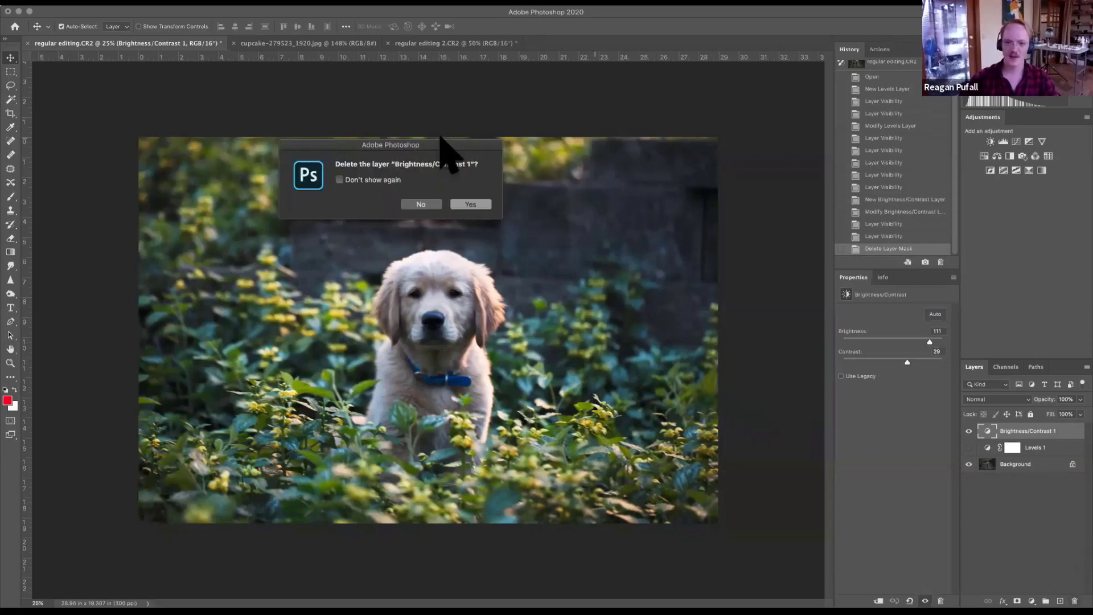
click(431, 200)
key(super+z)
click(922, 250)
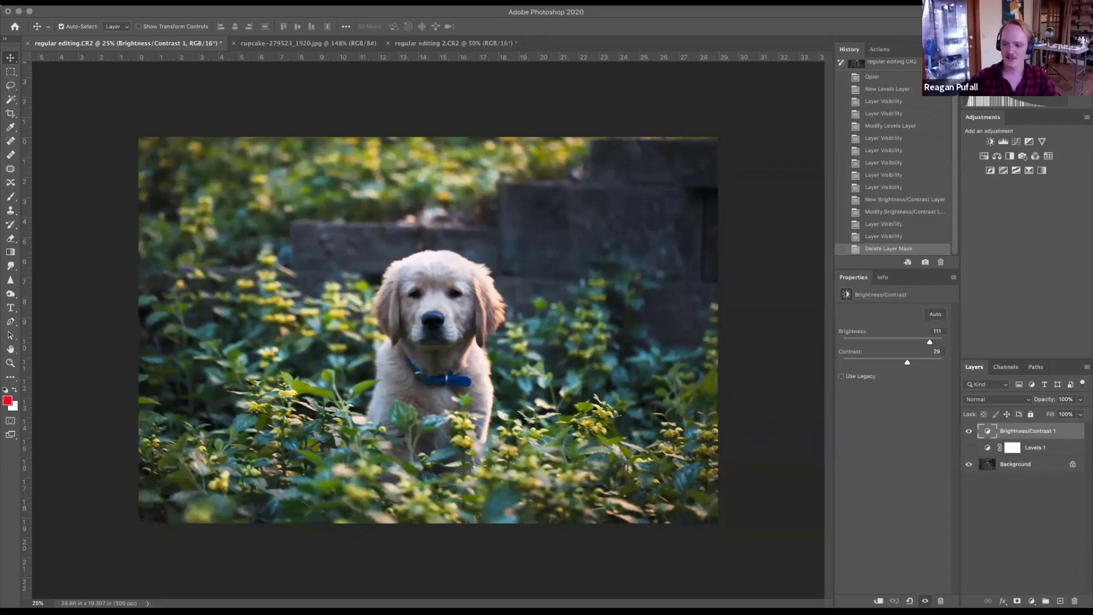
key(BackSpace)
click(614, 205)
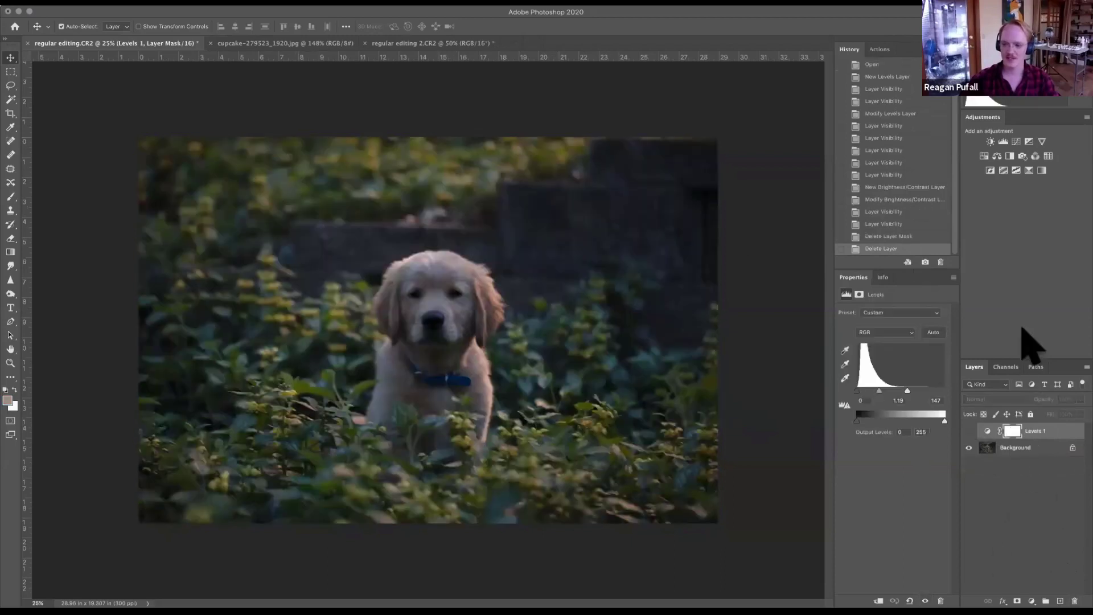
Add a Curves adjustment layer, try highlight and shadow points, and brighten the photo with one raised curve point at input 76.
click(1016, 142)
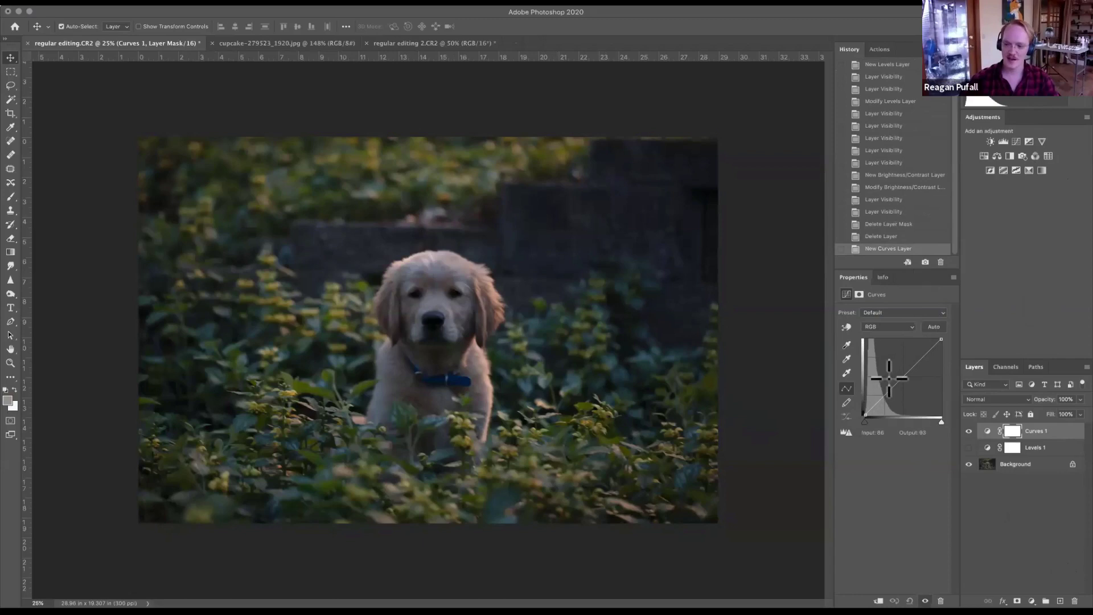
drag(926, 353, 923, 347)
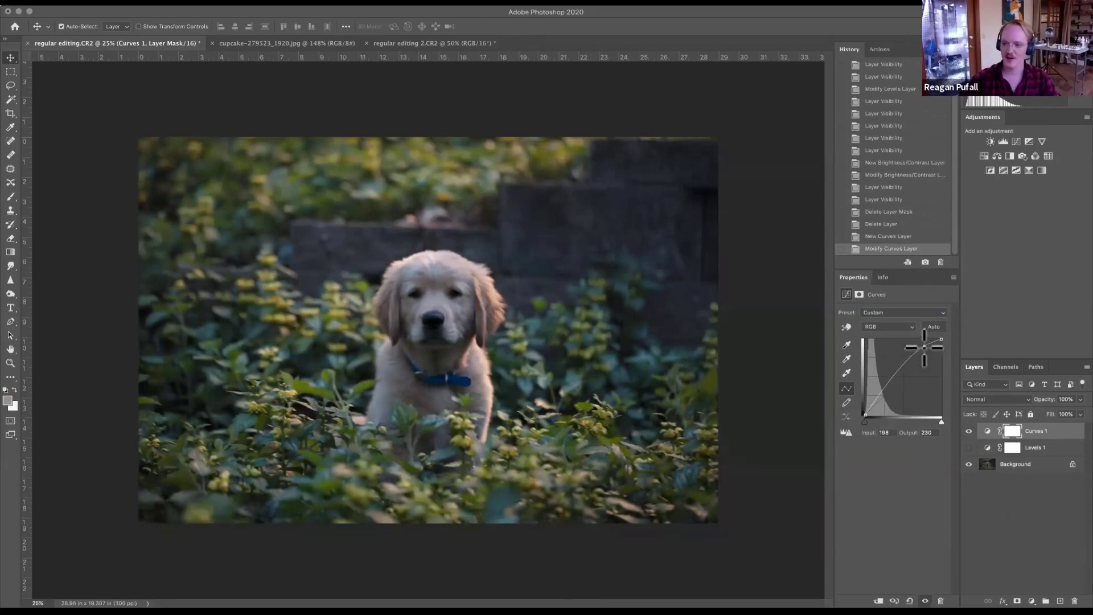
drag(923, 345, 933, 341)
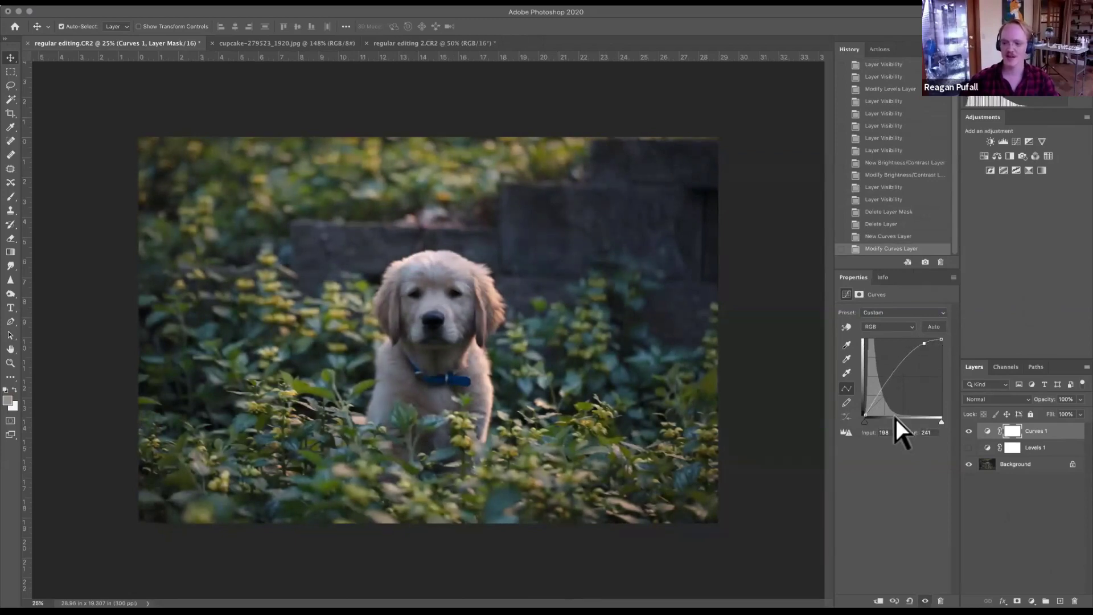
drag(876, 405, 896, 435)
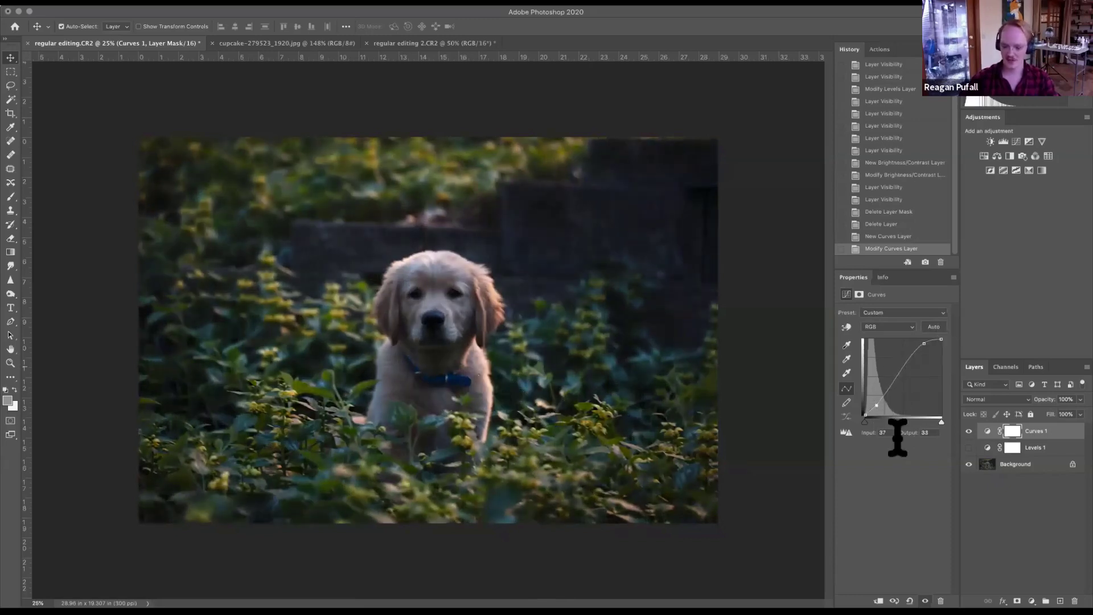
mouse_move(897, 348)
mouse_down()
mouse_move(905, 353)
mouse_move(885, 364)
mouse_up()
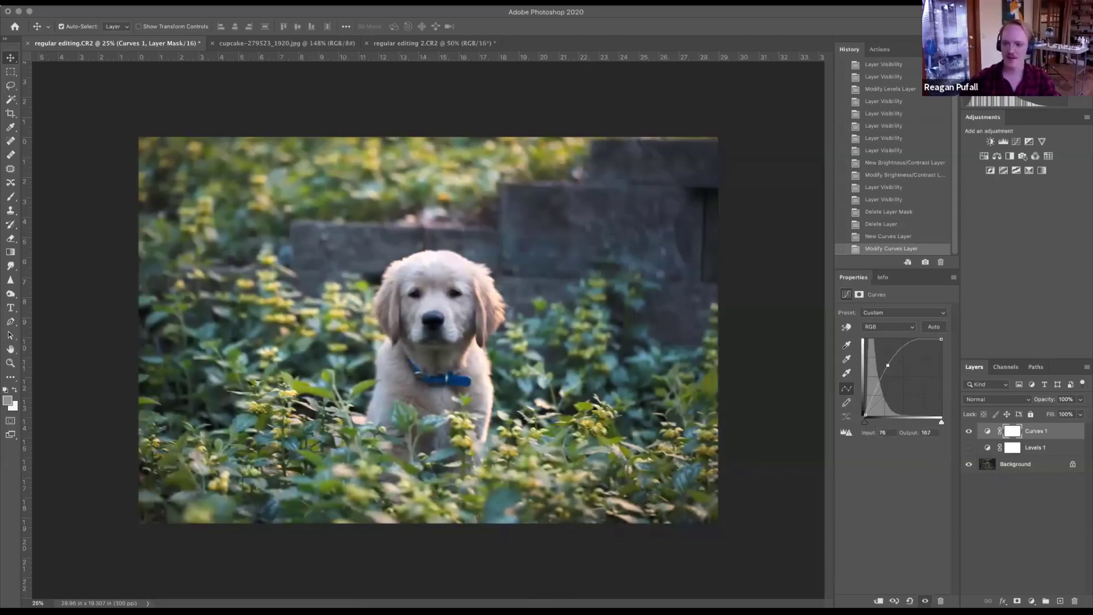
Add a second Curves layer with a slight S-curve: lowered shadows and a highlight point at input 203, output 213.
click(1016, 143)
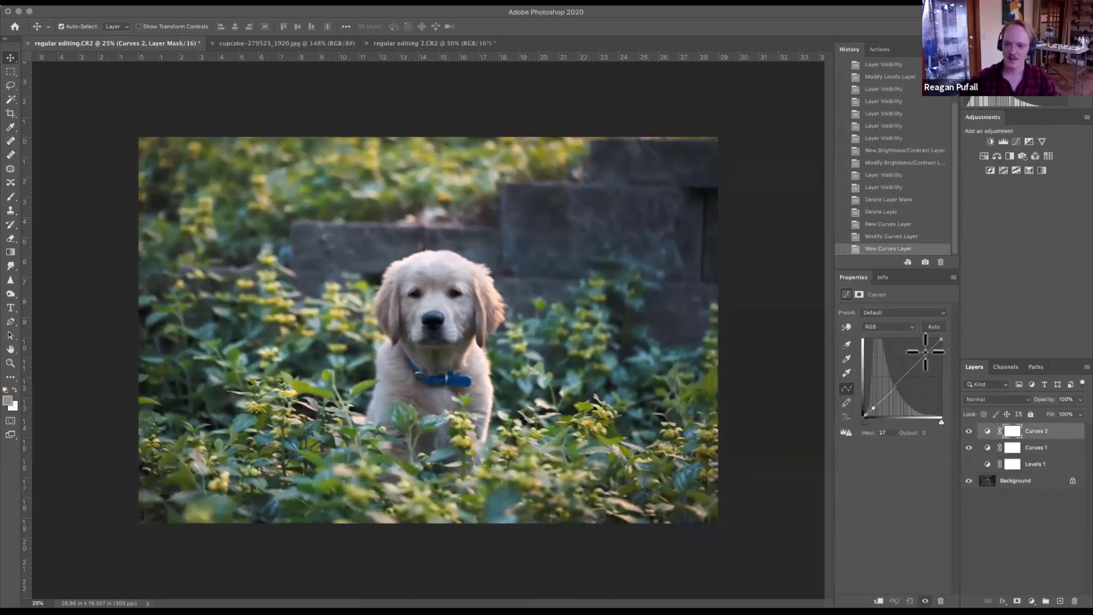
drag(926, 355, 926, 352)
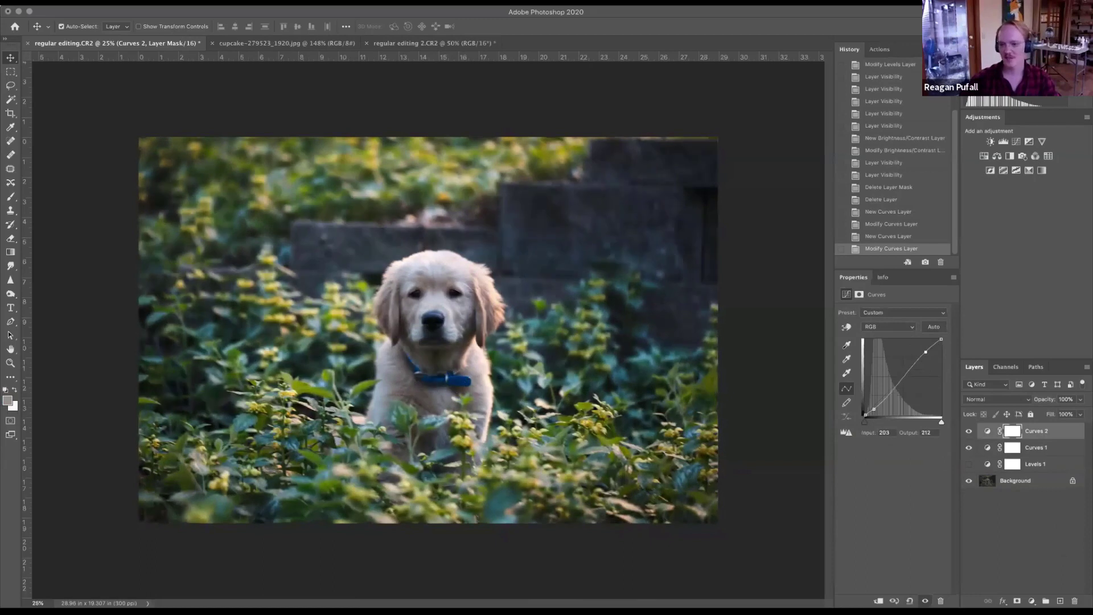
key(Up)
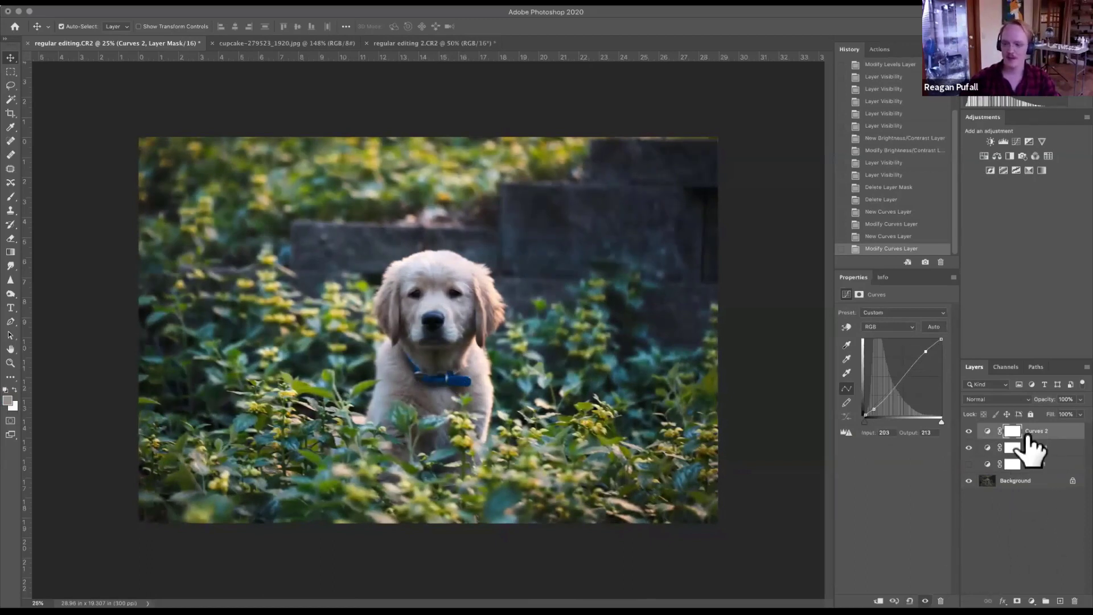
Delete both Curves adjustment layers.
key(super+alt+a)
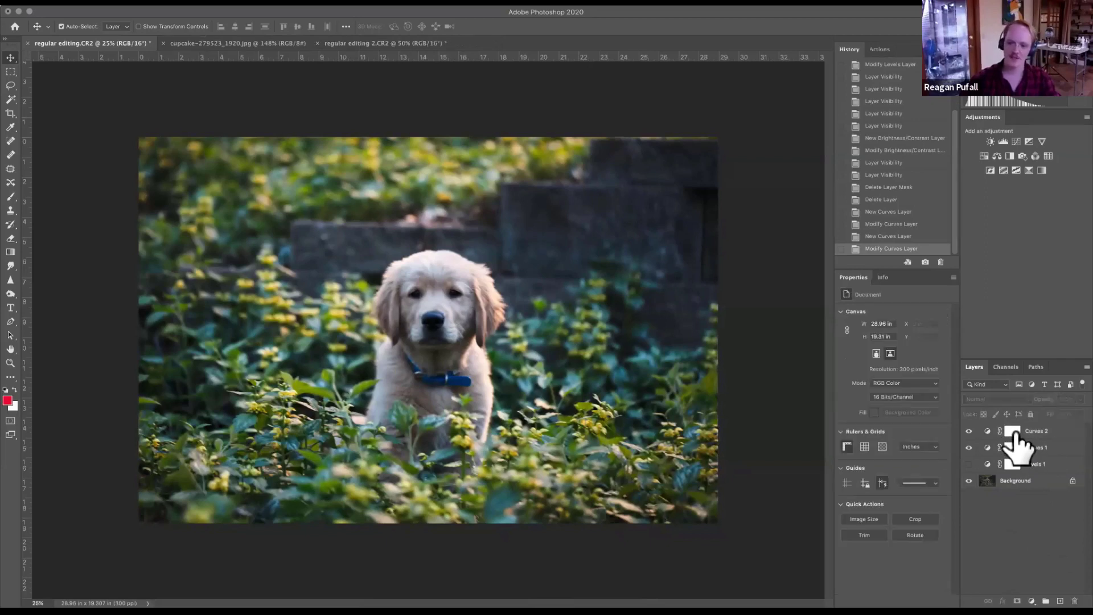
click(1013, 431)
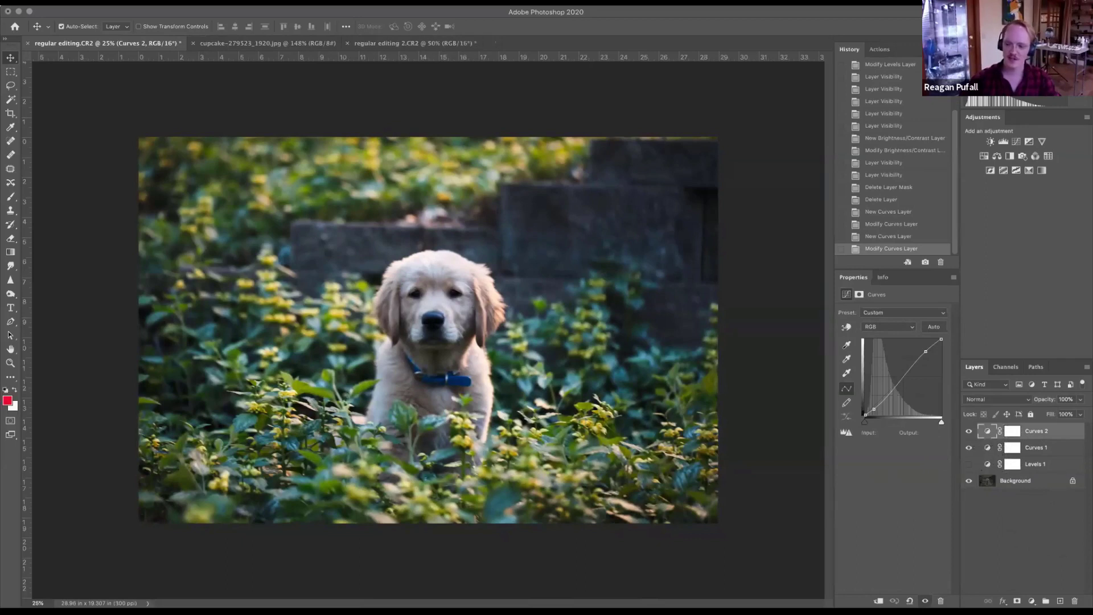
key(Delete)
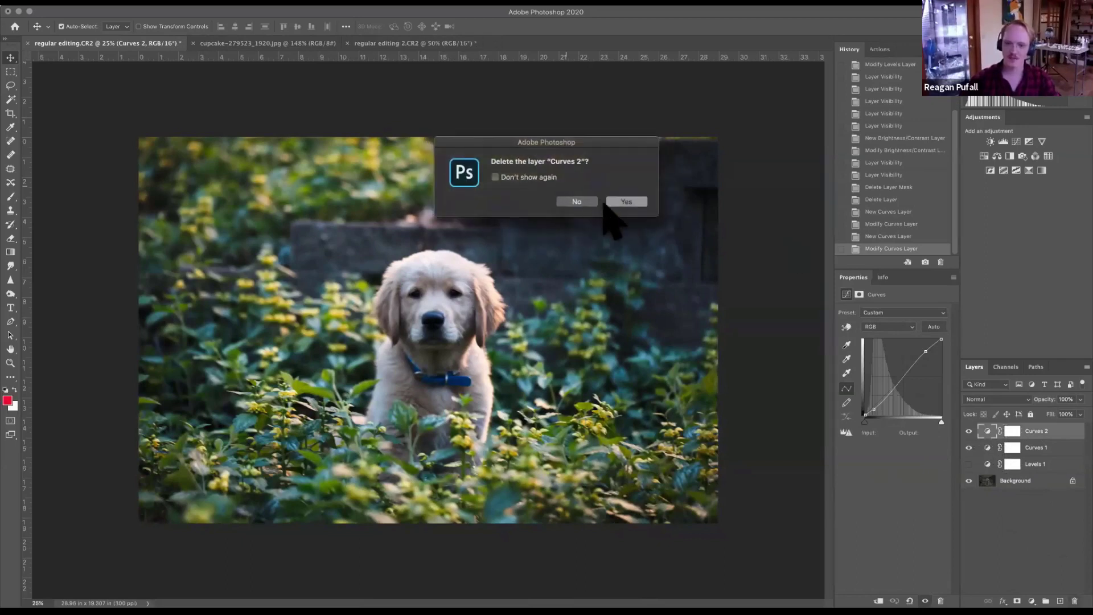
click(610, 200)
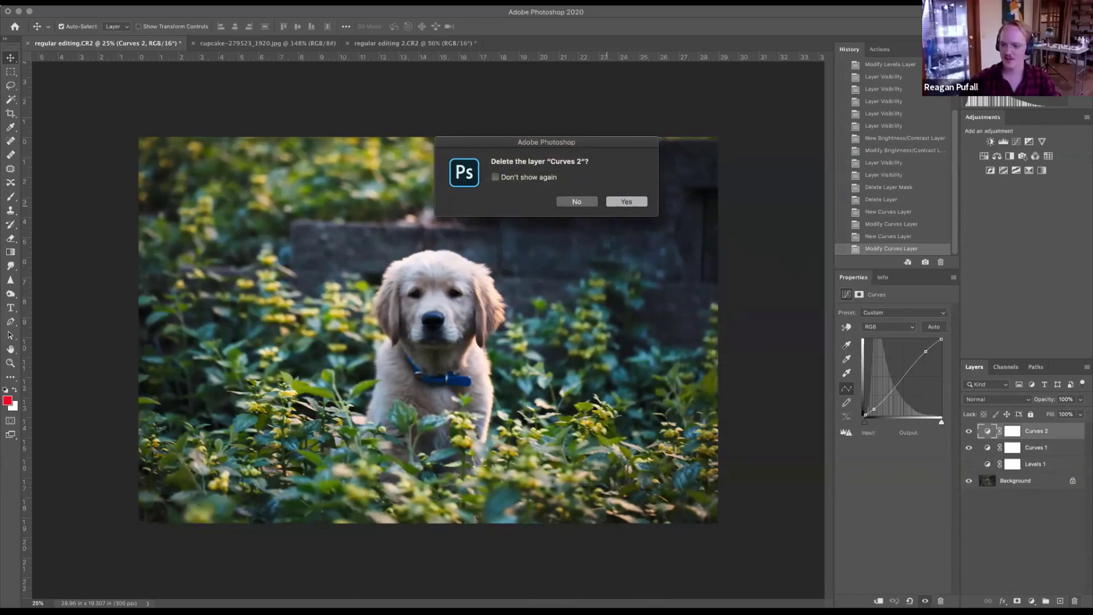
key(Delete)
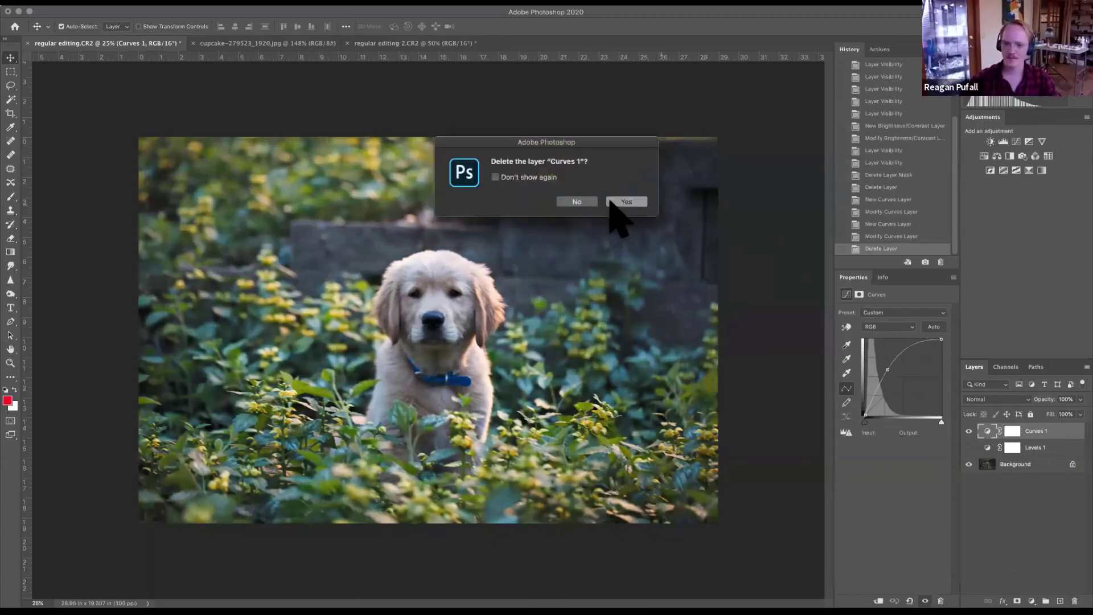
click(627, 200)
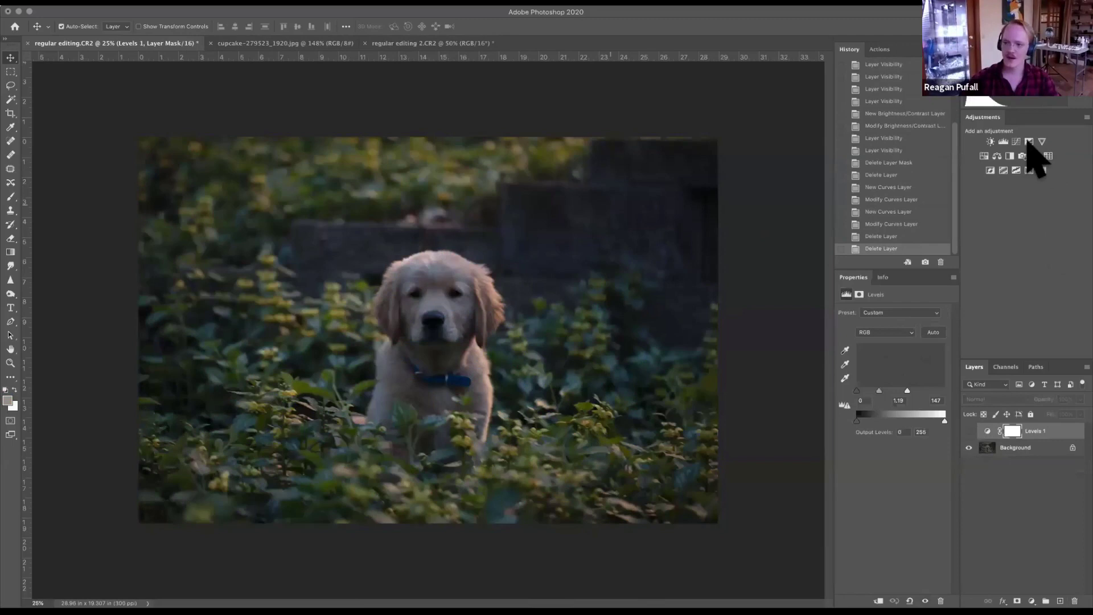
Add an Exposure adjustment layer with exposure +2.48, offset -0.0187 and gamma correction 0.73, trying higher and lower offsets.
click(1028, 142)
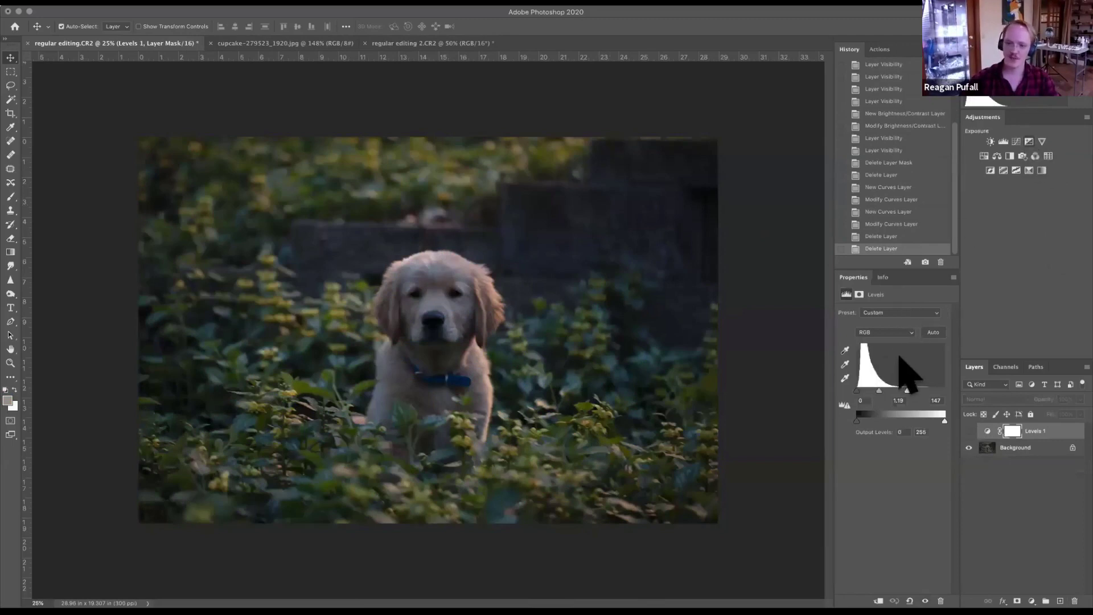
drag(892, 339, 908, 340)
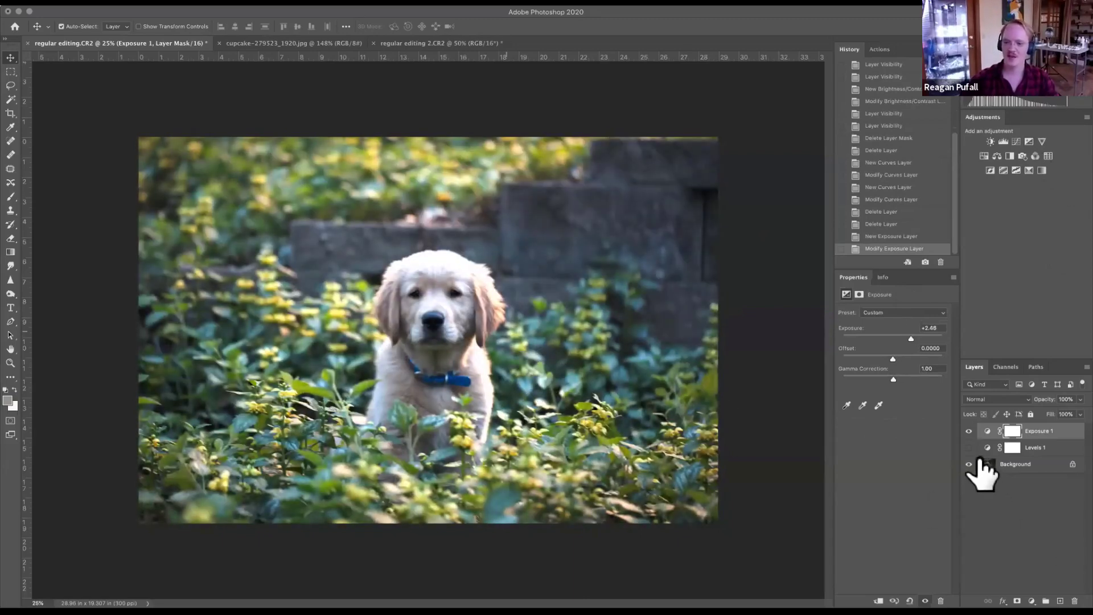
drag(899, 358, 910, 359)
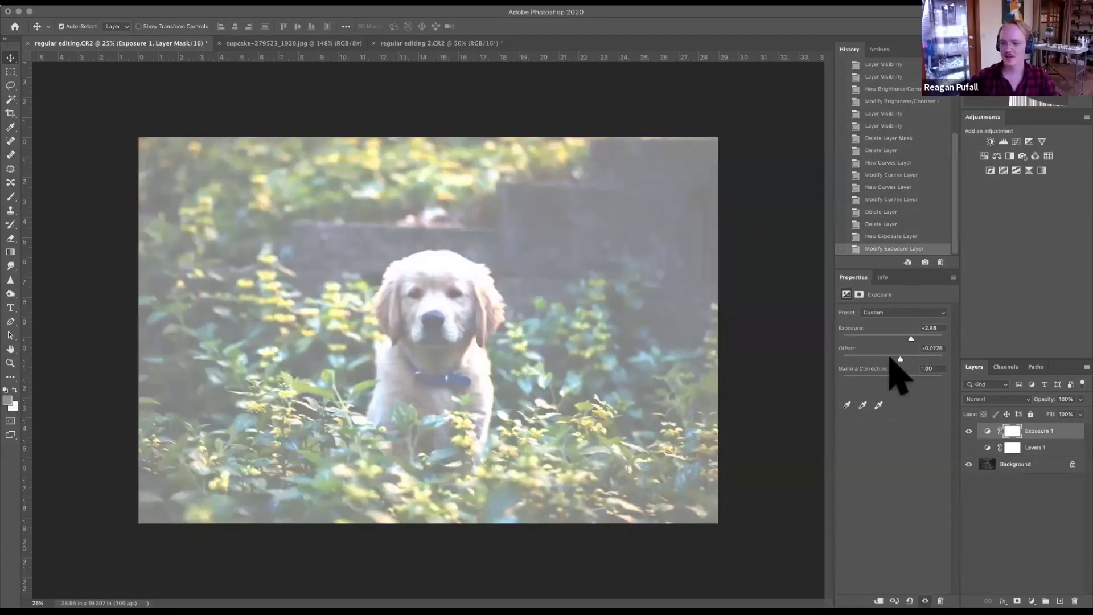
click(899, 358)
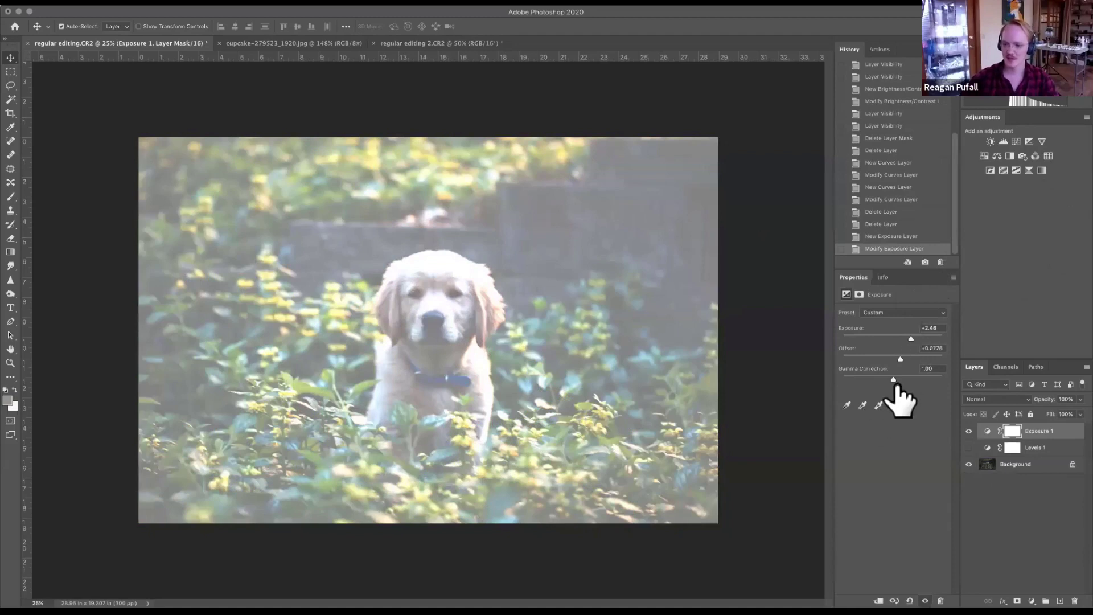
click(885, 359)
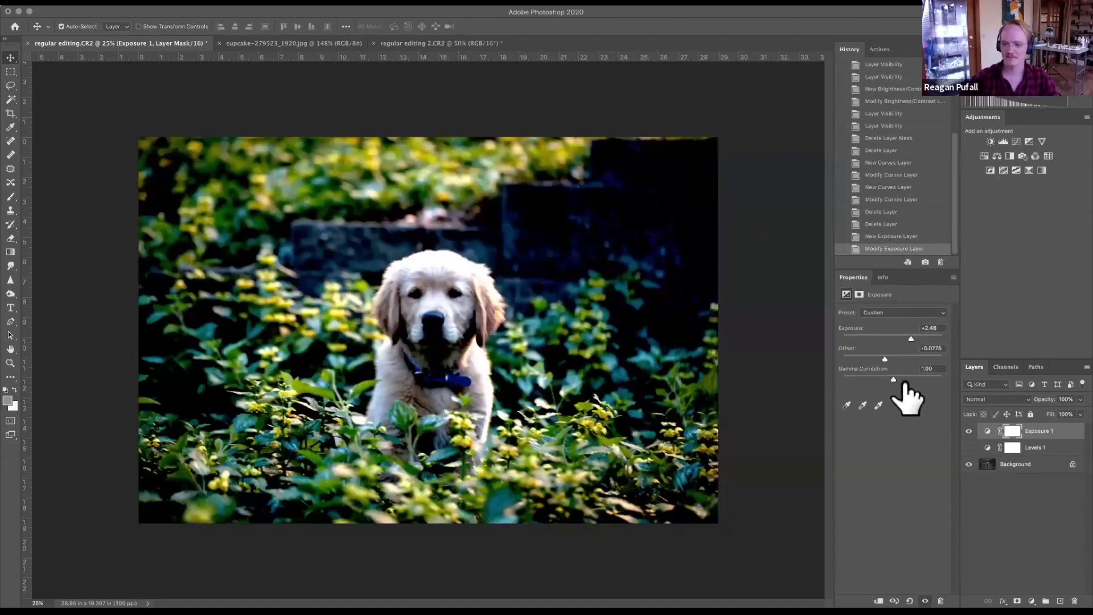
click(891, 358)
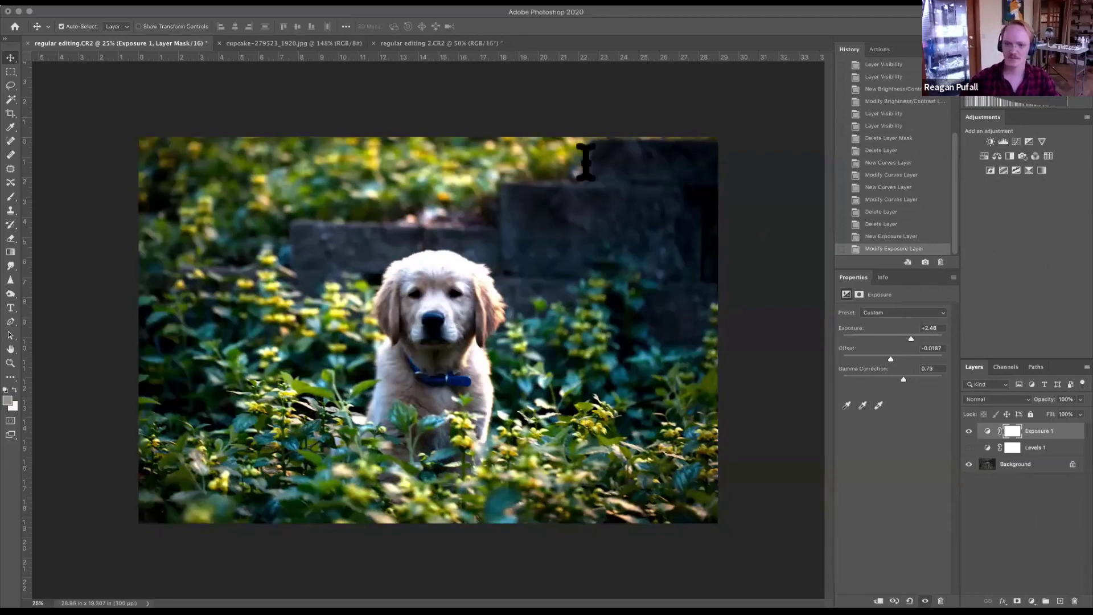
Delete the Exposure adjustment layer and turn the Levels 1 layer's visibility back on.
key(BackSpace)
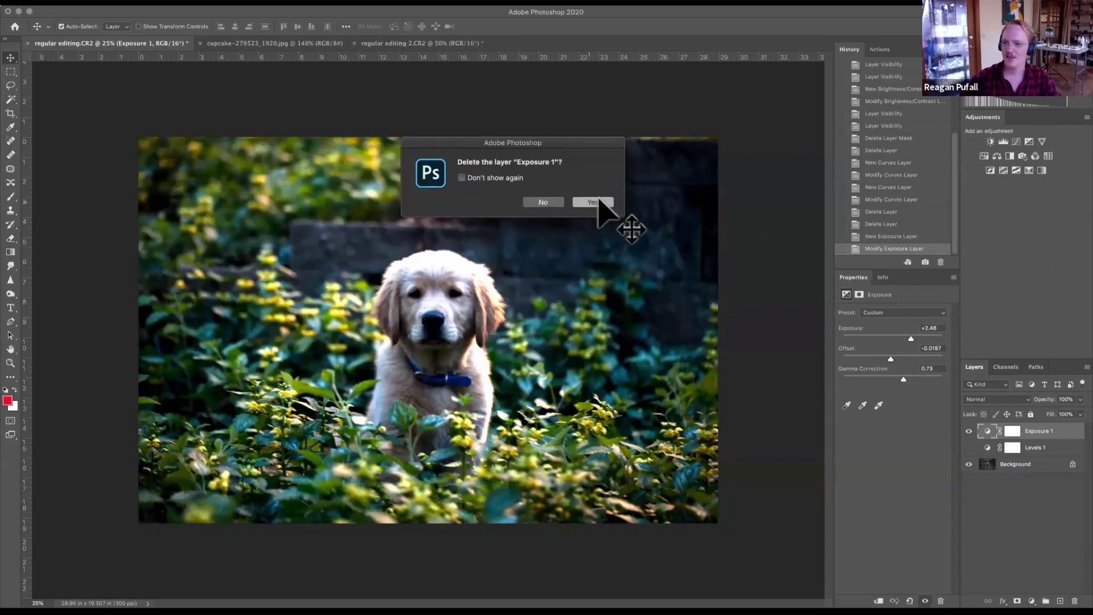
click(606, 202)
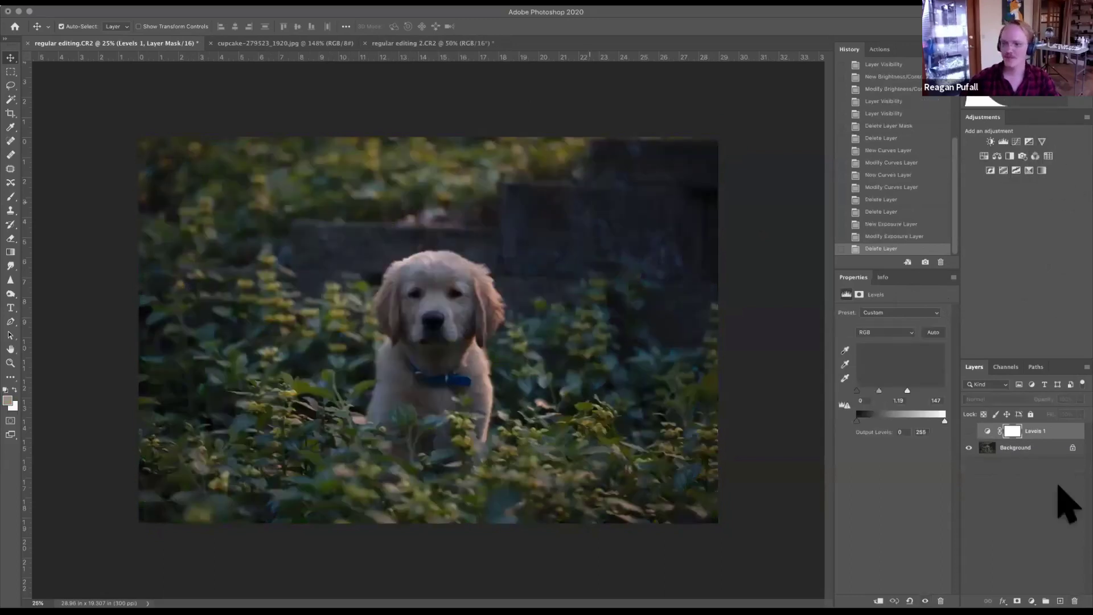
click(969, 432)
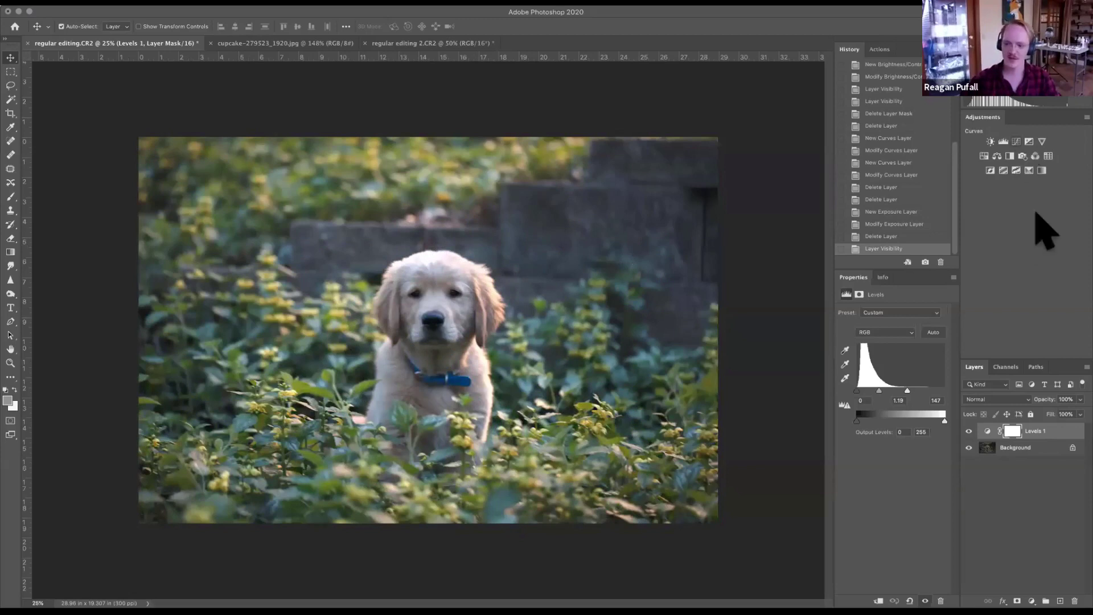
Add a Curves adjustment layer with a slight S-curve, raising a highlight point near input 194 and adding a shadow point, and compare before and after.
key(ctrl+m)
click(923, 352)
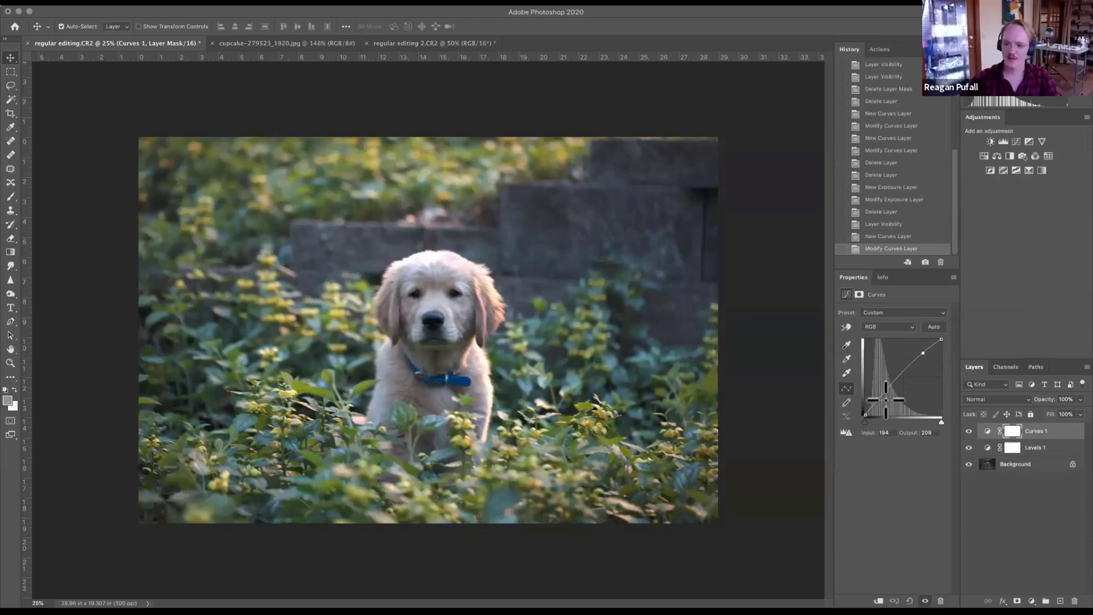
key(Up)
key(Up)
click(884, 399)
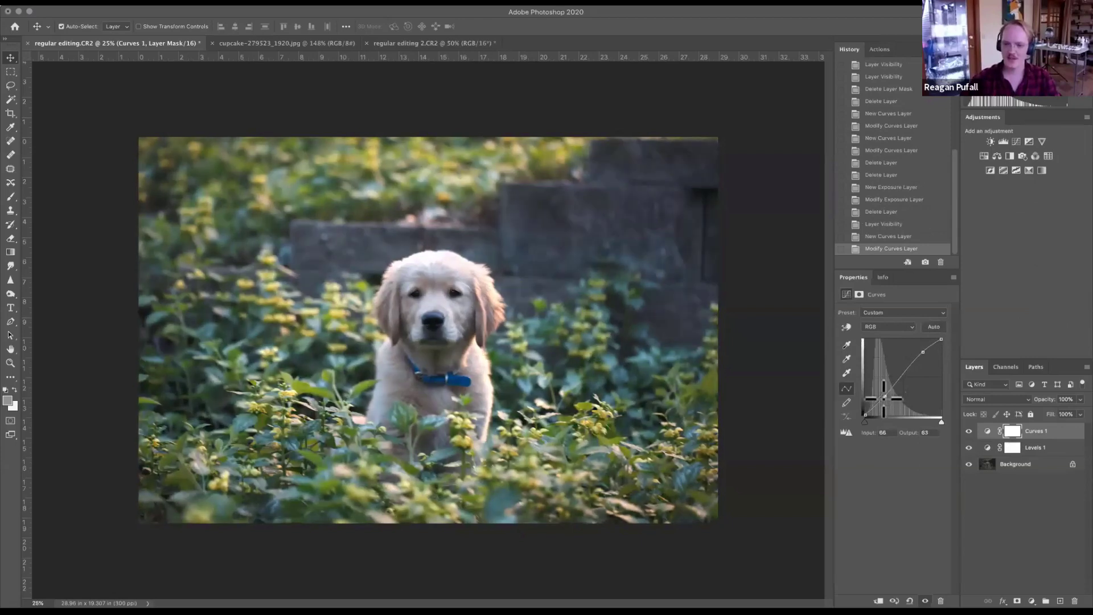
double_click(968, 430)
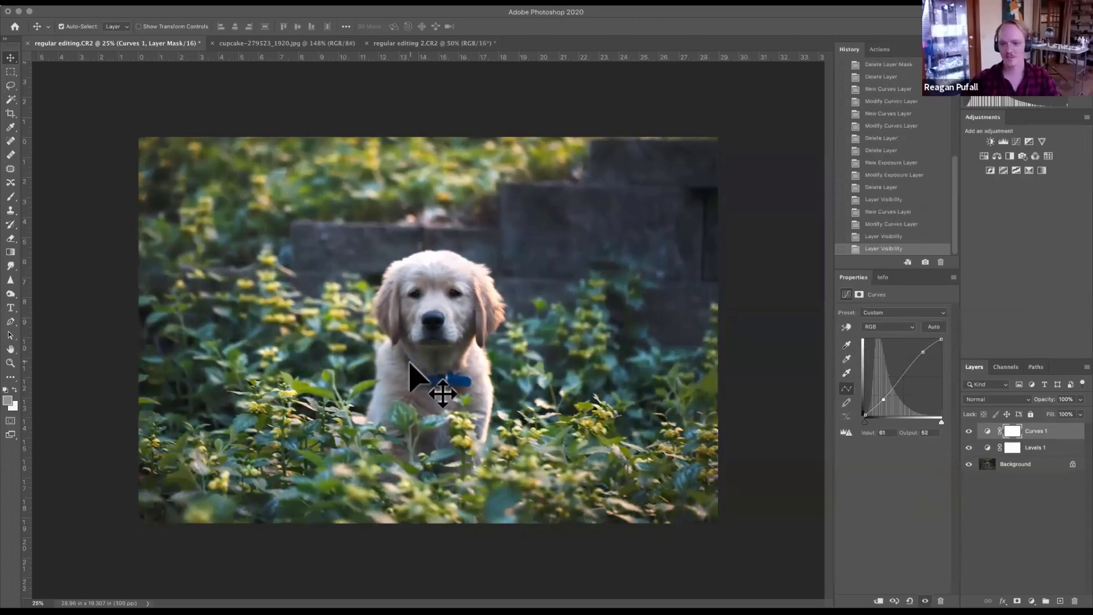
click(1056, 535)
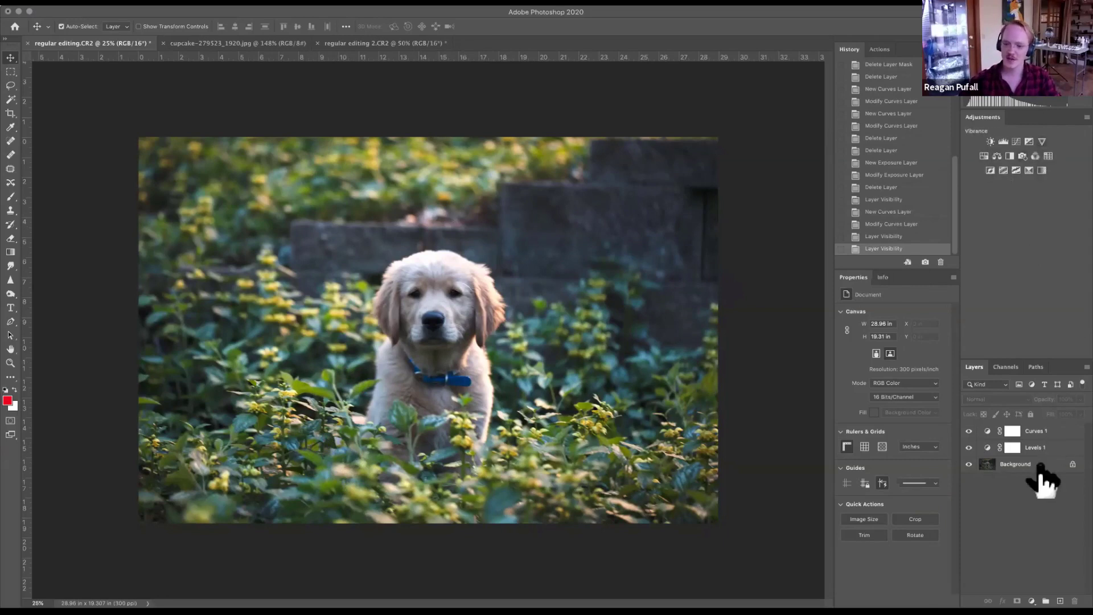
Try a Vibrance adjustment layer at +45 and revert the history to the state before it was added.
click(1041, 141)
mouse_move(892, 323)
mouse_down()
mouse_move(911, 323)
mouse_move(871, 323)
mouse_up()
click(914, 321)
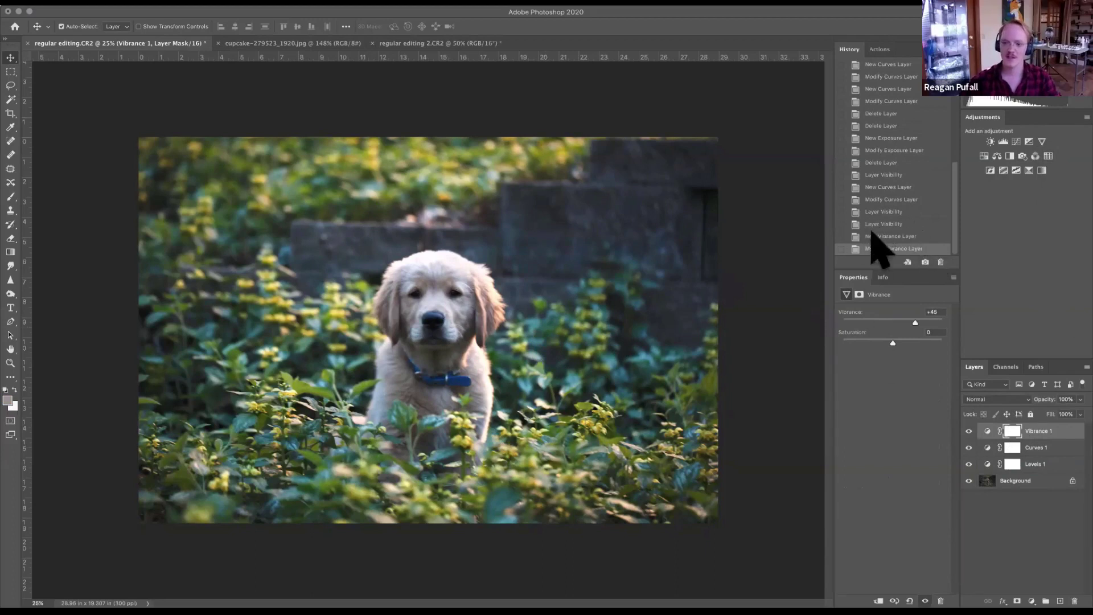
click(889, 234)
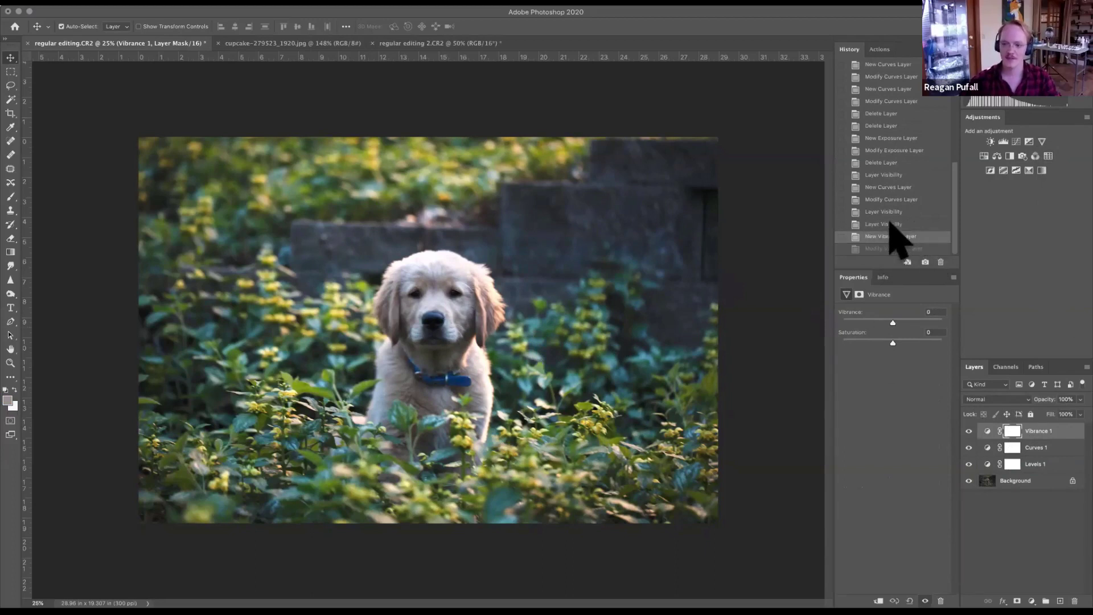
click(889, 224)
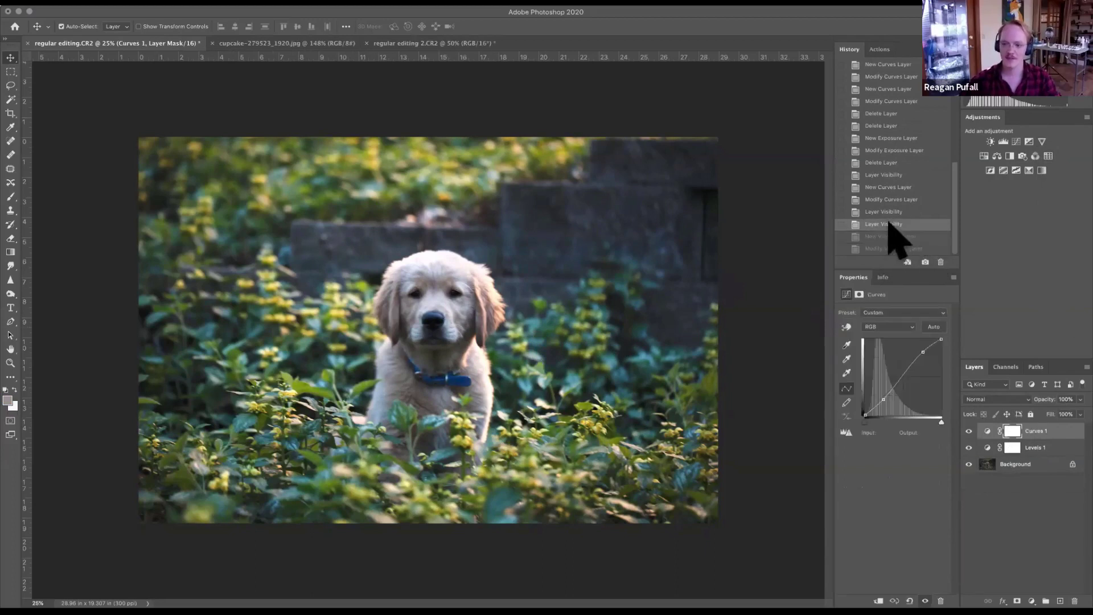
Add a Hue/Saturation adjustment layer, try a strong negative master hue shift with saturation +1 and lightness -23, and undo the change.
click(984, 157)
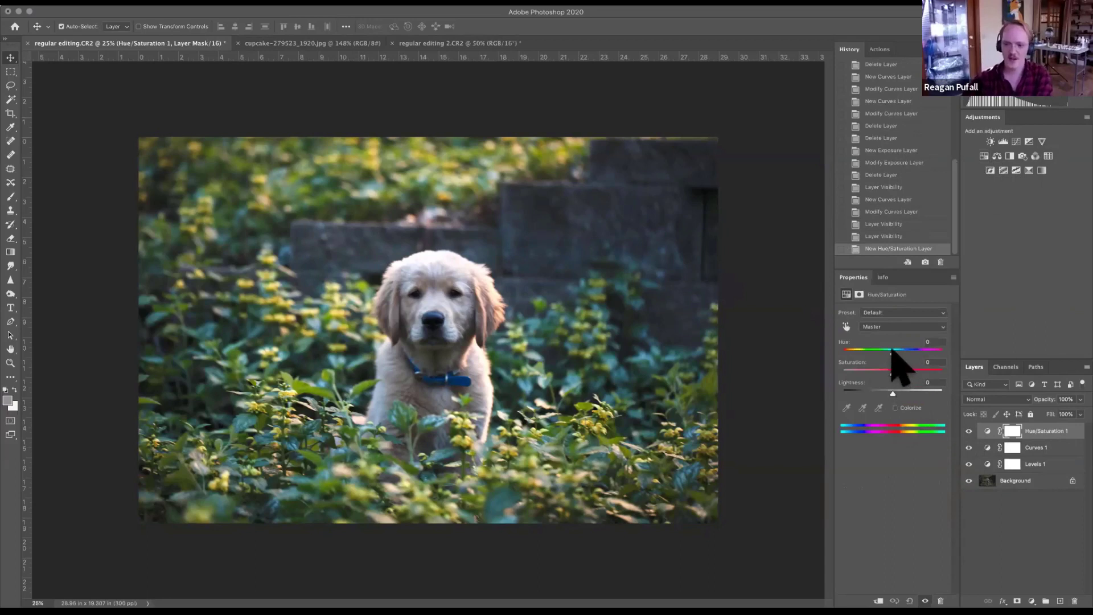
drag(898, 349, 859, 368)
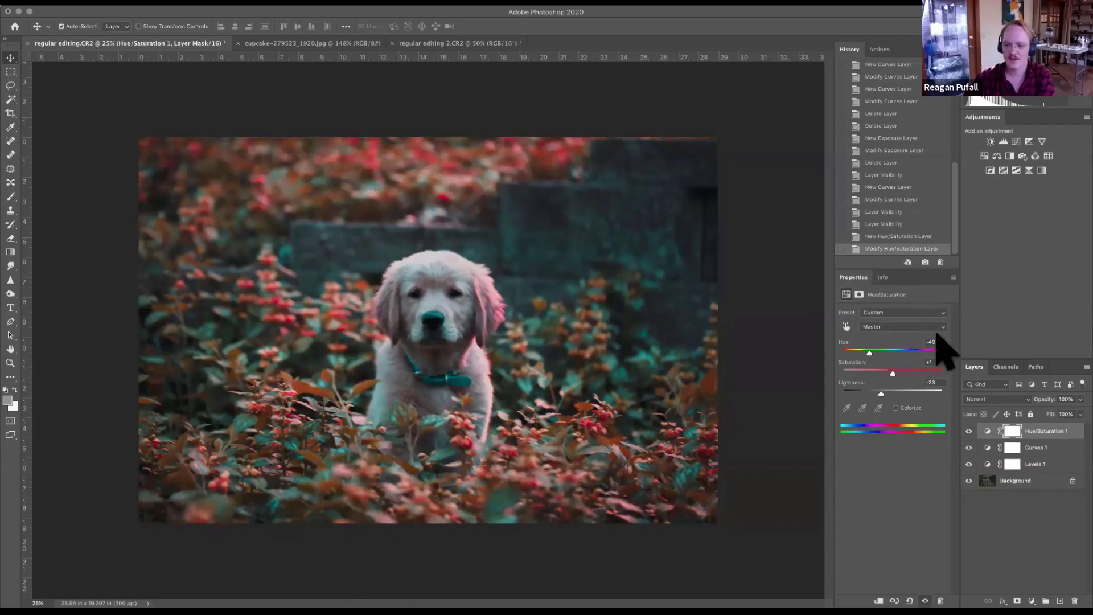
key(super+z)
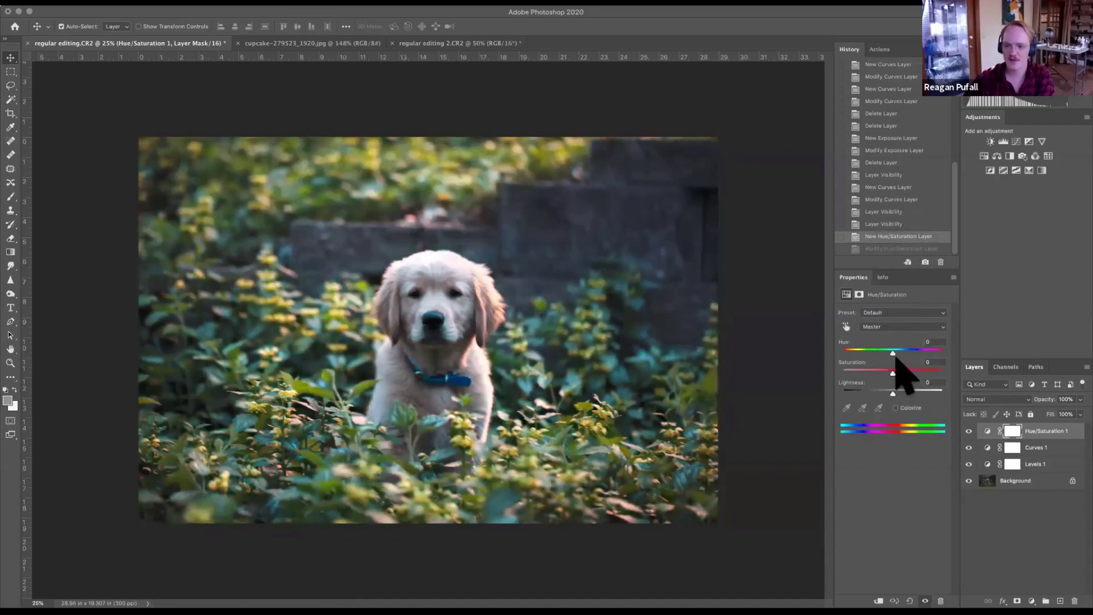
Try hue +34 and lightness -76 on the Greens range, and revert the history to before the Hue/Saturation layer.
click(875, 328)
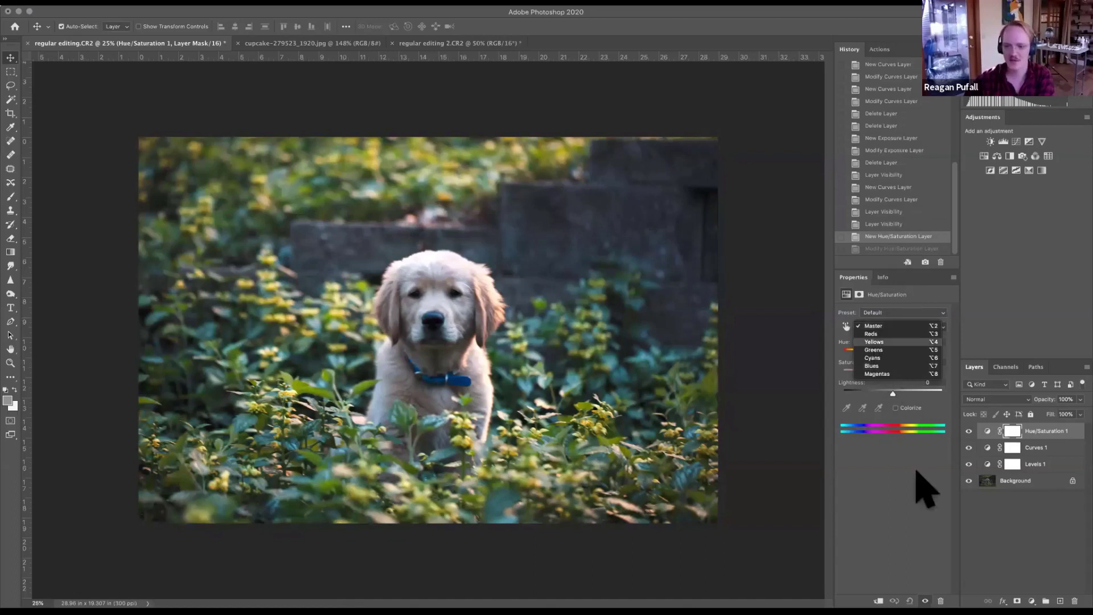
click(915, 488)
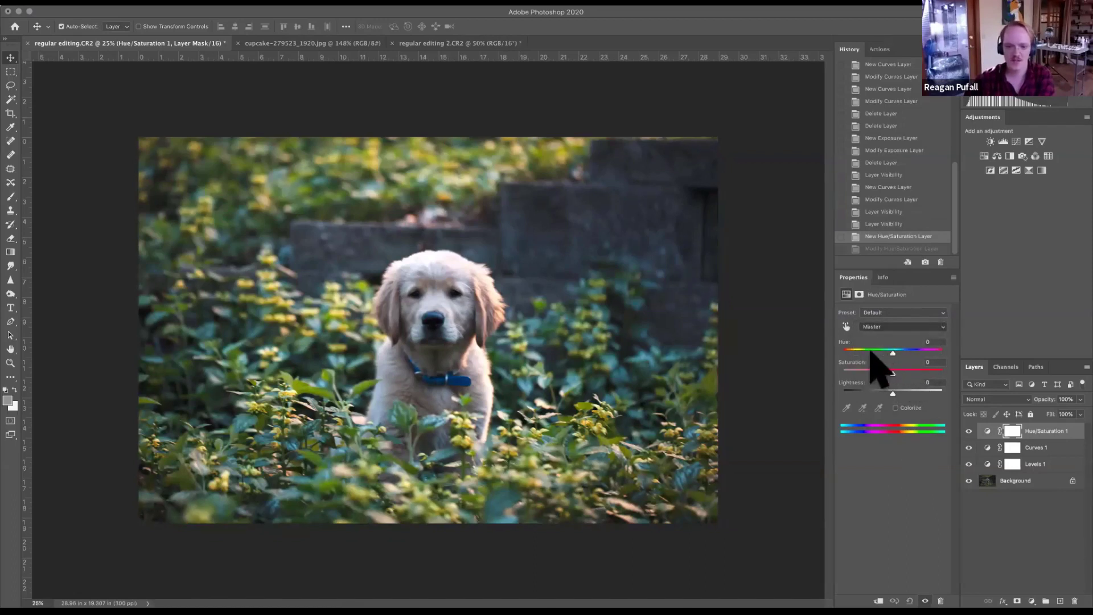
key(super+shift+z)
drag(880, 354, 919, 353)
drag(892, 394, 853, 394)
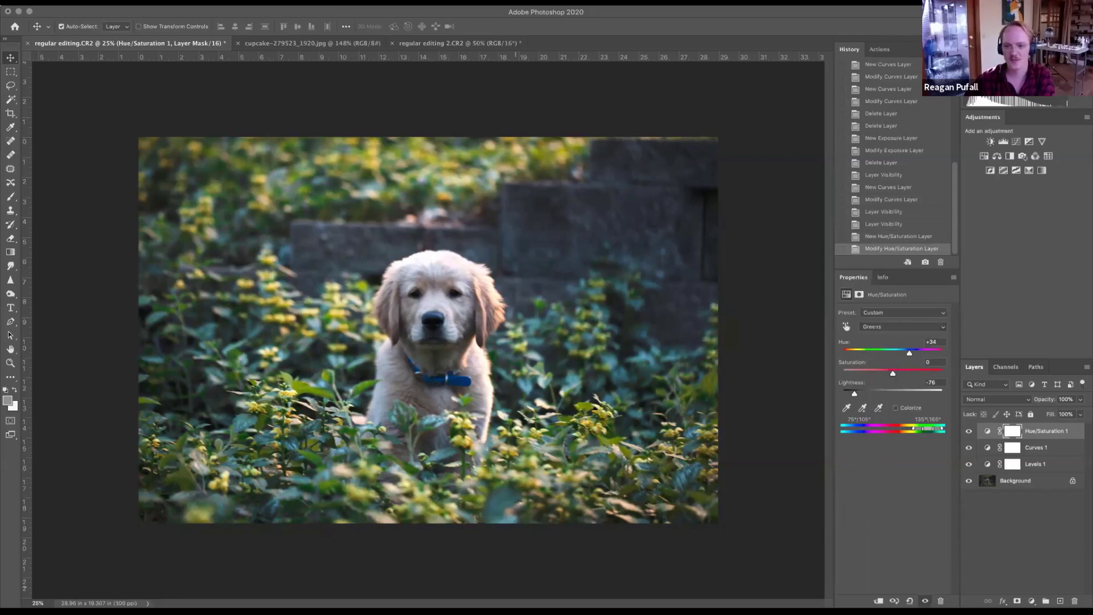
click(891, 236)
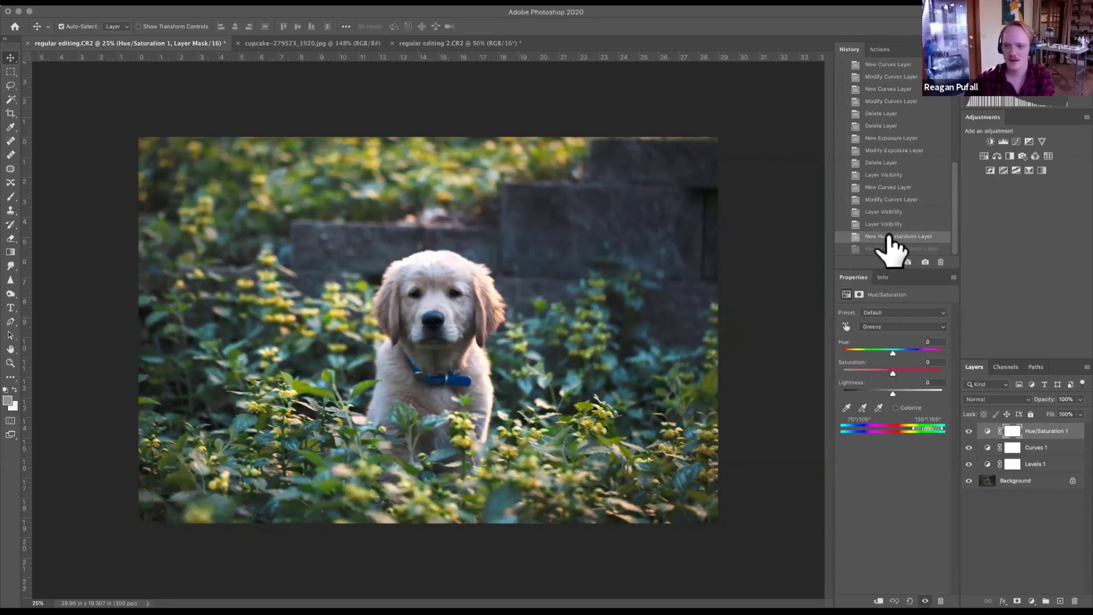
key(super+z)
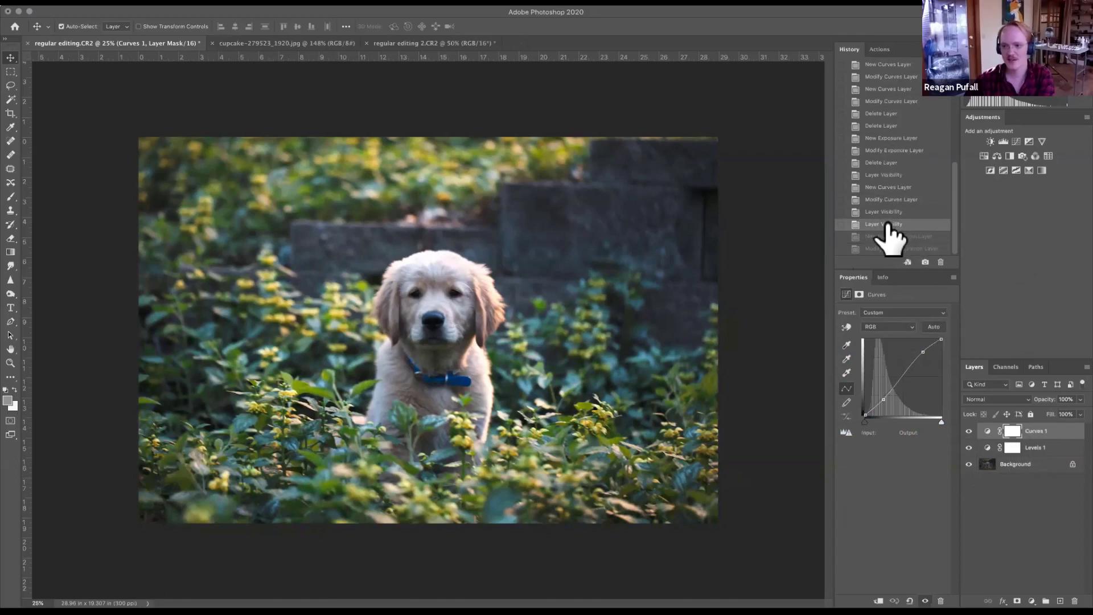
Add a Color Balance adjustment layer shifting the midtones slightly toward red and to -8 toward yellow, and toggle its visibility to compare.
click(996, 156)
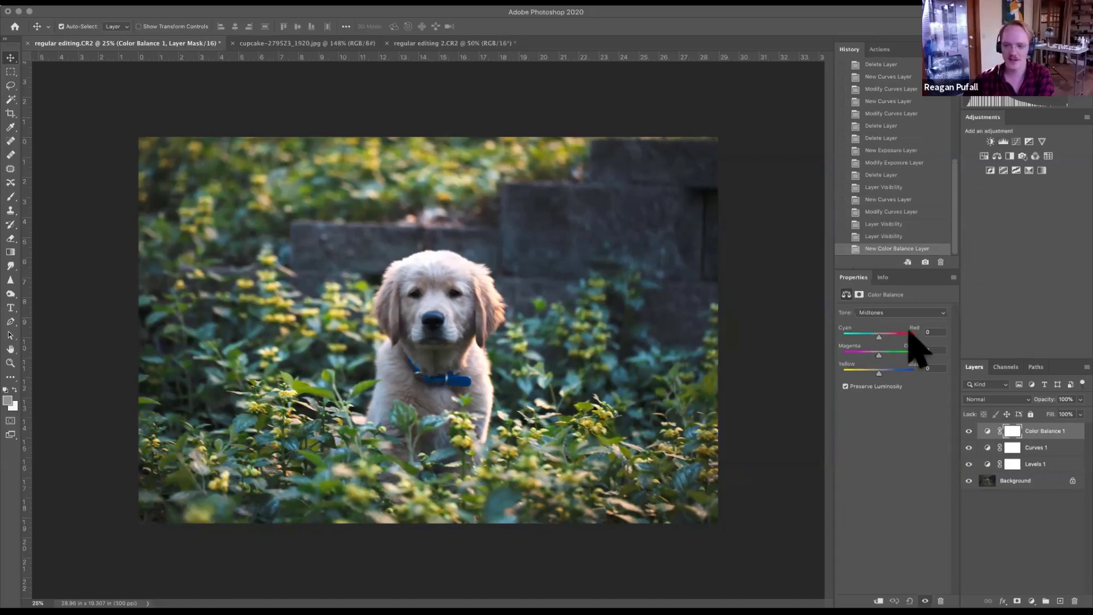
drag(879, 336, 881, 336)
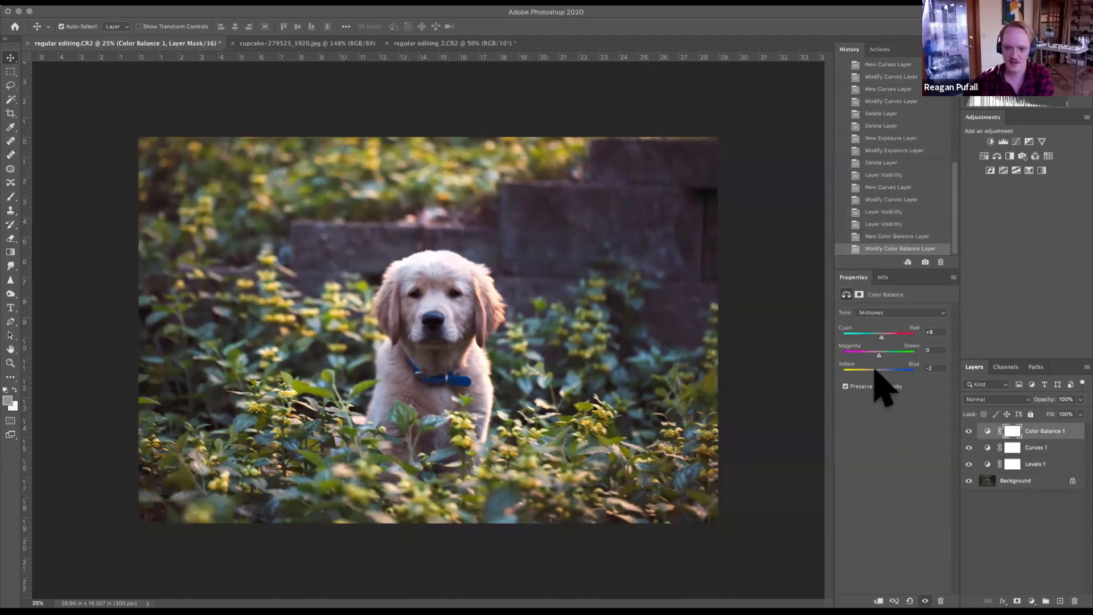
drag(876, 371, 875, 371)
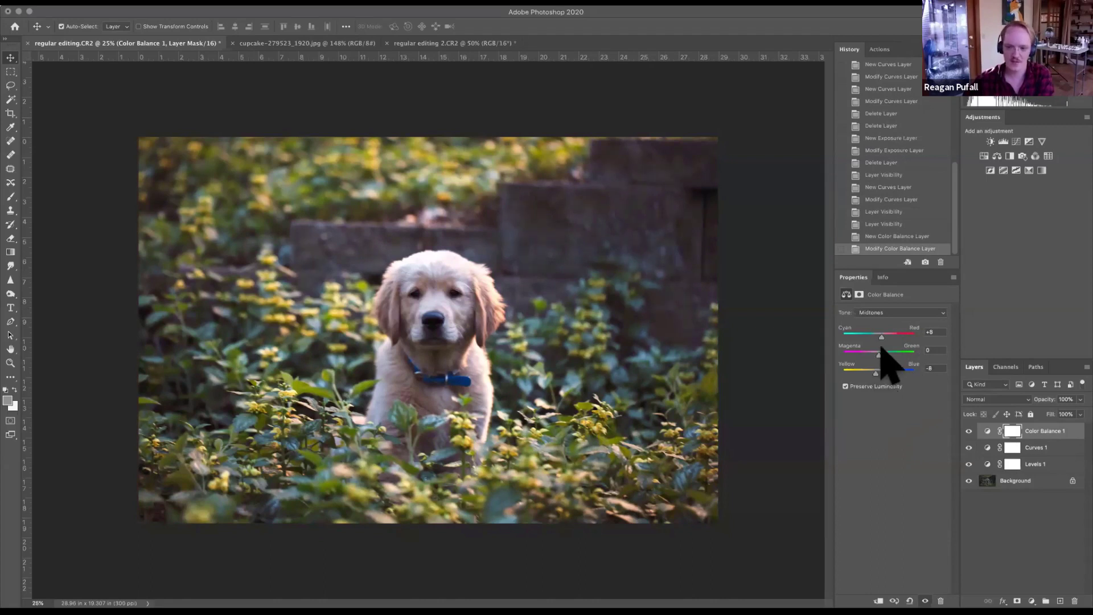
key(Down)
key(Down)
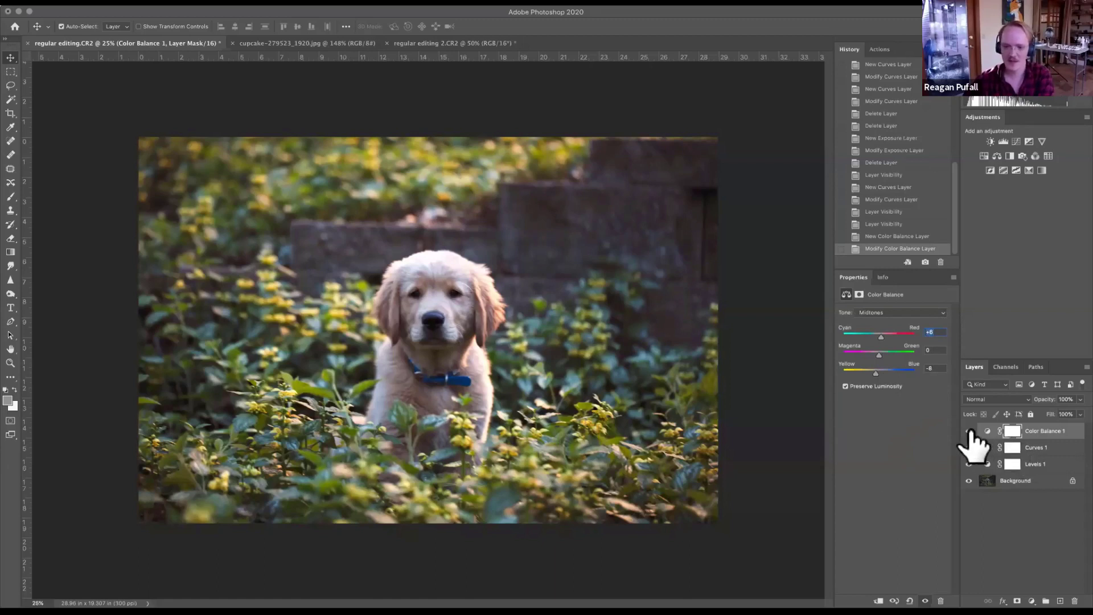
click(968, 430)
click(968, 431)
click(968, 431)
click(968, 431)
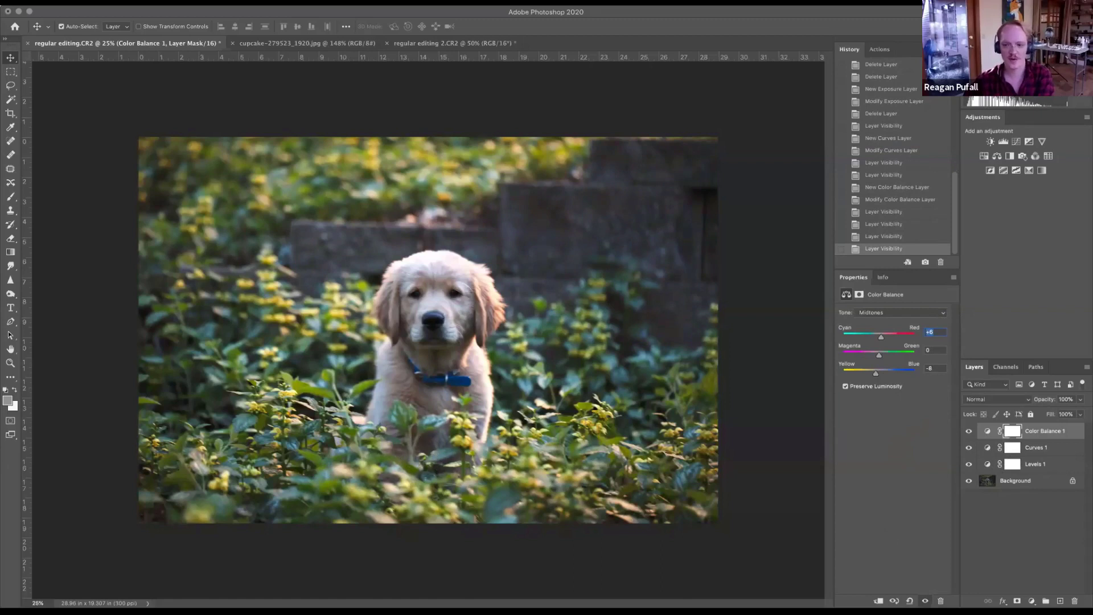
Try shifting the Color Balance shadows to -4 toward yellow, reset that value to 0 and return to the Midtones tone.
click(937, 310)
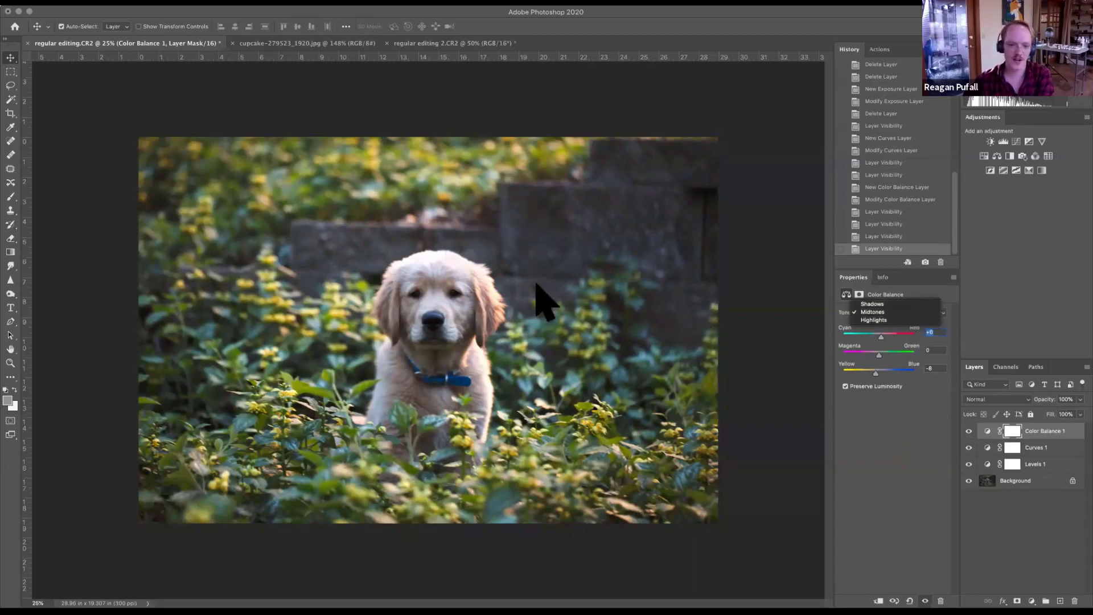
click(907, 304)
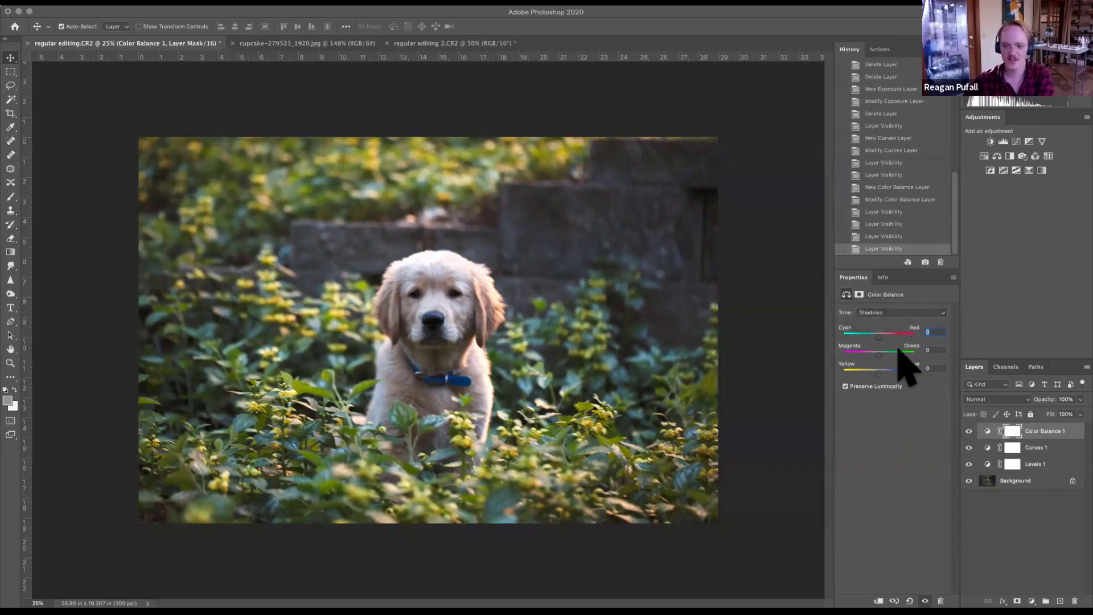
drag(879, 374, 868, 373)
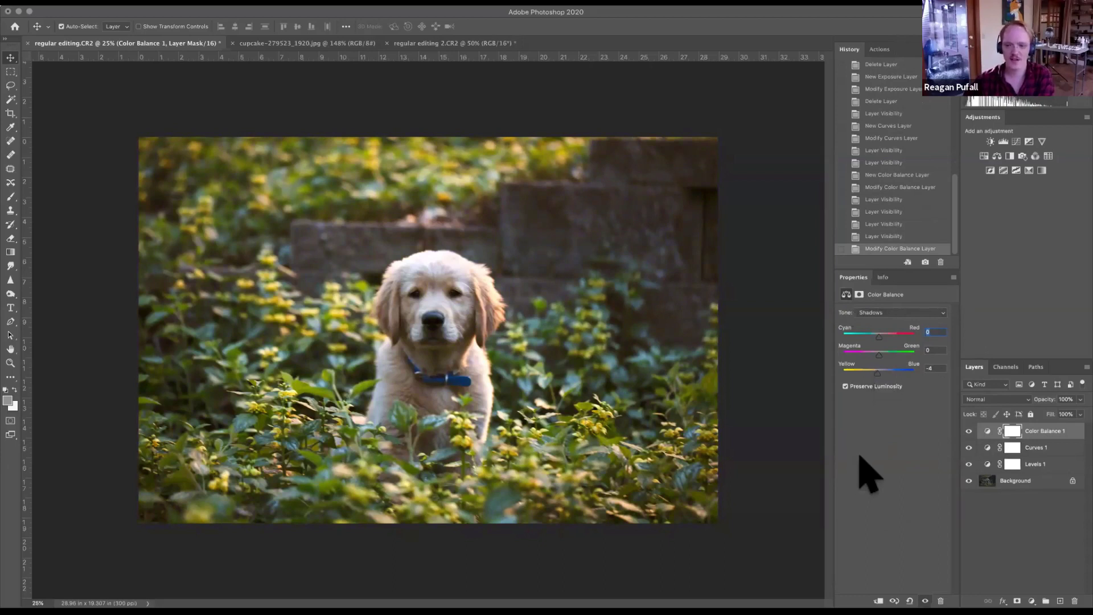
click(933, 367)
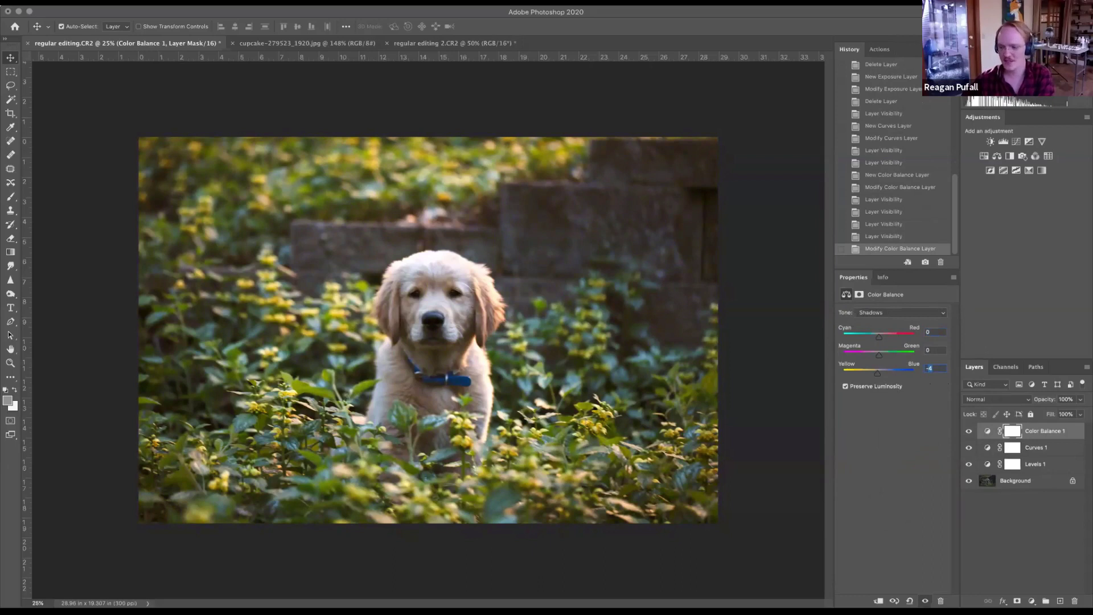
text(-0)
key(Return)
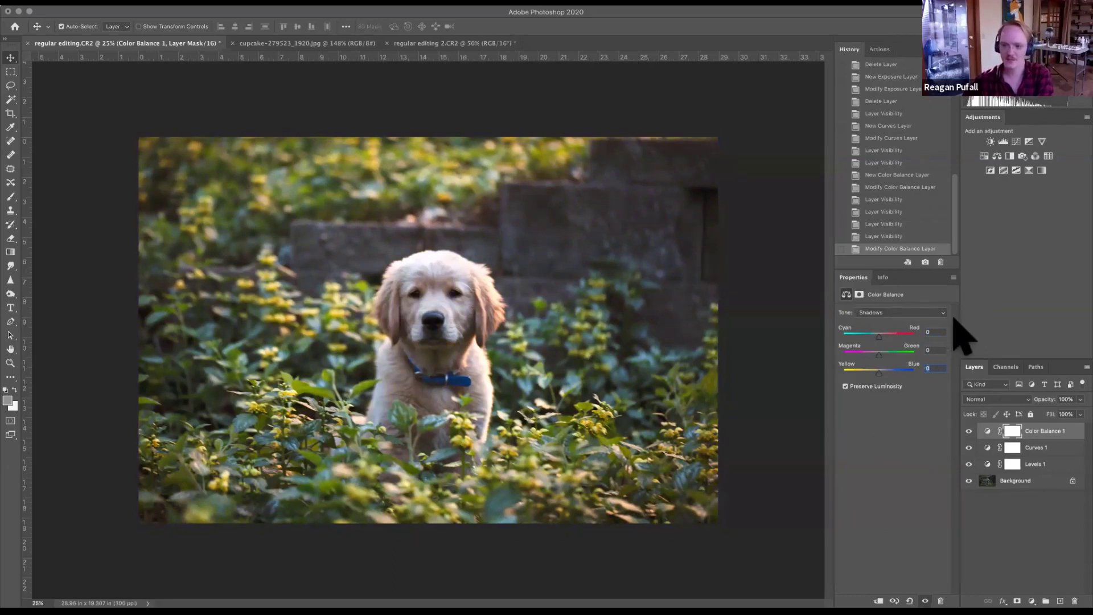
click(938, 313)
click(922, 324)
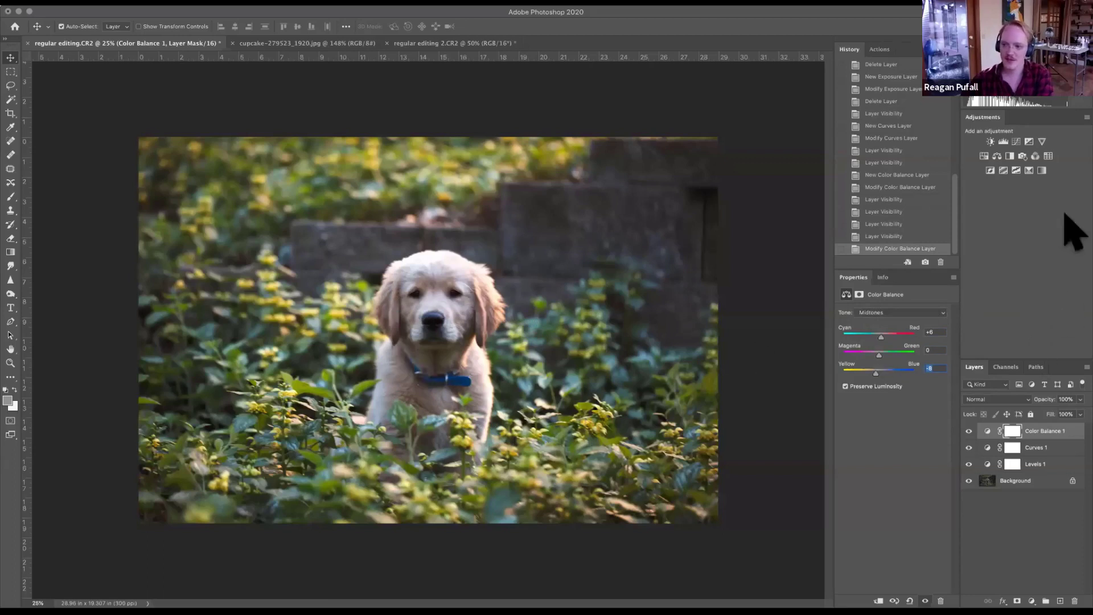
Add a Photo Filter adjustment layer using Warming Filter (85) at 25% density, view the other filter options, and compare before and after.
click(1021, 157)
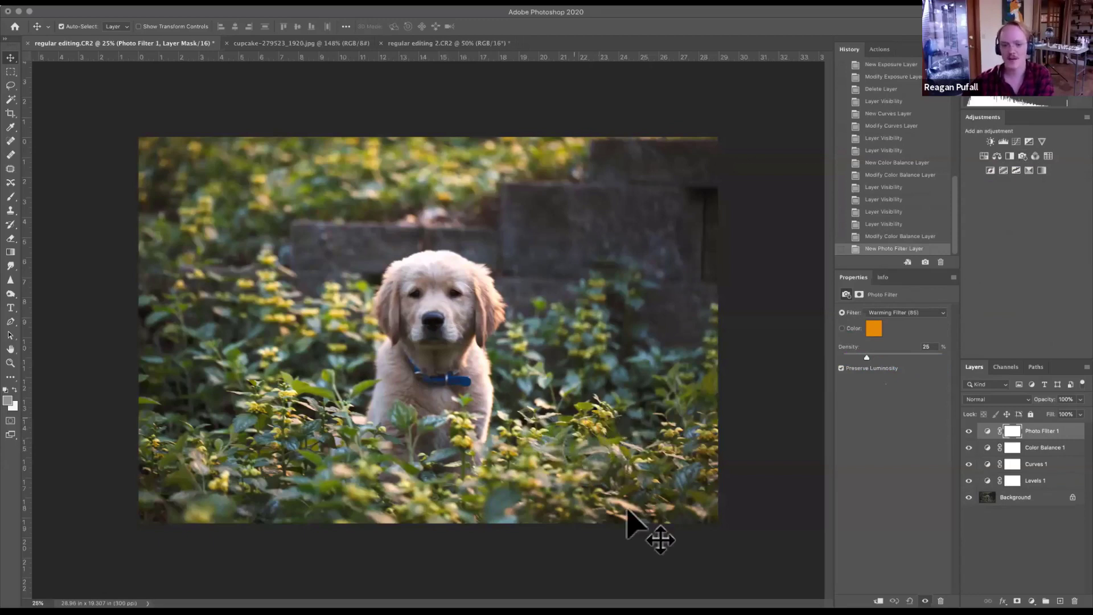
click(937, 313)
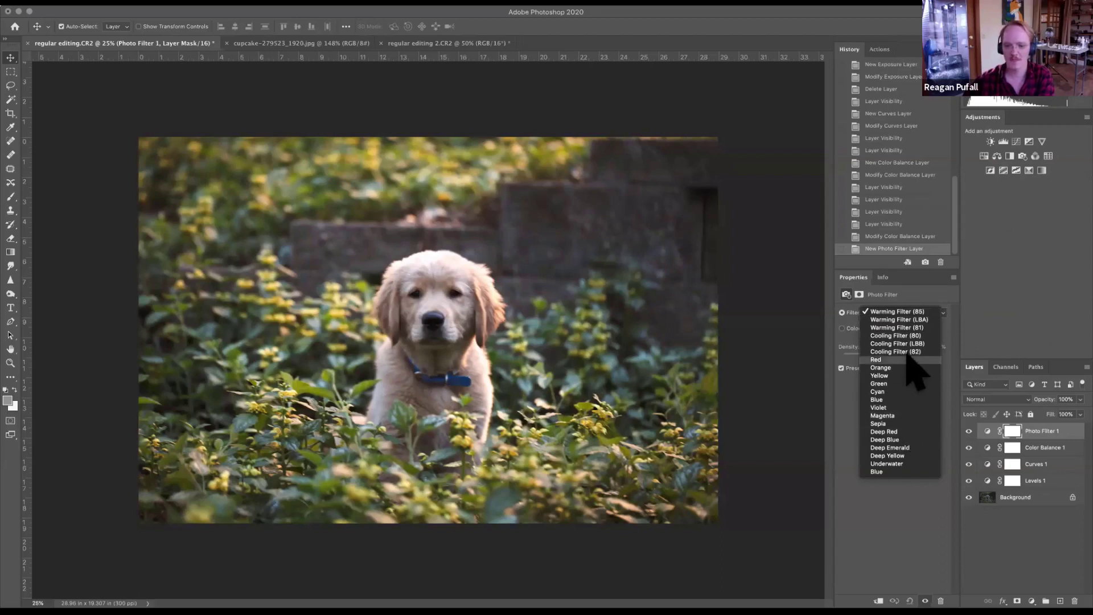
click(1000, 370)
click(968, 431)
click(968, 431)
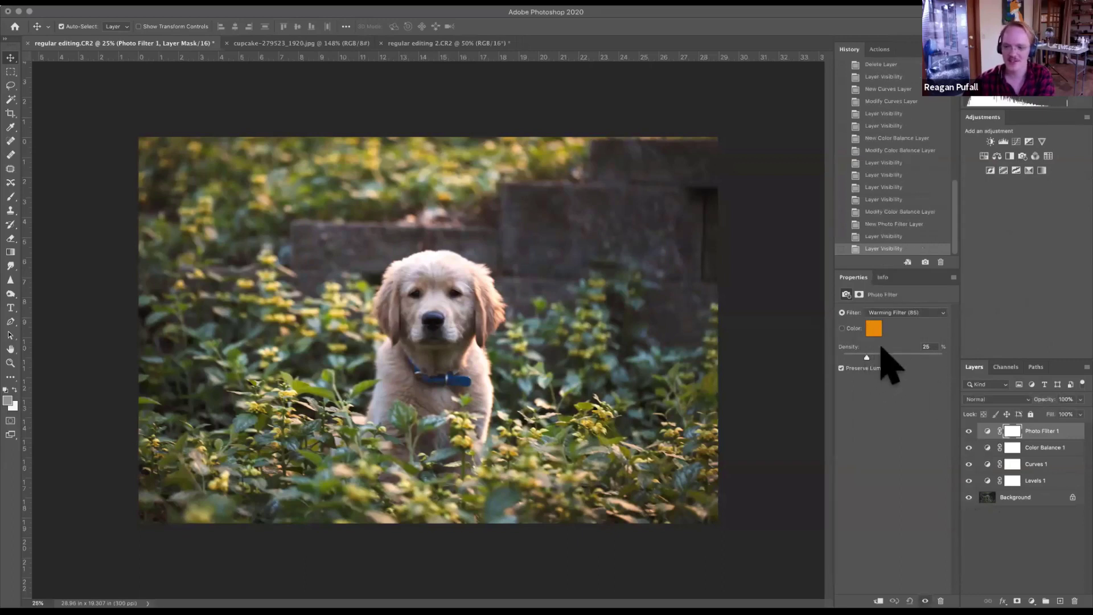
Try a Channel Mixer adjustment layer and revert the history to the state before it was added.
click(1036, 158)
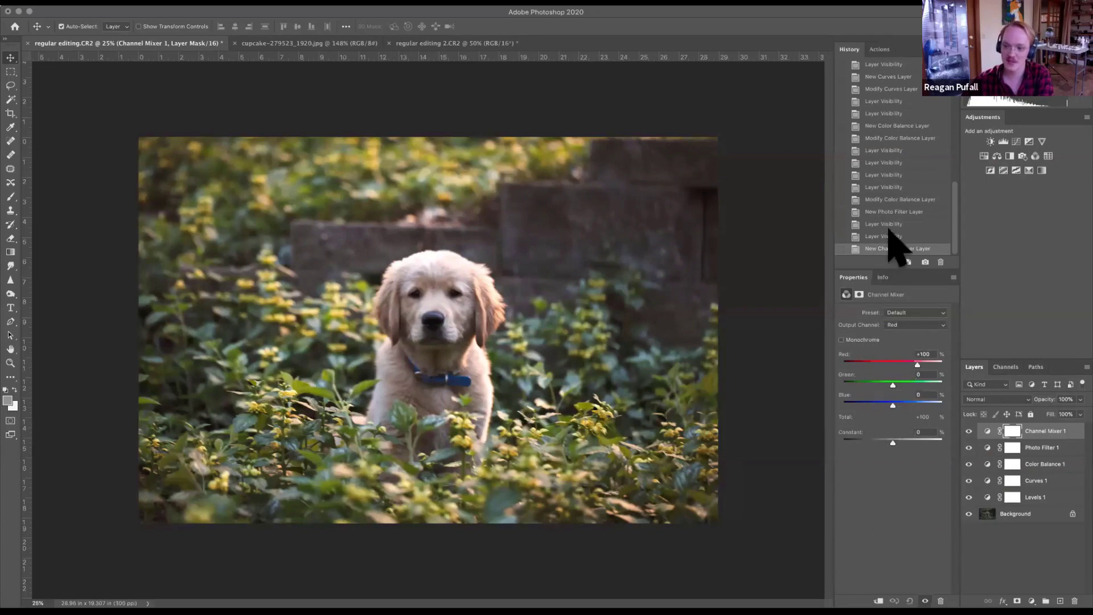
click(890, 233)
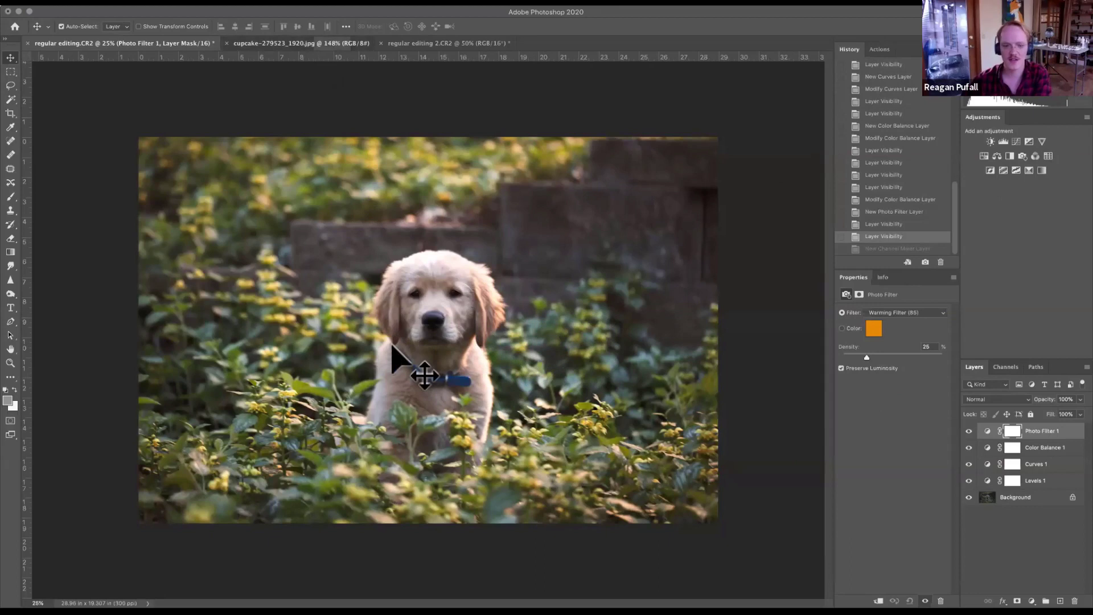
Switch to the cupcake-279523_1920.jpg document.
key(ctrl+Tab)
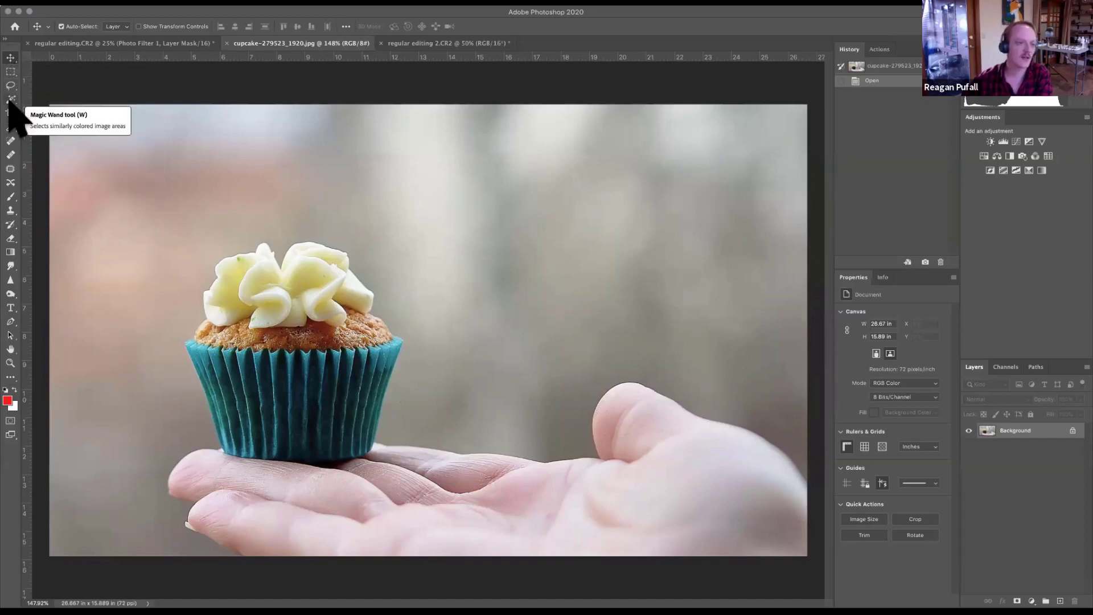
Draw a rectangular marquee about 7.3 by 5.0 in on the blurred background, then replace it with a smaller one above the cupcake.
click(11, 71)
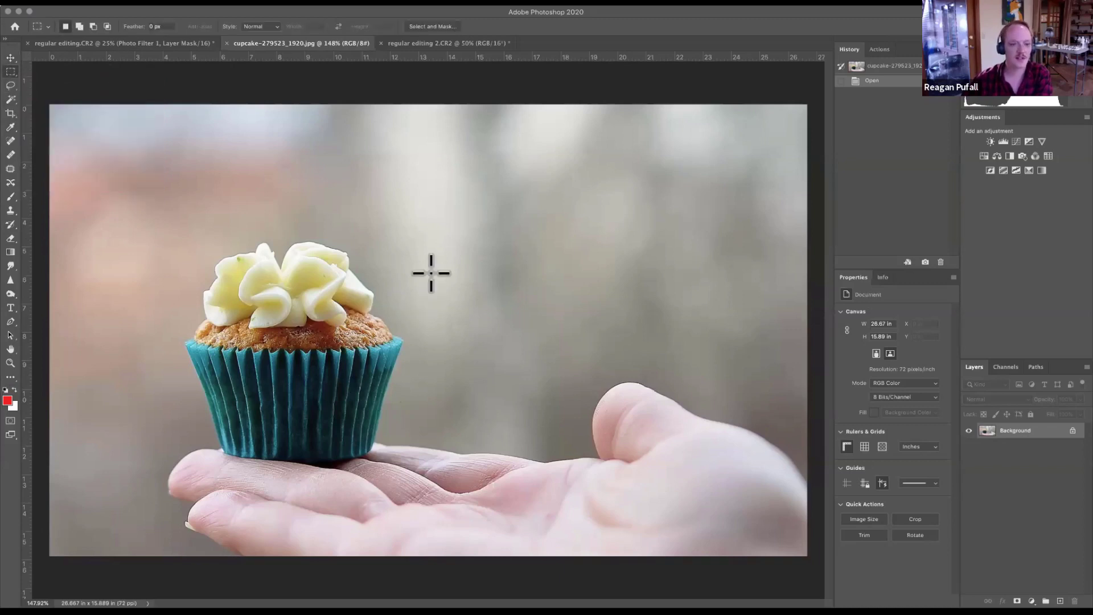
drag(379, 172, 587, 315)
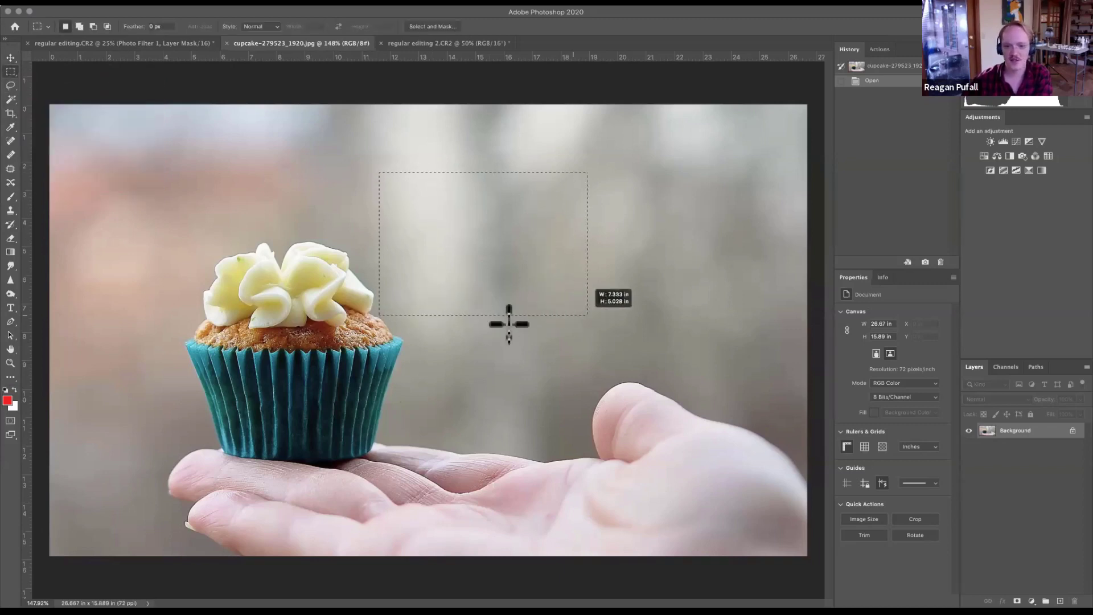
drag(509, 323, 509, 323)
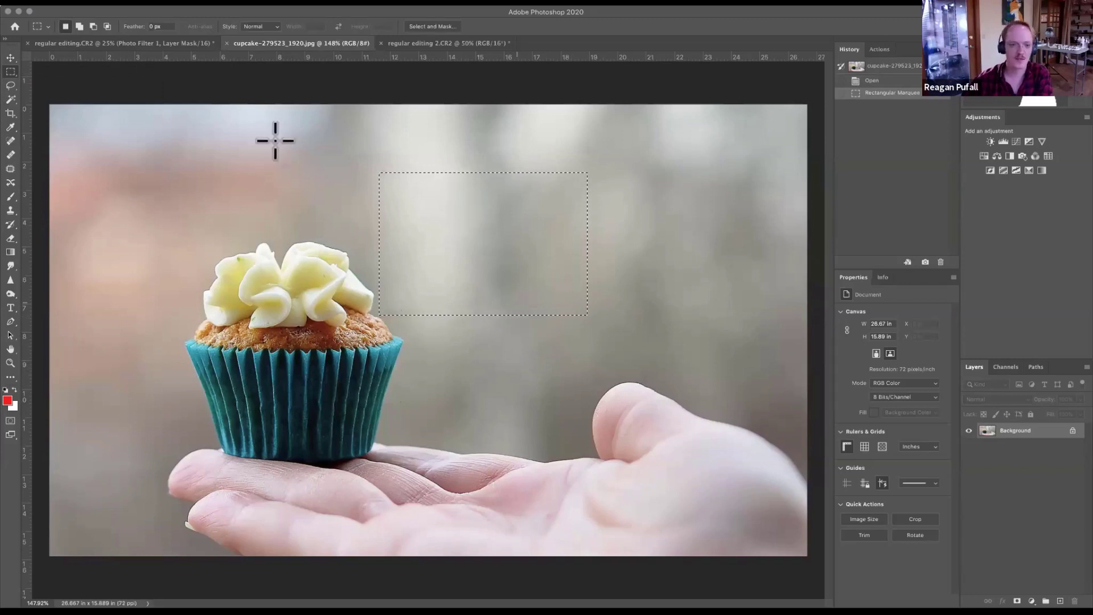
drag(241, 127, 437, 230)
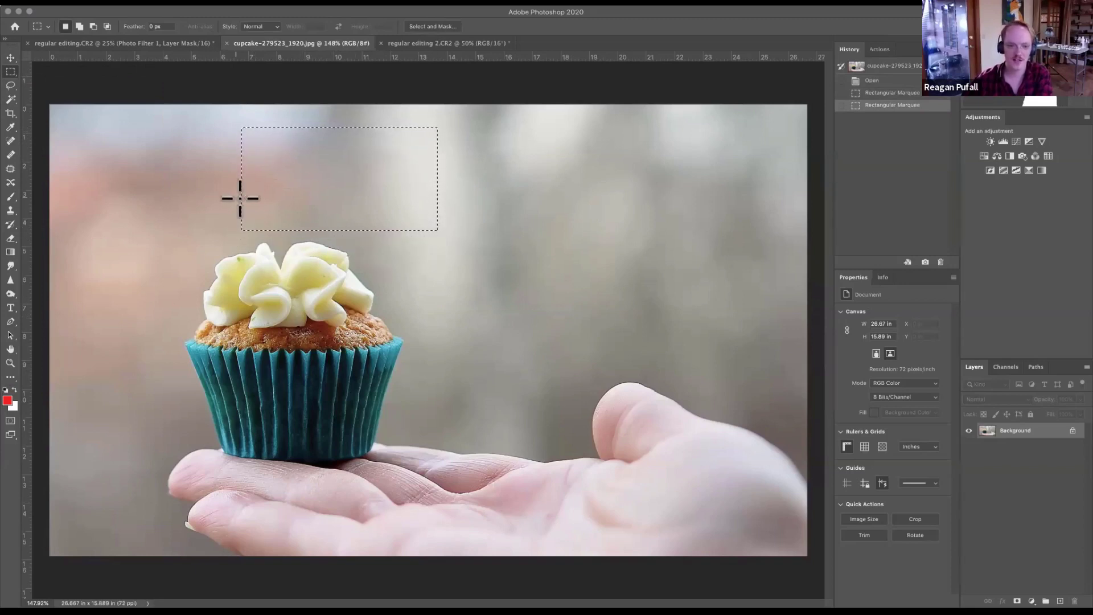
Unlock the Background layer and move the marquee-selected pixels away from their original spot above the cupcake.
click(10, 57)
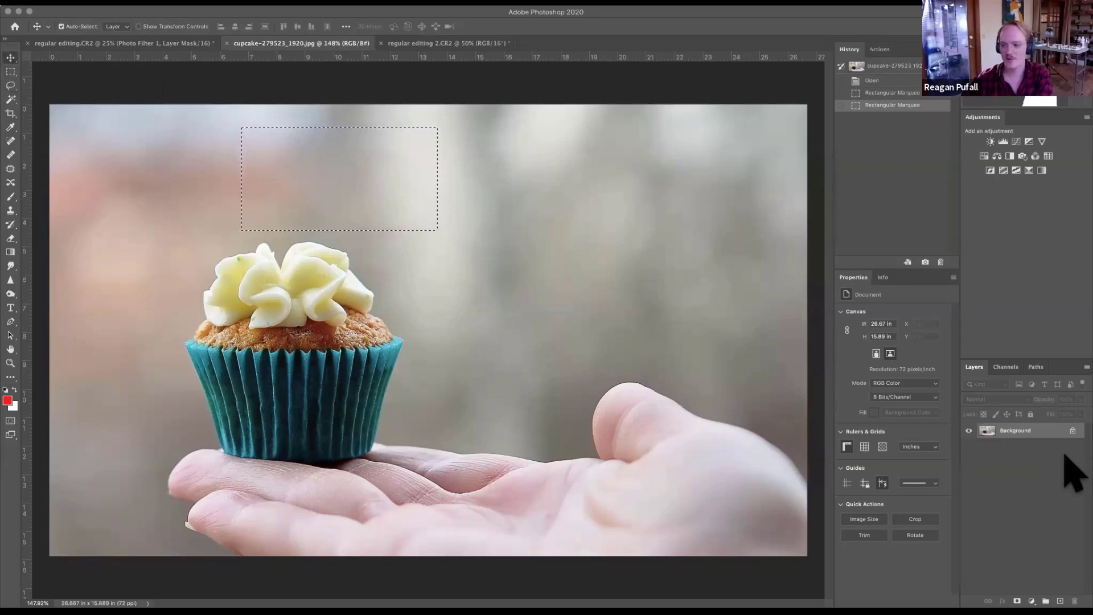
click(1072, 431)
drag(328, 209, 198, 216)
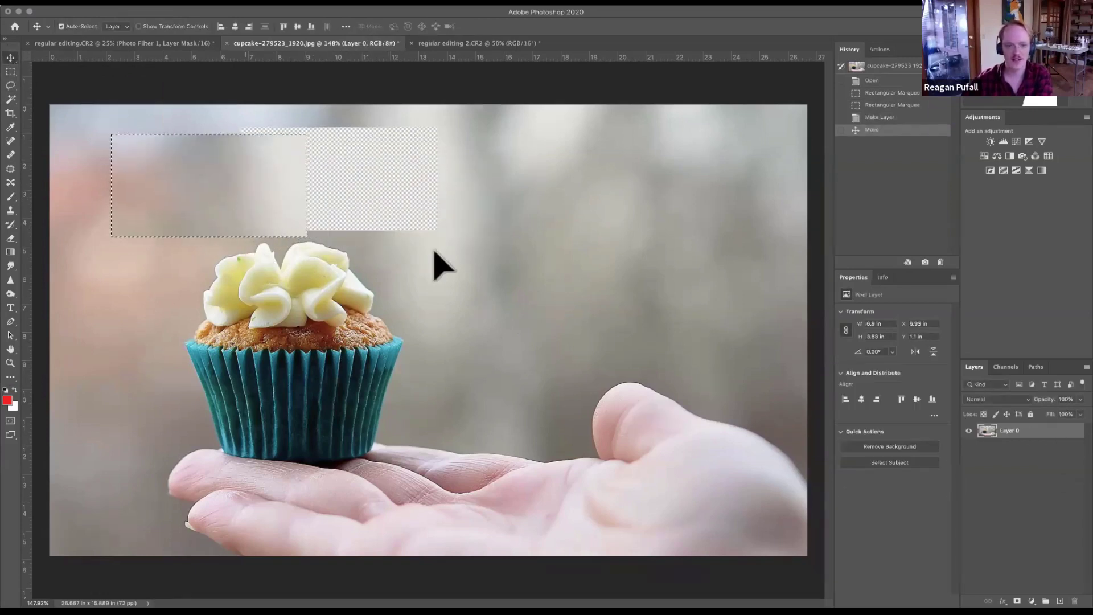
Try a Levels adjustment layer on the selected rectangle with midtones at 0.01, and revert the document to its original opened state.
click(1003, 142)
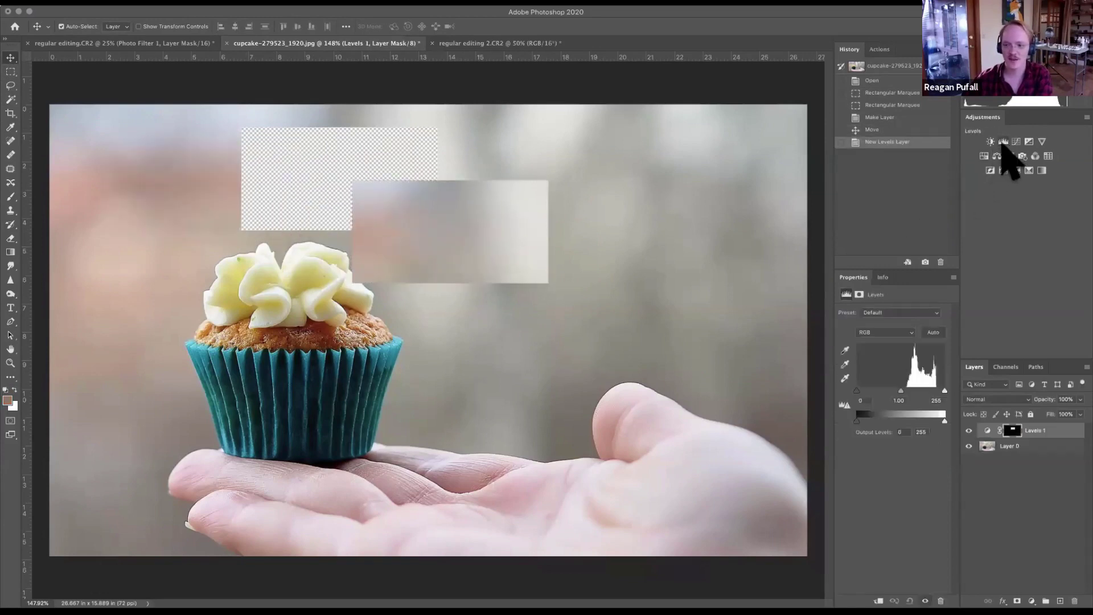
drag(901, 390, 943, 390)
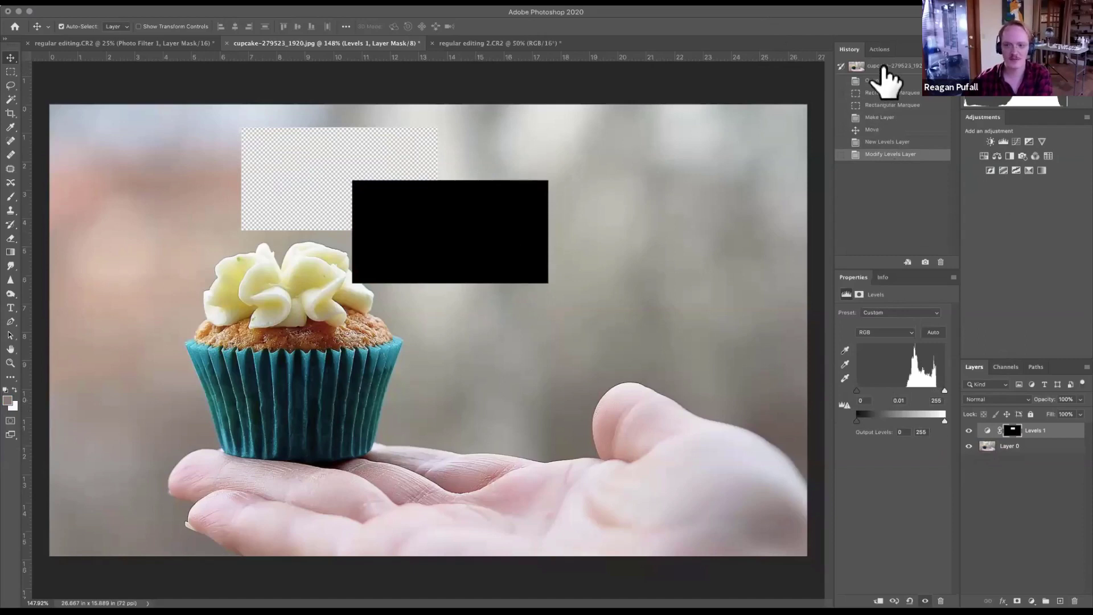
click(880, 67)
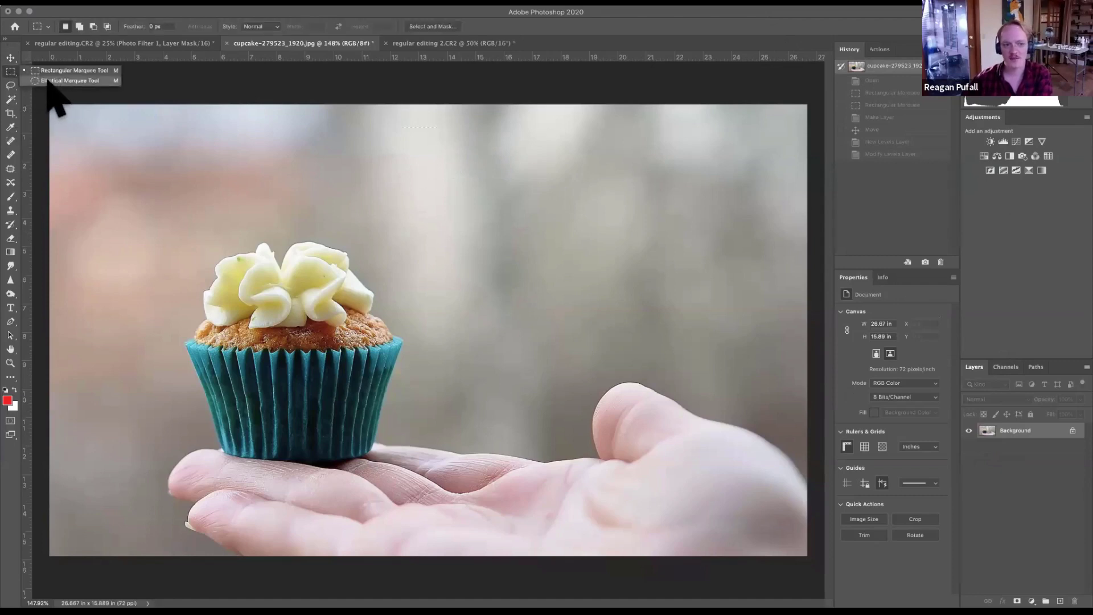
Draw a loose freehand Lasso selection around the whole cupcake and part of the fingers, and deselect it.
click(11, 90)
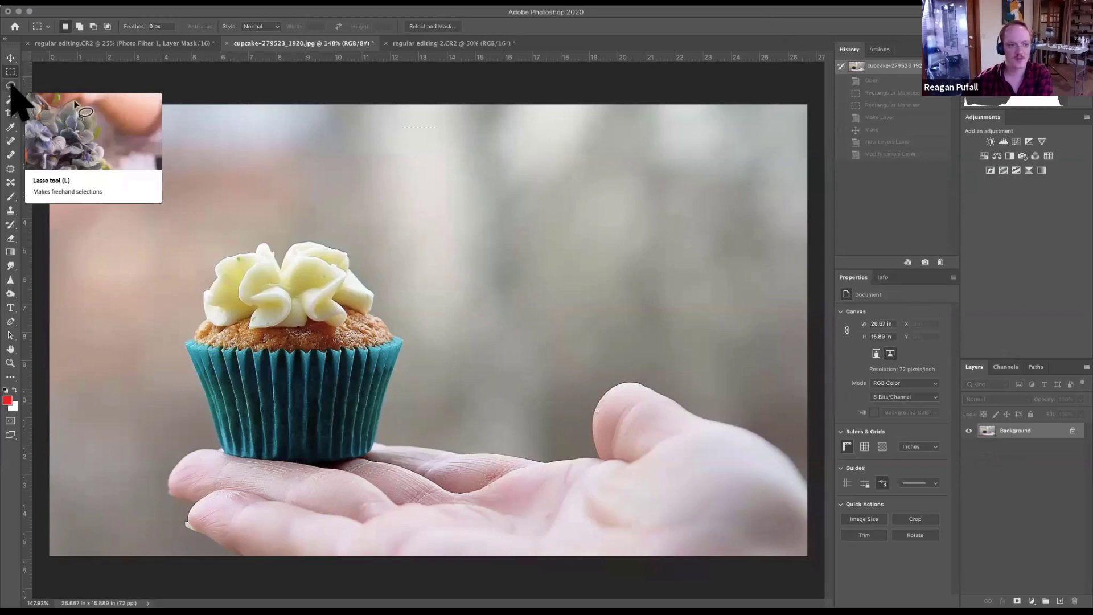
click(11, 86)
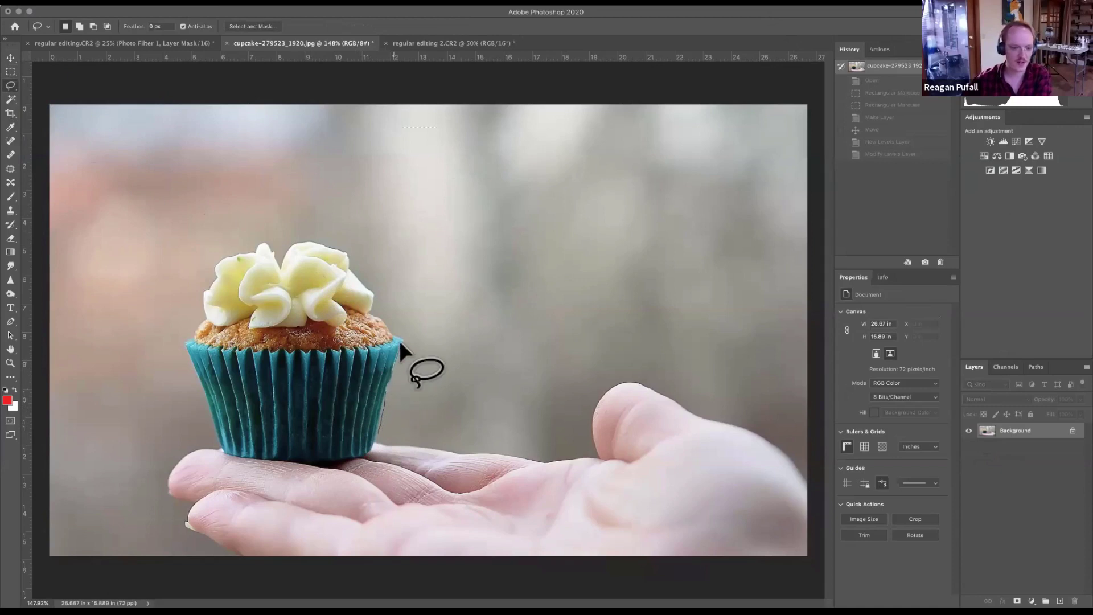
drag(392, 353, 385, 320)
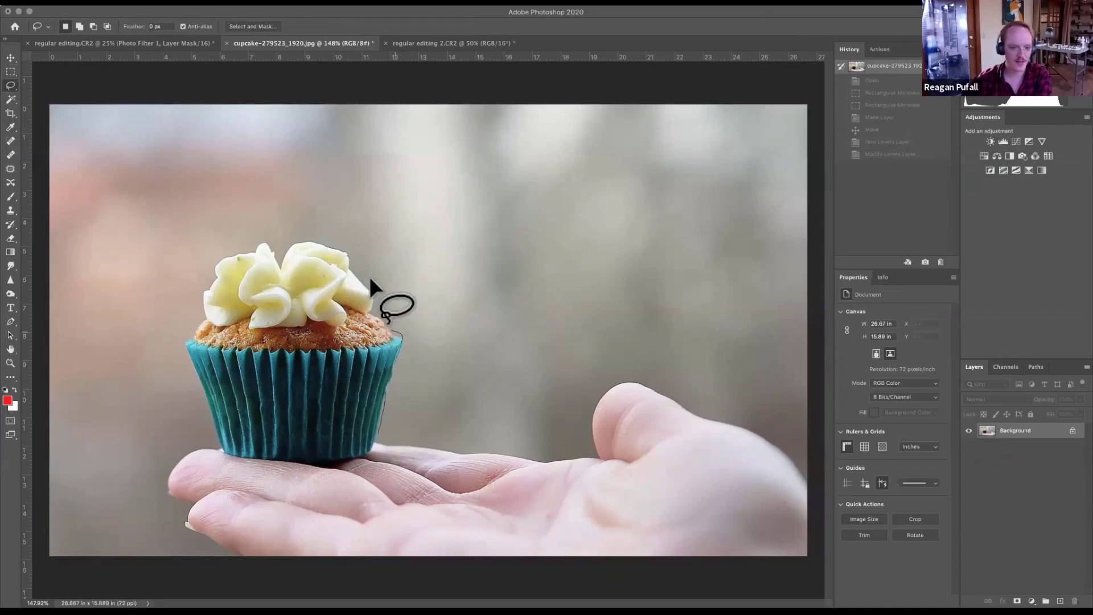
mouse_move(312, 235)
mouse_down()
mouse_move(135, 259)
mouse_move(121, 406)
mouse_move(184, 534)
mouse_move(381, 533)
mouse_move(397, 498)
mouse_move(377, 435)
mouse_up()
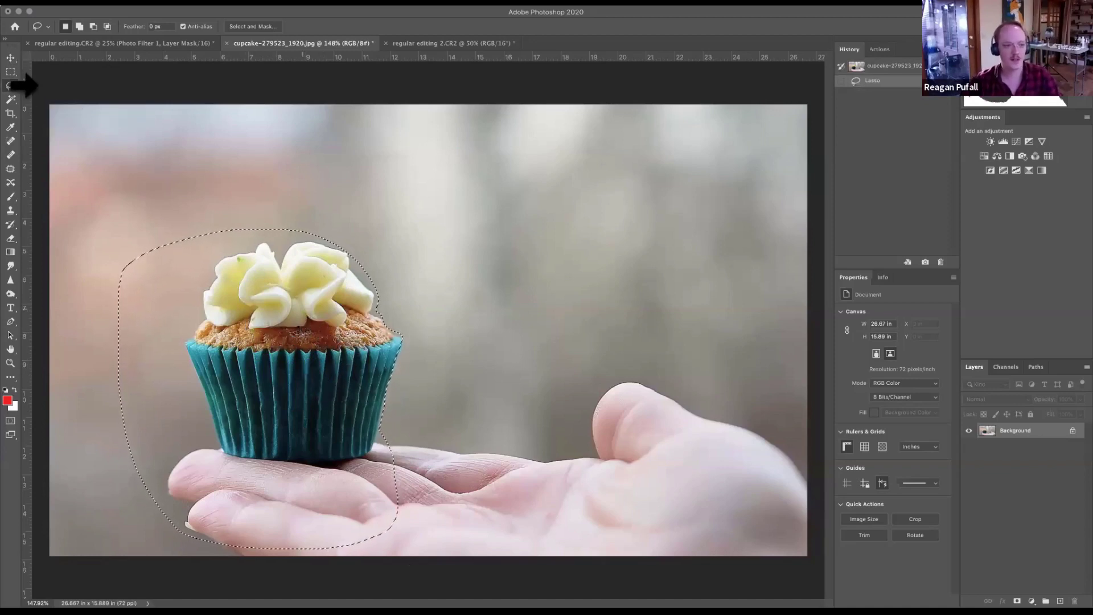
key(super+d)
Trace the cupcake wrapper's right edge with the Magnetic Lasso, close the selection and deselect it.
right_click(10, 85)
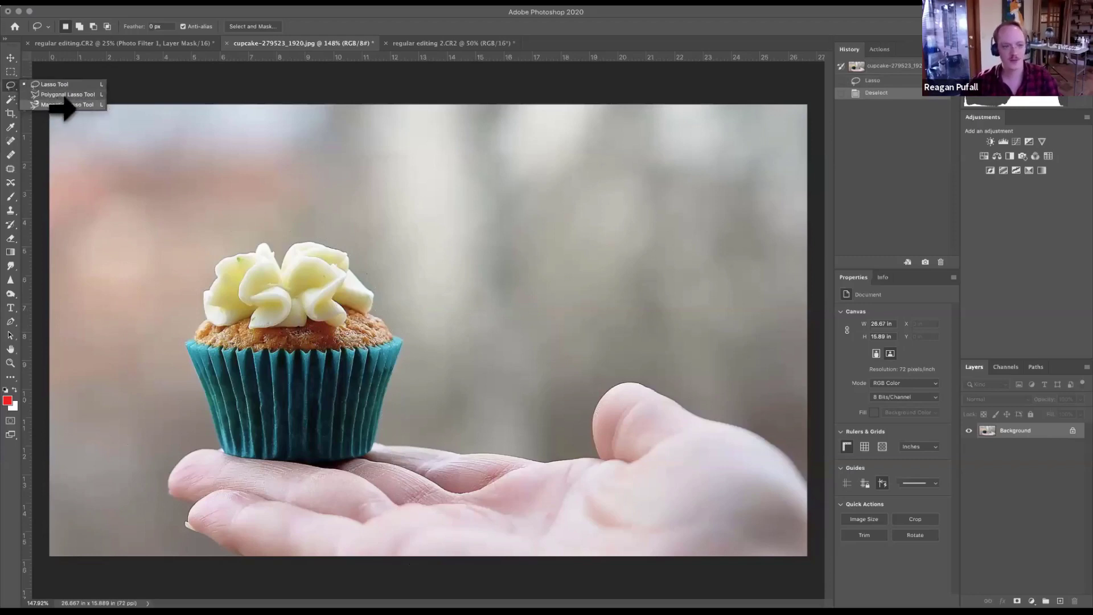
click(67, 105)
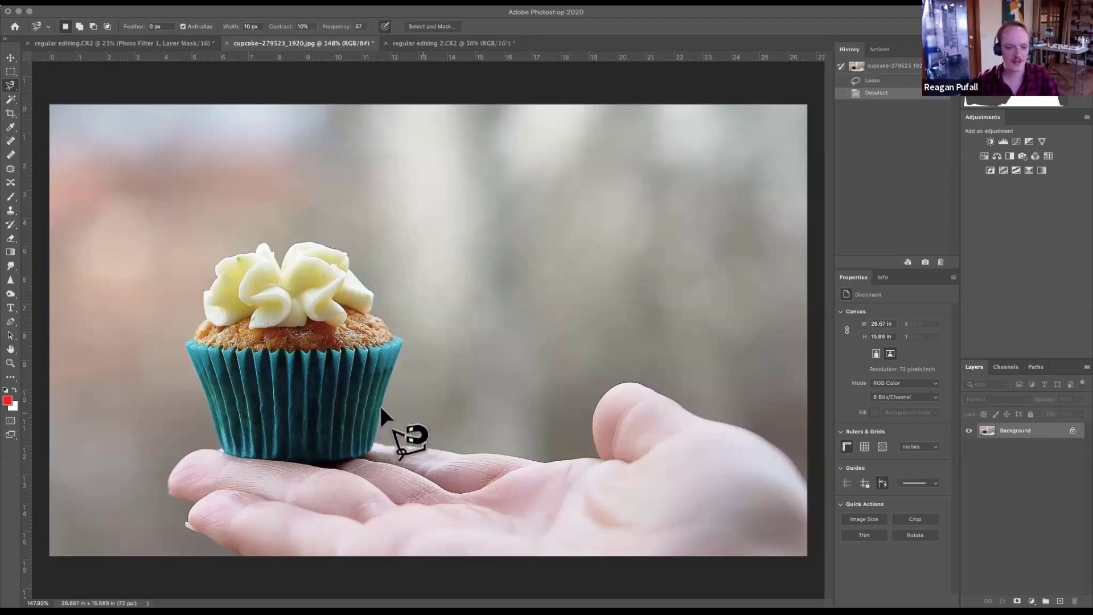
click(387, 390)
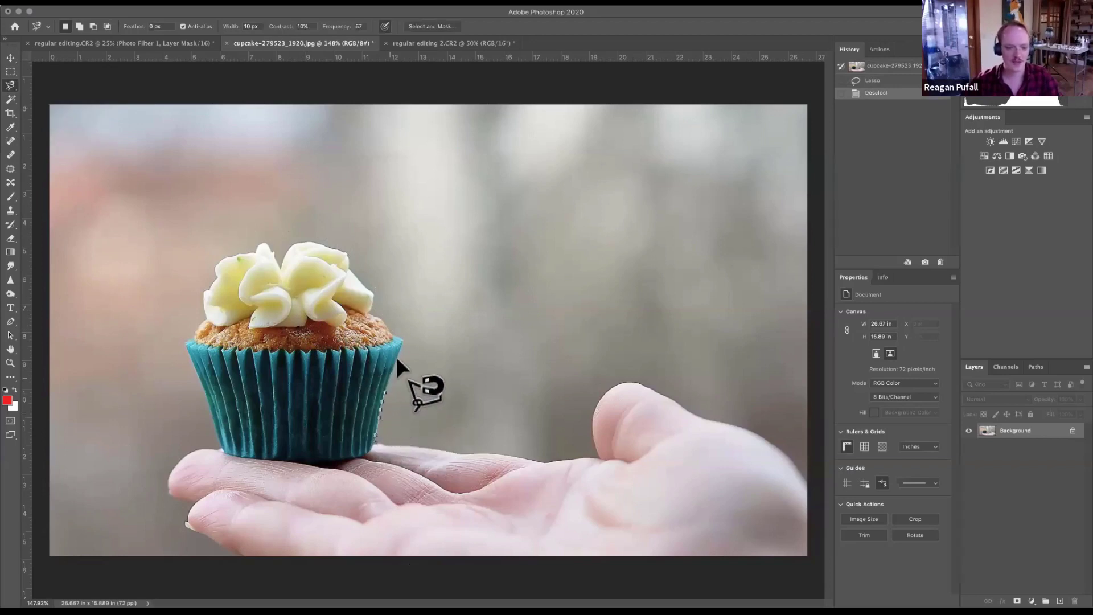
double_click(383, 318)
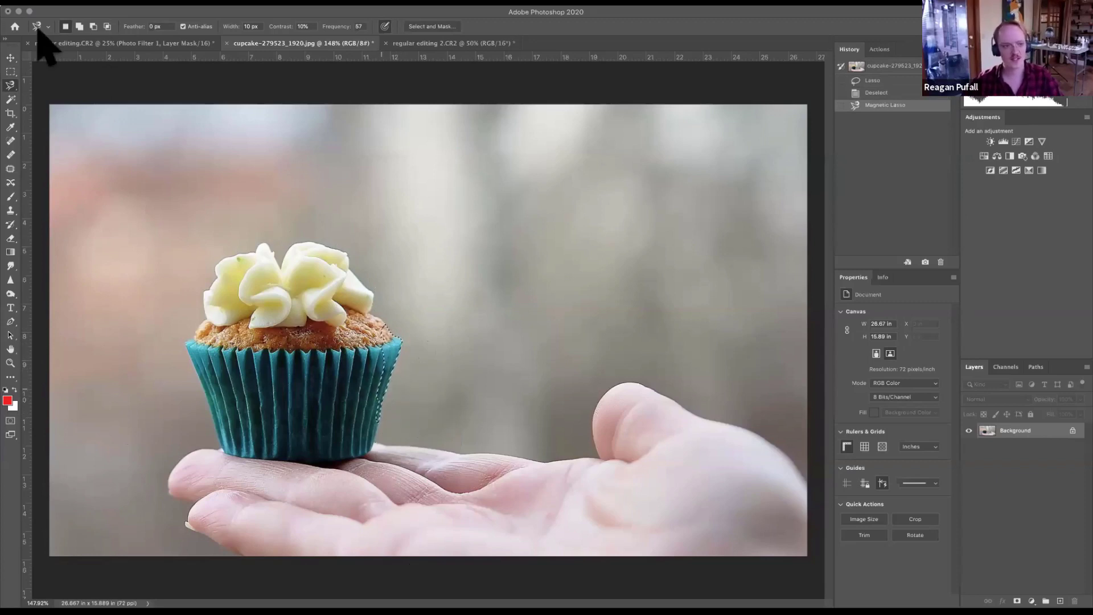
key(super+d)
Draw a closed, irregular straight-sided Polygonal Lasso selection above and across the frosting, and deselect it.
click(10, 85)
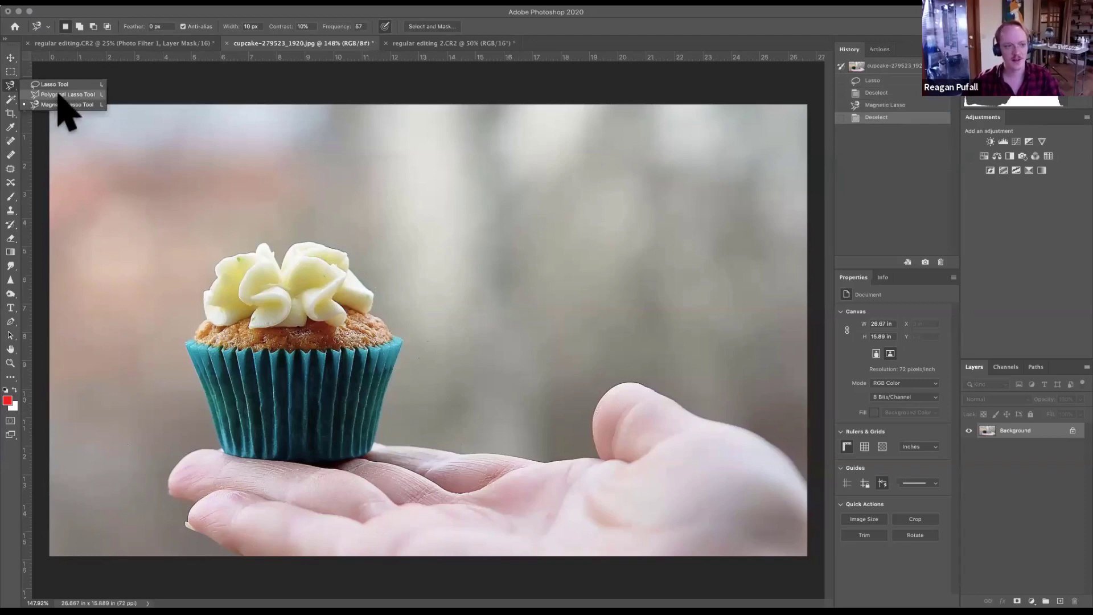
click(60, 94)
click(180, 176)
click(446, 164)
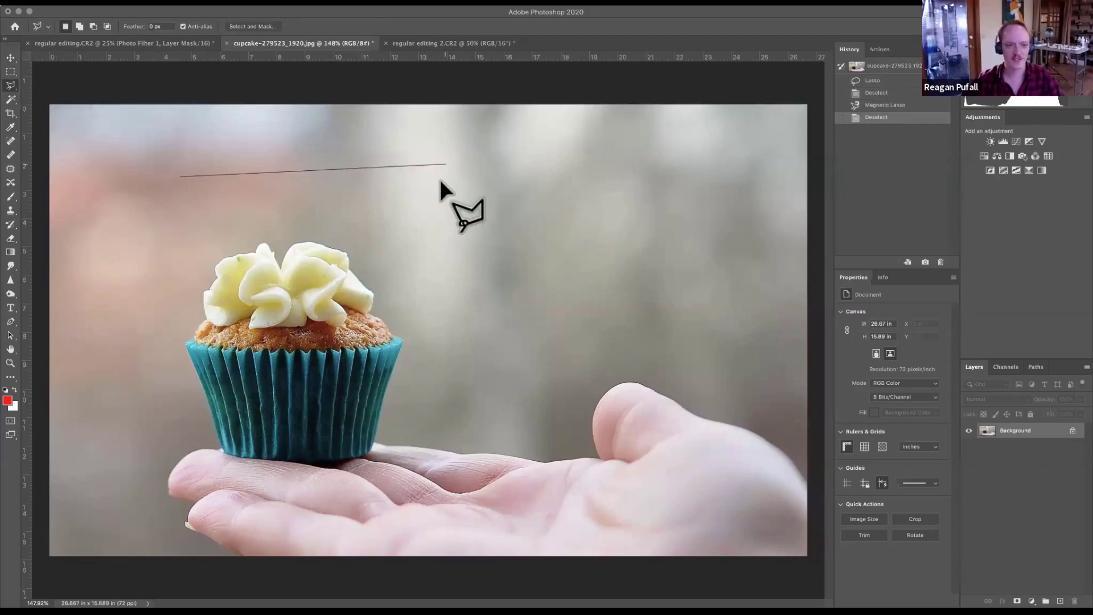
click(289, 181)
click(211, 300)
click(119, 201)
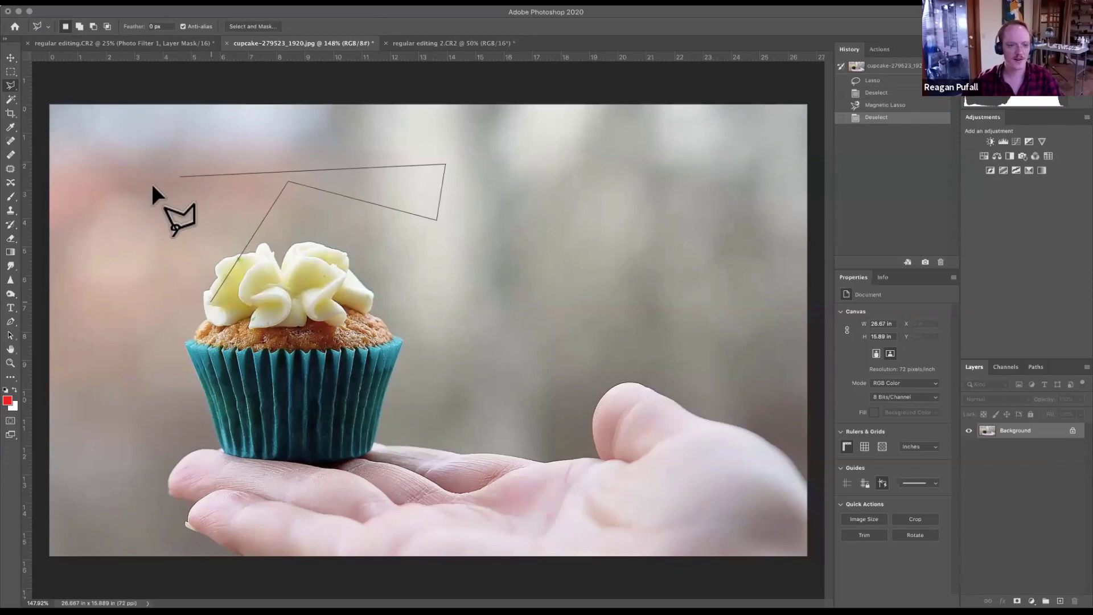
click(179, 177)
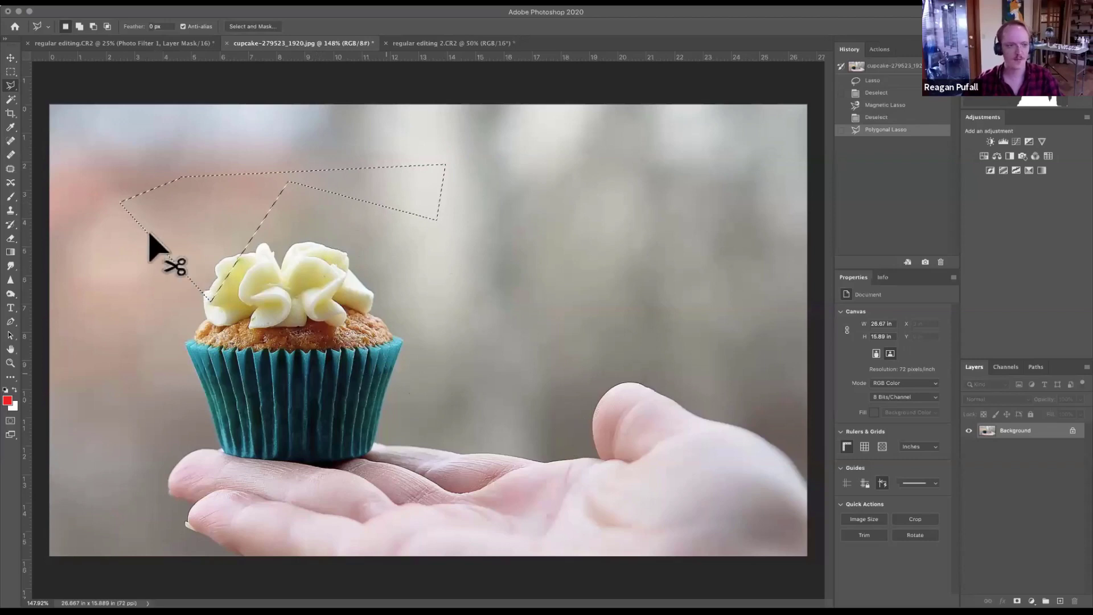
key(super+d)
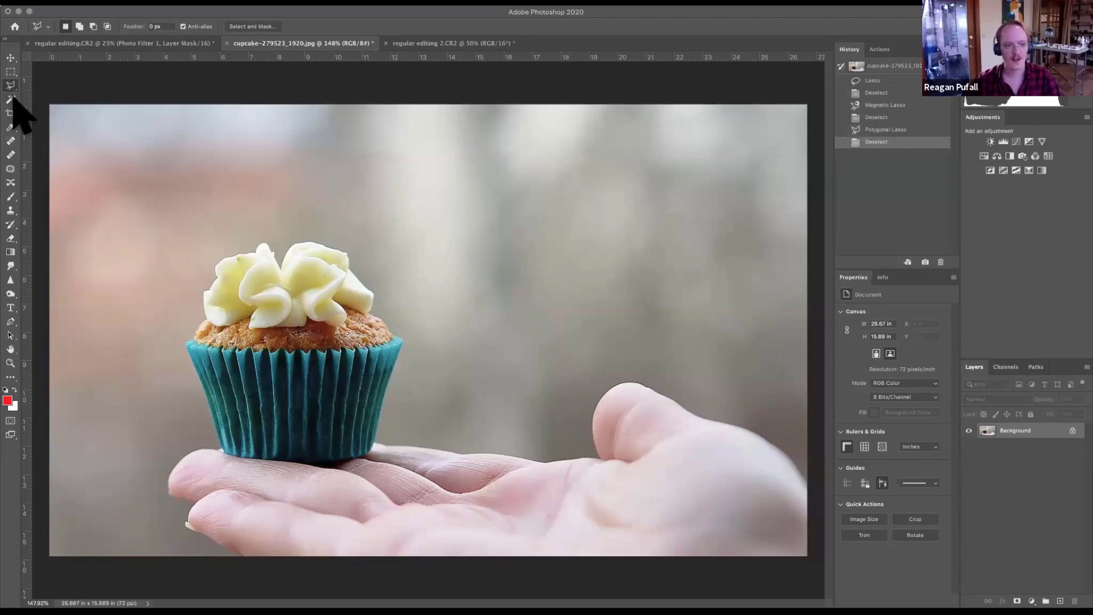
Use the Magic Wand to sample several spots on the blurred background and the dark folds of the teal wrapper.
click(10, 99)
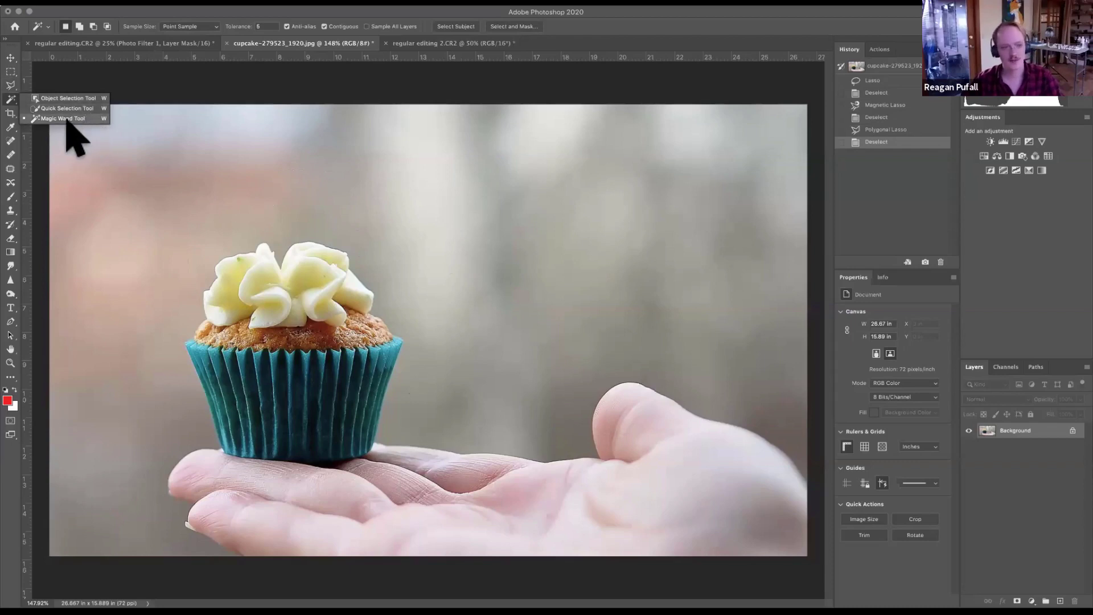
click(142, 133)
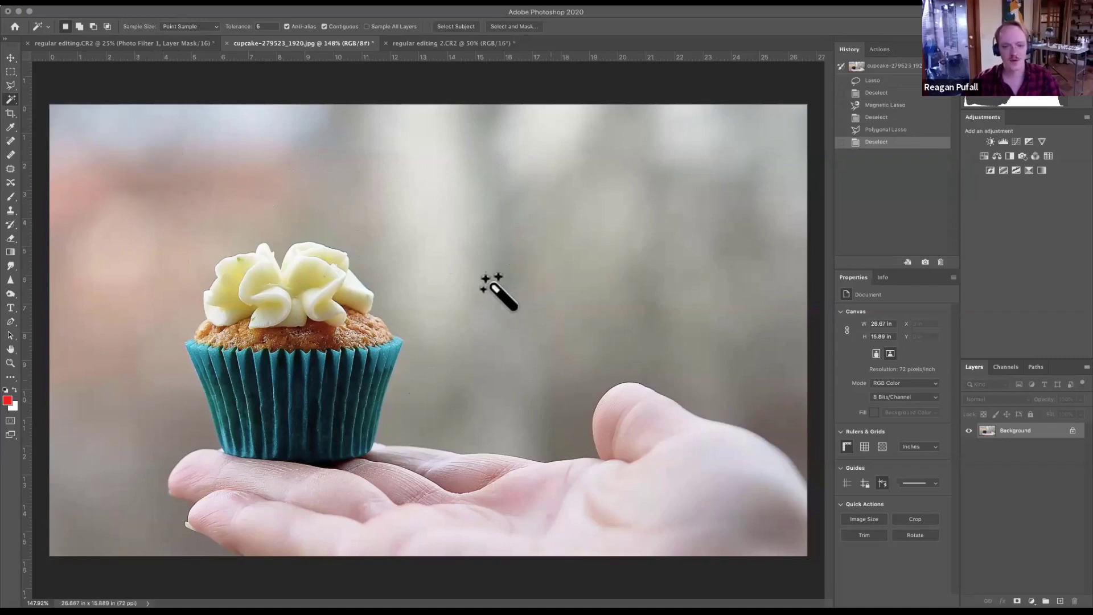
click(539, 430)
click(521, 206)
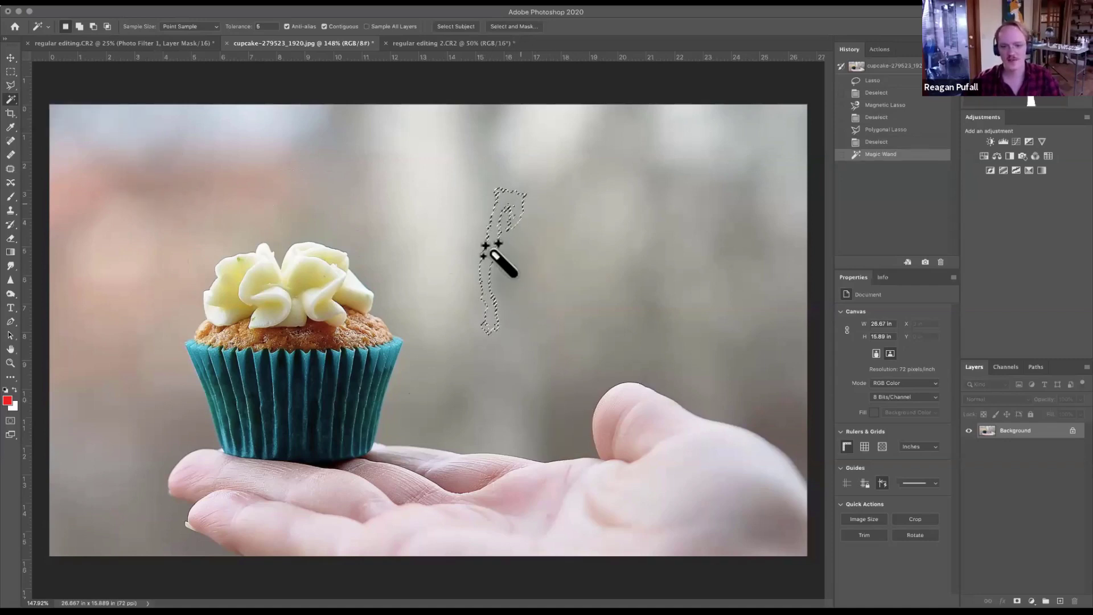
click(432, 176)
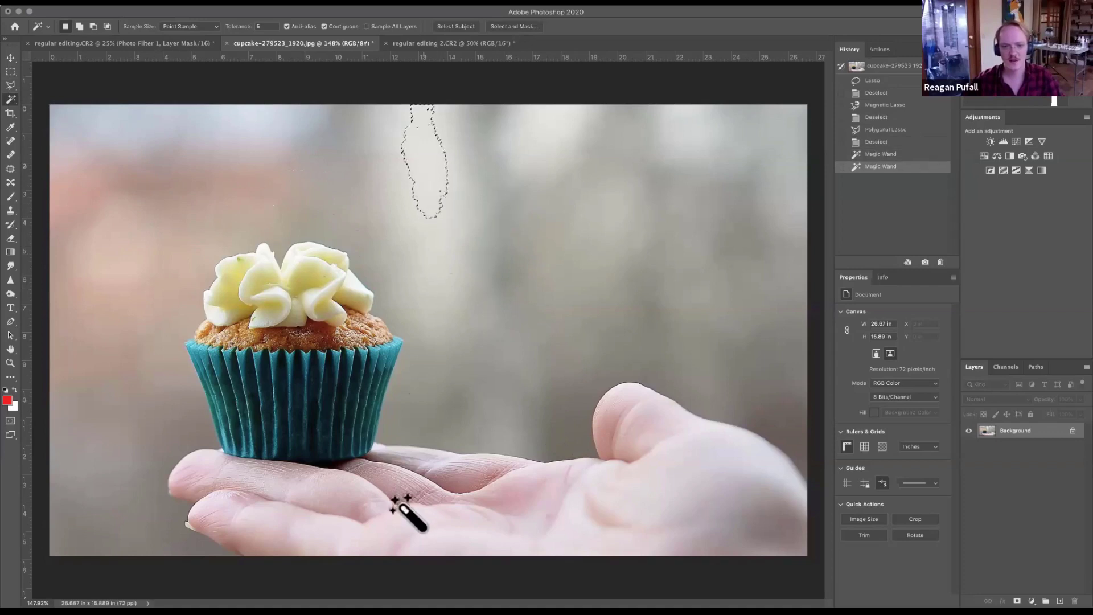
click(336, 434)
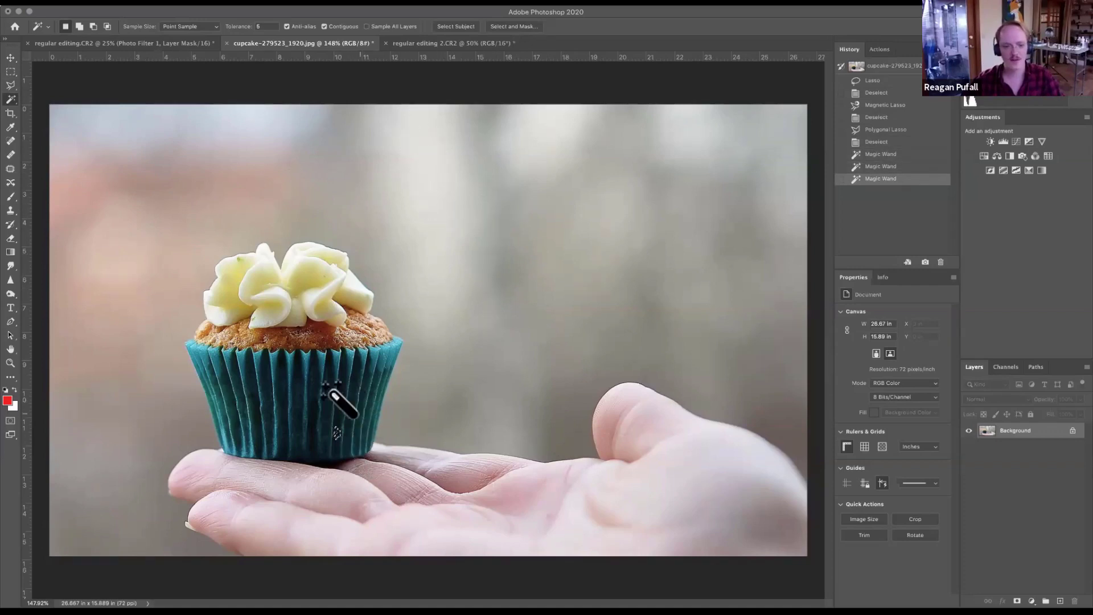
click(329, 390)
click(323, 452)
Sample more Magic Wand selections across the blurred background, ending on the pale patch at the photo's upper edge.
click(407, 358)
click(452, 291)
click(469, 162)
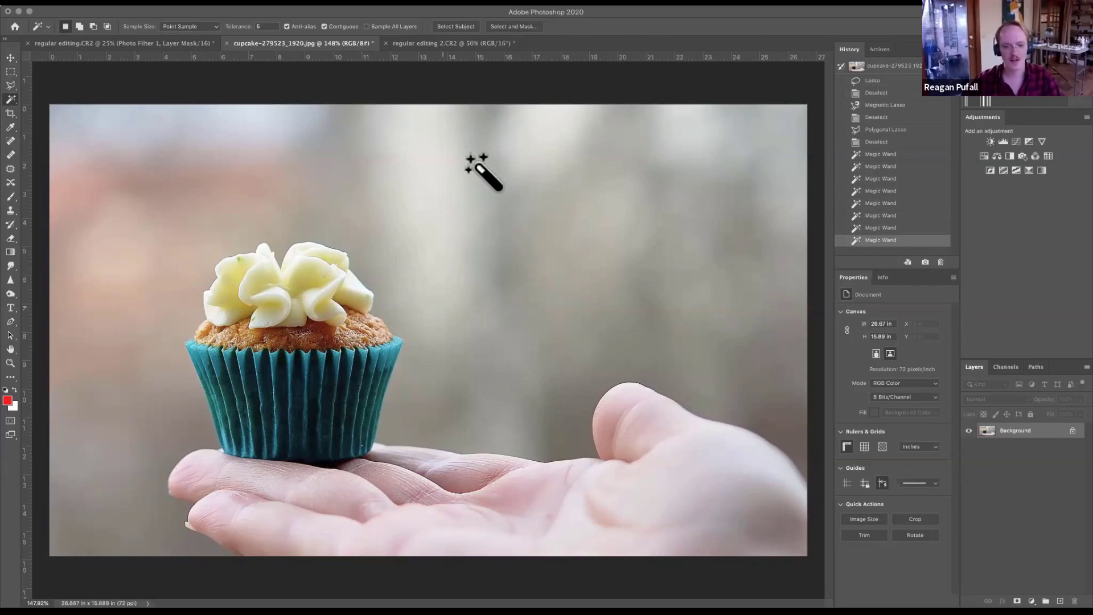
click(450, 182)
click(439, 188)
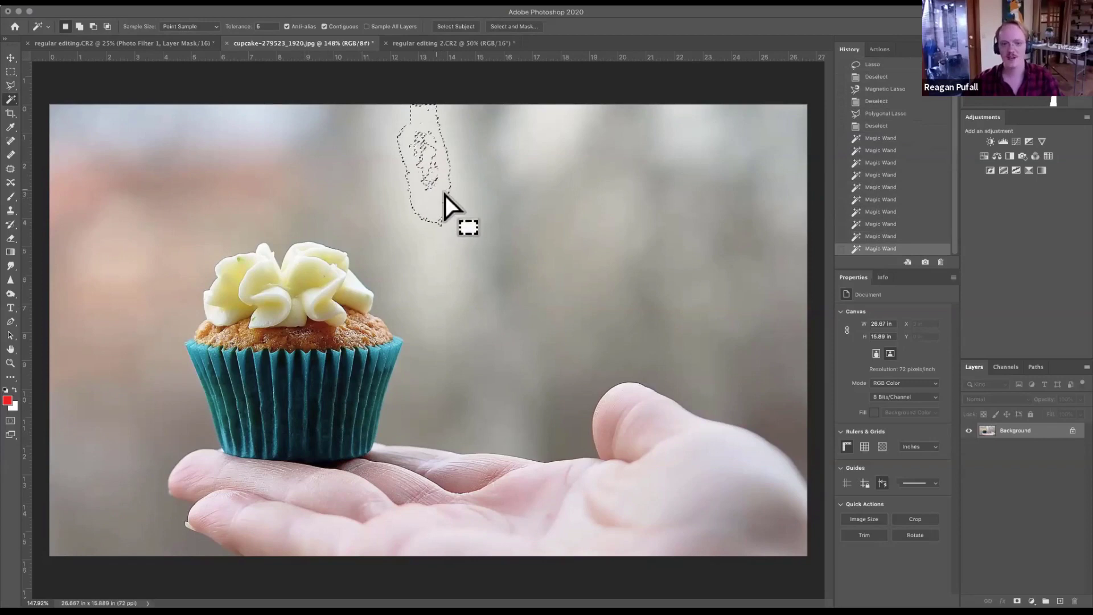
click(534, 145)
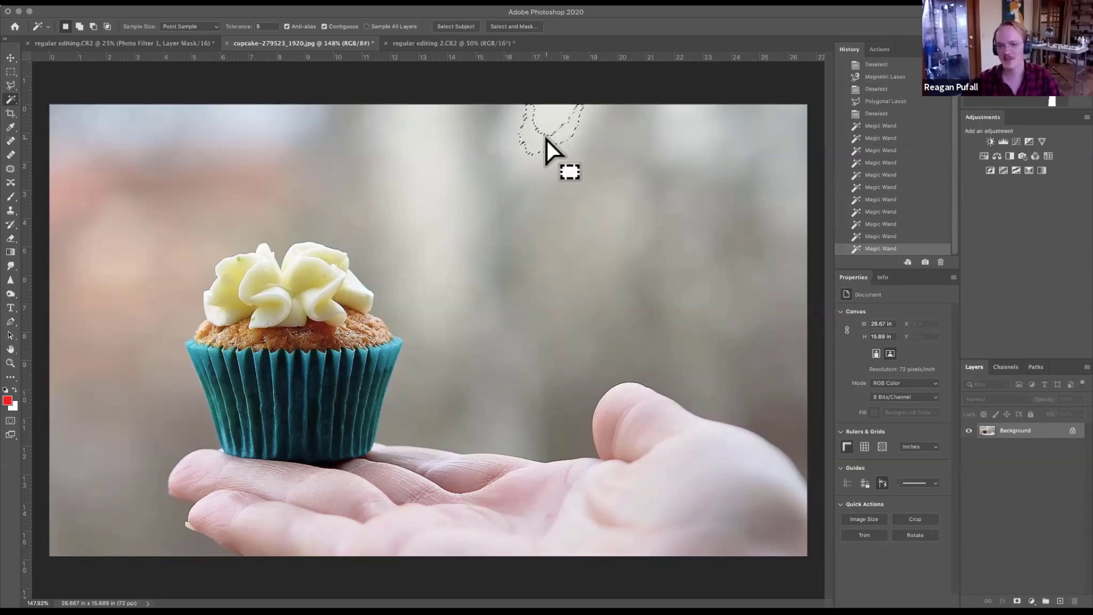
Set the Magic Wand tolerance to 35 and select the pale background streak, followed by the dark folds of the teal wrapper.
click(264, 26)
text(35)
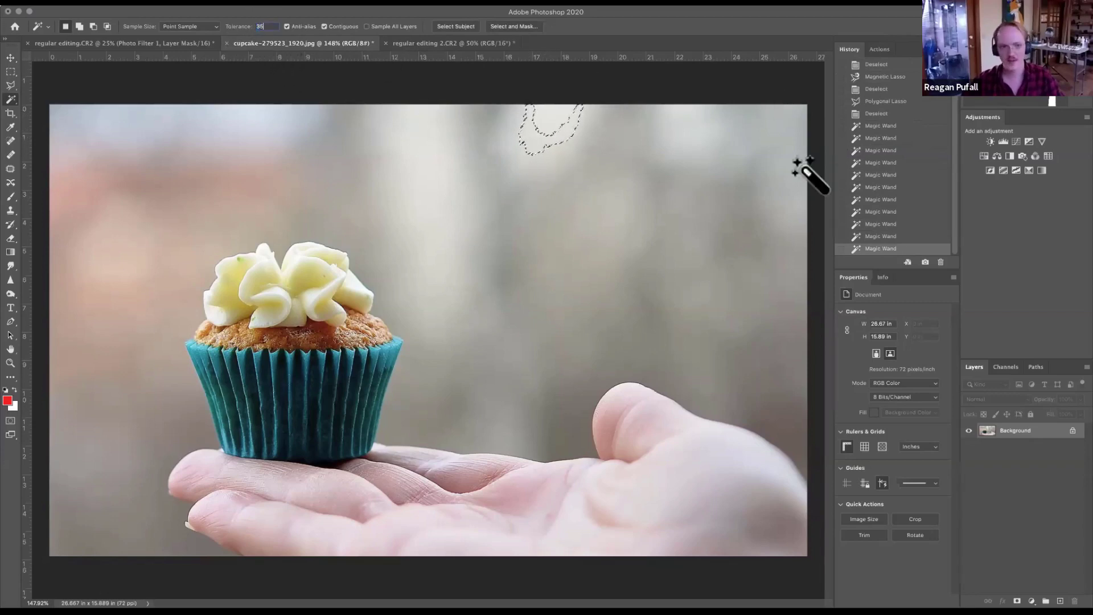
click(449, 207)
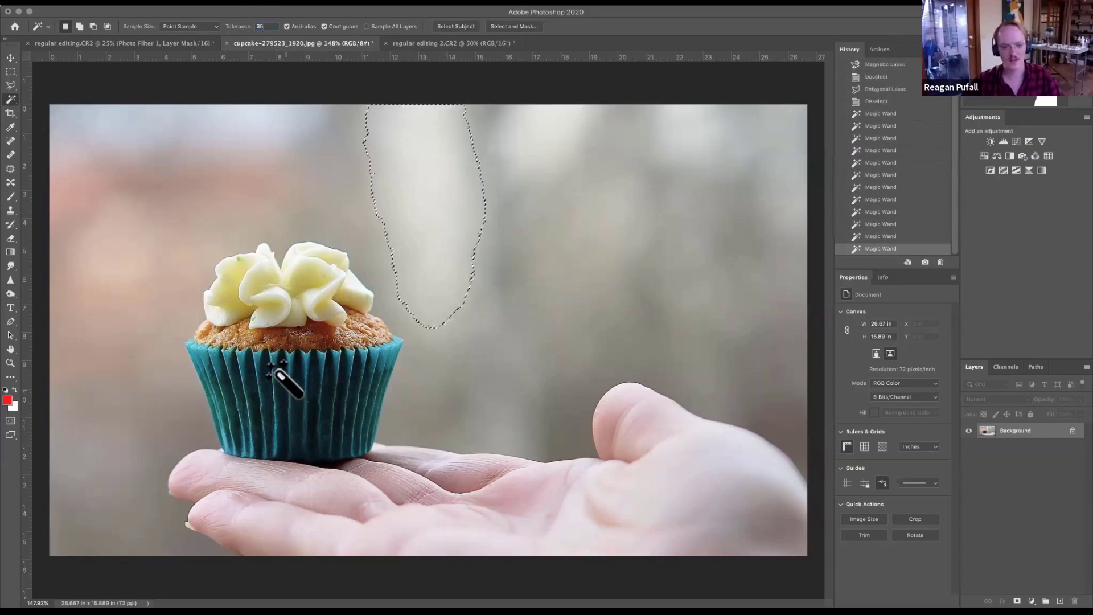
click(302, 433)
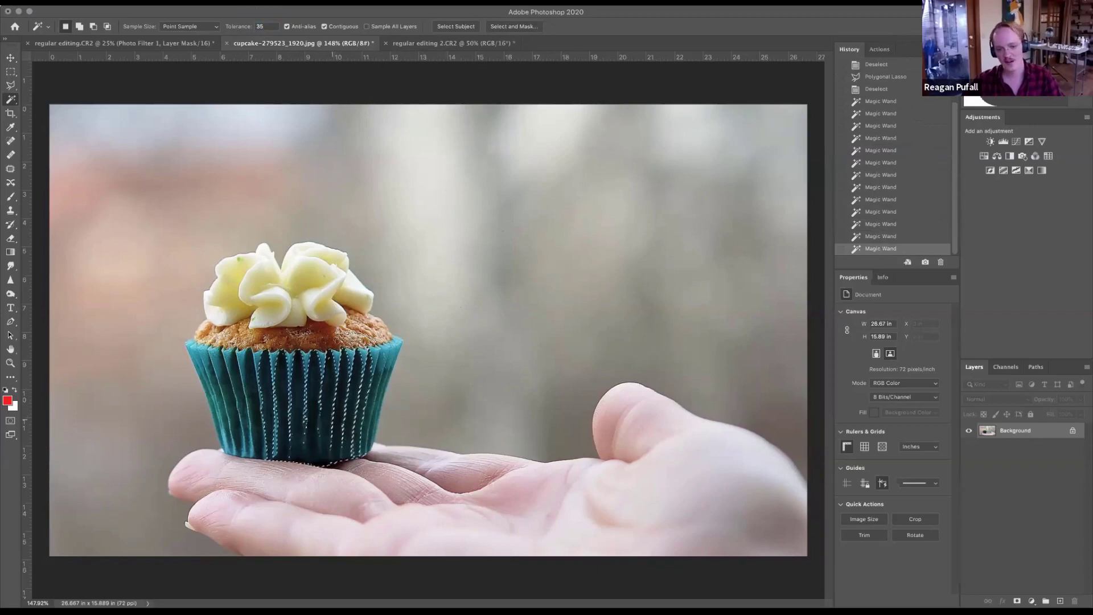
Set the Magic Wand tolerance to 55, sample the teal wrapper's folds, and subtract a dark fold from the selection.
double_click(268, 27)
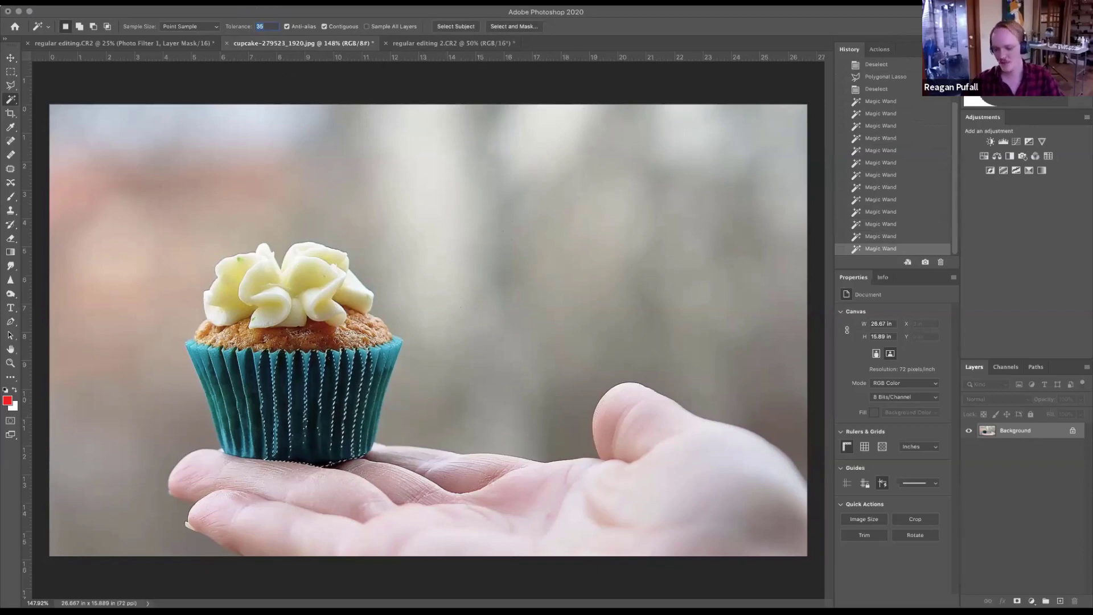
text(55)
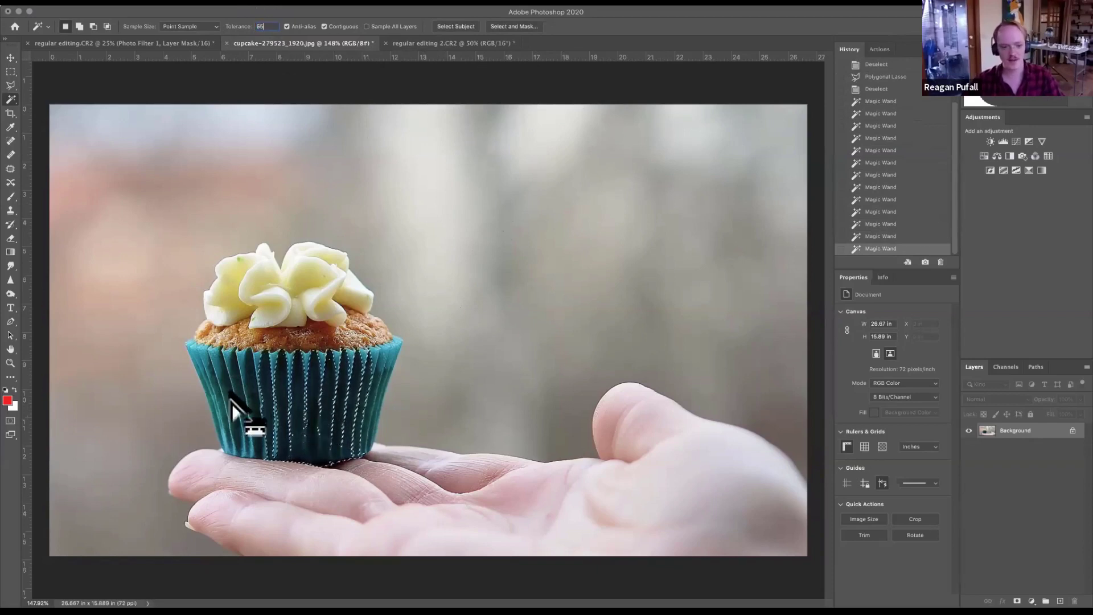
click(398, 378)
click(340, 391)
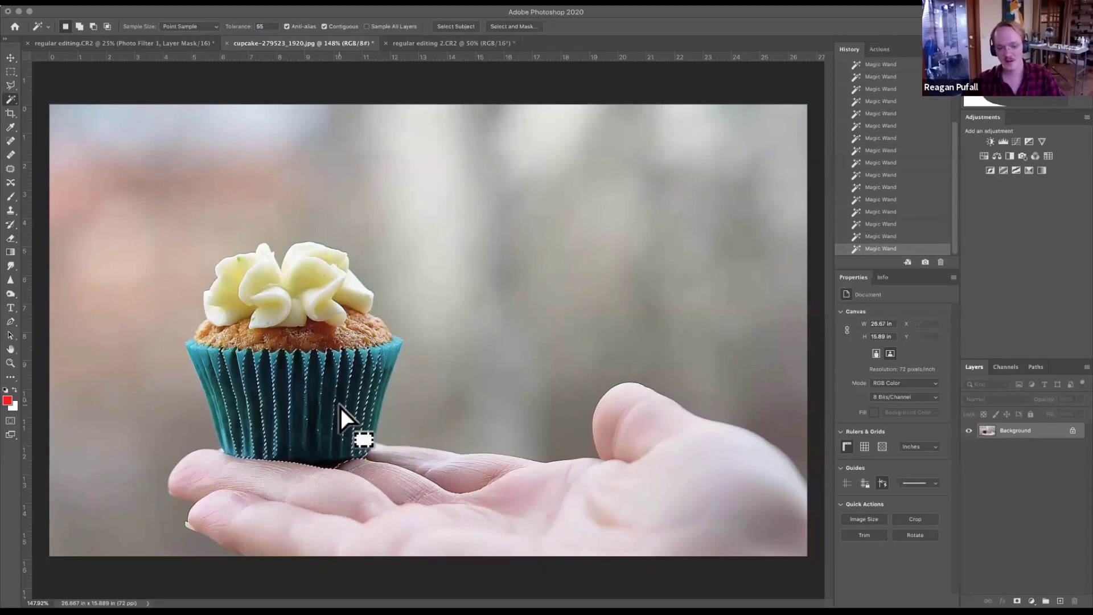
key(shift)
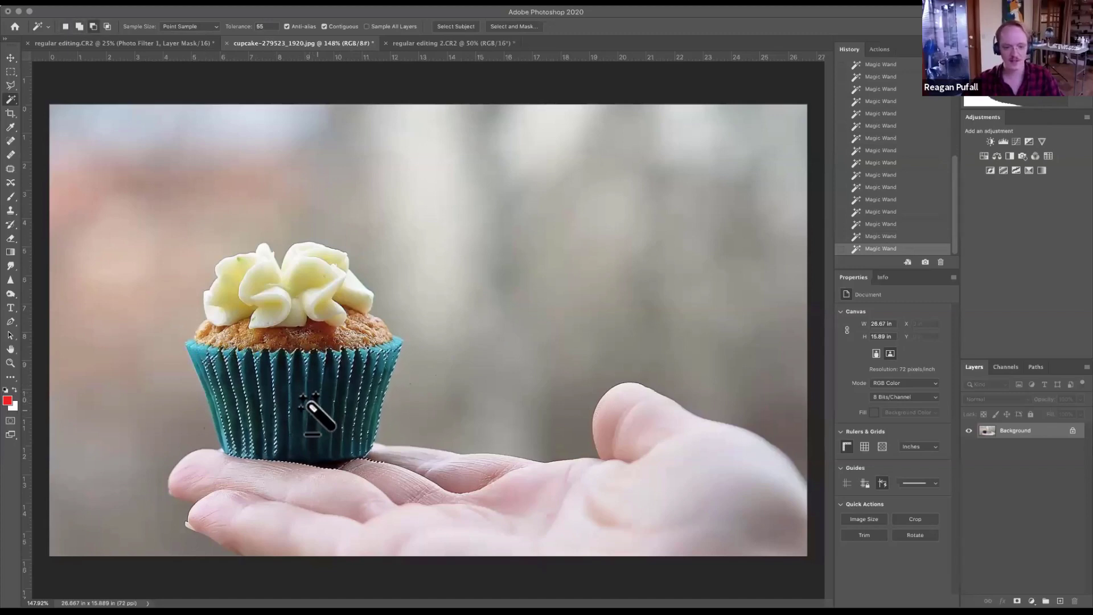
alt+click(336, 436)
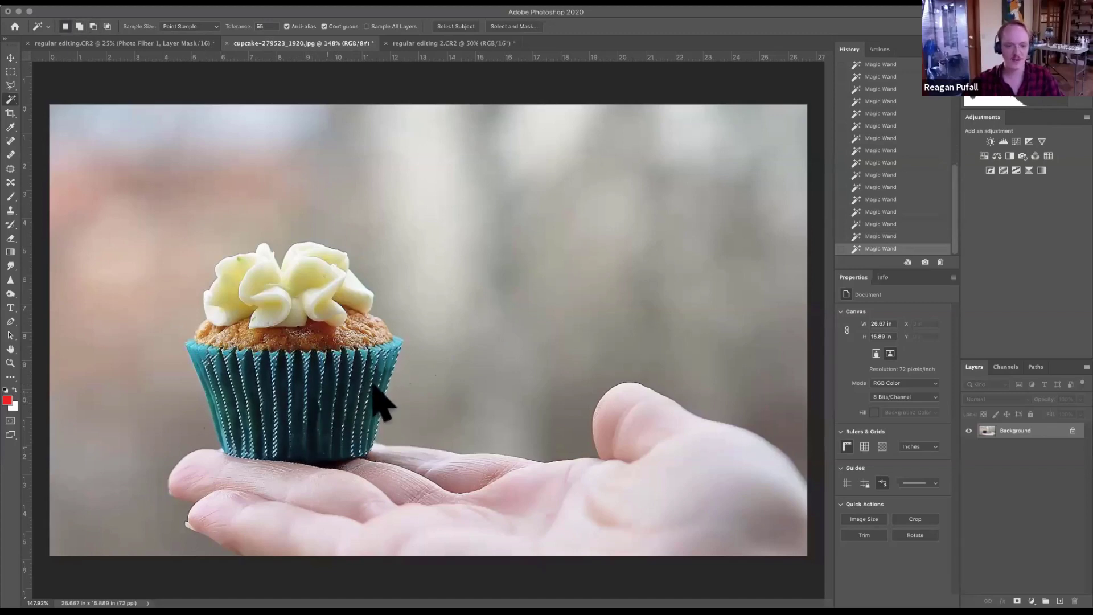
Select the skin tones of the hand with the Magic Wand, and deselect everything.
click(66, 27)
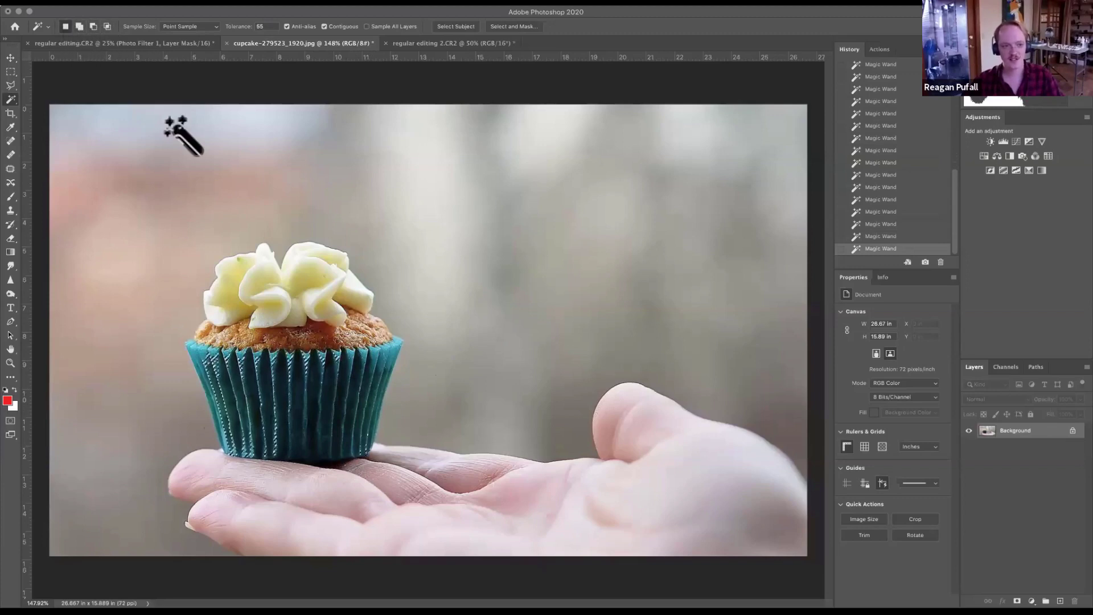
click(79, 26)
click(666, 438)
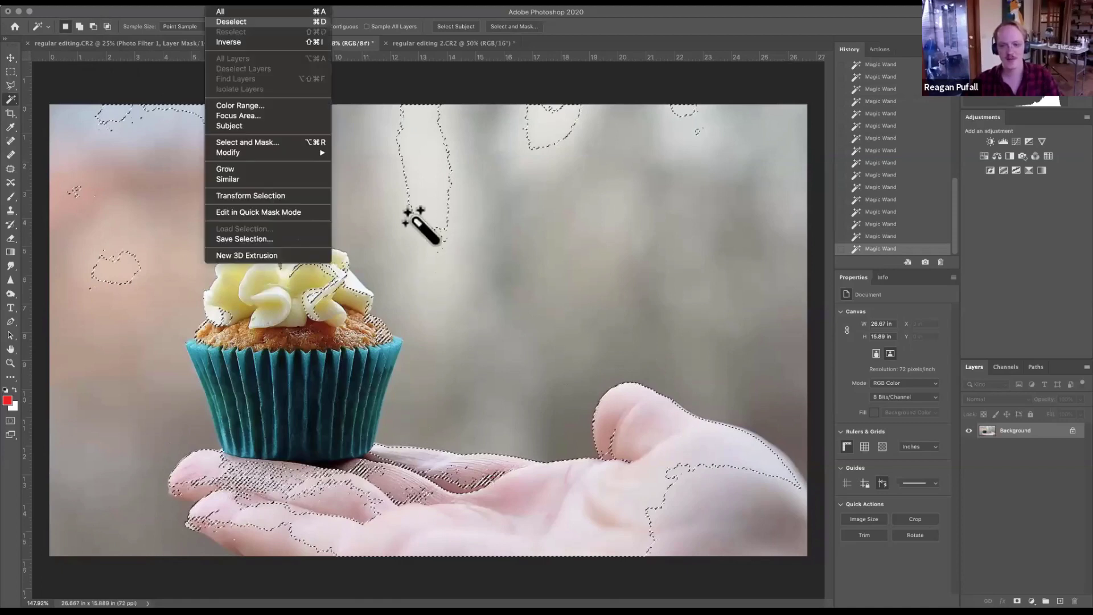
key(Return)
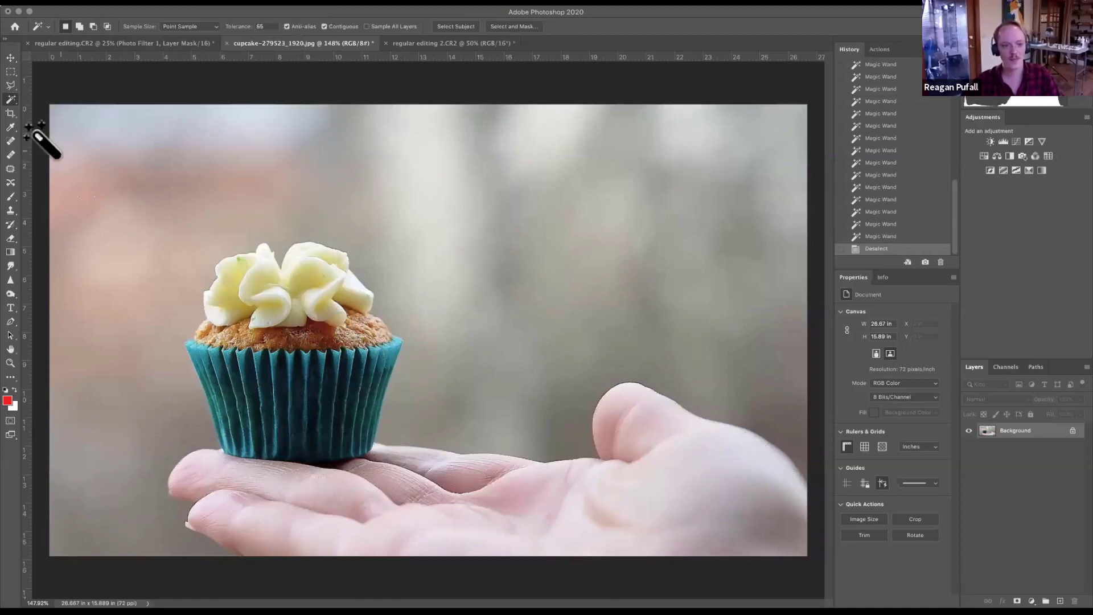
Paint a short red stroke with the 121 px soft round brush on the background above the frosting, and undo it.
right_click(11, 99)
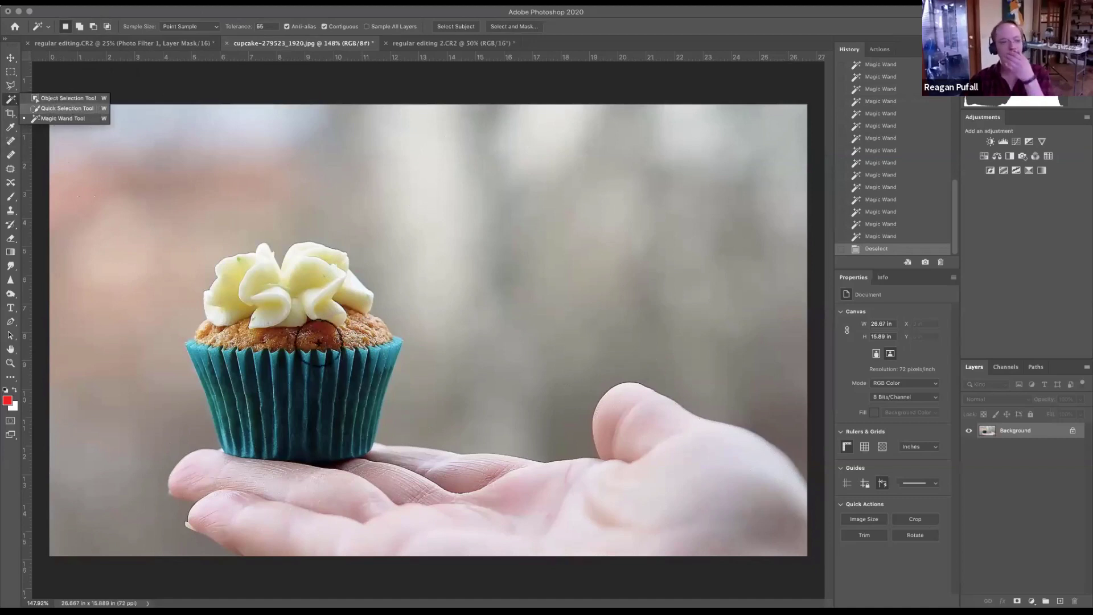
click(67, 108)
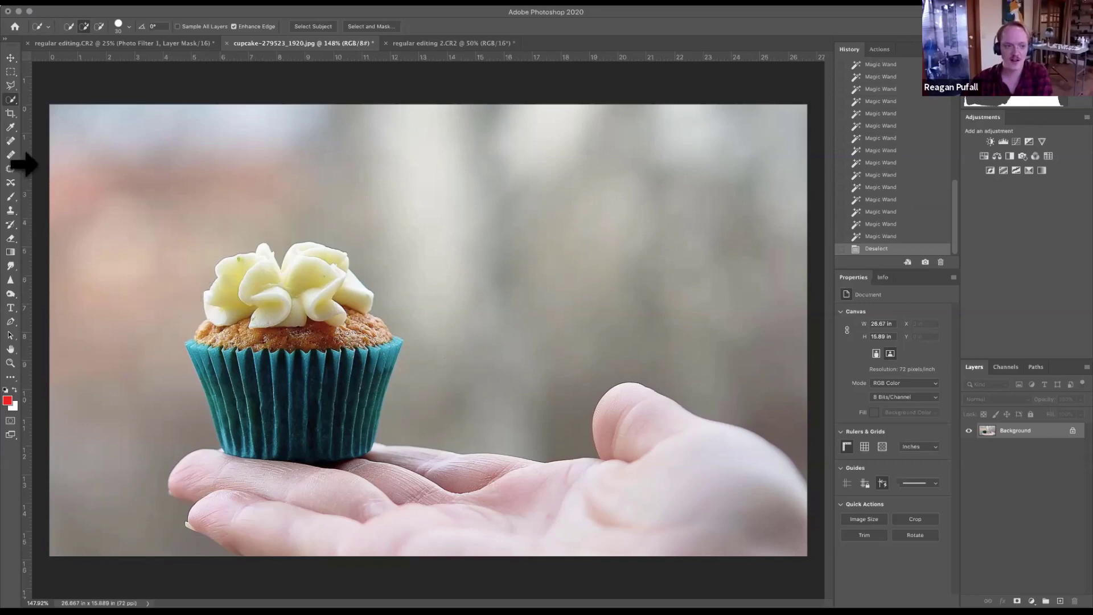
click(9, 196)
drag(451, 229, 480, 228)
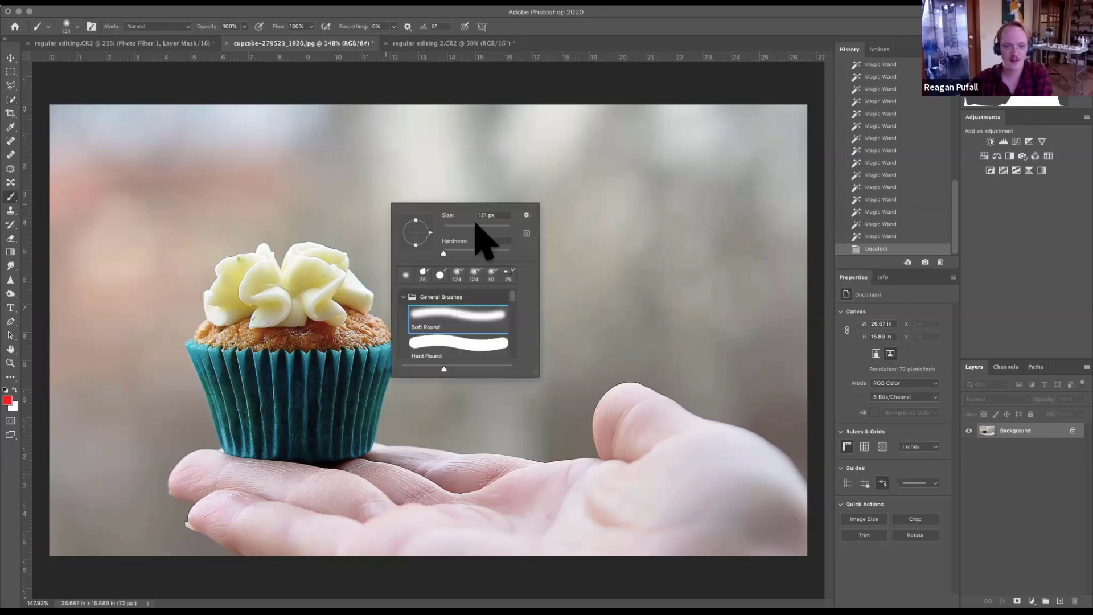
click(254, 169)
mouse_move(300, 166)
mouse_down()
mouse_move(239, 166)
mouse_move(299, 167)
mouse_move(273, 171)
mouse_up()
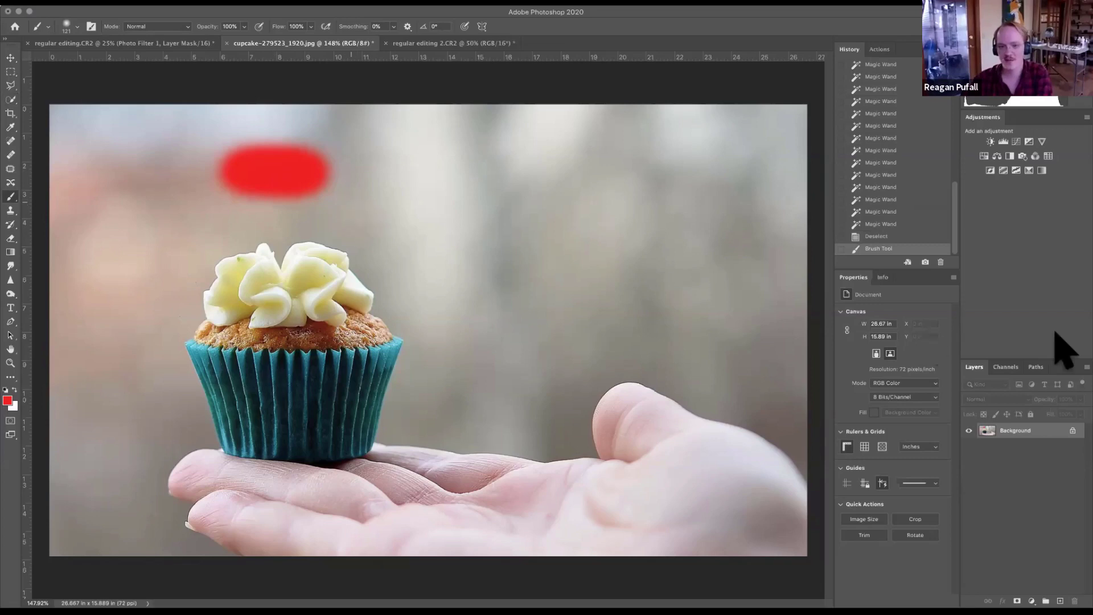
click(913, 238)
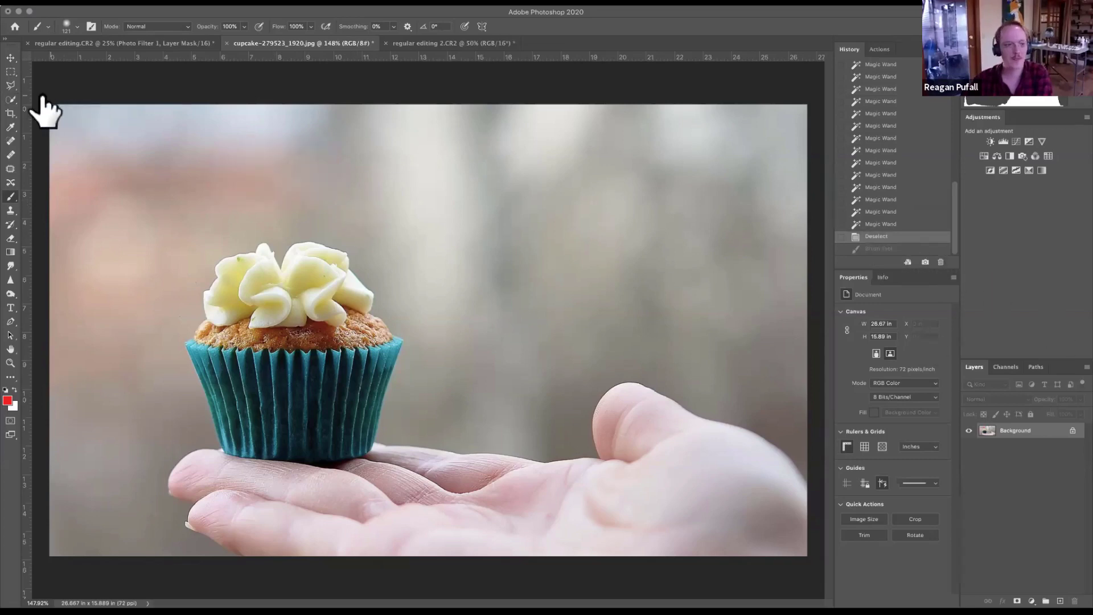
Select the whole cupcake, including frosting, cake and teal wrapper, with the Quick Selection tool.
click(13, 101)
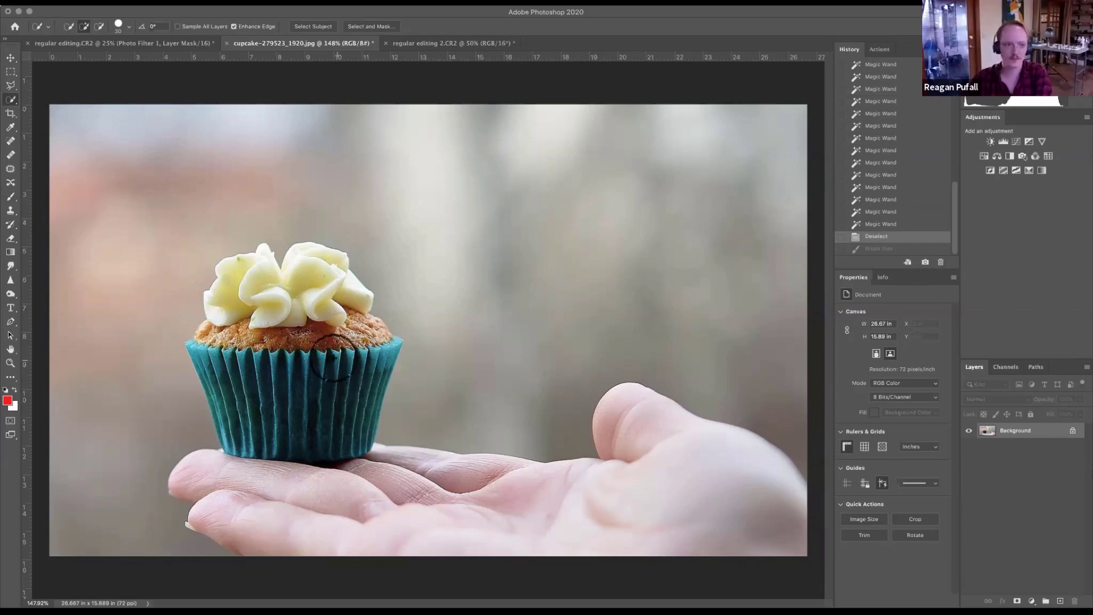
right_click(11, 99)
click(89, 109)
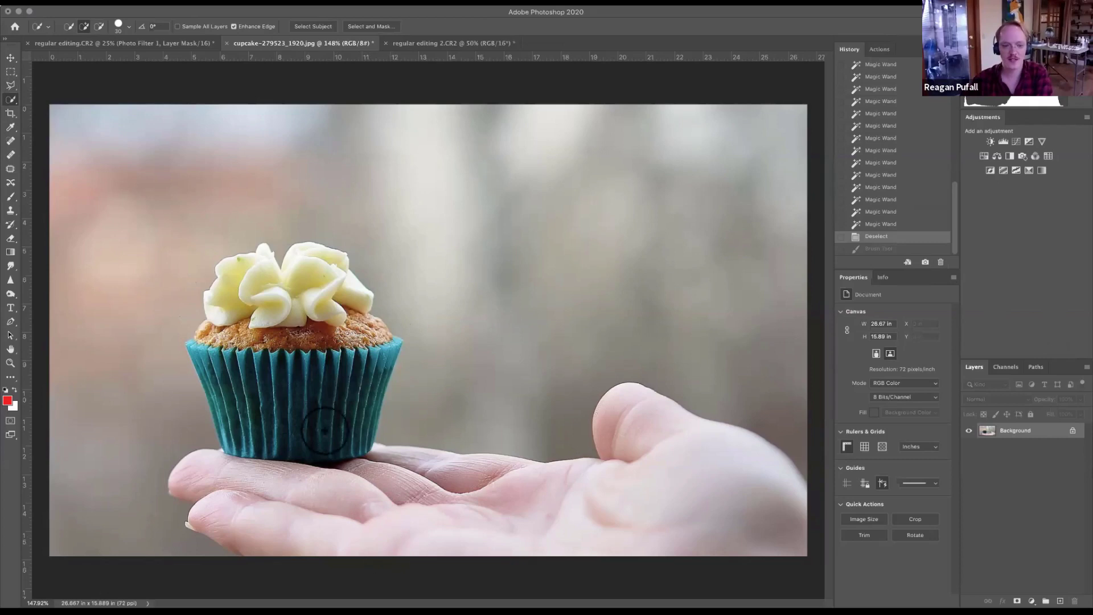
mouse_move(307, 296)
mouse_down()
mouse_move(258, 296)
mouse_move(228, 370)
mouse_move(208, 332)
mouse_move(207, 373)
mouse_up()
mouse_move(349, 392)
mouse_down()
mouse_move(376, 364)
mouse_move(378, 325)
mouse_move(365, 336)
mouse_up()
drag(224, 340, 205, 320)
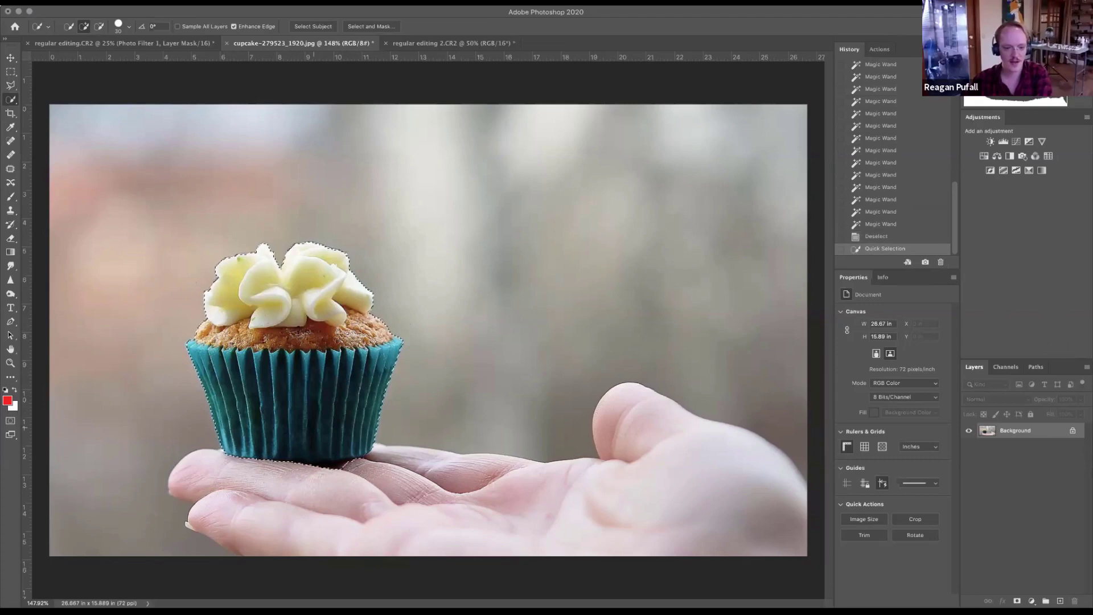
Try a Hue/Saturation adjustment layer on the selected cupcake with hue shifts of +64 and +42, and revert to the Quick Selection state.
click(983, 156)
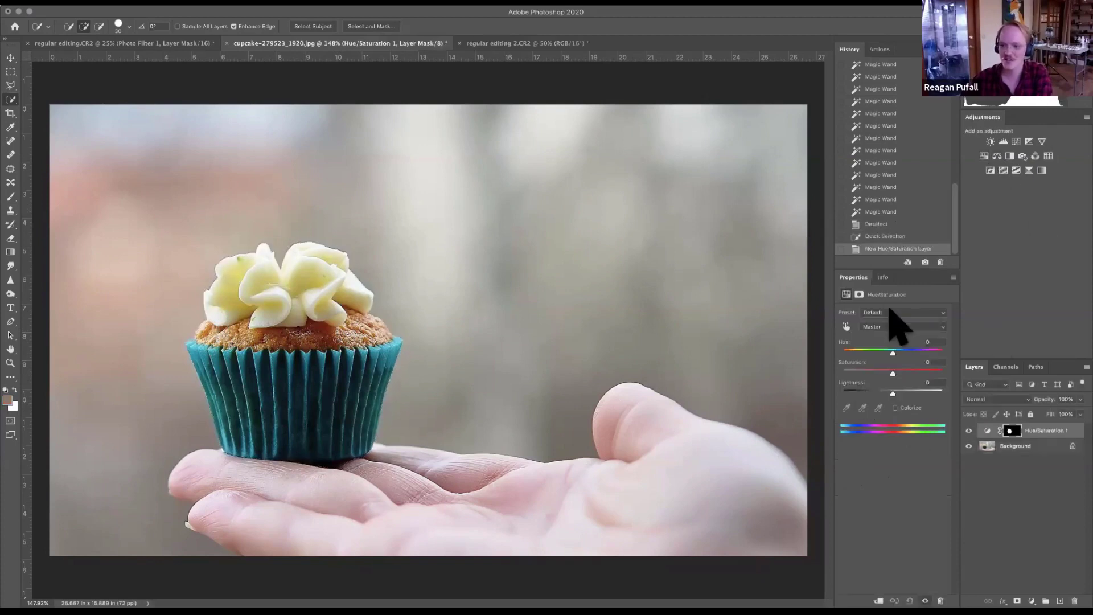
click(911, 328)
click(840, 405)
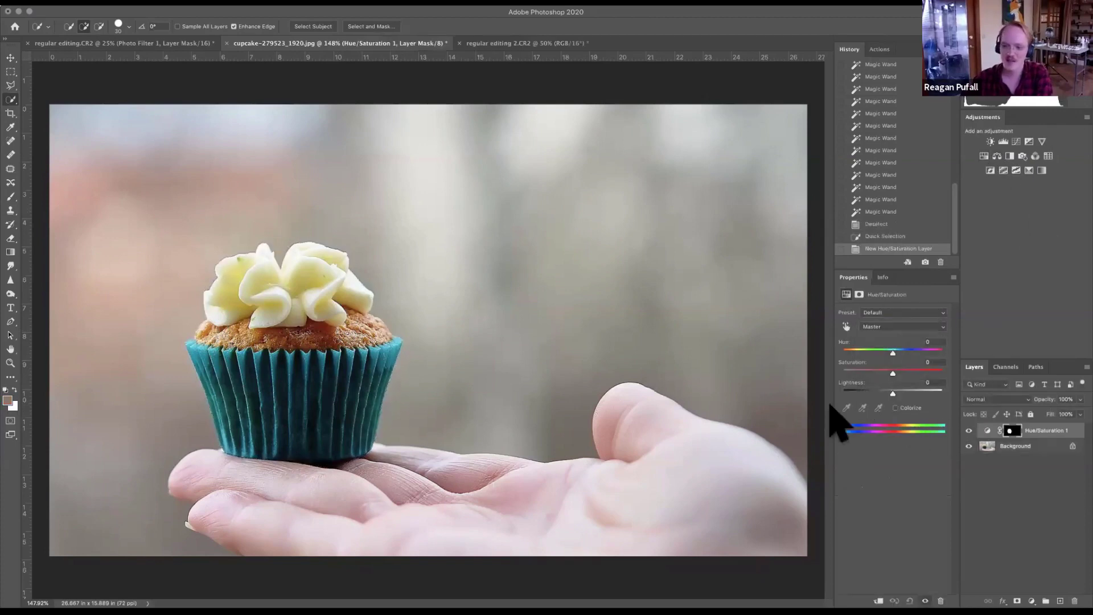
drag(892, 352, 917, 351)
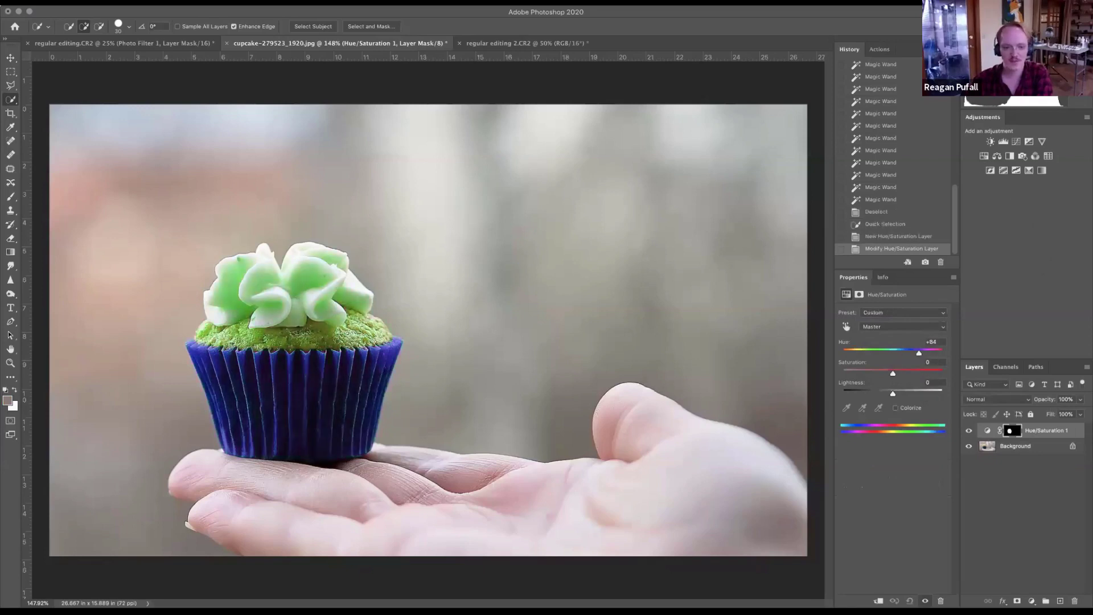
mouse_move(918, 349)
mouse_down()
mouse_move(886, 350)
mouse_move(928, 349)
mouse_move(878, 348)
mouse_move(936, 364)
mouse_move(867, 371)
mouse_move(914, 385)
mouse_up()
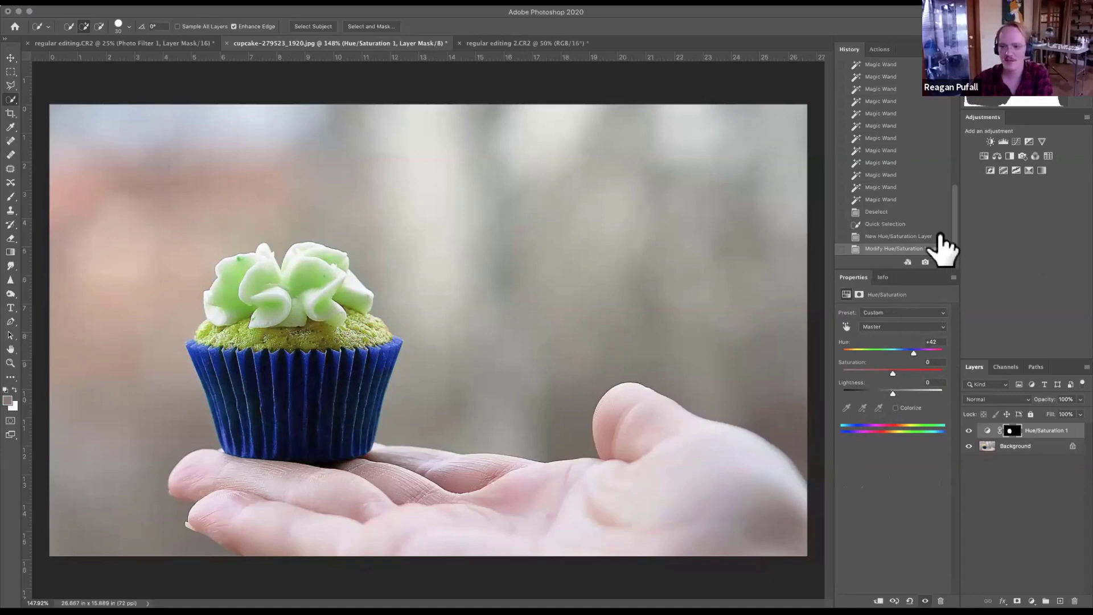
click(910, 224)
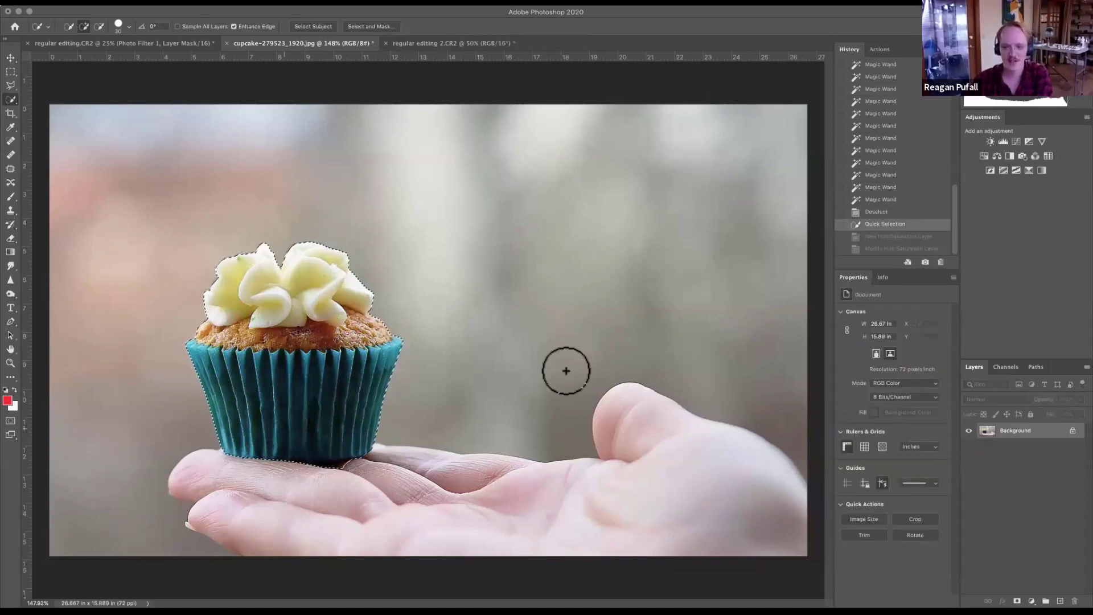
Add a Hue/Saturation layer masked to the cupcake and a second unmasked one, and set the masked layer's hue to -88.
click(983, 156)
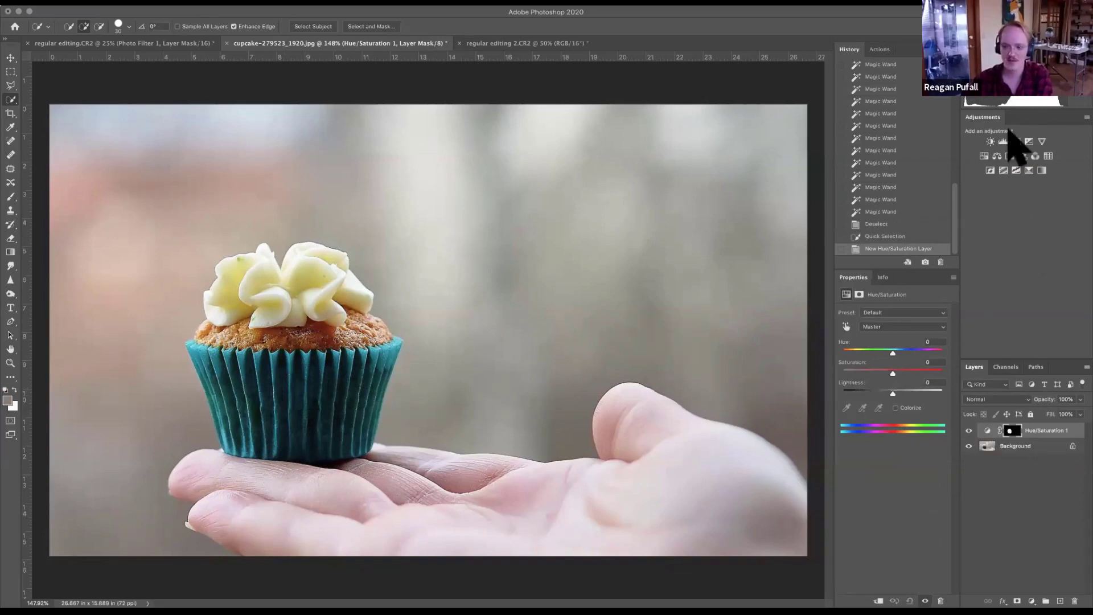
click(985, 155)
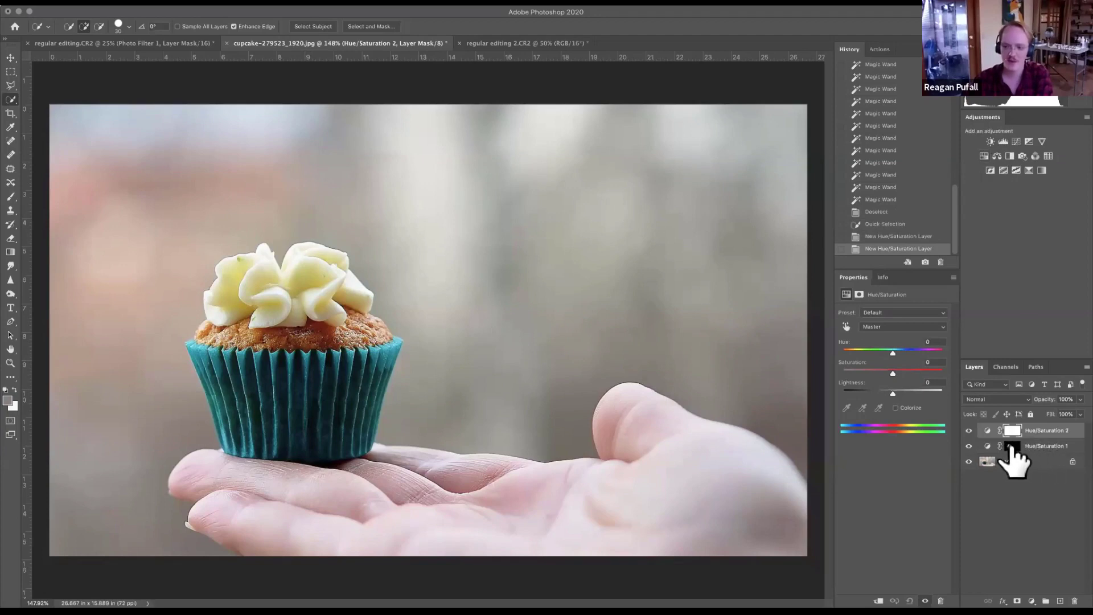
click(1012, 447)
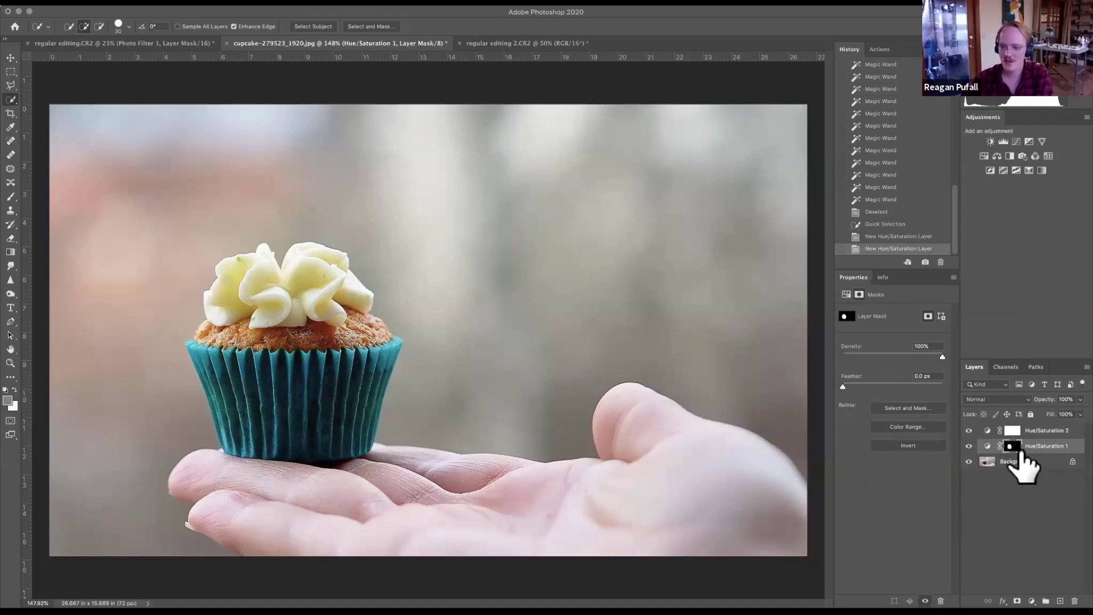
click(987, 445)
drag(894, 356, 861, 352)
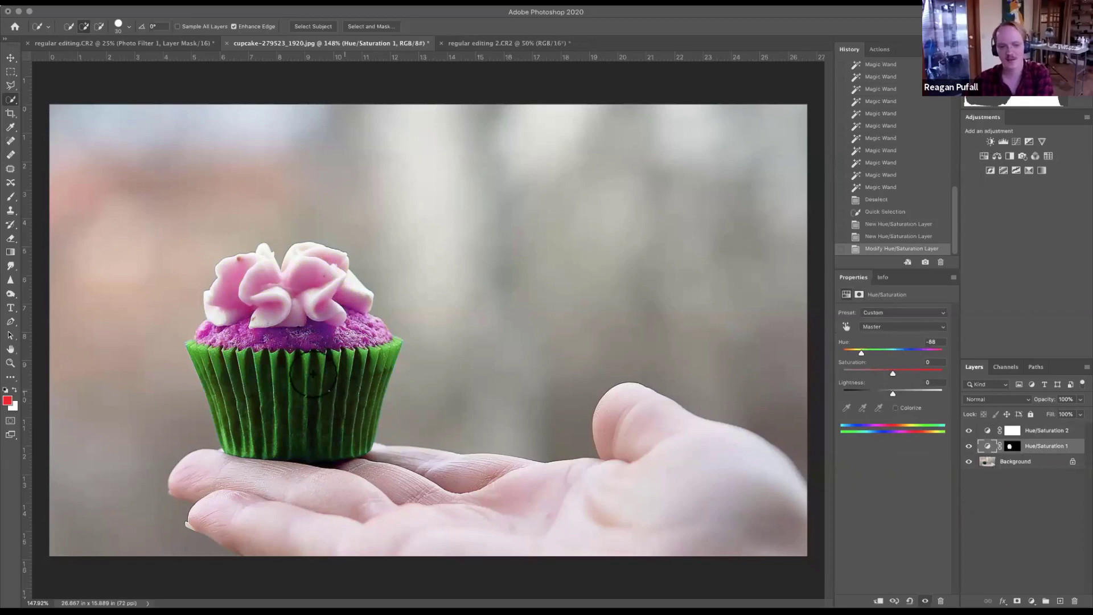
Paint black over the frosting on the Hue/Saturation 1 layer mask to remove the hue shift there.
click(1011, 446)
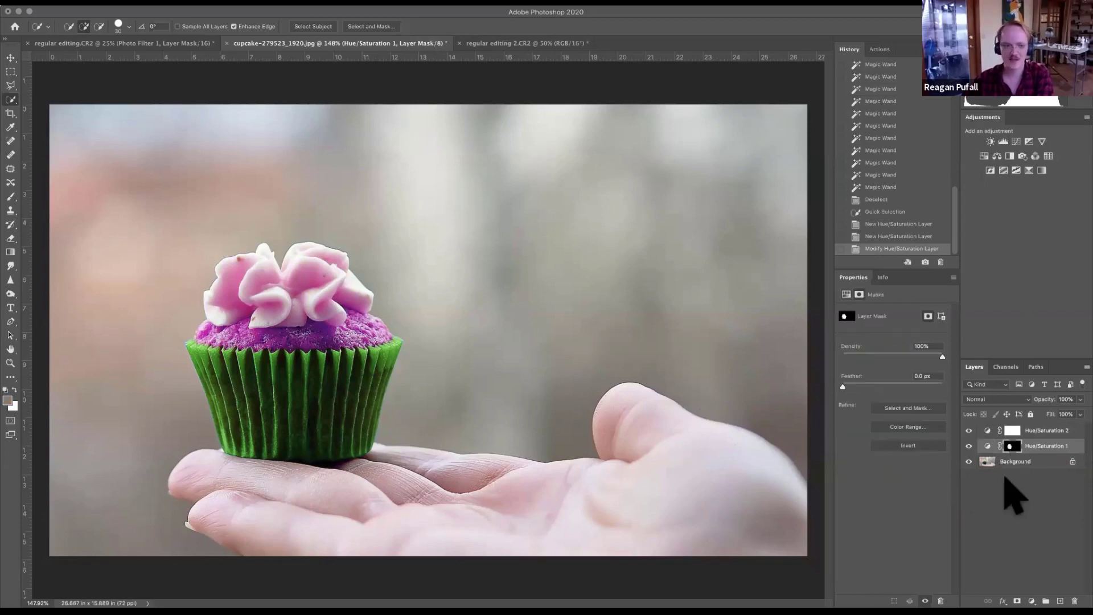
click(11, 197)
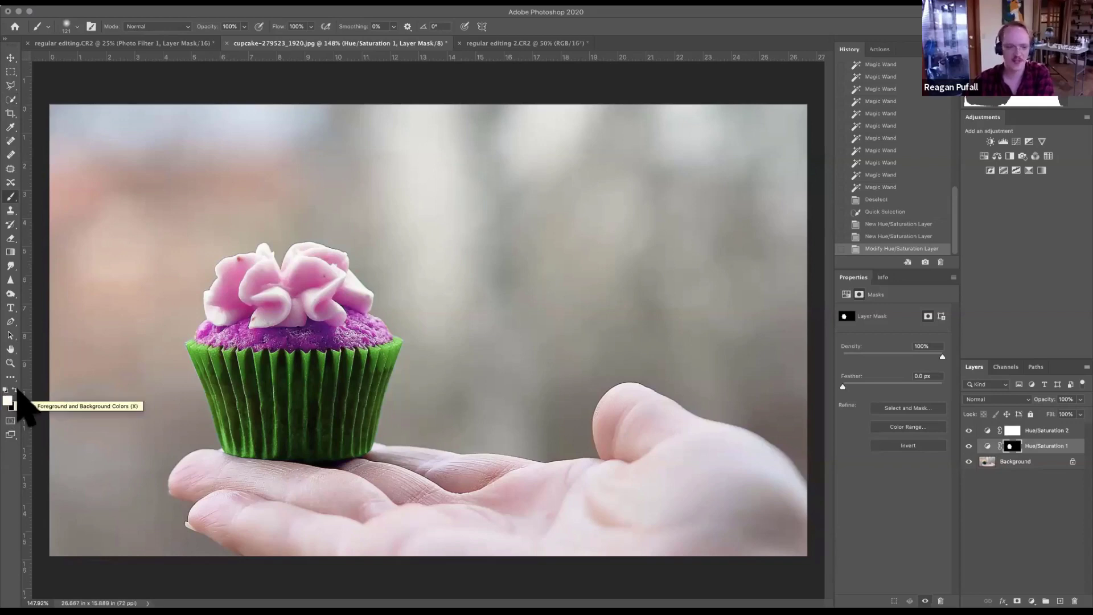
click(15, 390)
mouse_move(211, 304)
mouse_down()
mouse_move(330, 265)
mouse_move(319, 250)
mouse_move(251, 250)
mouse_move(217, 286)
mouse_up()
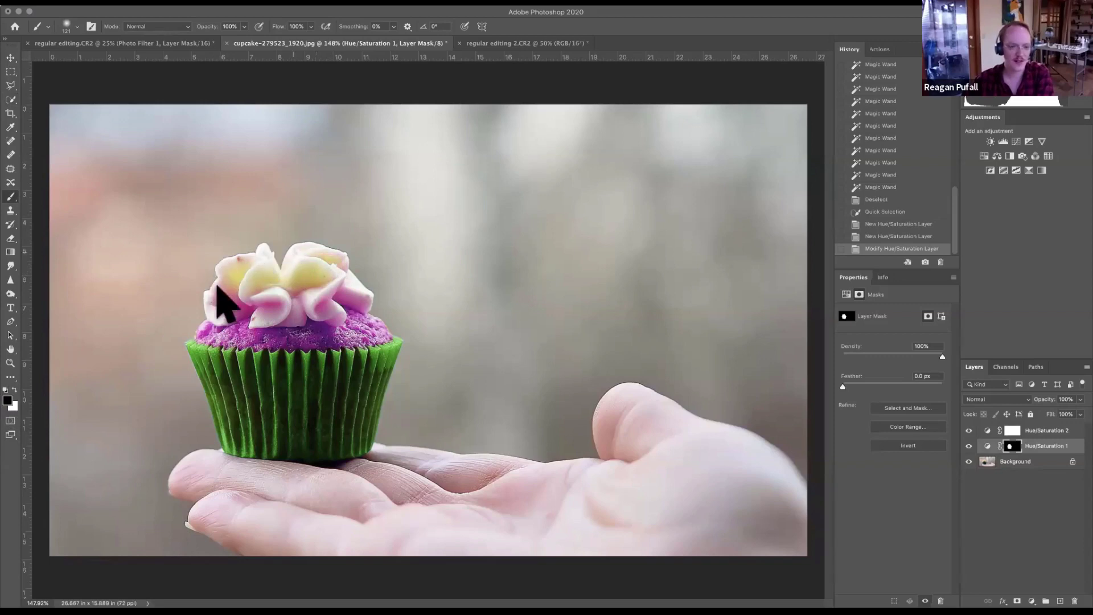
mouse_move(390, 288)
mouse_down()
mouse_move(325, 310)
mouse_move(262, 317)
mouse_move(241, 299)
mouse_move(215, 311)
mouse_move(320, 304)
mouse_up()
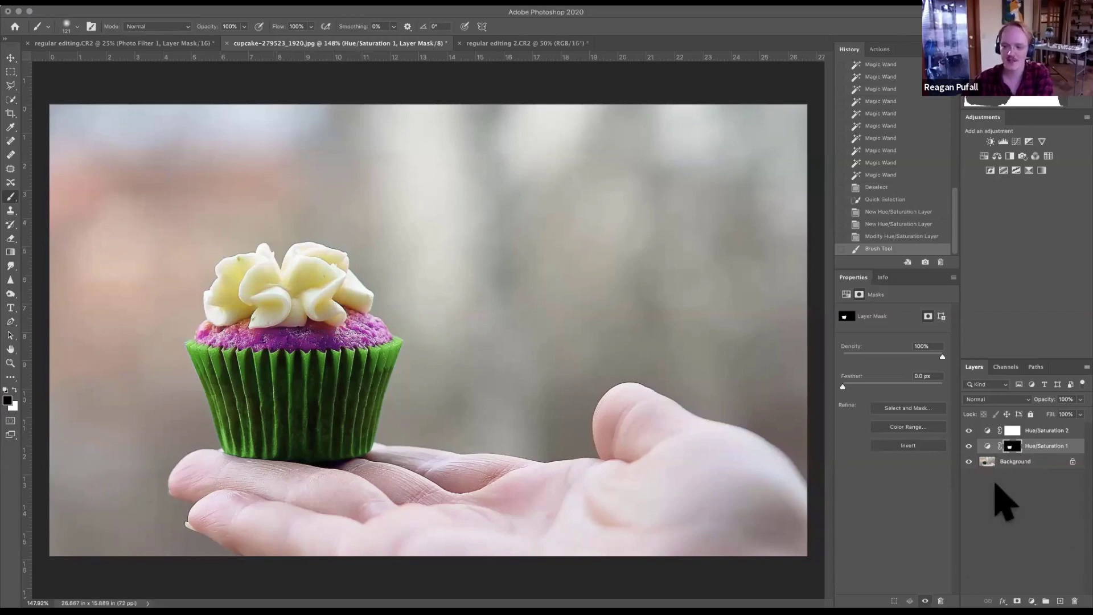
Convert the Background to a regular layer, paint red brush strokes above and across the frosting, and undo the painting.
click(992, 465)
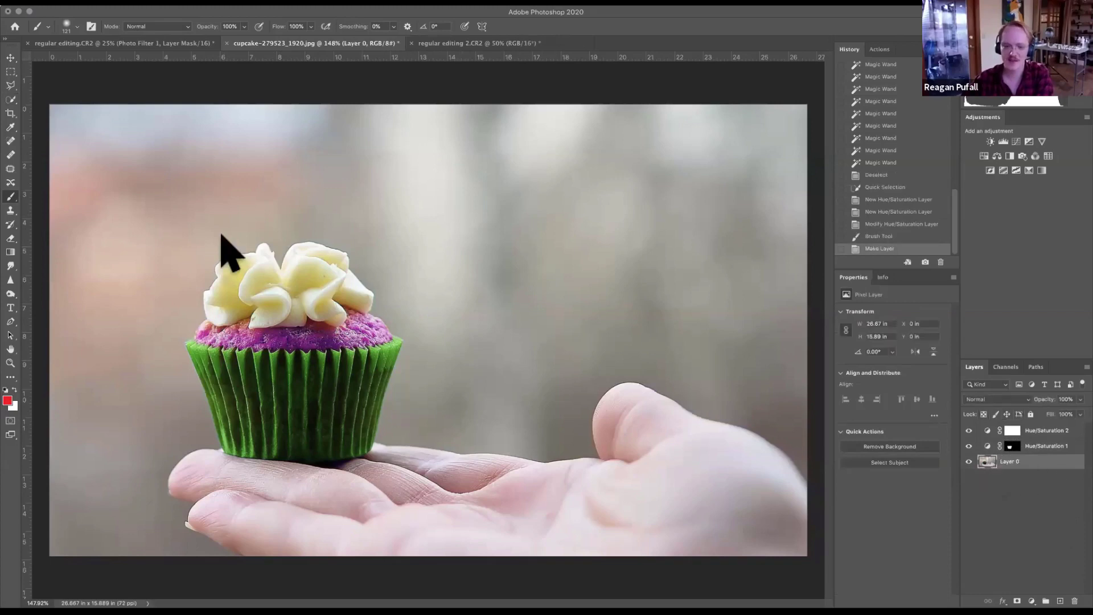
drag(255, 217, 450, 212)
mouse_move(250, 272)
mouse_down()
mouse_move(310, 259)
mouse_move(342, 282)
mouse_up()
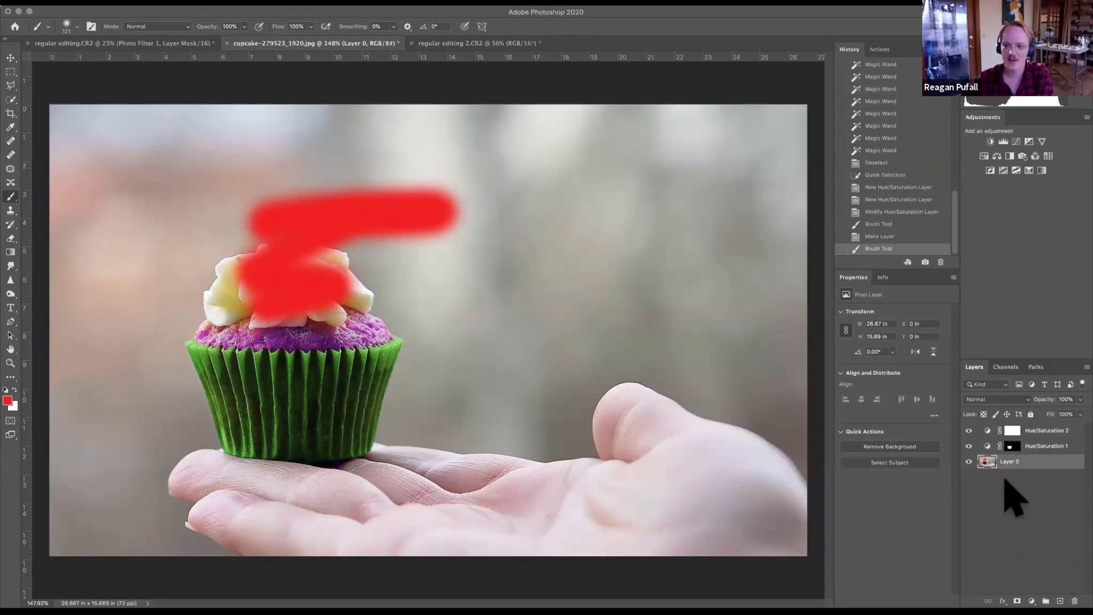
key(super+z)
Target the Hue/Saturation 1 mask, revert the history to the hue modification, and return to the Quick Selection tool.
click(1011, 447)
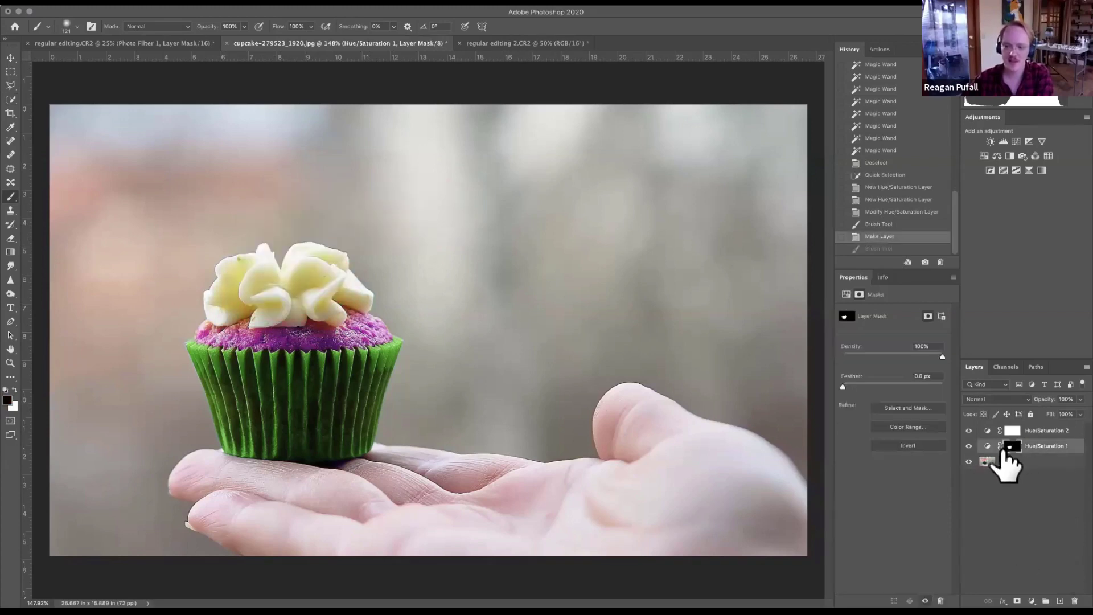
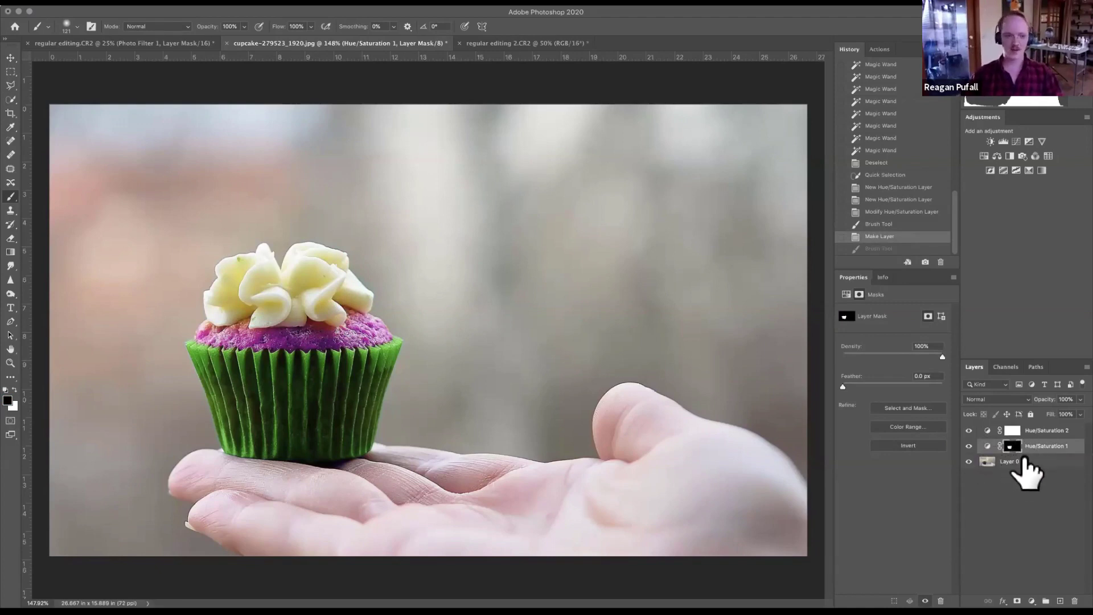
click(888, 212)
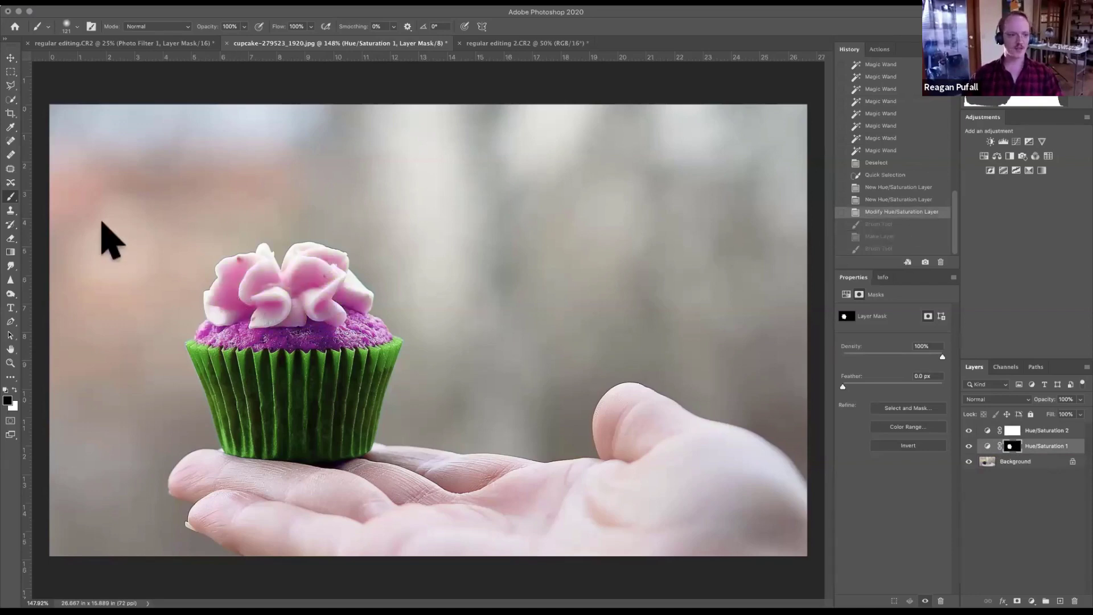
click(11, 100)
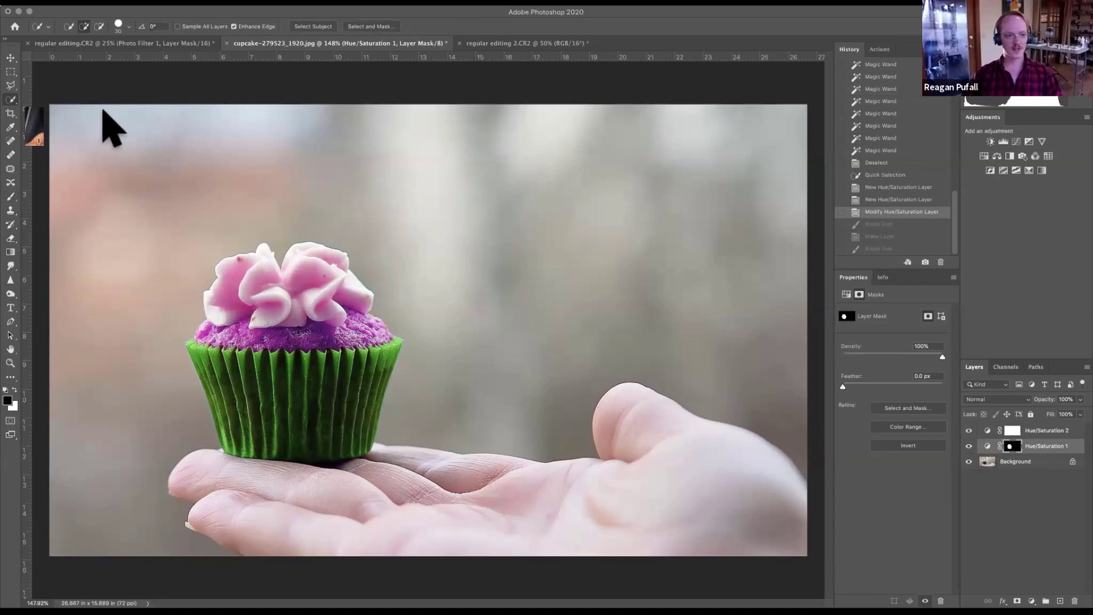
Select the frosting with Quick Selection and try combining the selection with the Hue/Saturation 1 layer mask by subtracting and adding.
mouse_move(338, 329)
mouse_down()
mouse_move(297, 289)
mouse_move(317, 284)
mouse_move(227, 285)
mouse_up()
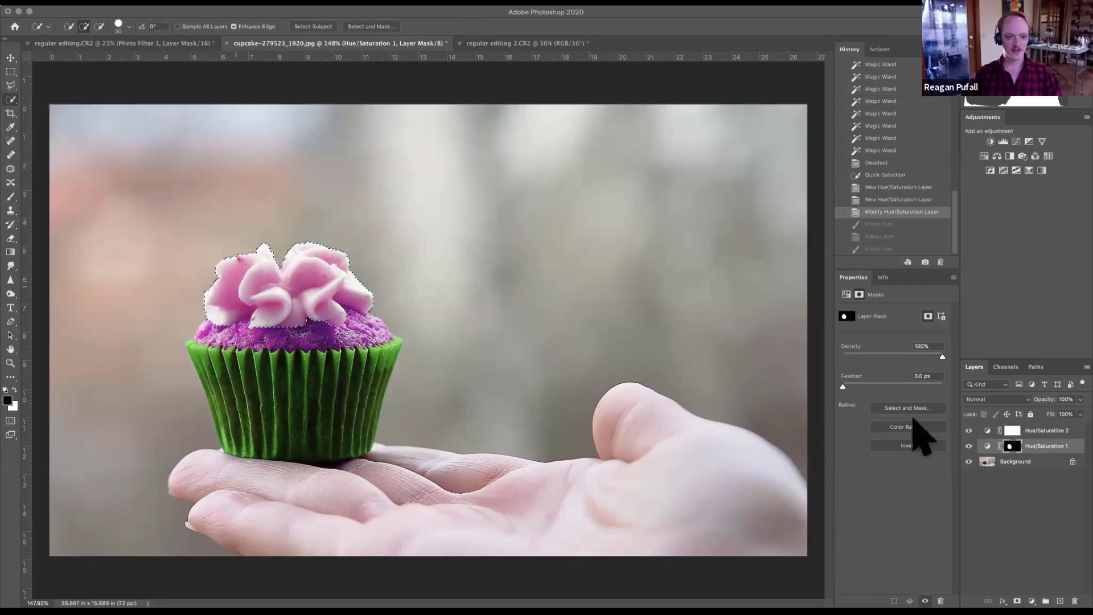
right_click(1013, 447)
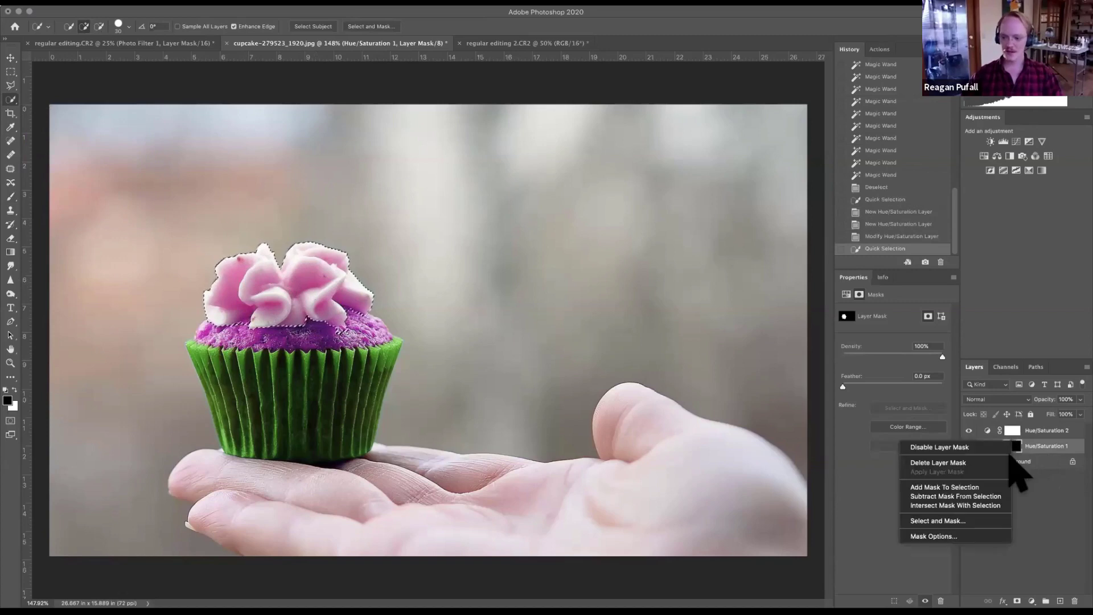
click(970, 496)
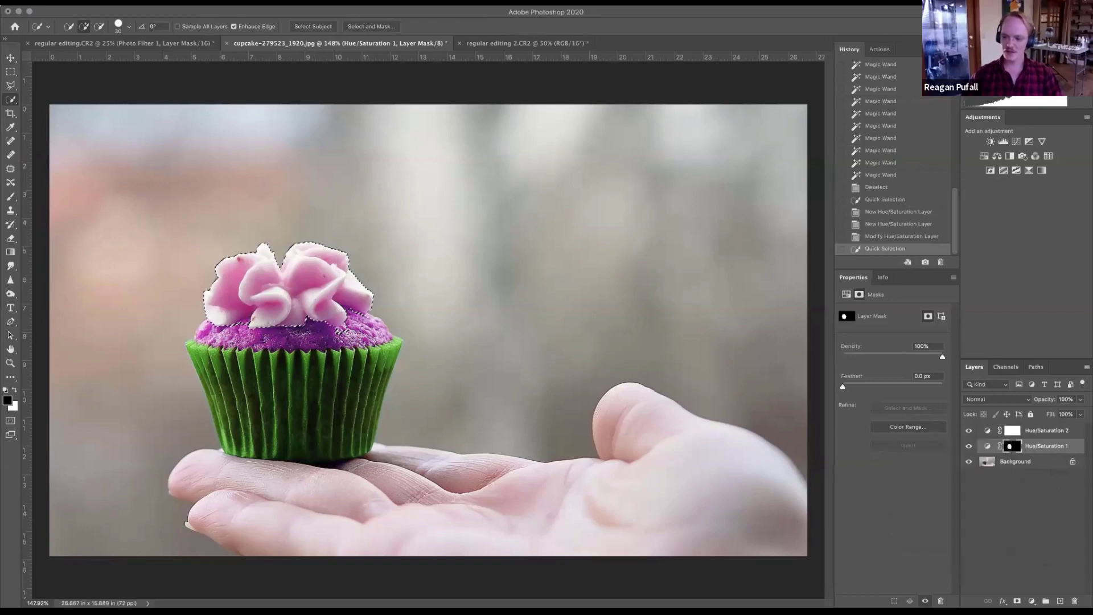
right_click(1012, 445)
click(945, 488)
key(Return)
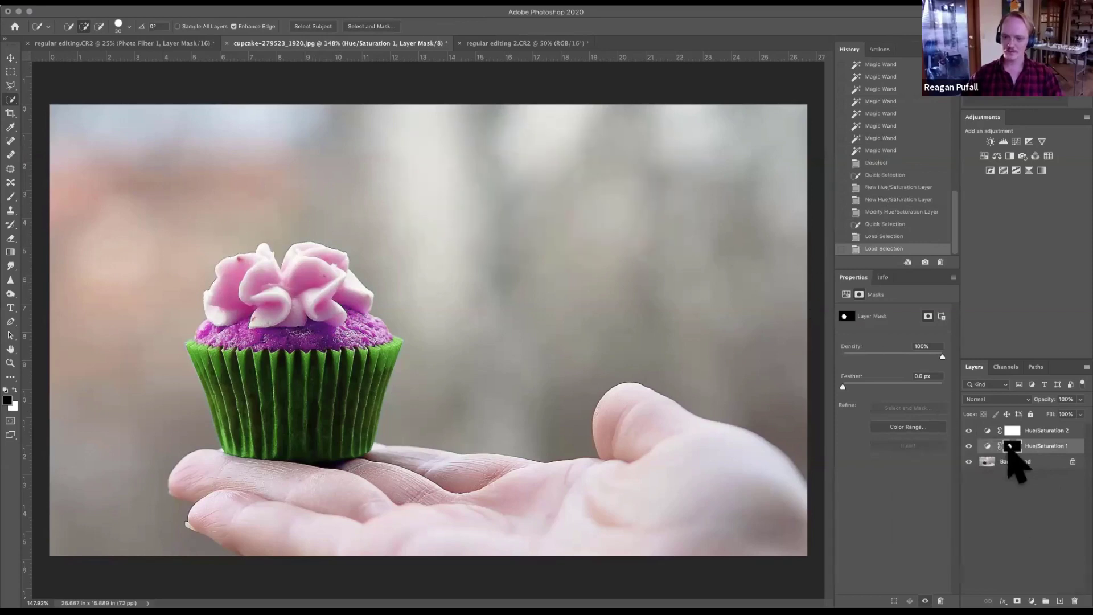
right_click(1010, 447)
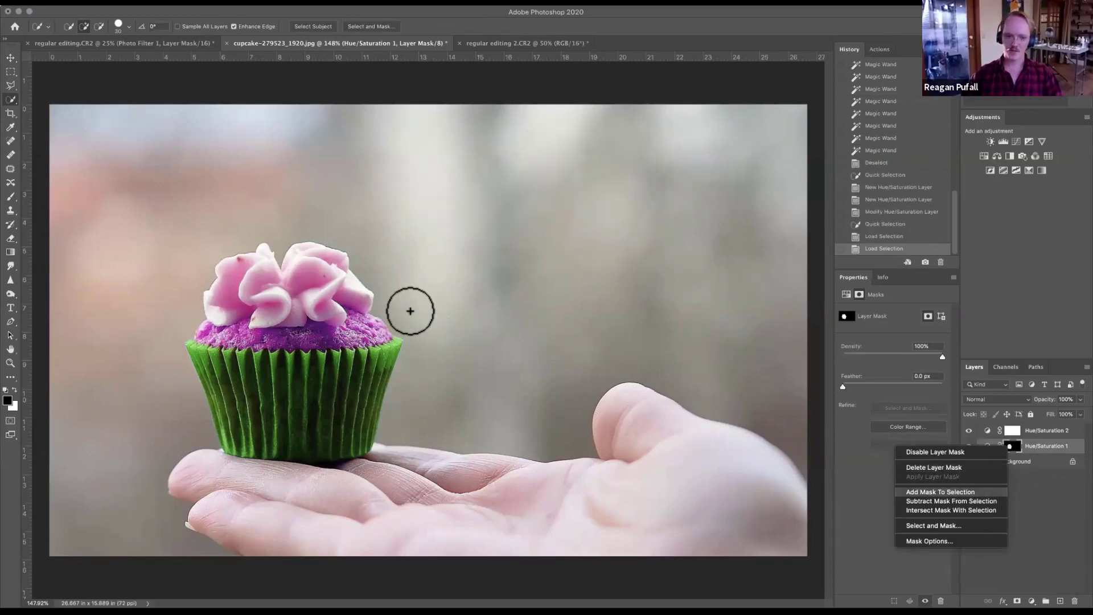
key(Return)
key(ctrl+z)
Quick-select the frosting, paint it black on the Hue/Saturation 1 layer mask with the Brush, and deselect.
mouse_move(303, 295)
mouse_down()
mouse_move(256, 285)
mouse_move(385, 300)
mouse_move(242, 291)
mouse_move(231, 281)
mouse_move(281, 293)
mouse_up()
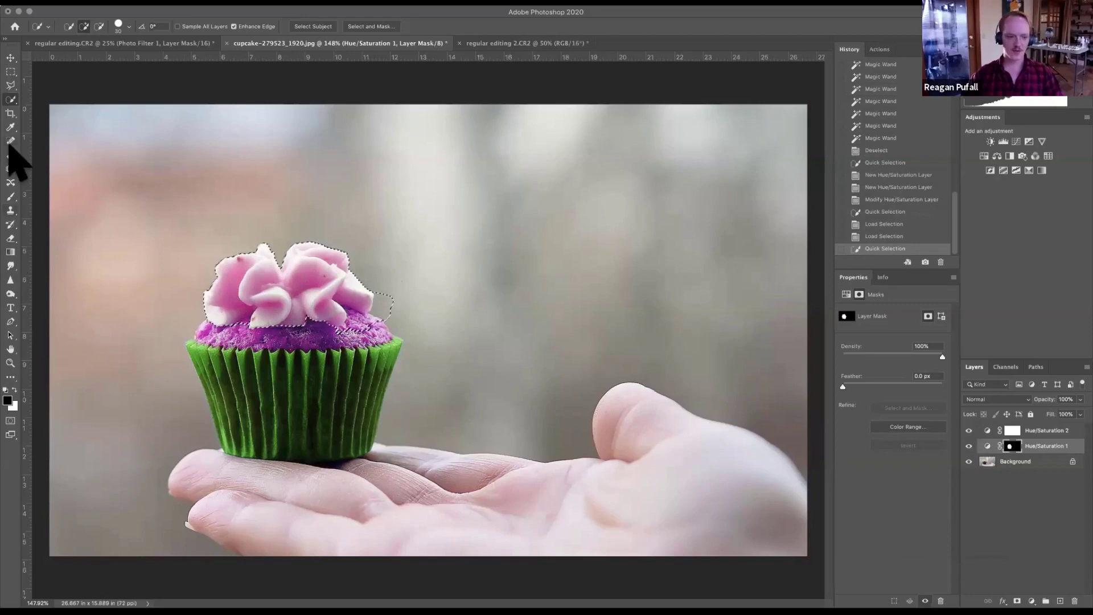
key(b)
mouse_move(370, 285)
mouse_down()
mouse_move(219, 264)
mouse_move(319, 276)
mouse_up()
key(super+d)
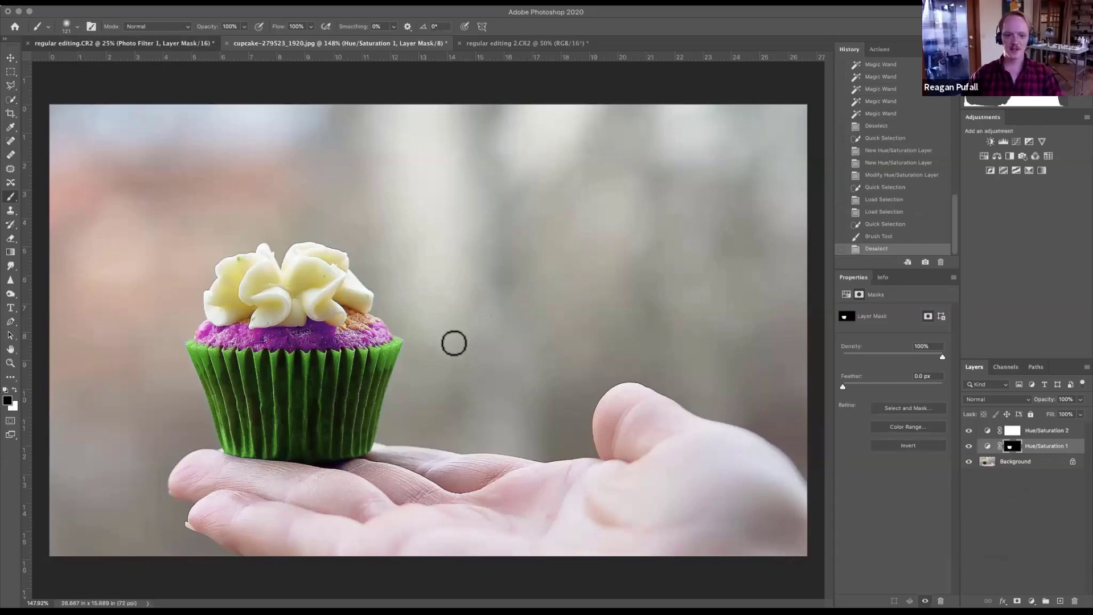
Switch to the regular editing.CR2 puppy photo and add a Levels adjustment layer with the midtones set to 0.73.
key(ctrl+shift+Tab)
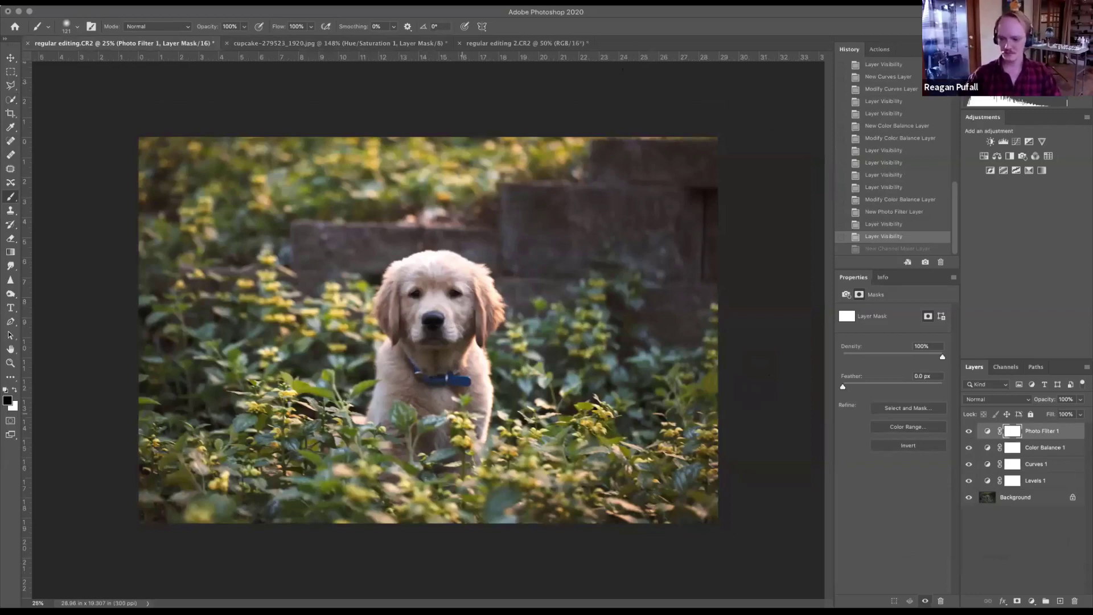
click(1003, 142)
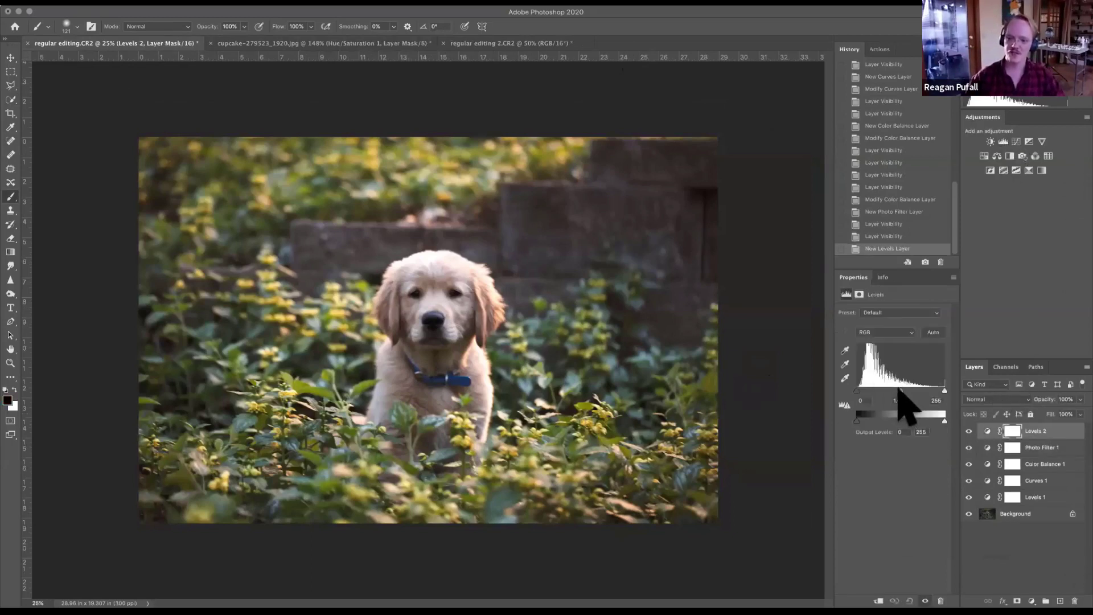
drag(898, 390, 913, 392)
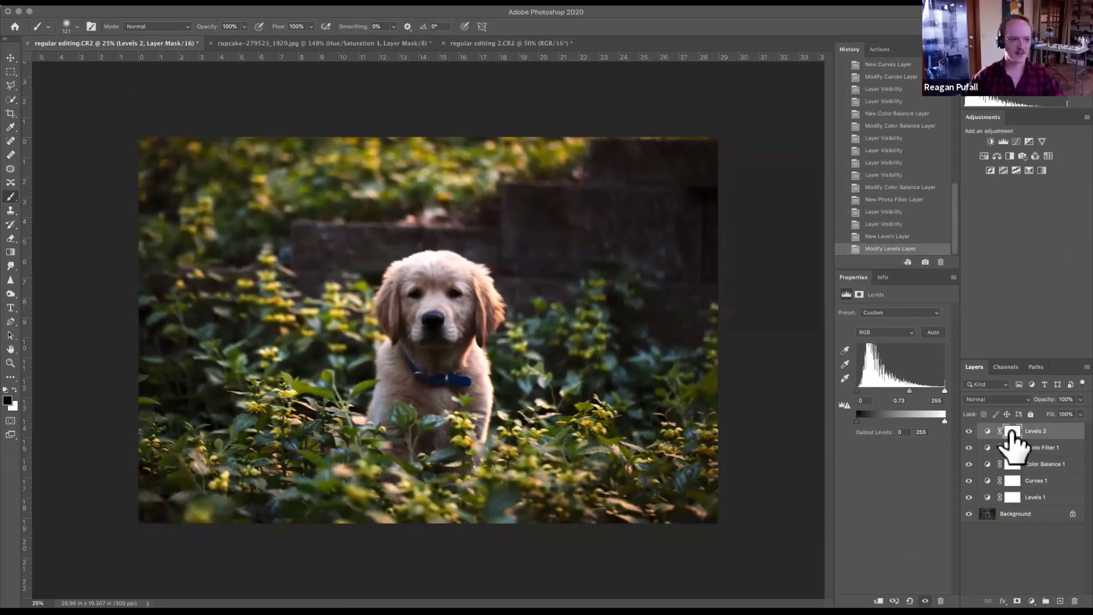
Draw an unfeathered elliptical selection centred on the puppy, fill it with black at 100% opacity on the Levels 2 mask, and deselect.
click(10, 73)
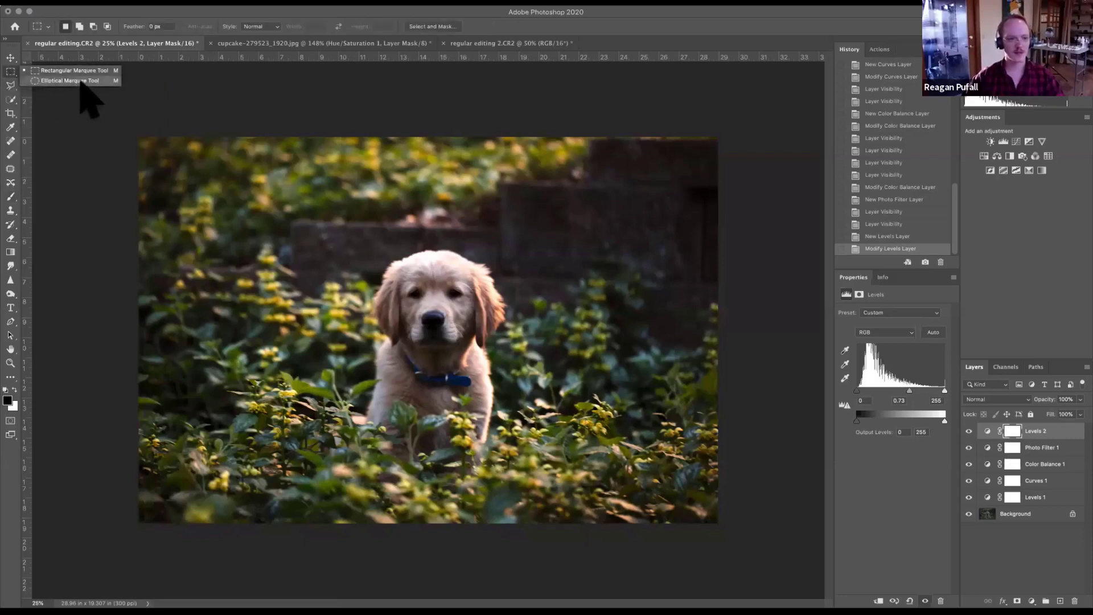
click(83, 80)
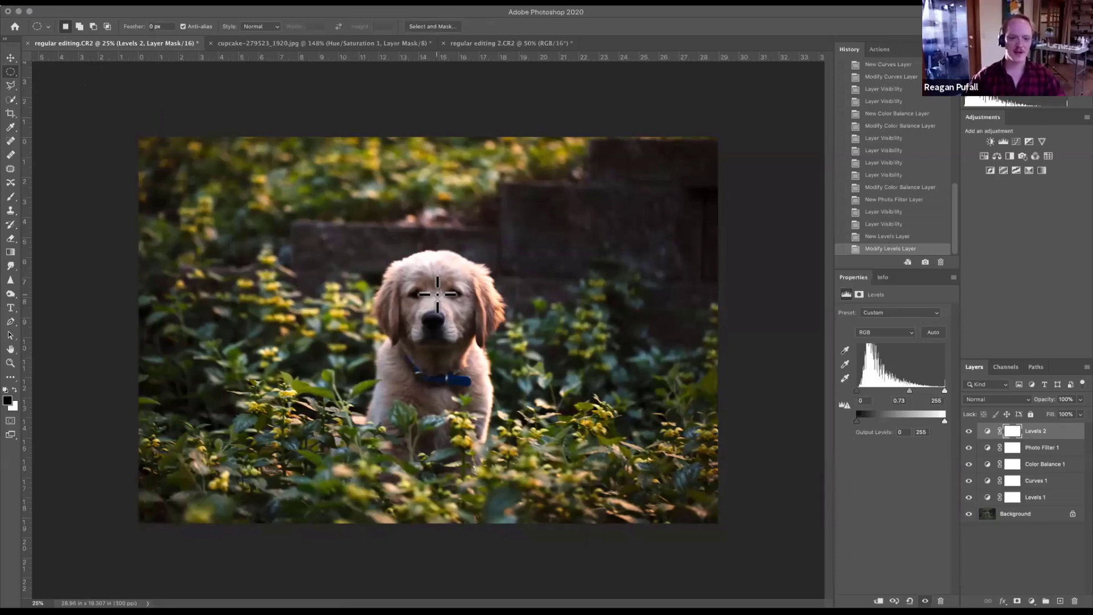
drag(446, 301, 646, 441)
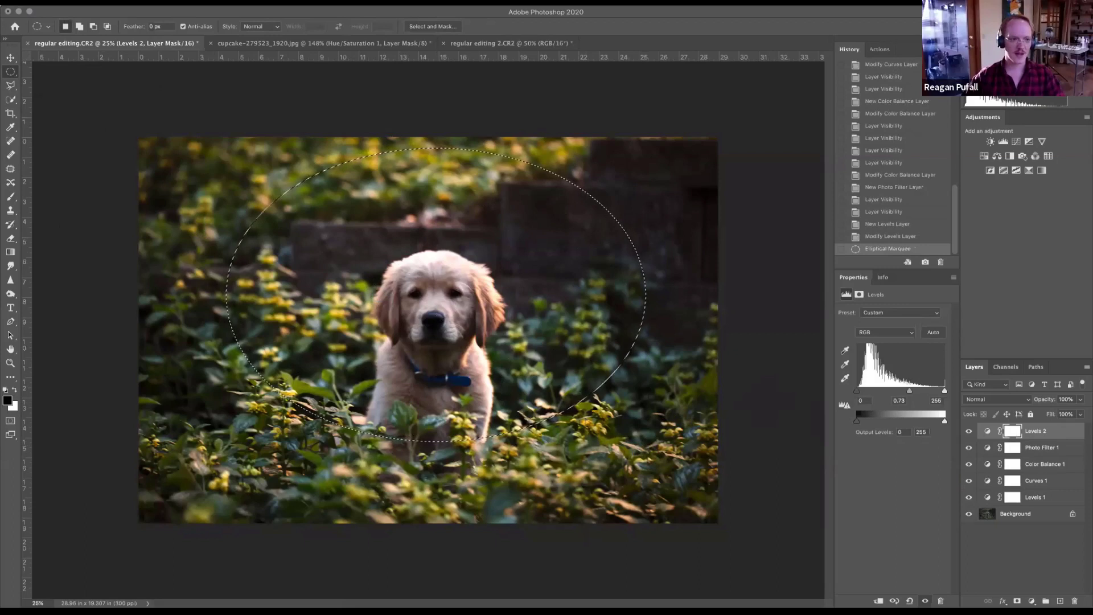
click(113, 2)
click(228, 169)
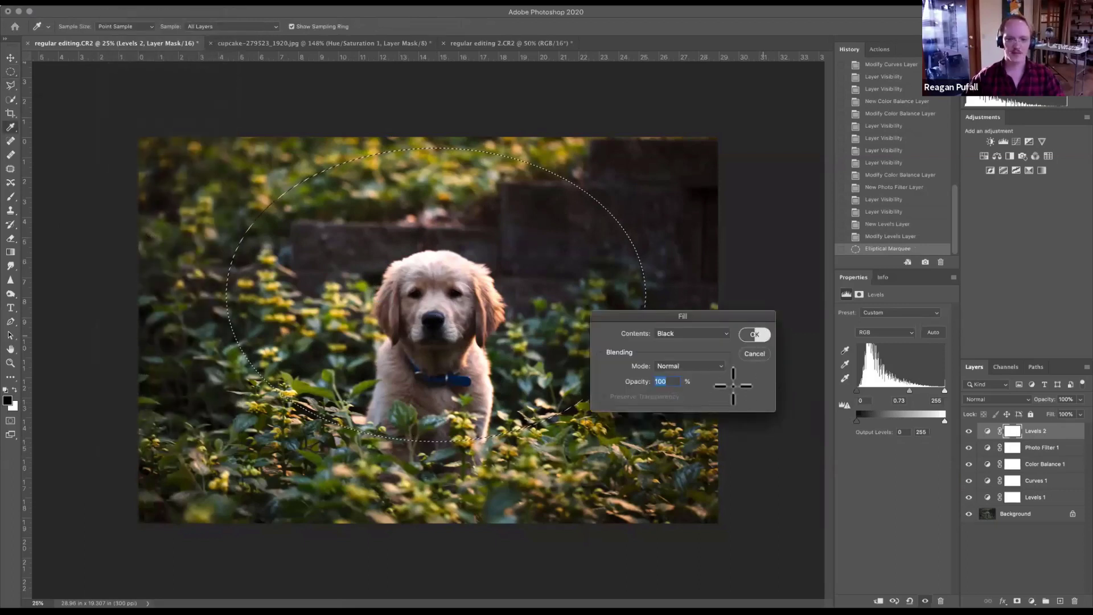
key(Return)
key(ctrl+d)
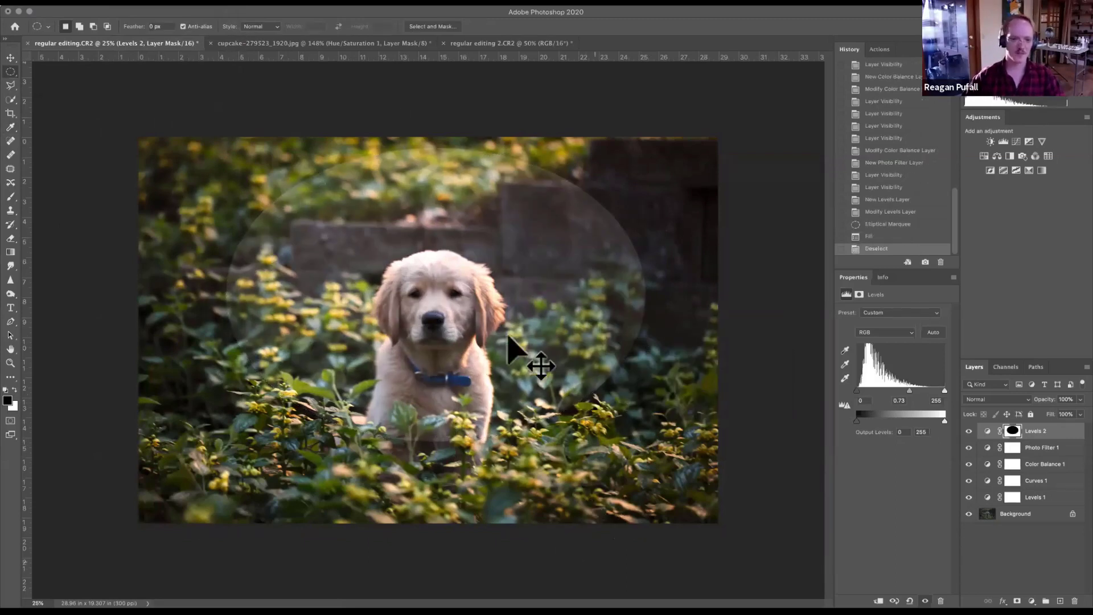
Undo the deselection and black fill on the Levels 2 mask, and clear the elliptical selection.
key(ctrl+z)
key(ctrl+z)
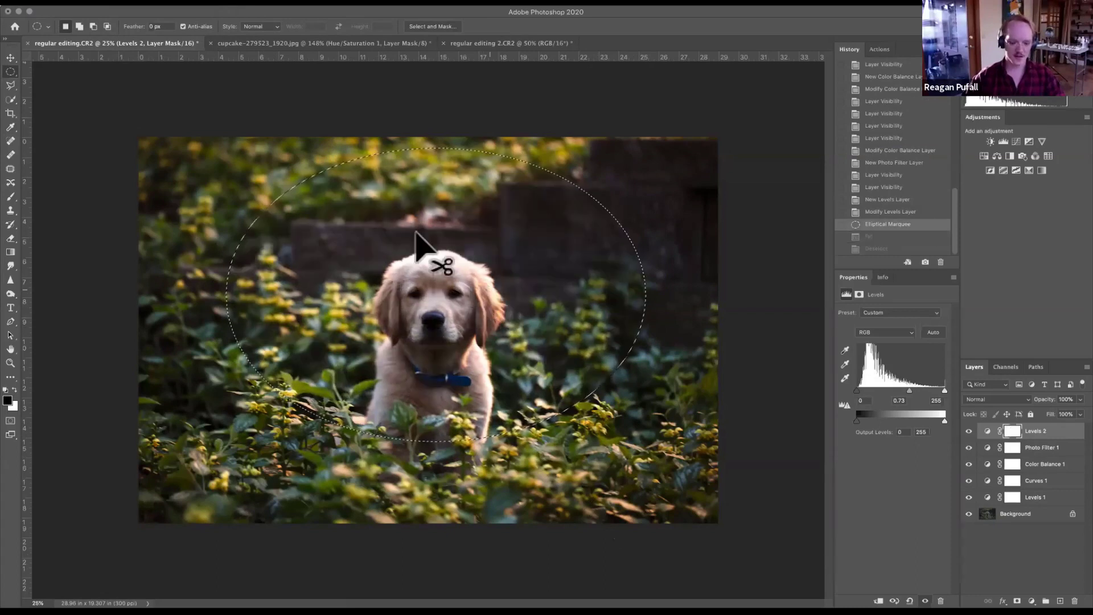
key(ctrl+d)
Set the Elliptical Marquee feather to 50 px and draw a large ellipse centred on the puppy's face.
click(152, 27)
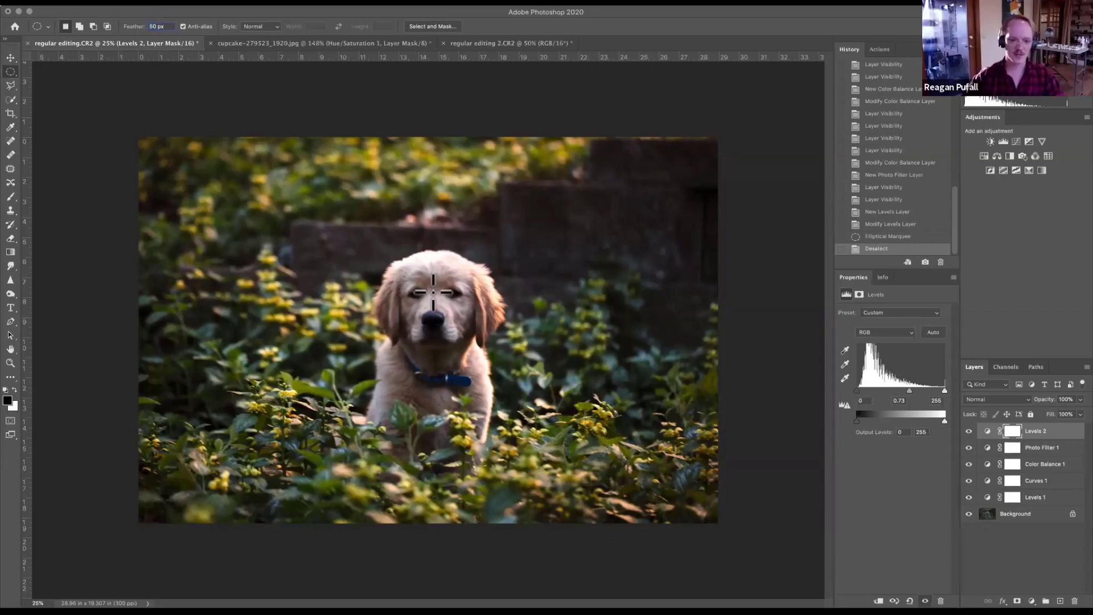
drag(433, 291, 527, 244)
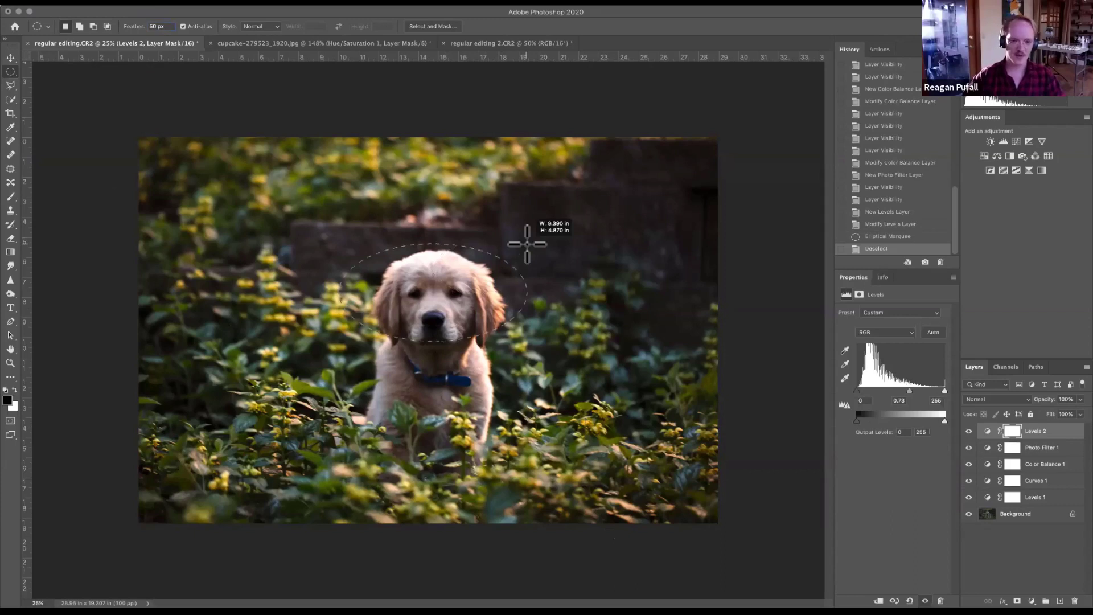
drag(517, 252, 679, 119)
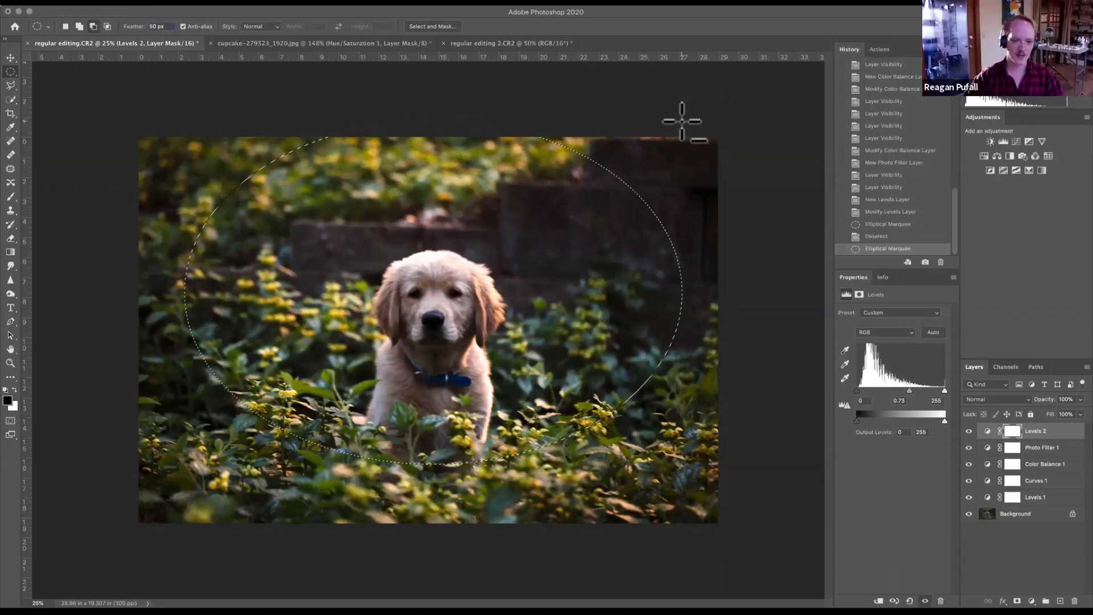
Fill the feathered ellipse with black in Normal mode at 100% opacity on the Levels 2 mask, and deselect.
click(111, 3)
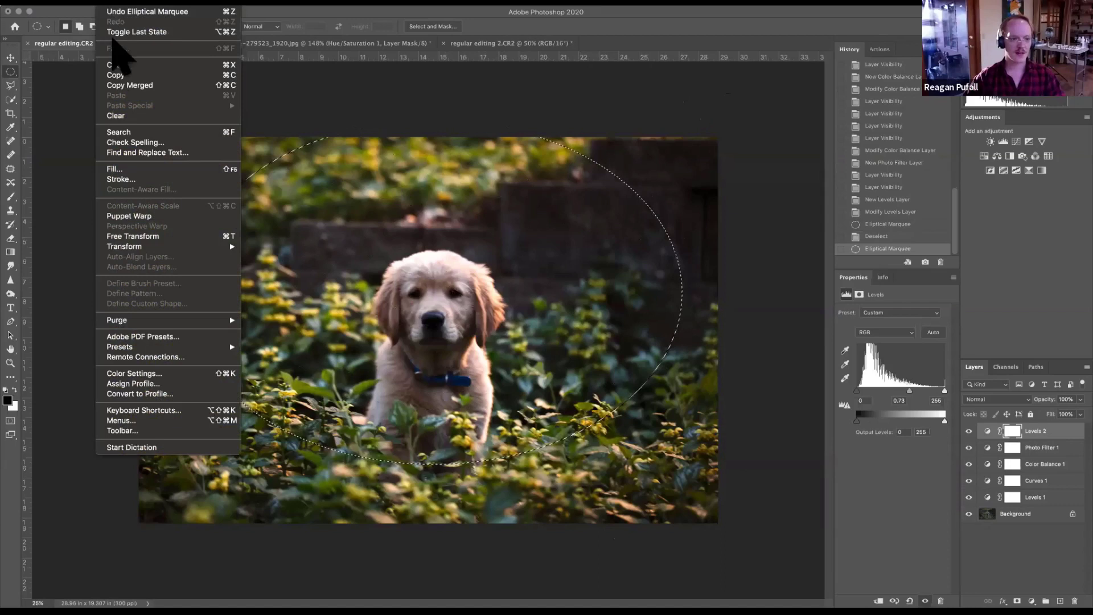
click(119, 165)
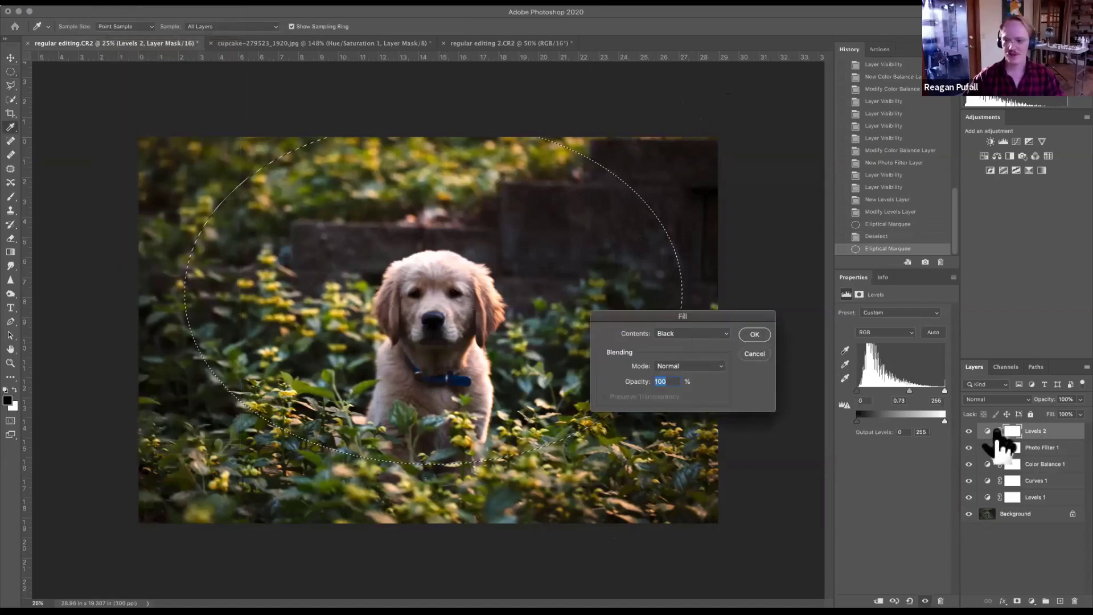
click(747, 339)
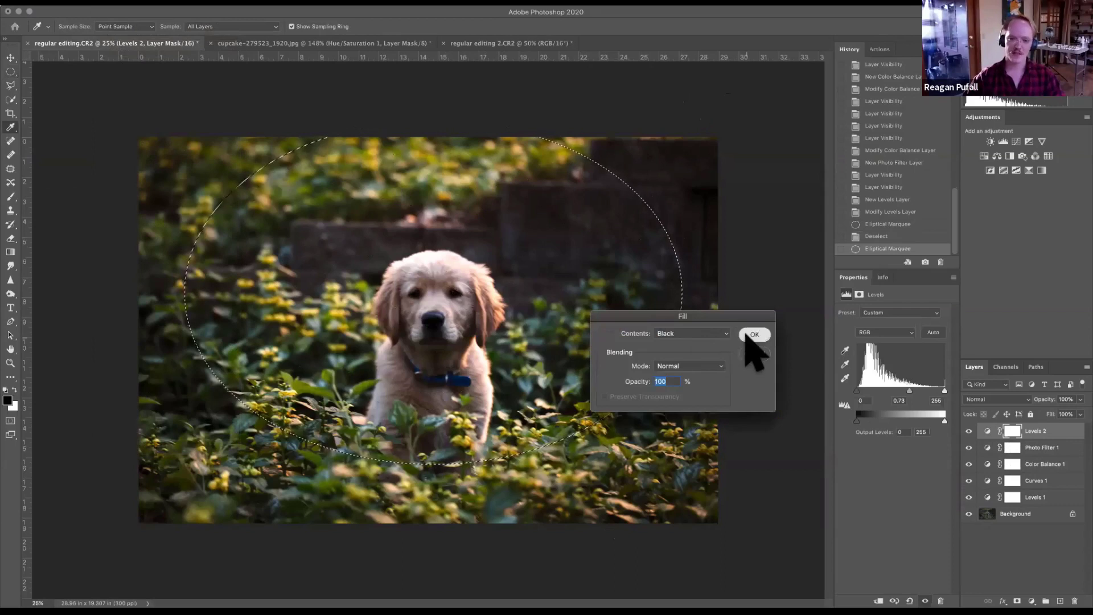
key(m)
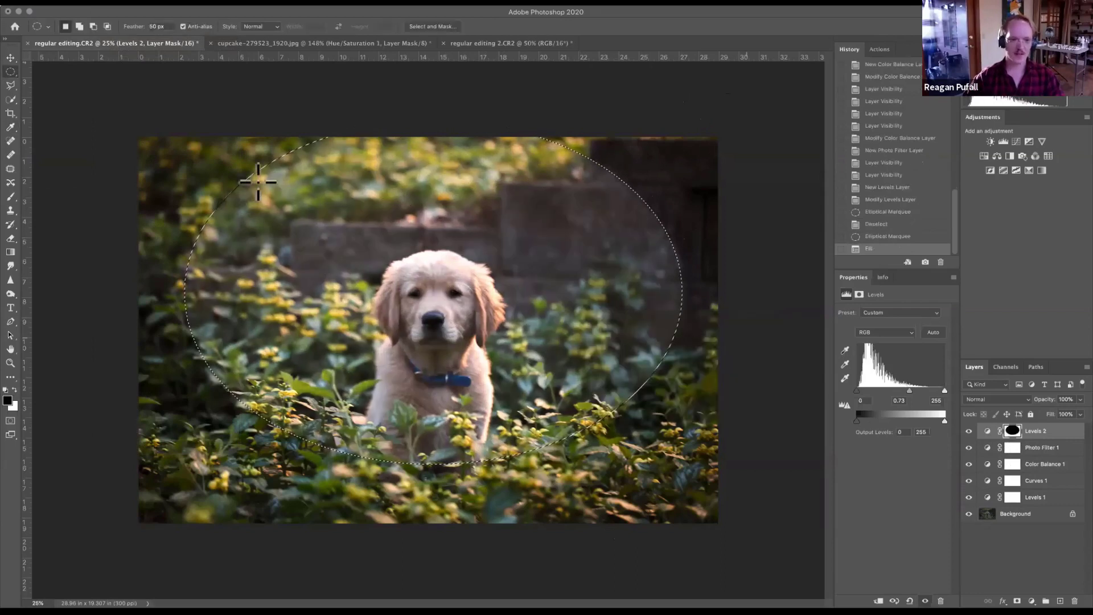
key(super+d)
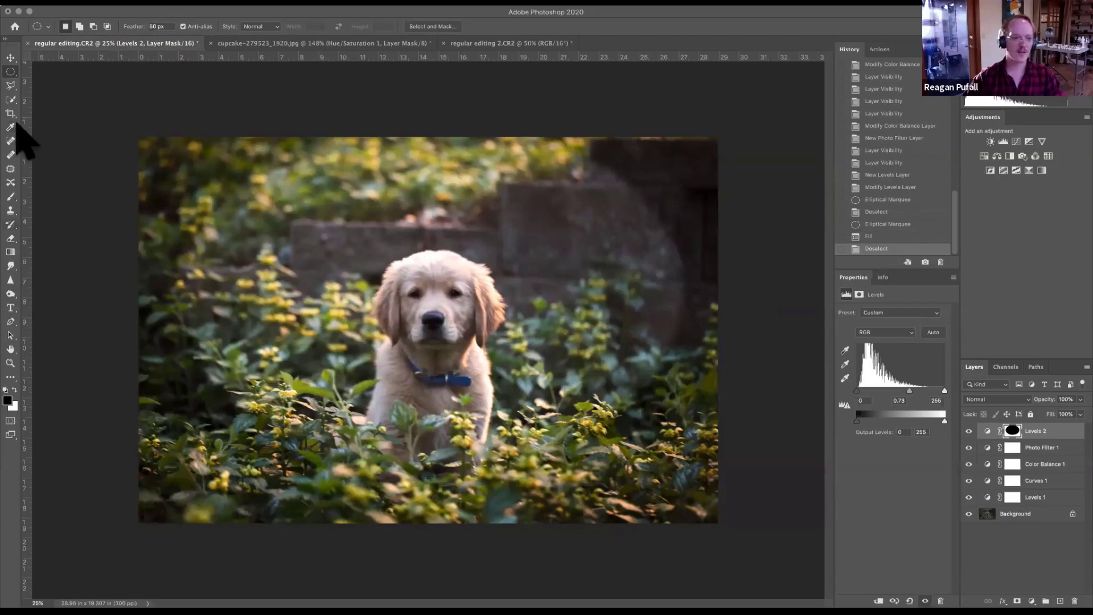
Paint black on the Levels 2 mask with a 1760 px soft round brush to smooth the vignette edge over the stone wall.
click(9, 197)
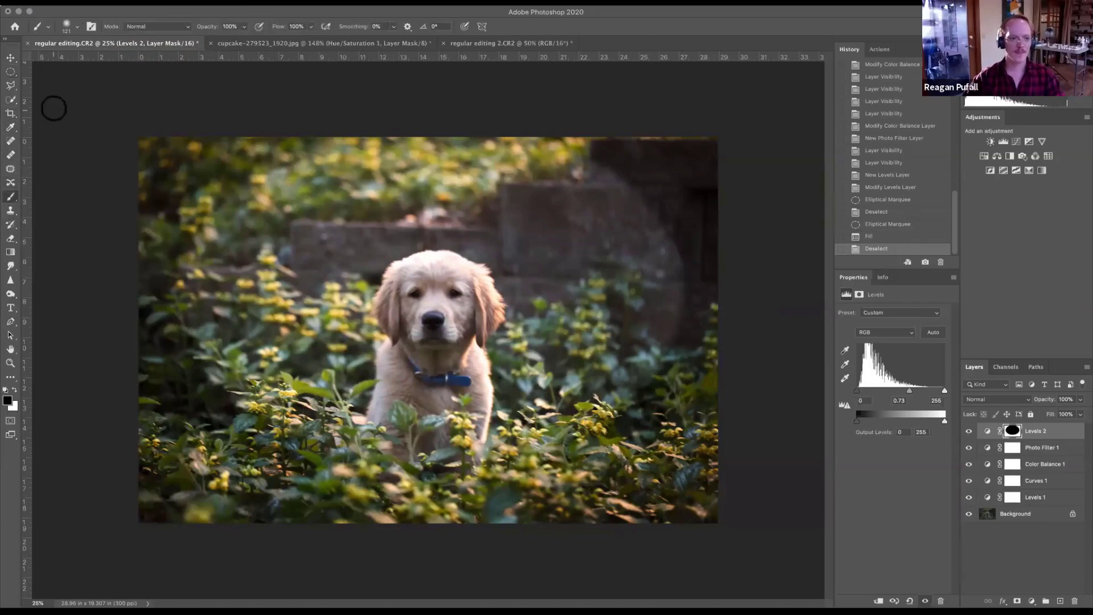
click(78, 27)
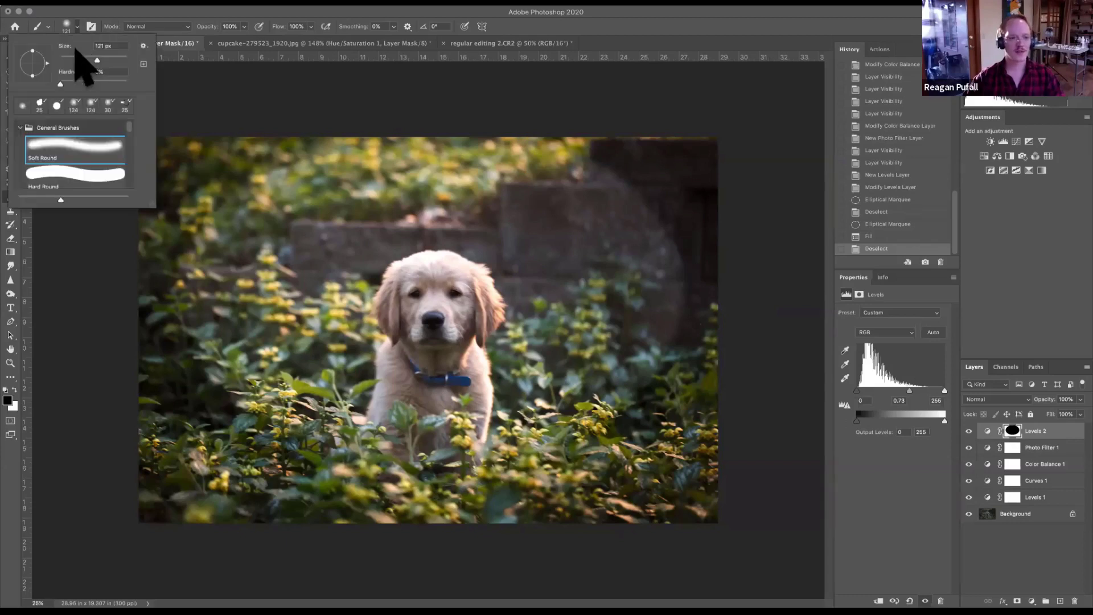
drag(97, 60, 115, 59)
click(360, 166)
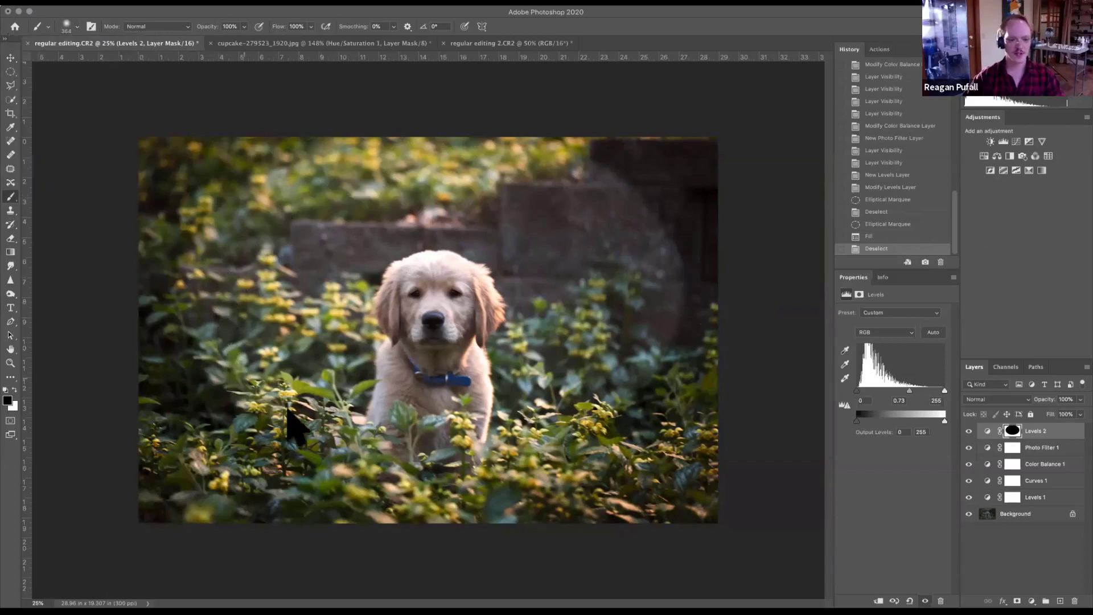
click(664, 453)
key(super+z)
right_click(507, 419)
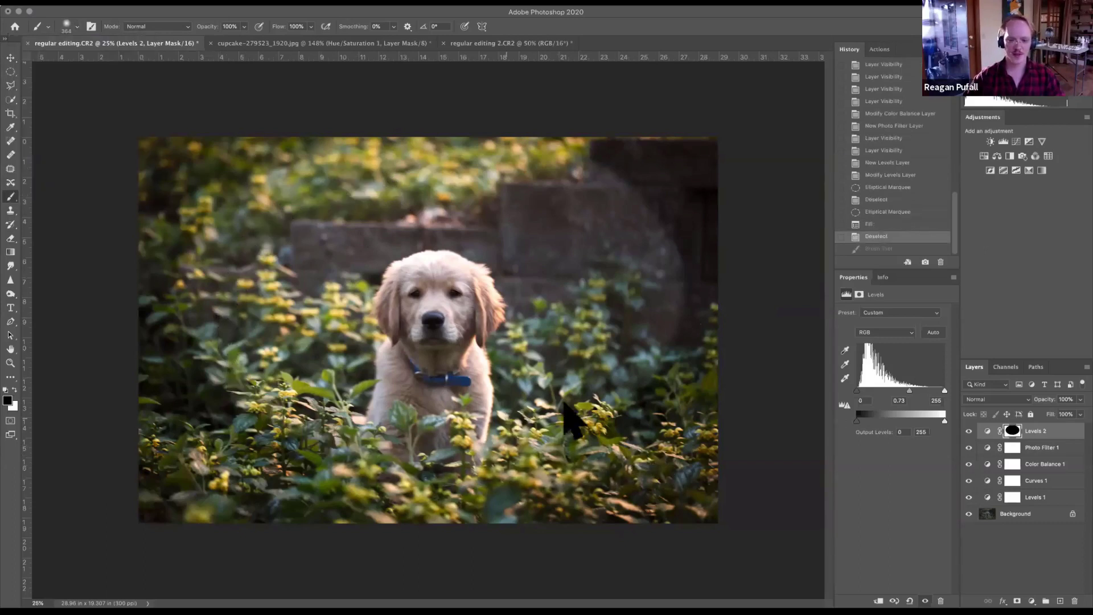
mouse_move(683, 439)
mouse_down()
mouse_move(614, 449)
mouse_move(633, 446)
mouse_up()
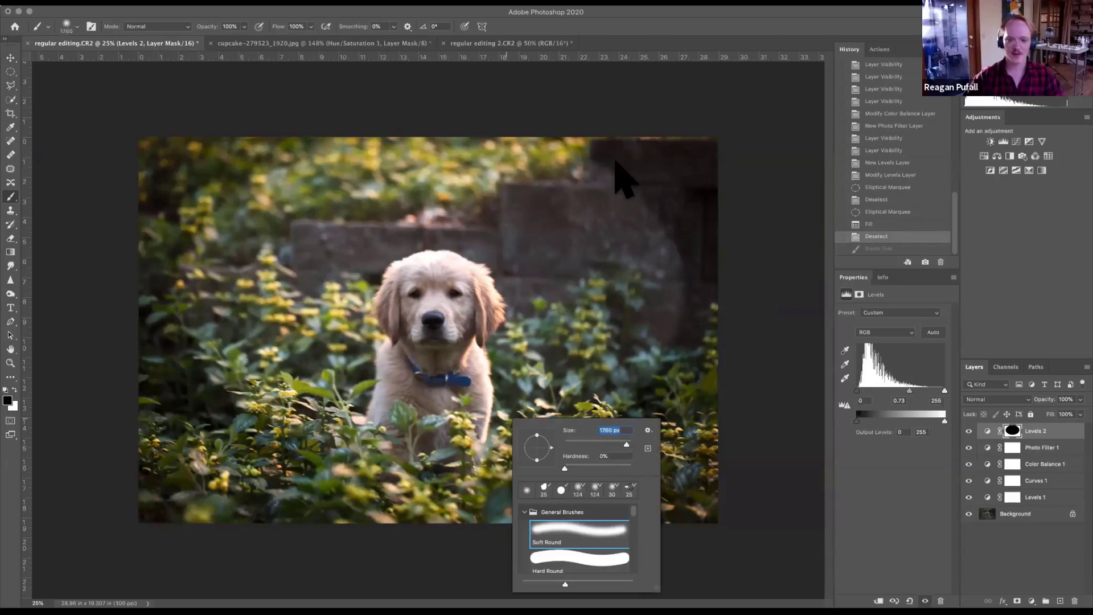
click(556, 188)
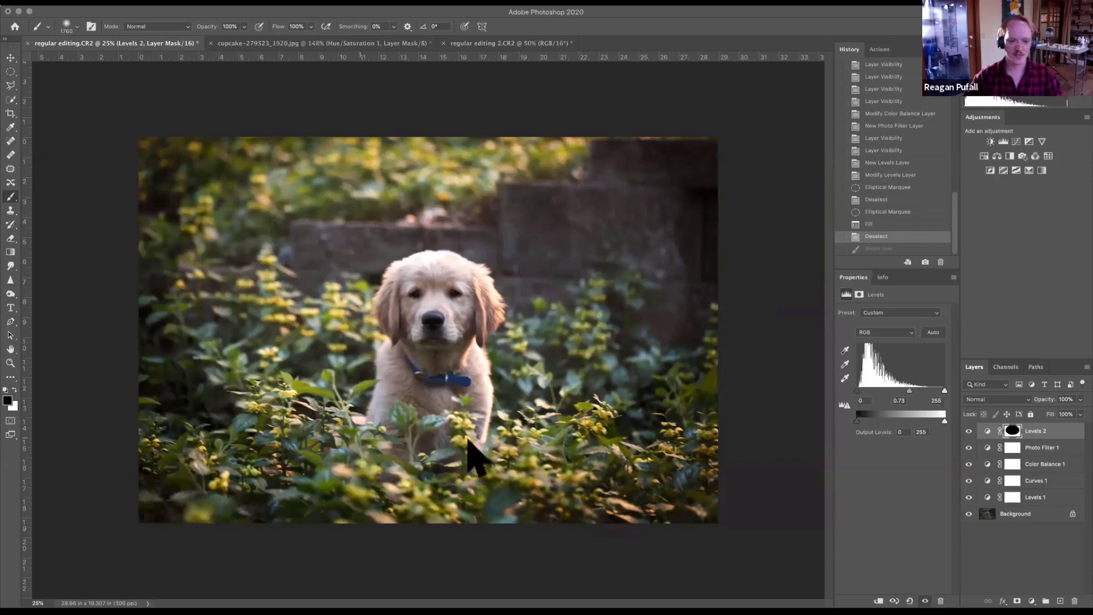
key(ctrl+shift+z)
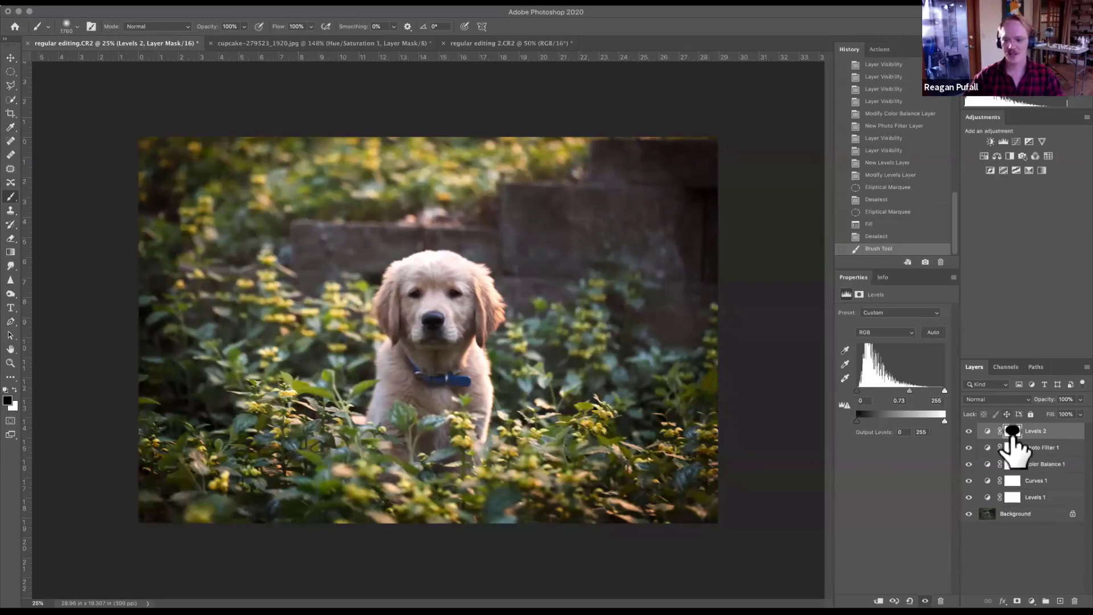
Compare the photo with and without the Levels 2 adjustment and rename that layer Vignette.
click(968, 431)
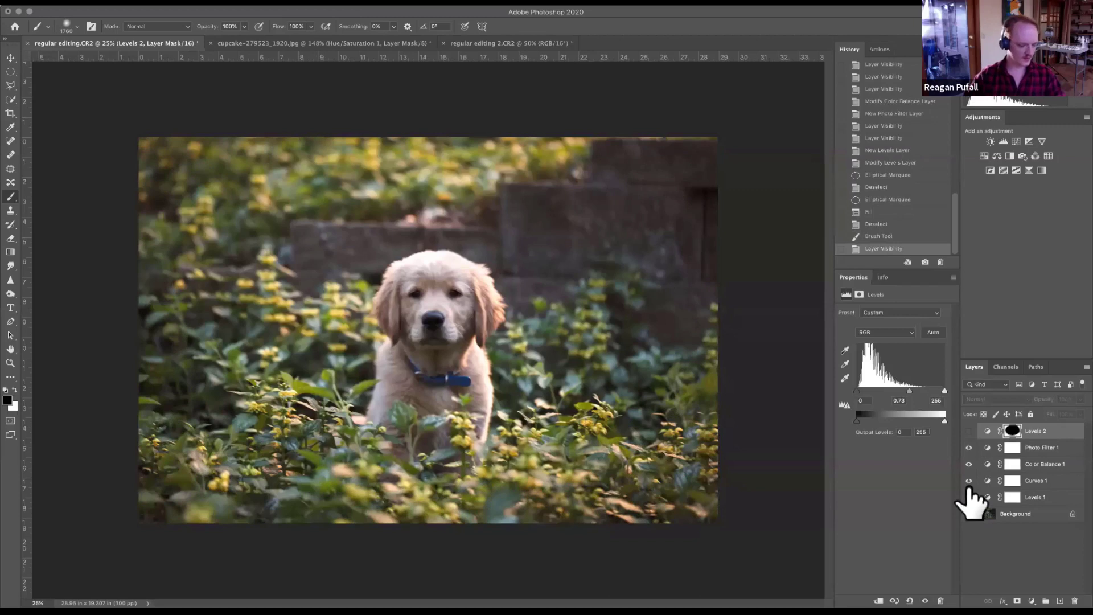
click(968, 494)
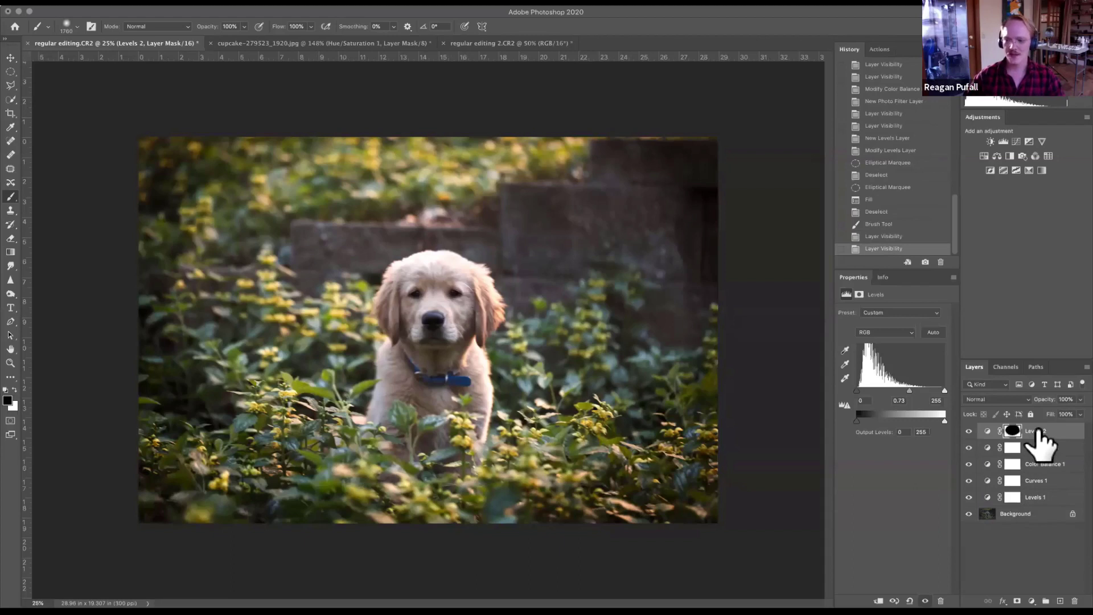
click(1036, 431)
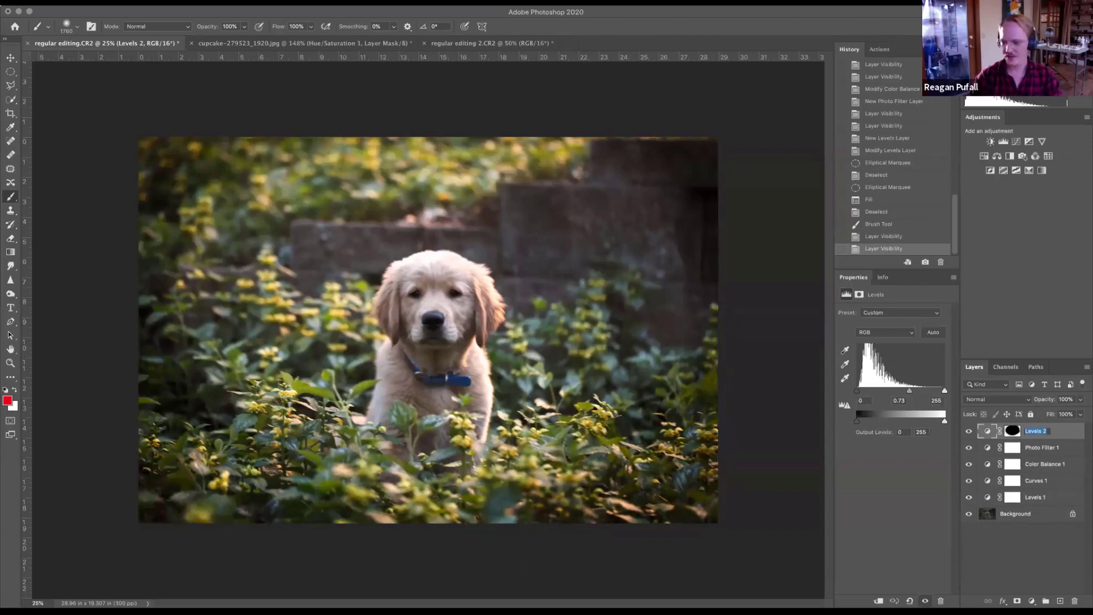
key(Return)
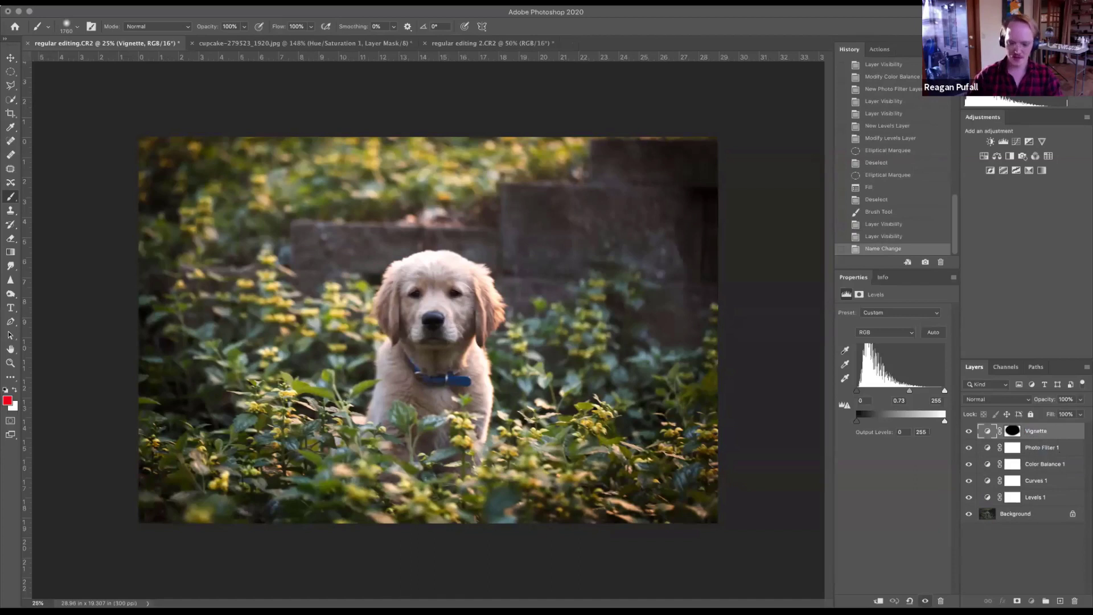
Rename both the Photo Filter 1 and Color Balance 1 layers as Warming Layer.
double_click(1036, 448)
text(WA)
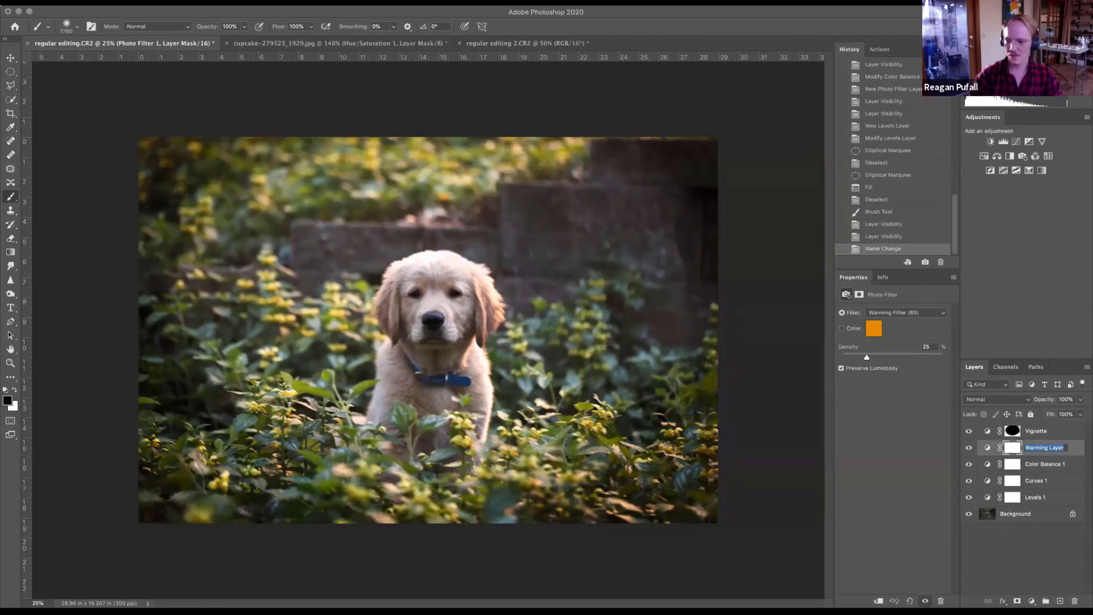
key(Return)
click(968, 464)
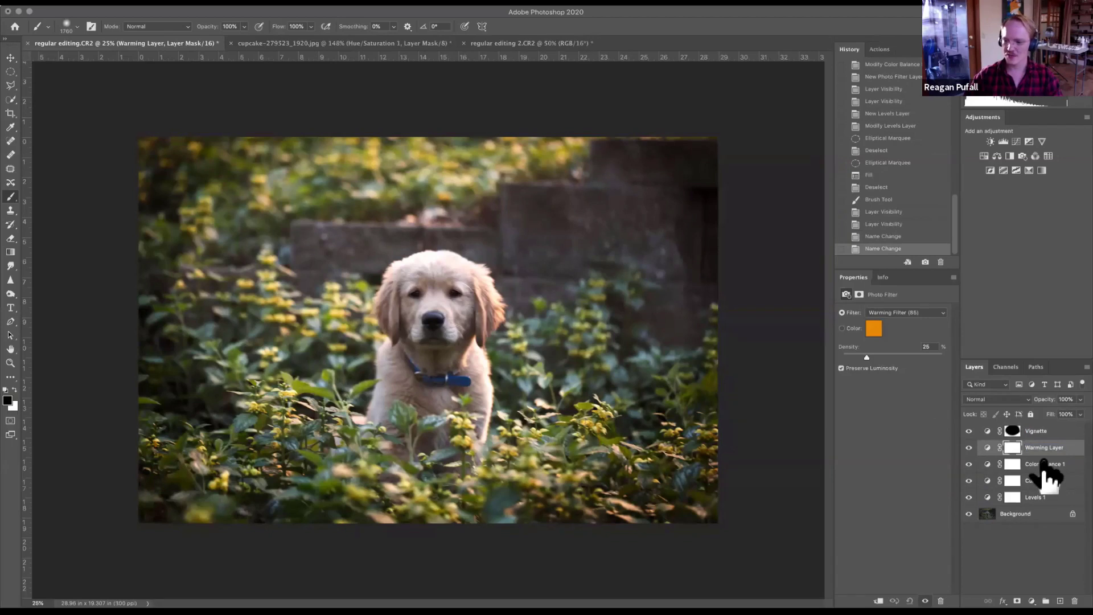
click(1047, 464)
text(Warming Layer)
key(Return)
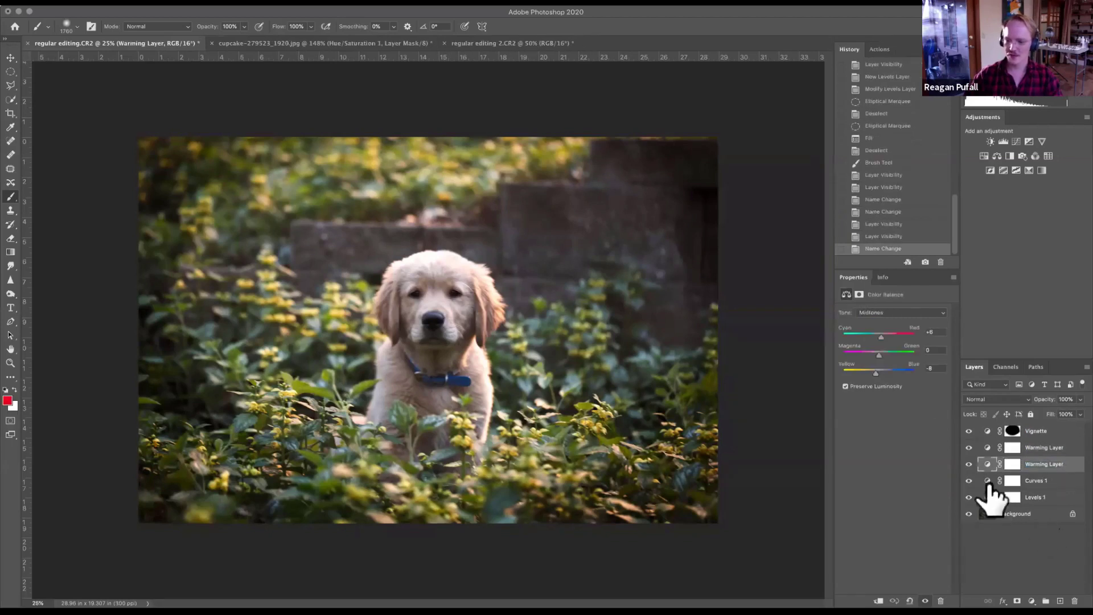
Rename the Levels 1 layer as Brightening and the Curves 1 layer as contrast, leaving no layer selected.
click(968, 497)
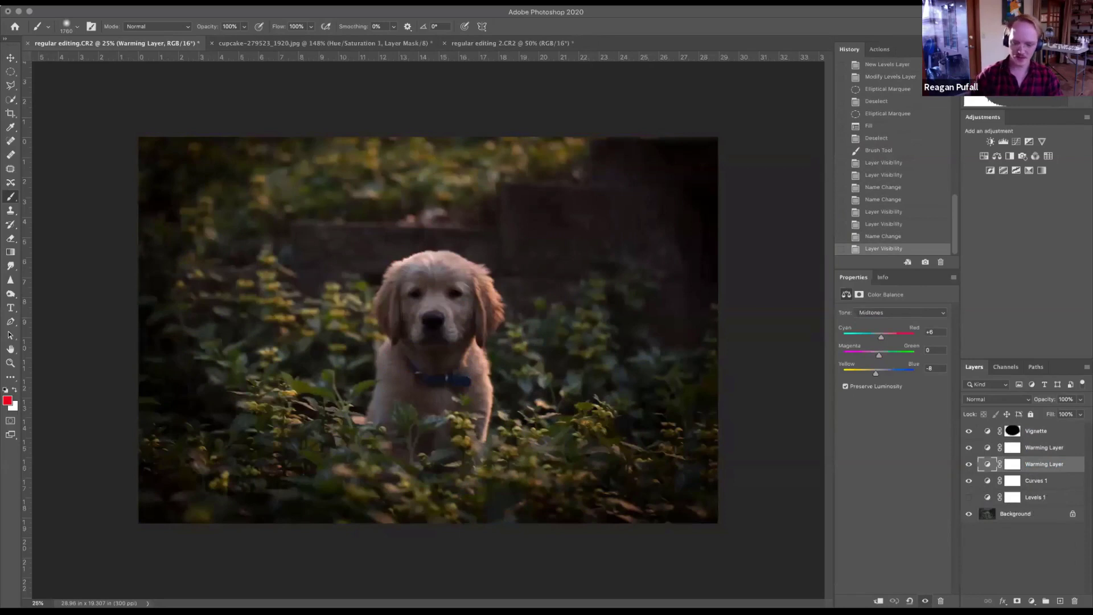
click(968, 496)
double_click(1035, 497)
text(Brightening)
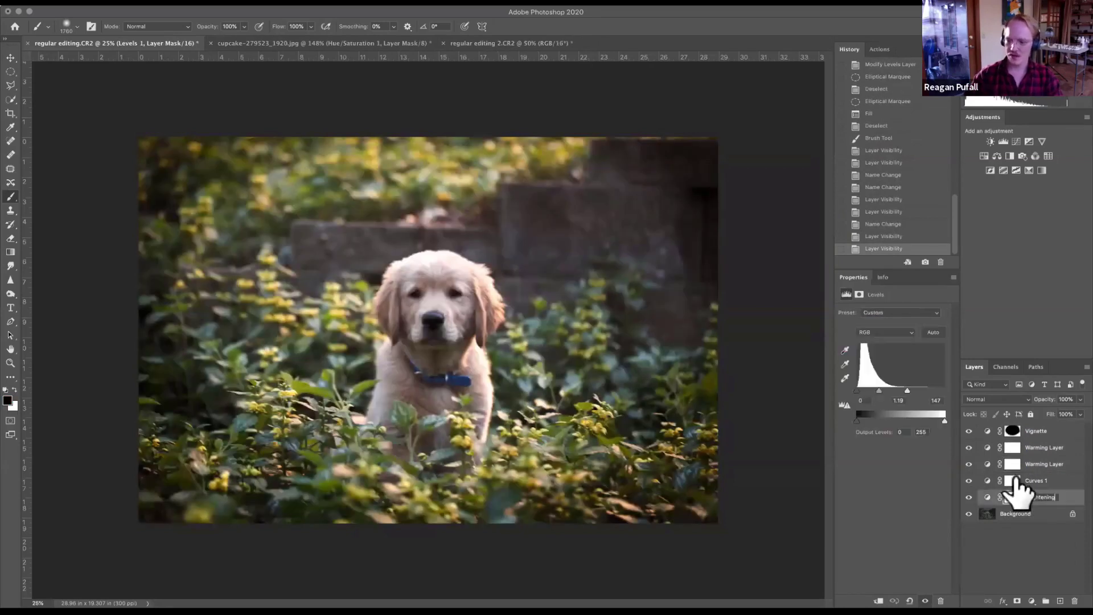
double_click(1035, 480)
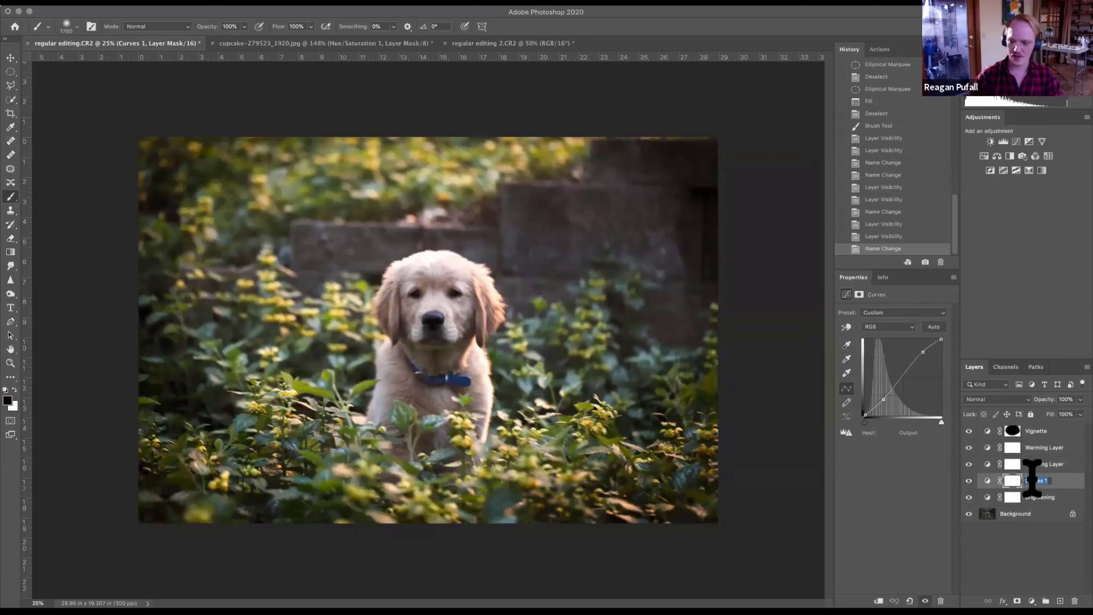
text(contrast)
mouse_move(968, 514)
mouse_down()
mouse_move(970, 481)
mouse_move(969, 514)
mouse_up()
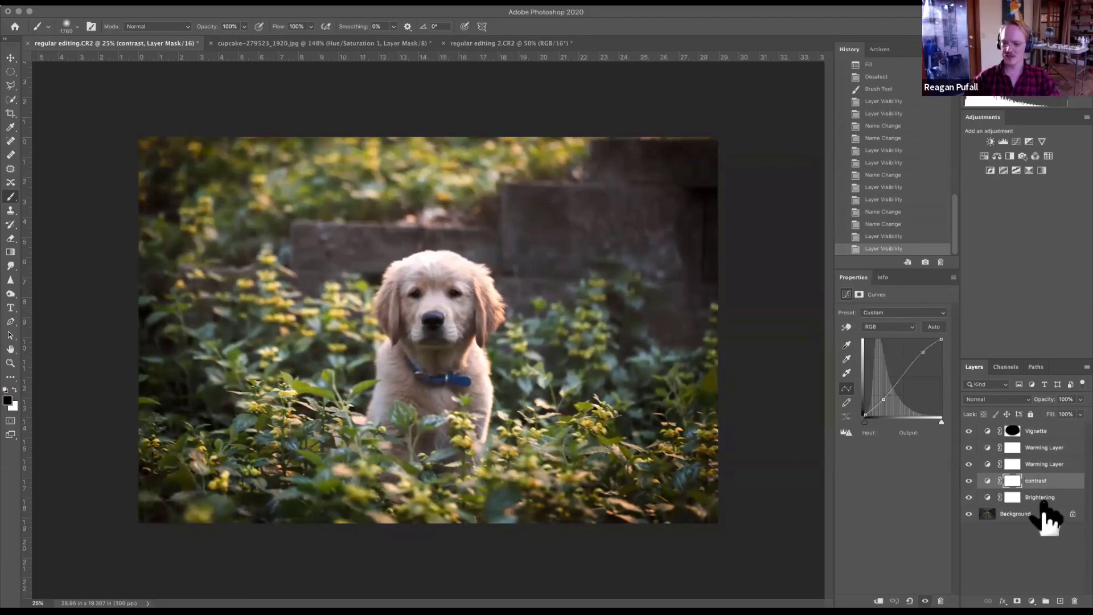
click(1056, 543)
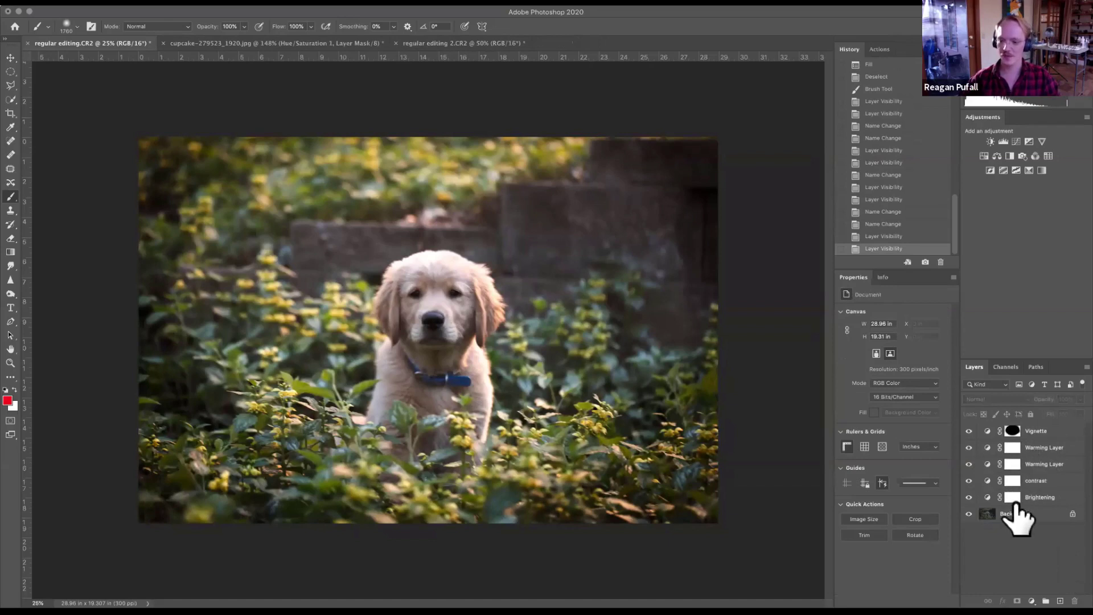
Group the Brightening and contrast layers and name the group Tone Adjustments.
click(1044, 503)
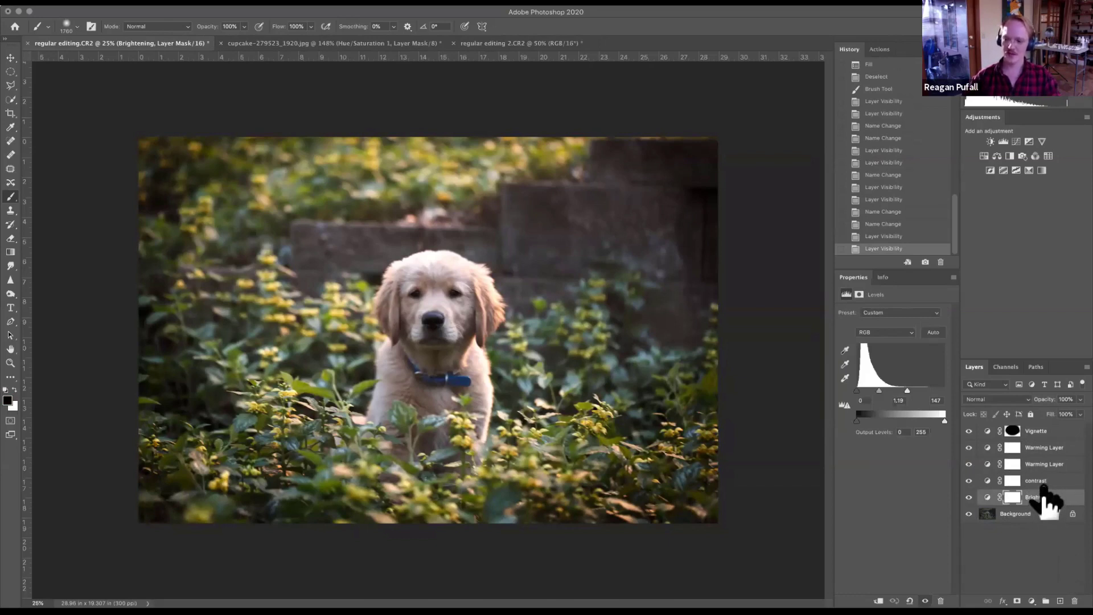
shift+click(1036, 480)
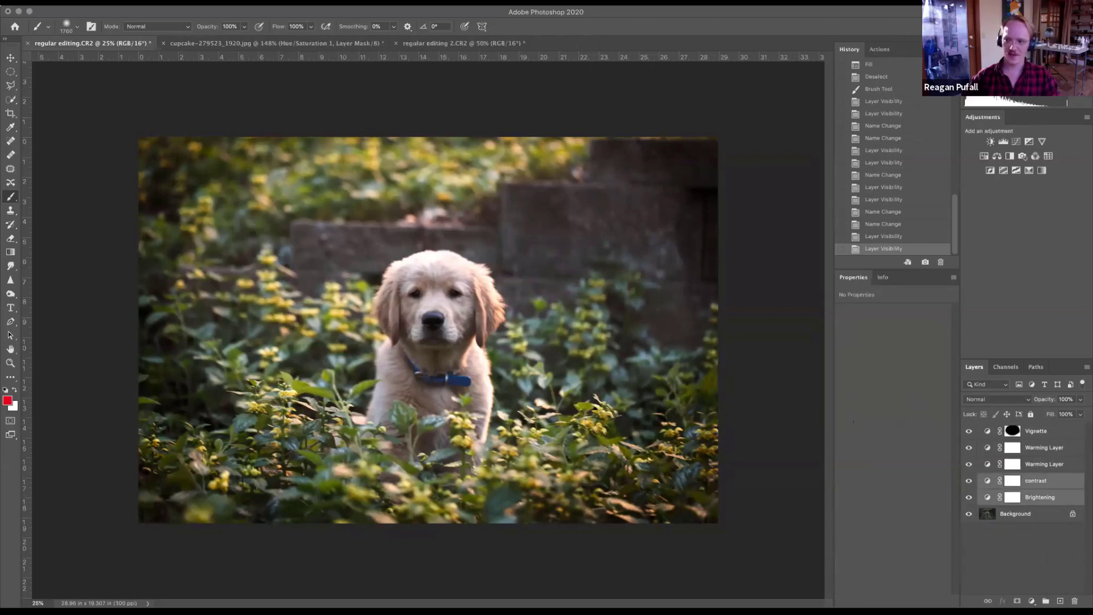
key(super+g)
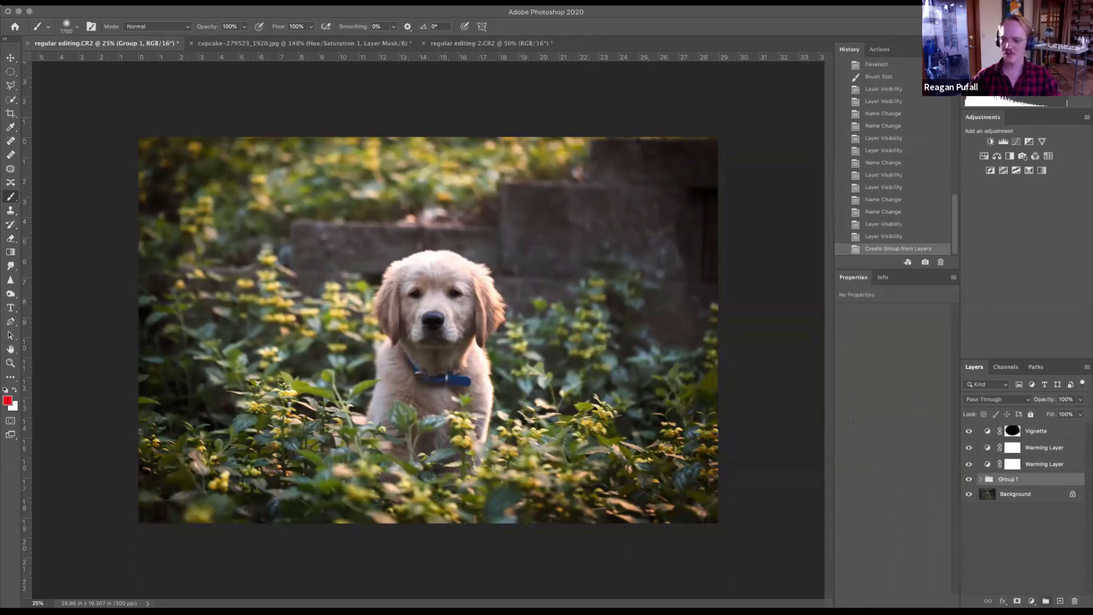
double_click(1008, 479)
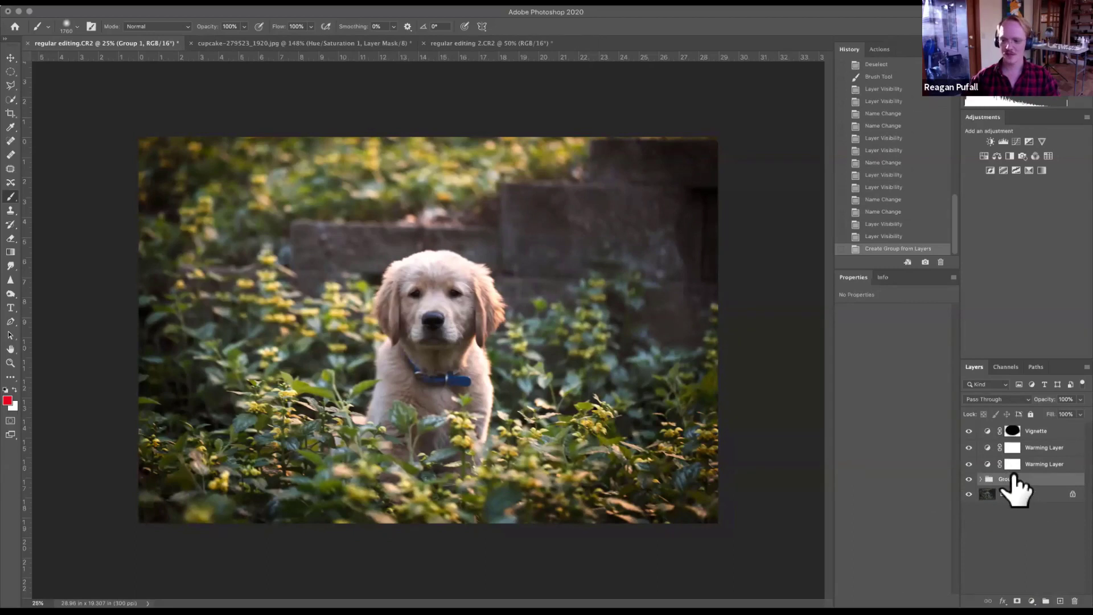
text(Tone Adjus)
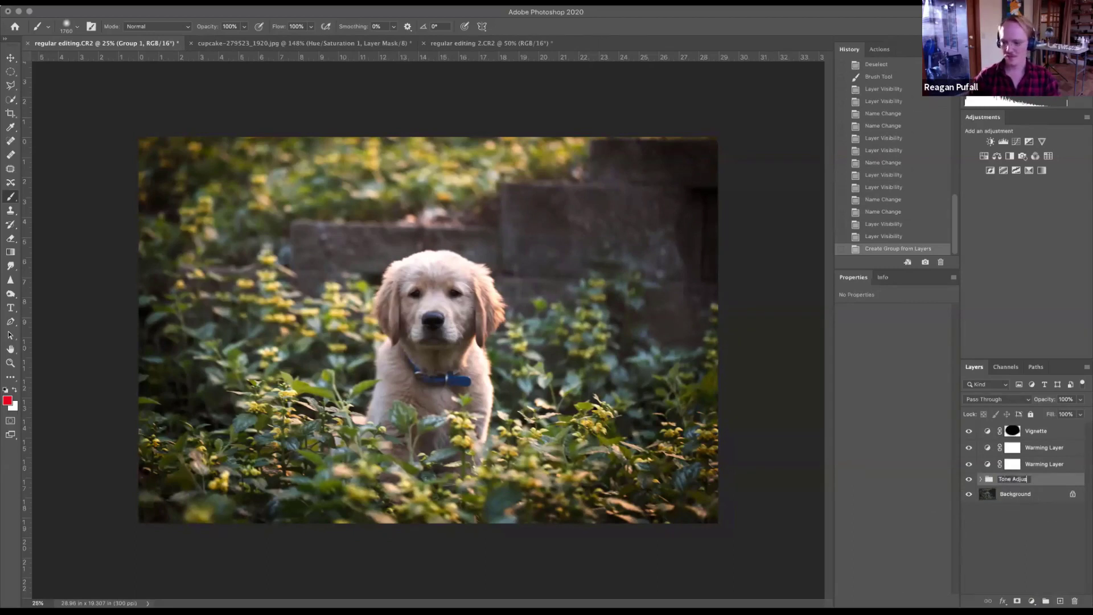
text(tments)
key(Return)
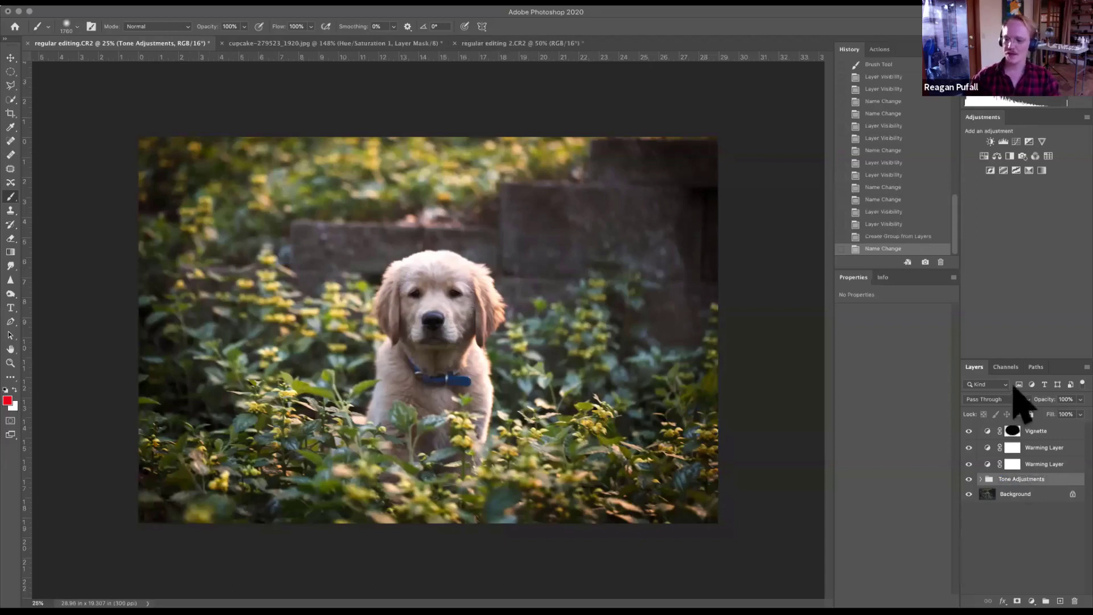
Group the two Warming Layer adjustments and name the group Color Adjustments.
shift+click(1044, 462)
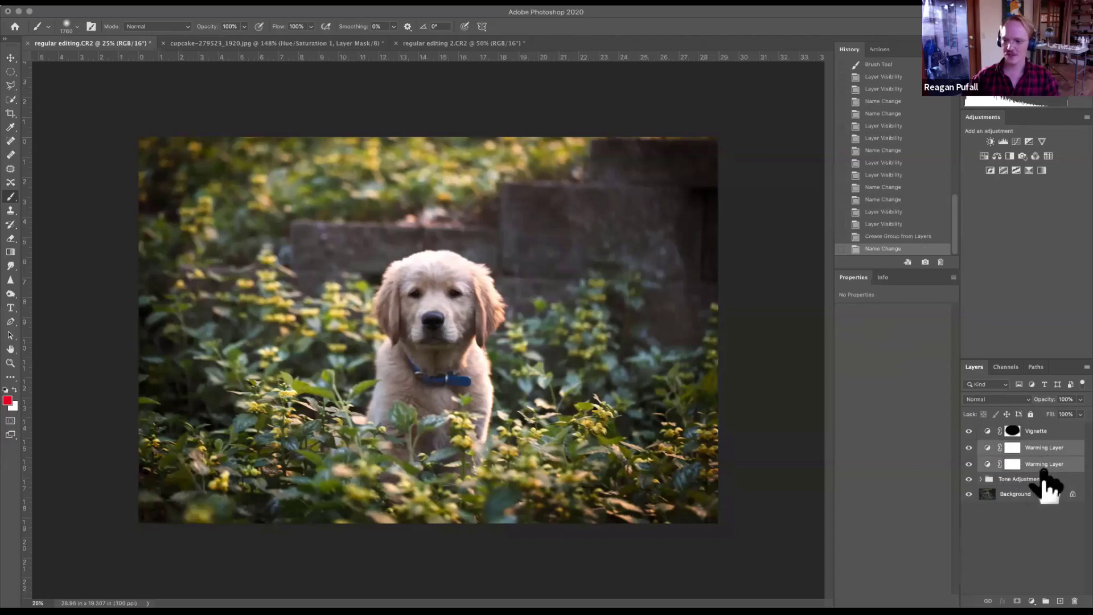
key(super+g)
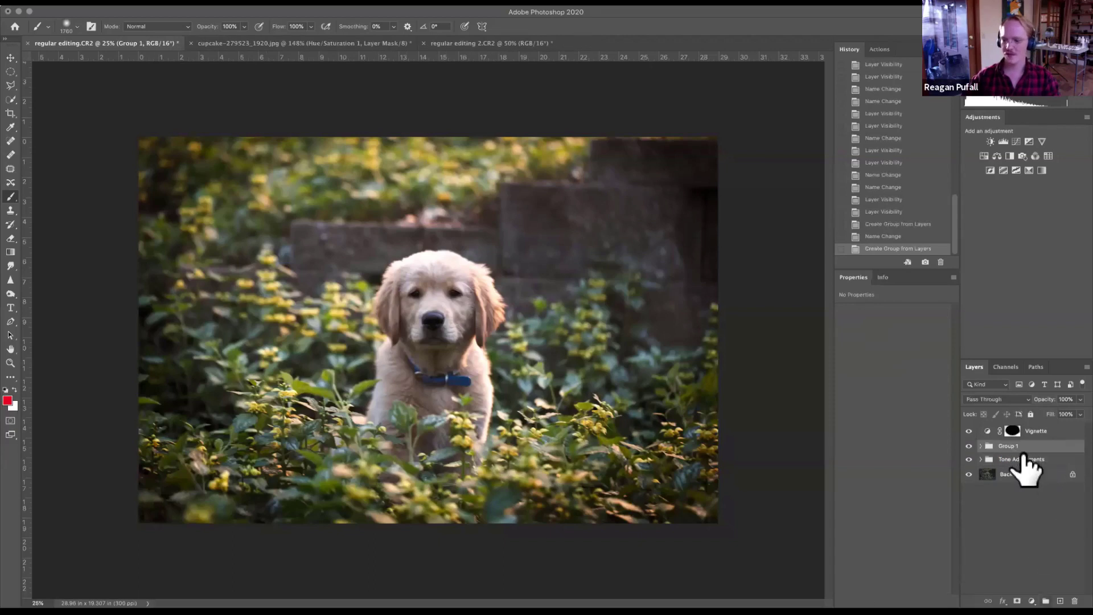
double_click(1007, 446)
text(Color Adjustments)
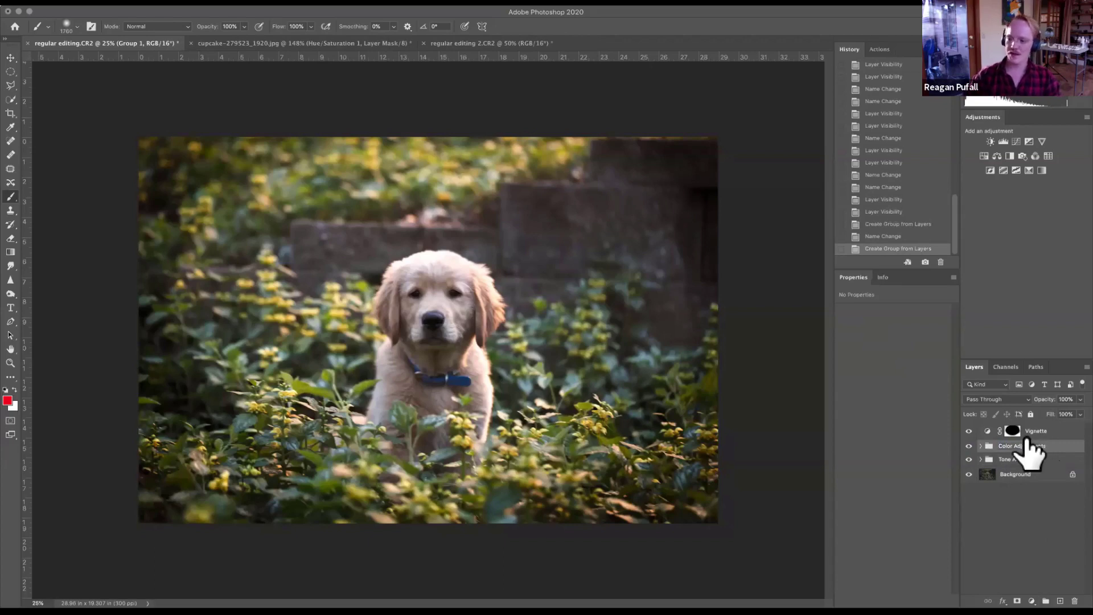
key(Return)
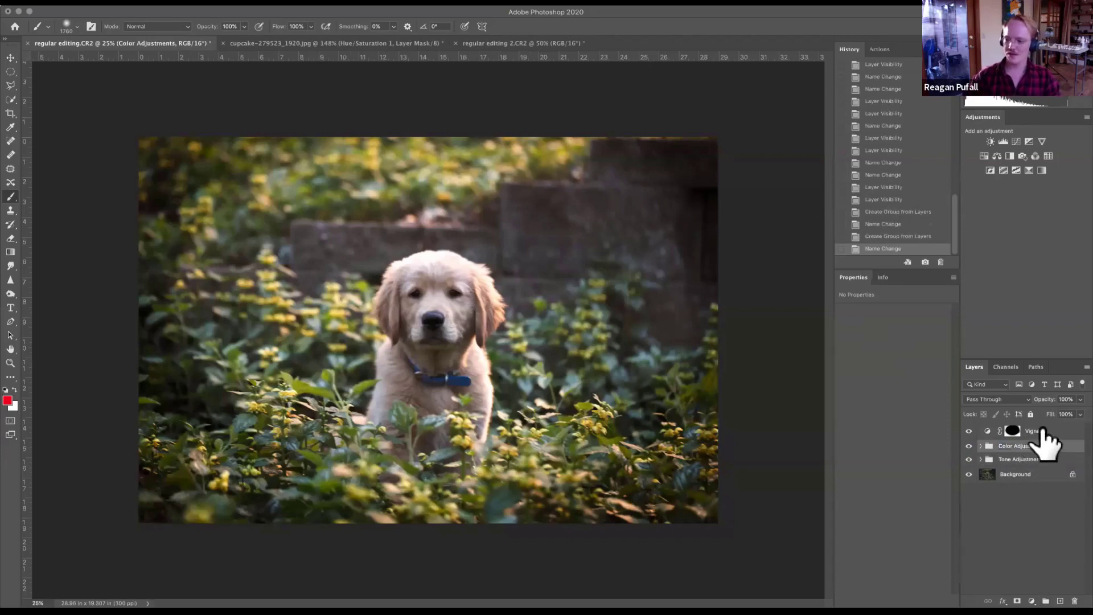
Compare the photo with the Tone Adjustments and Color Adjustments groups hidden and shown.
click(968, 459)
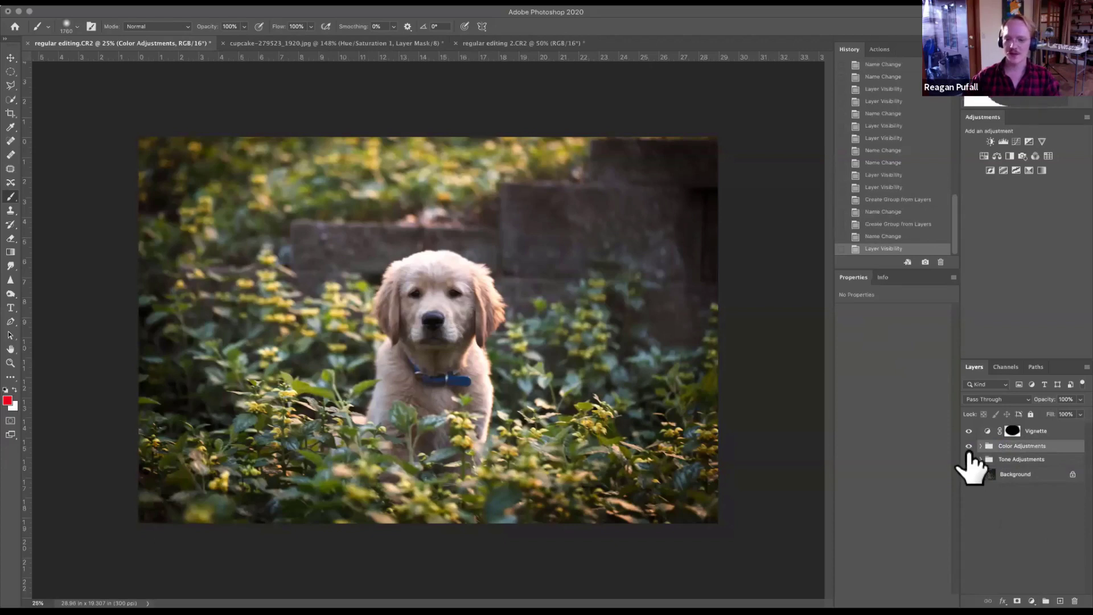
click(970, 459)
click(970, 455)
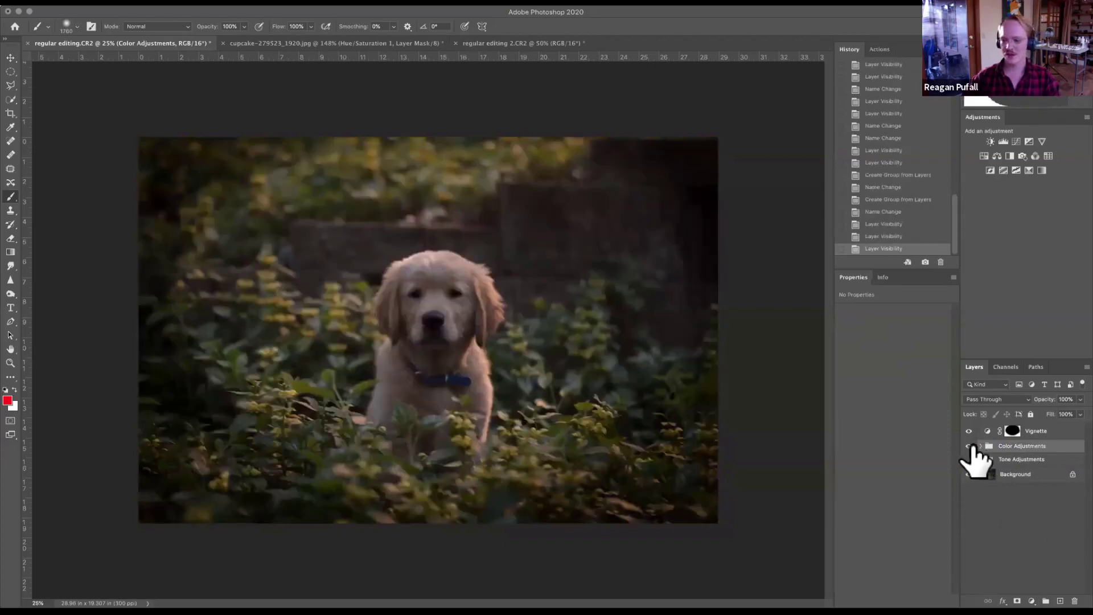
click(970, 446)
click(970, 459)
click(968, 445)
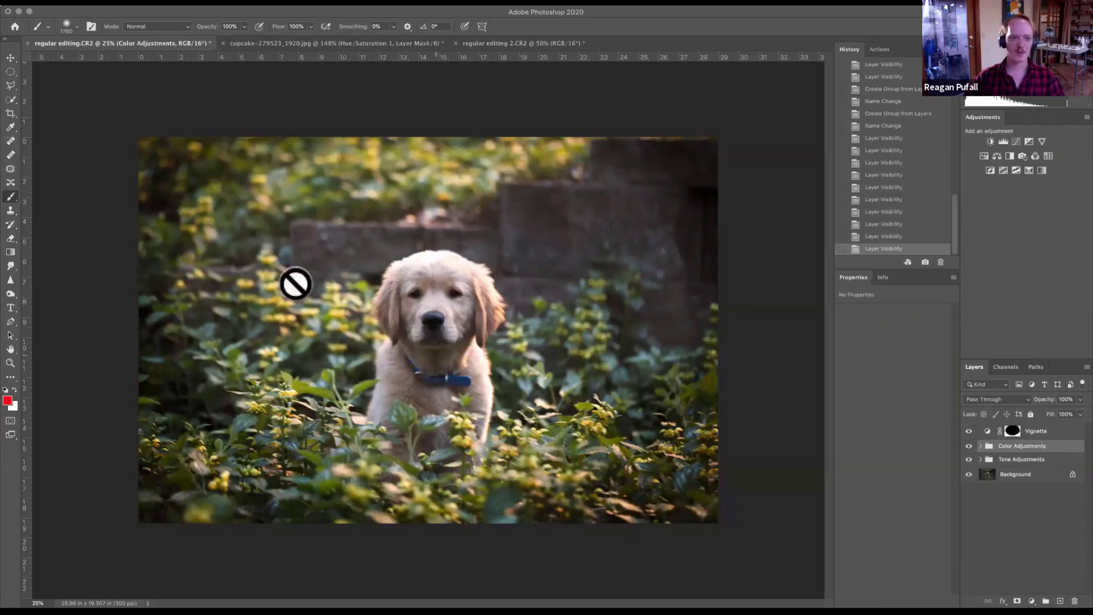
Open the raw photo landscape-crabs.CR2 from the Files folder.
click(89, 2)
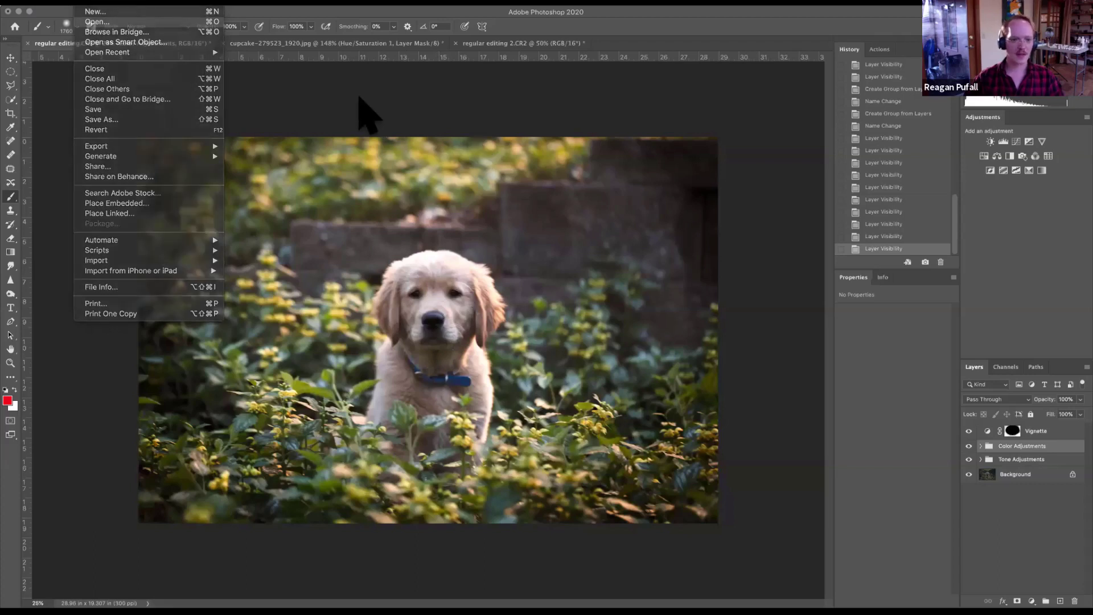
key(super+o)
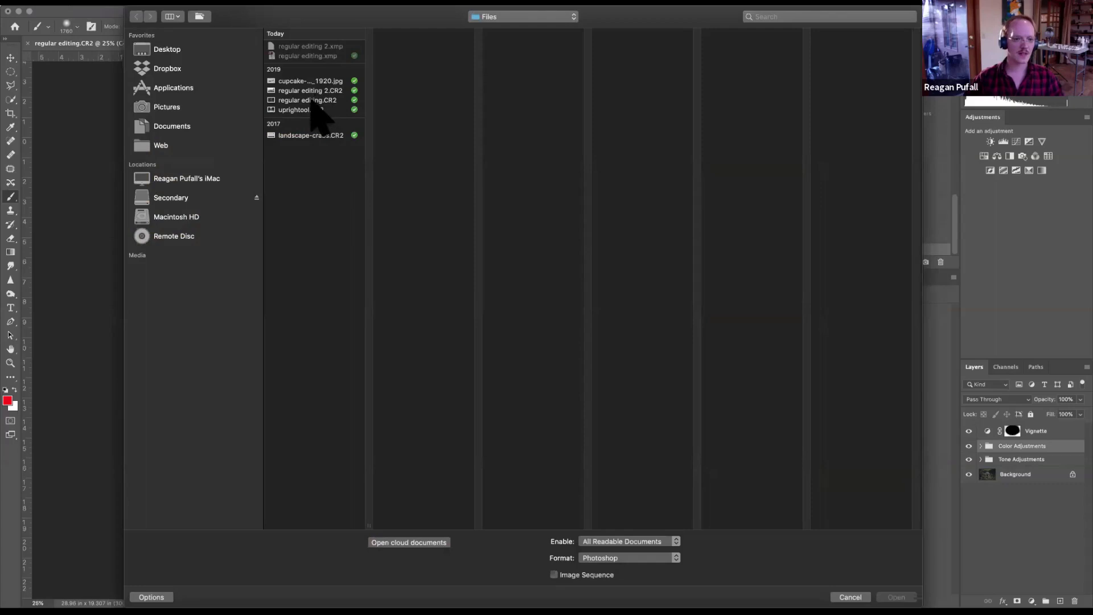
click(313, 100)
key(Down)
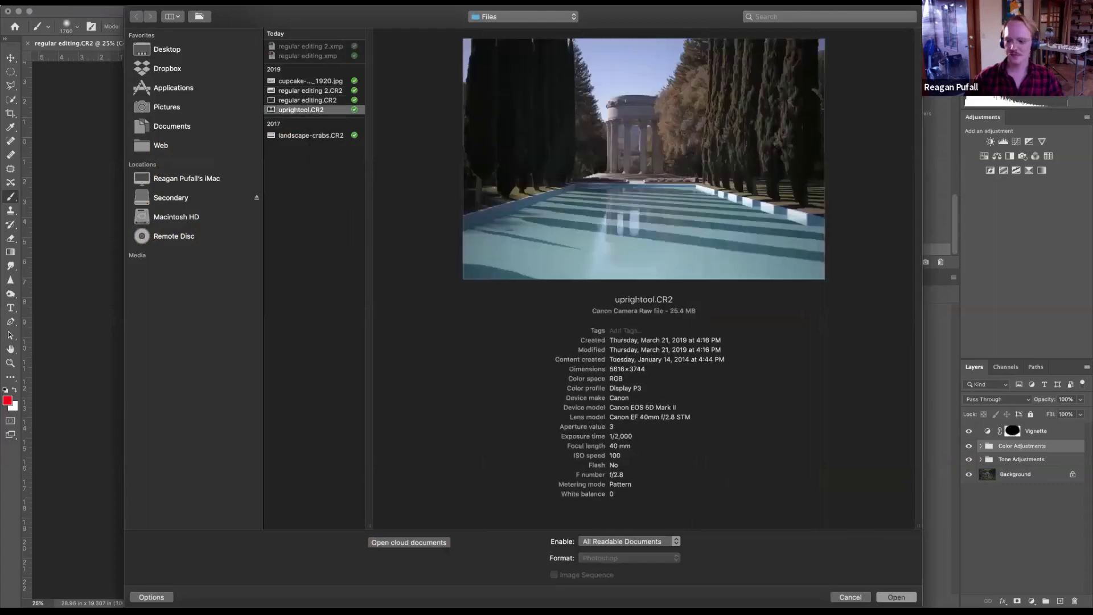
key(Down)
key(Return)
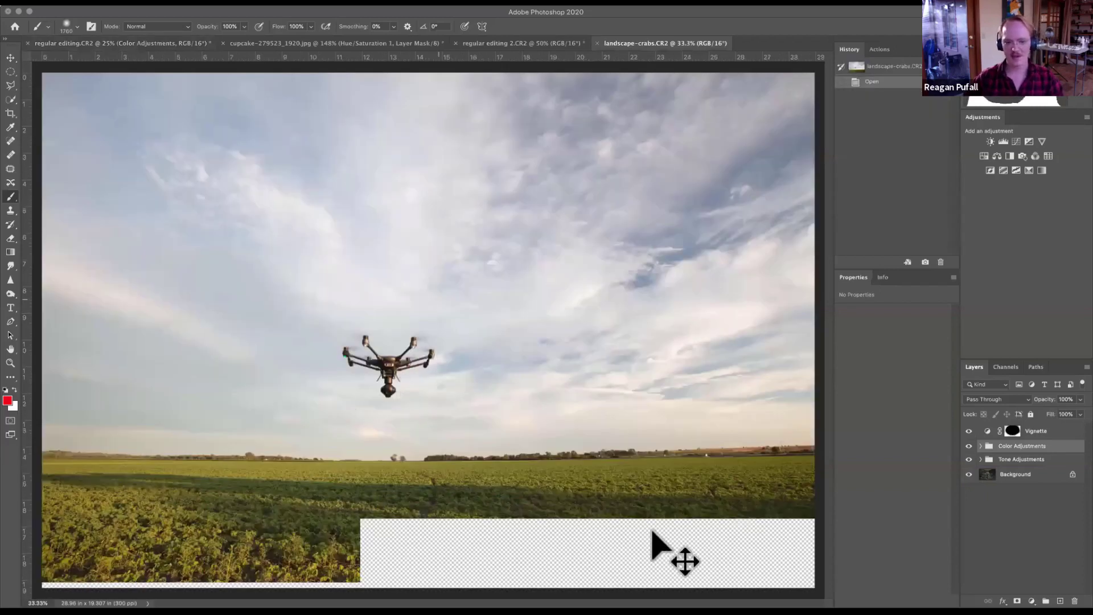
Inspect the drone, the sky and the field below it at zoom levels from 25% to 50%.
key(super+minus)
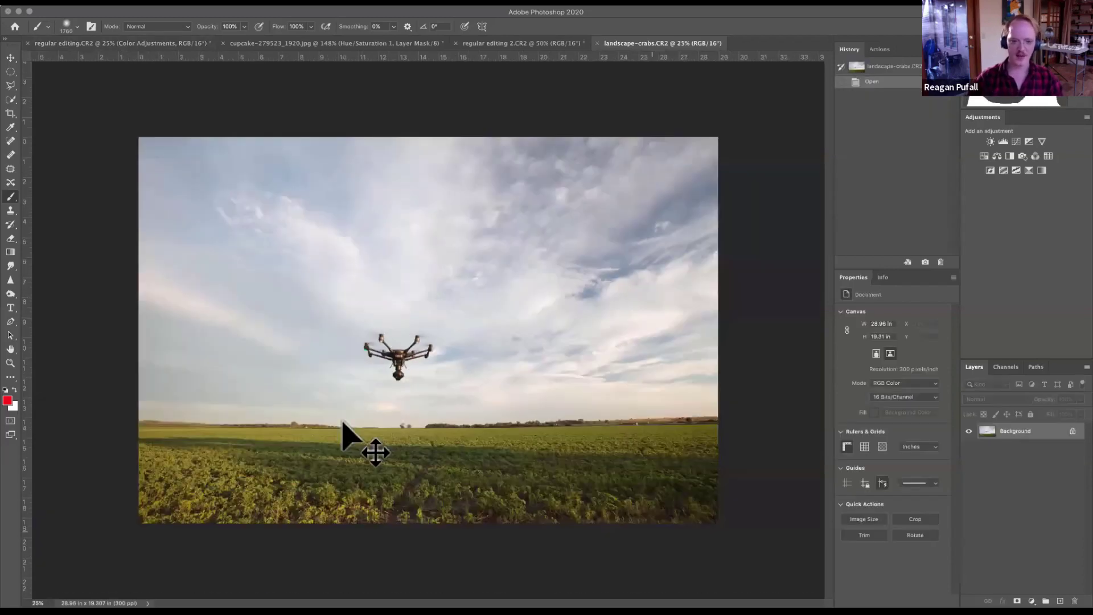
key(super+plus)
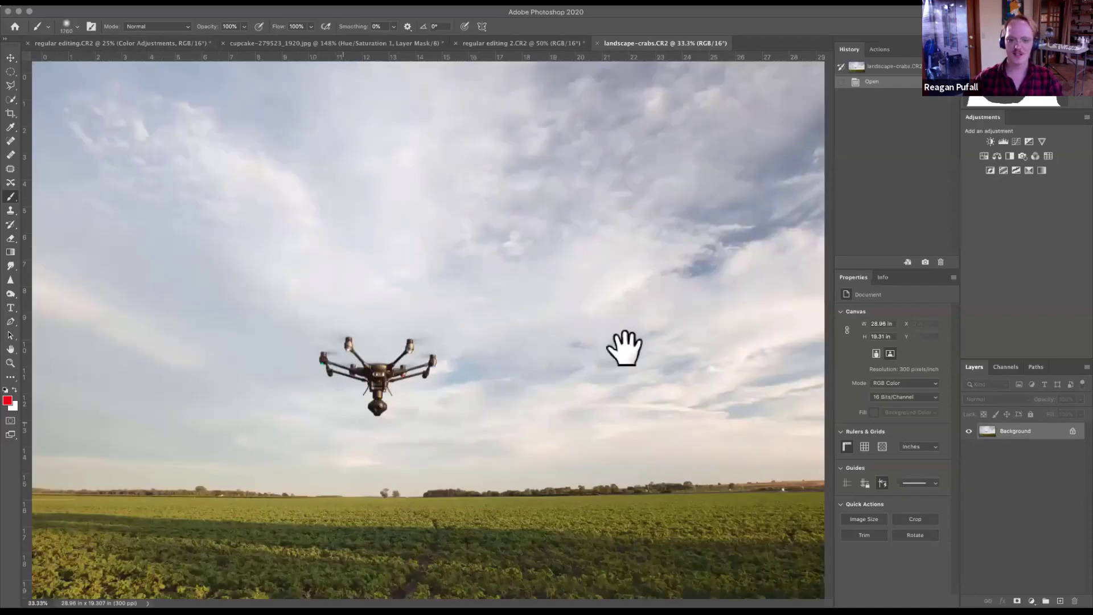
key(super+plus)
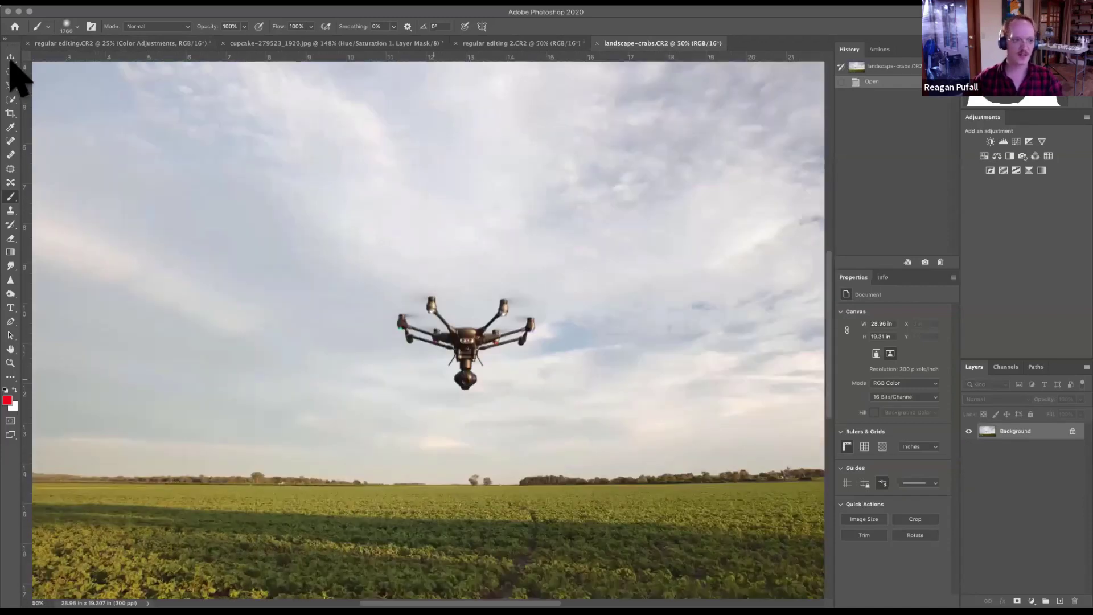
scroll(481, 257, left, 3)
key(v)
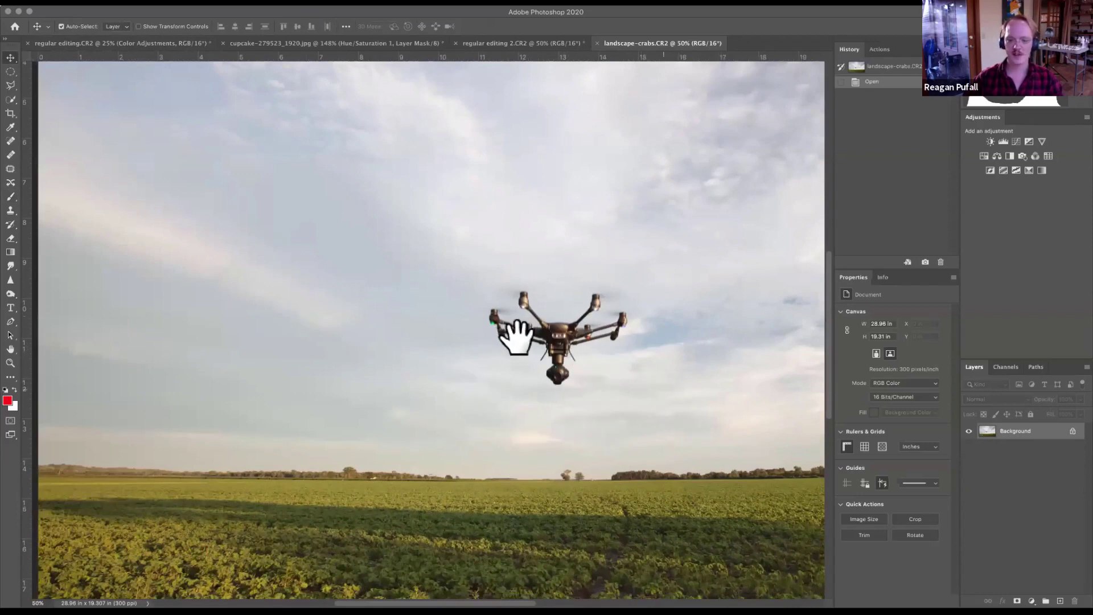
scroll(524, 334, right, 3)
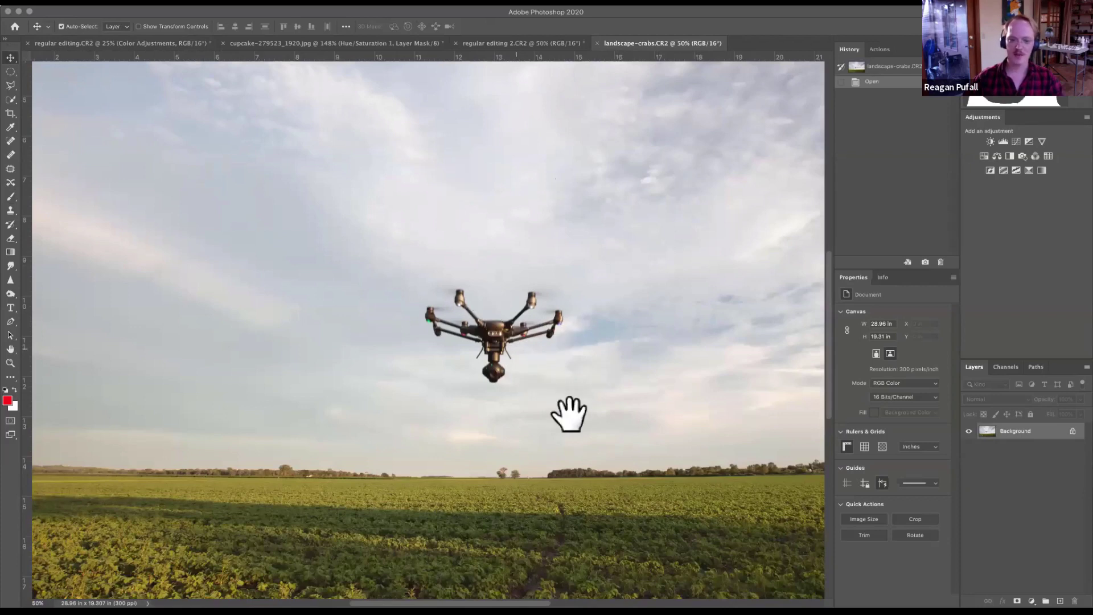
drag(690, 496, 673, 494)
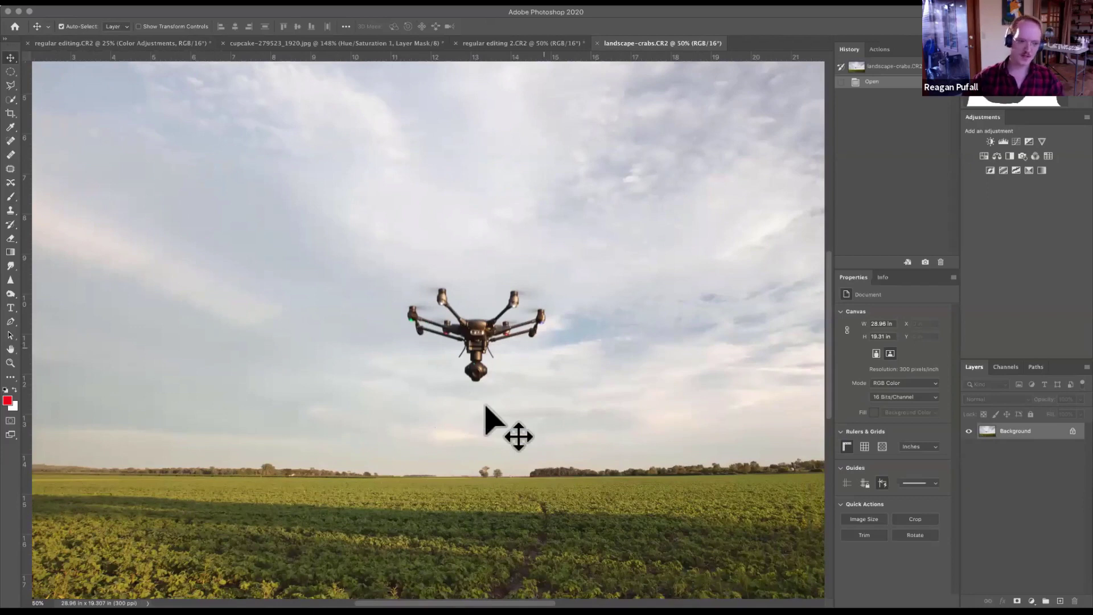
scroll(54, 215, right, 5)
scroll(53, 214, down, 3)
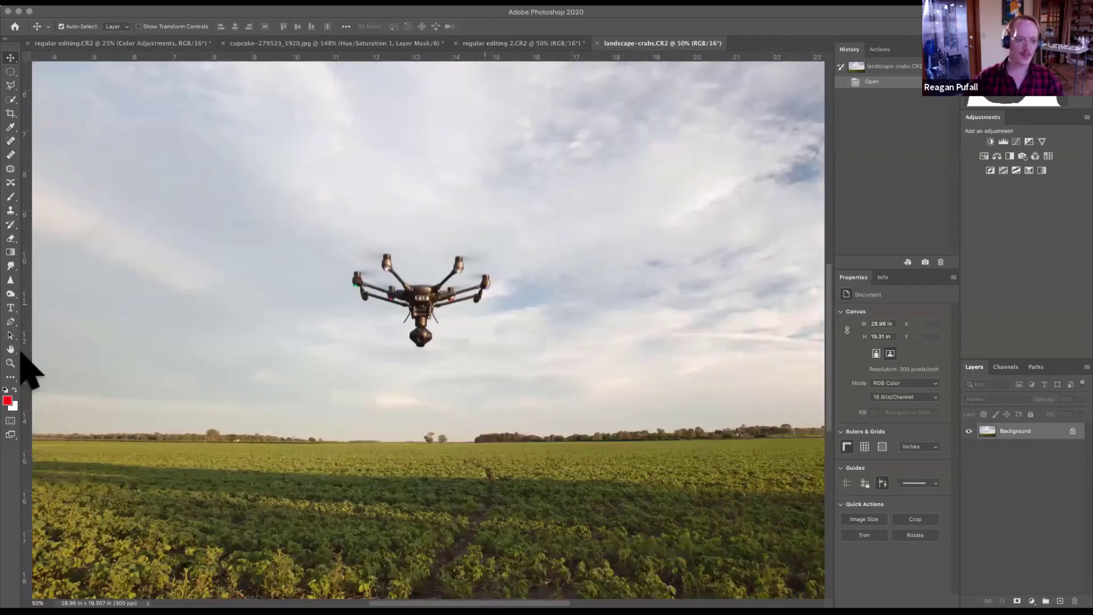
Examine the drone up close at 100% with the Zoom tool, and zoom back out to the whole photo.
click(10, 363)
scroll(450, 385, up, 5)
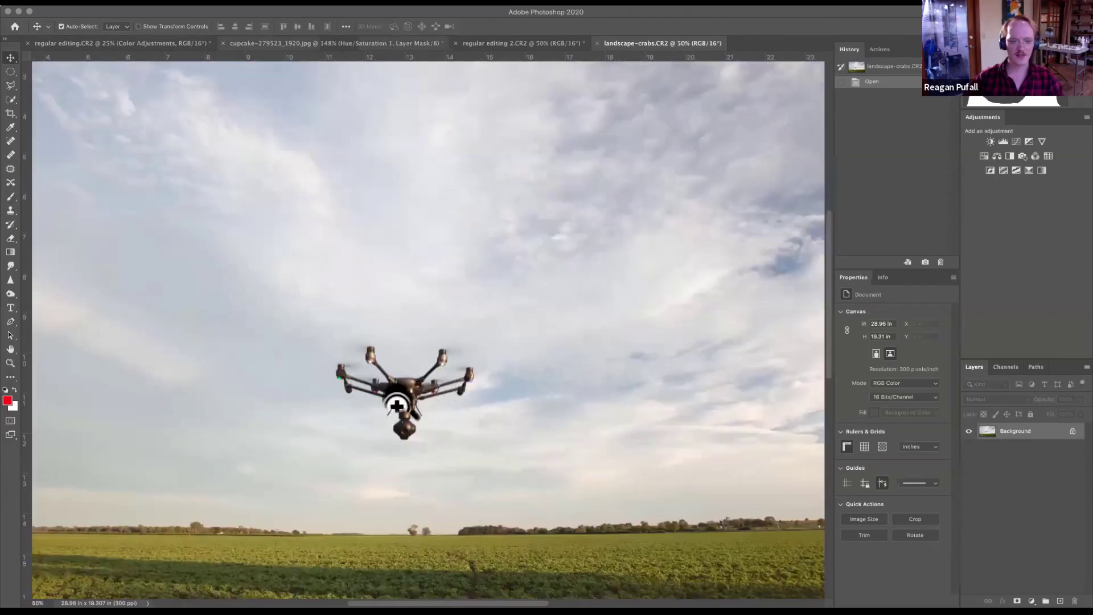
key(super+plus)
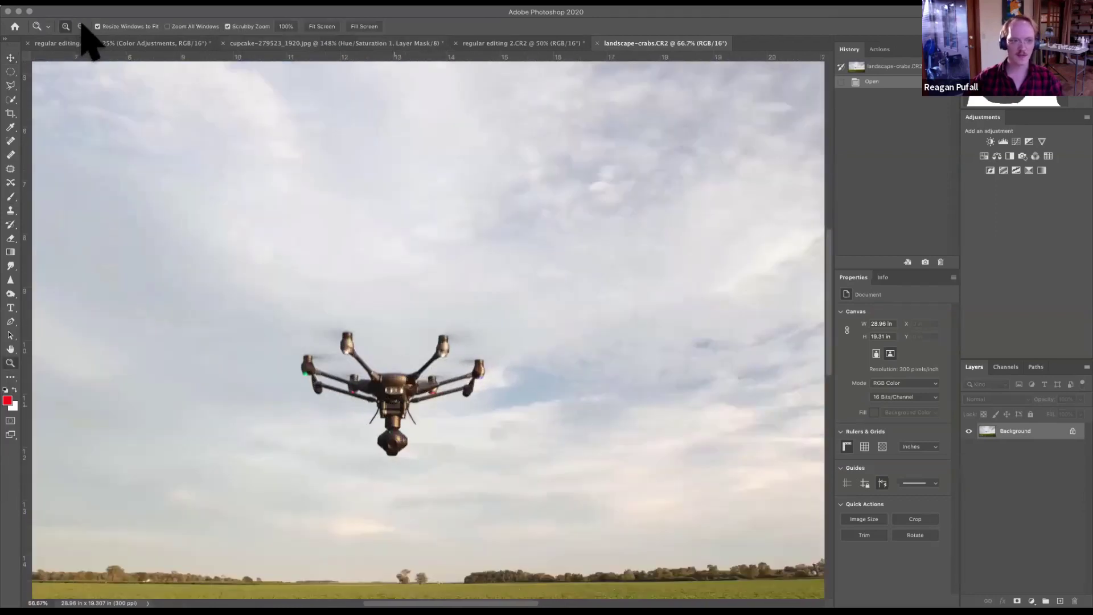
click(409, 352)
alt+click(408, 352)
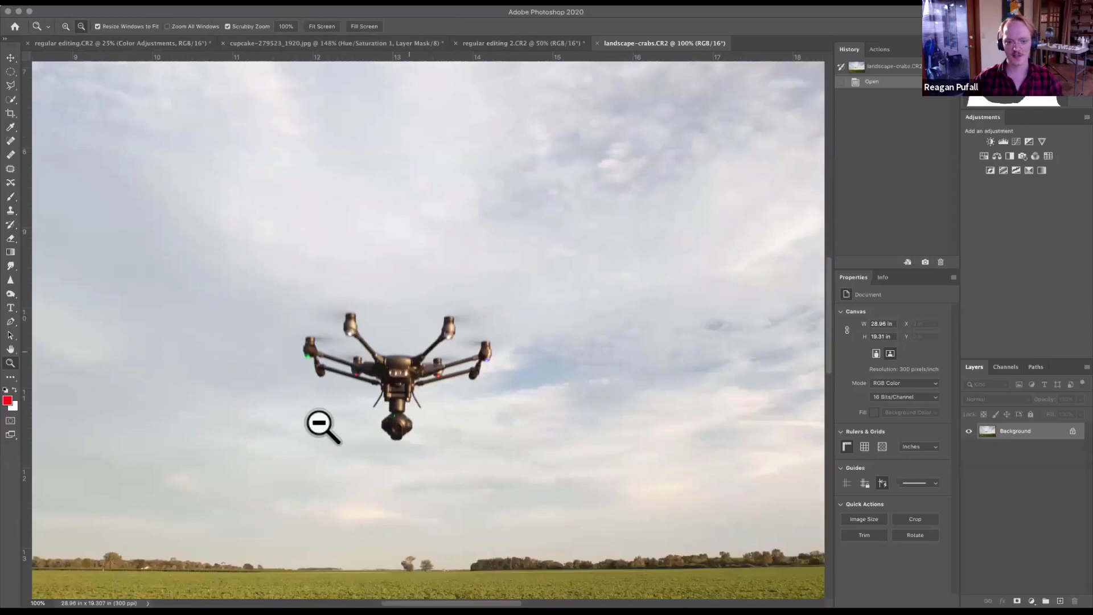
alt+click(342, 429)
key(super+1)
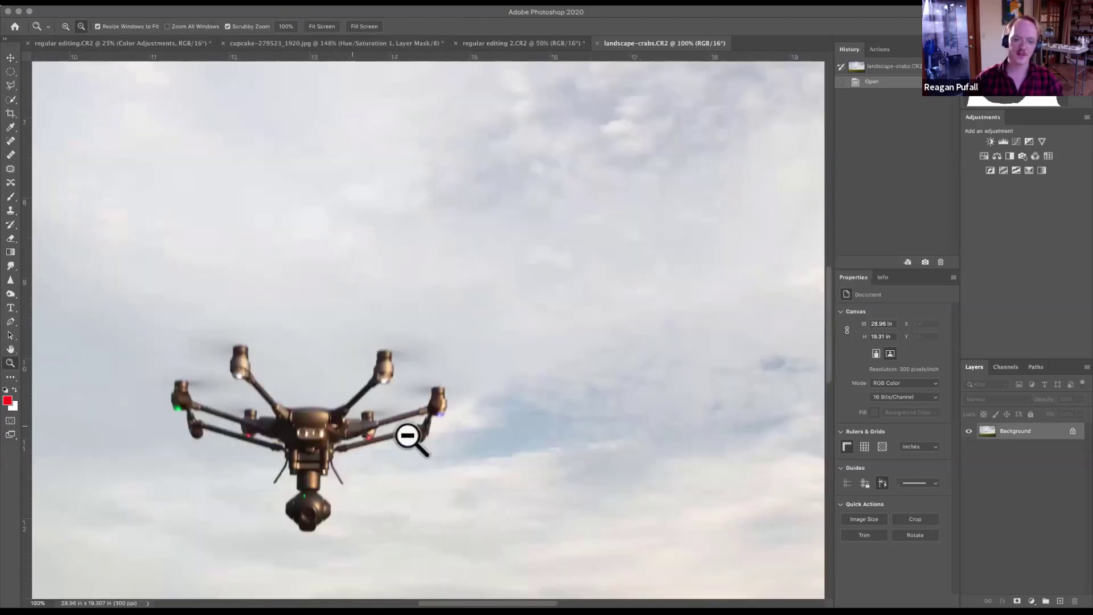
alt+click(444, 442)
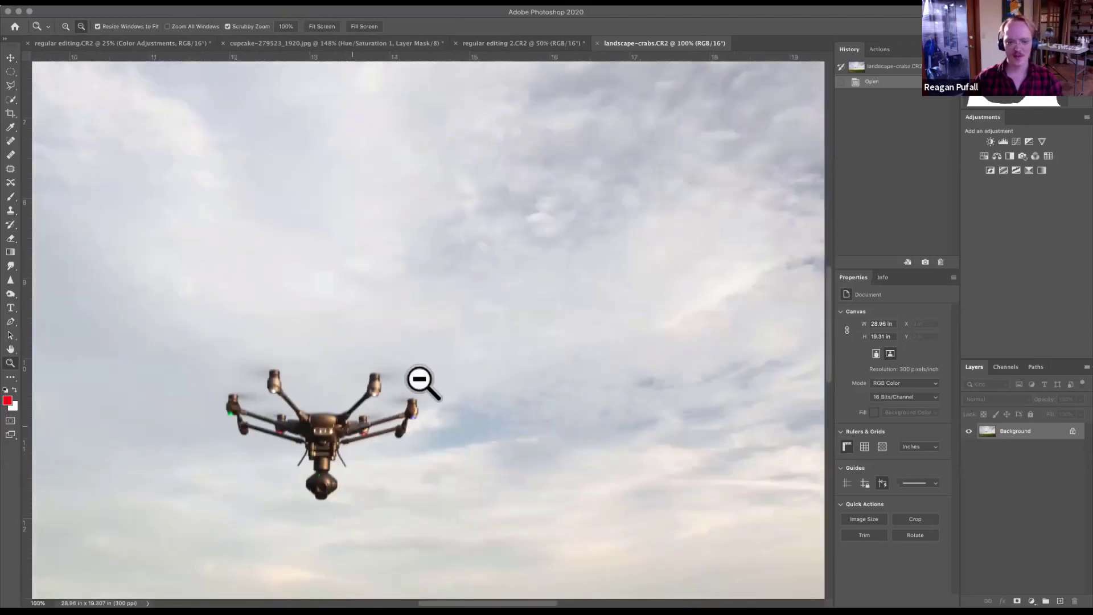
alt+click(421, 378)
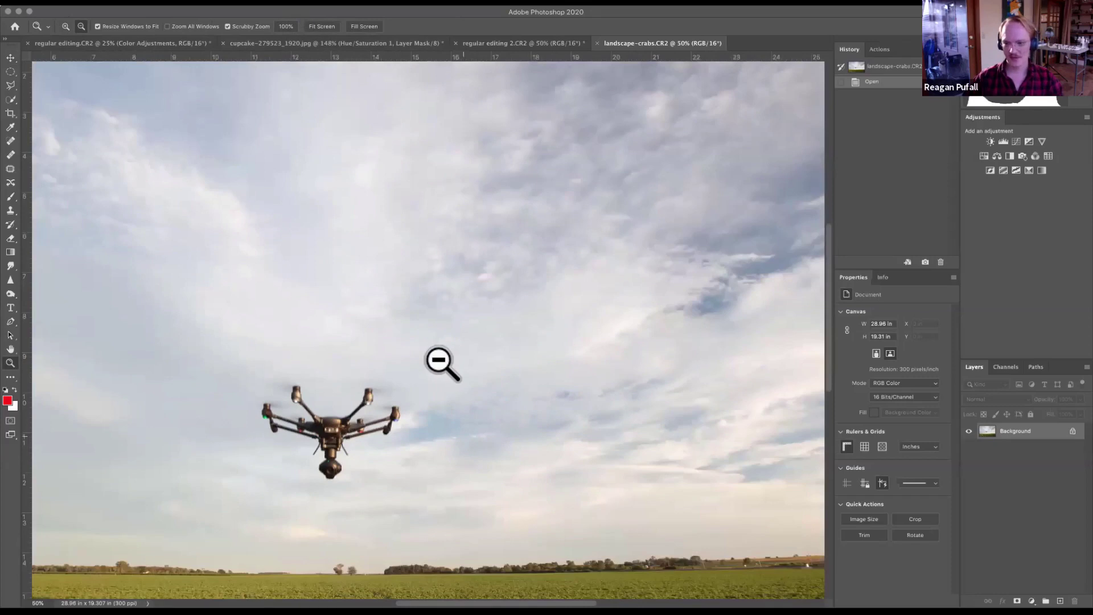
alt+click(441, 363)
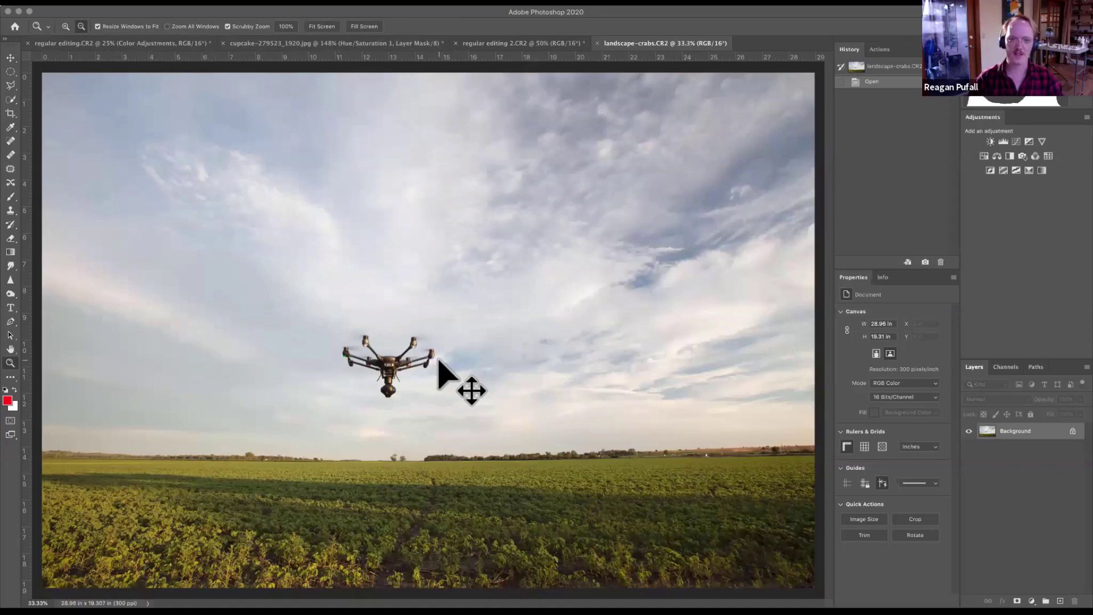
key(super+minus)
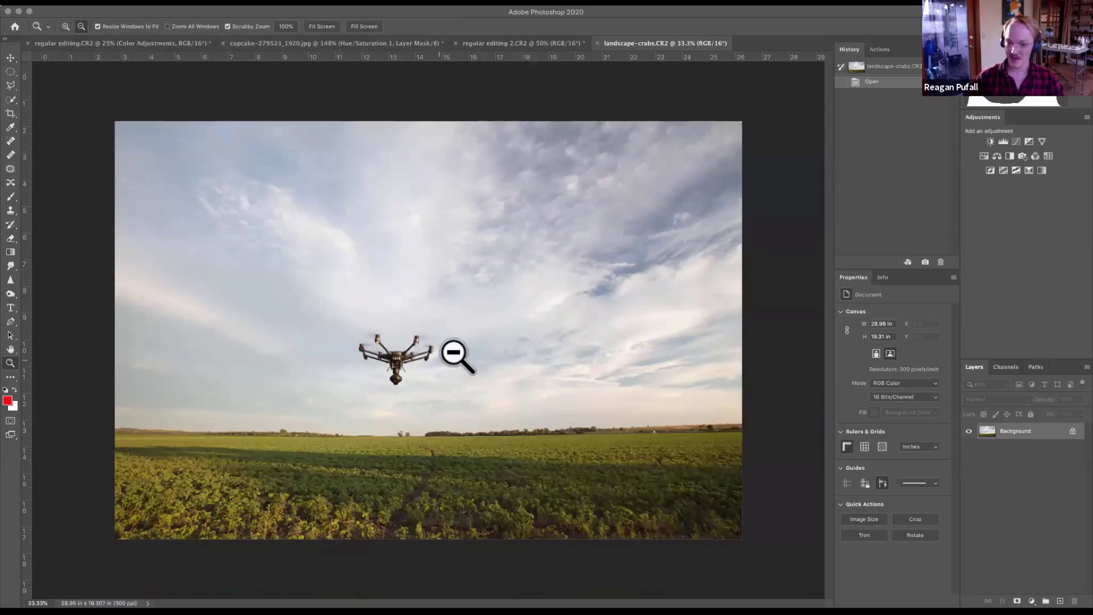
scroll(456, 353, up, 1)
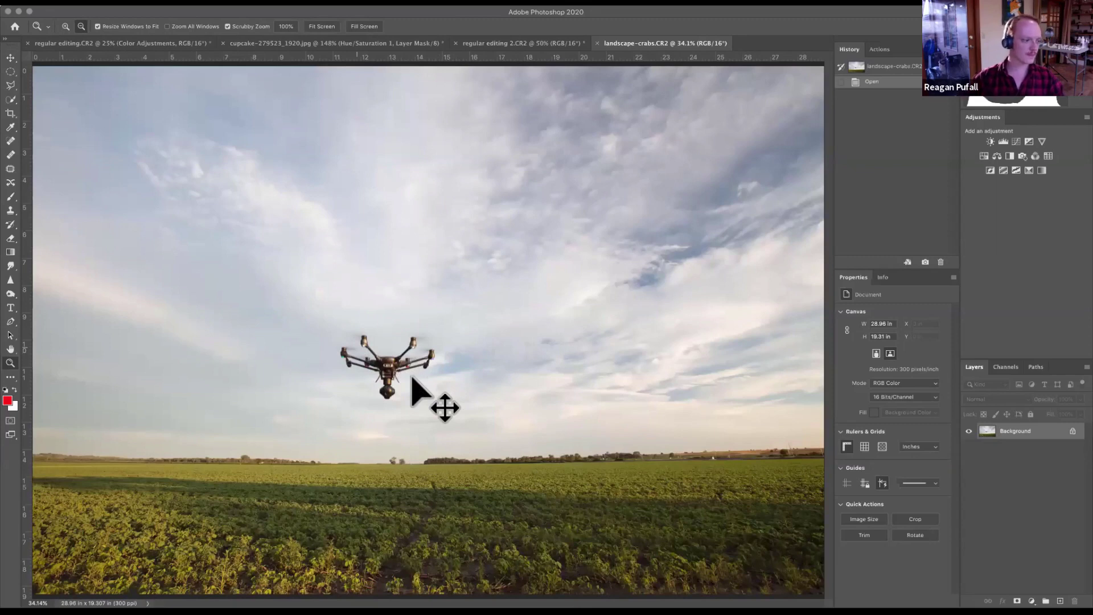
Inspect the drone and the sky around it at 100%, panning across the photo with the Hand tool.
key(super+1)
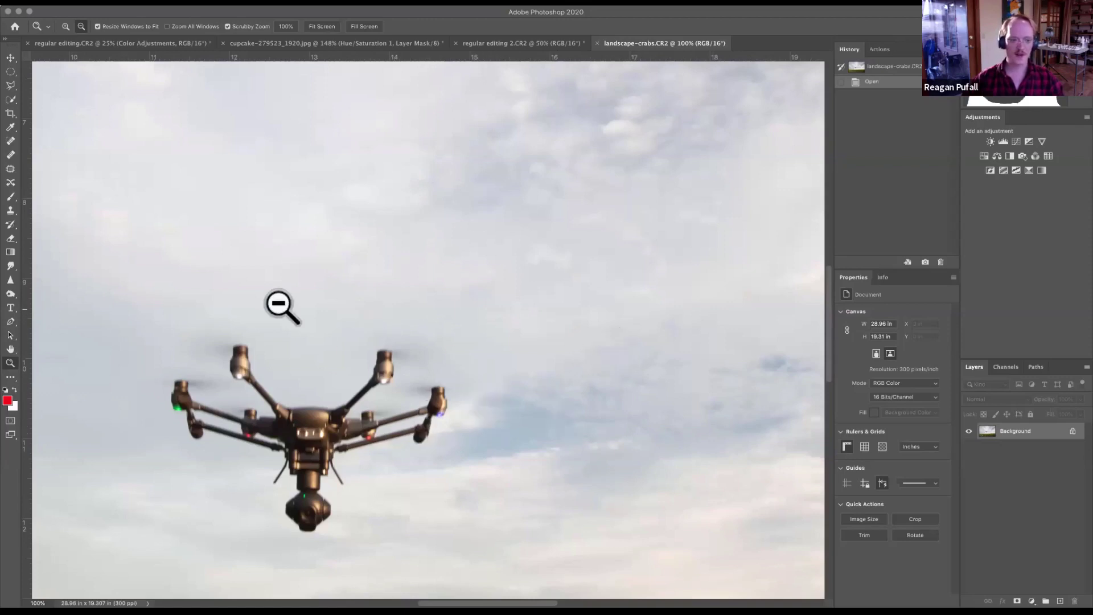
key(space)
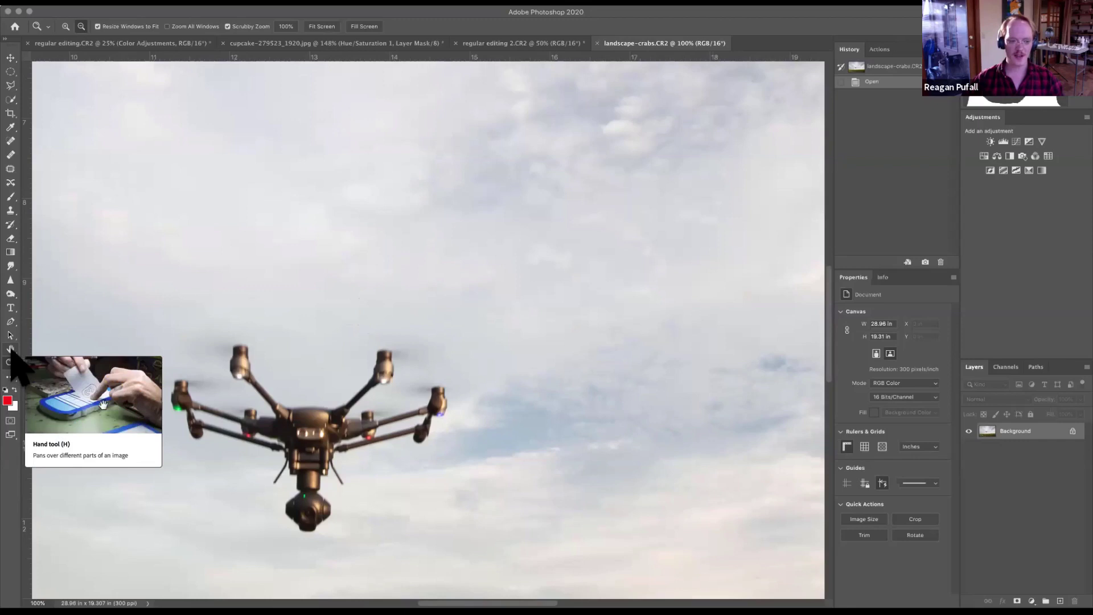
key(space)
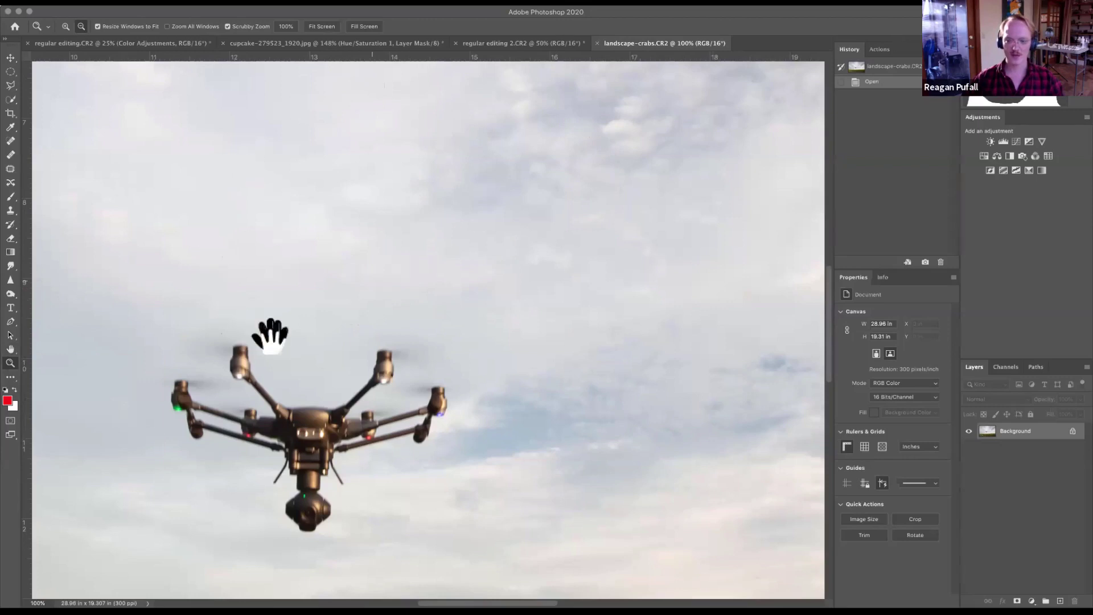
drag(563, 308, 452, 188)
scroll(529, 190, up, 5)
scroll(530, 190, left, 4)
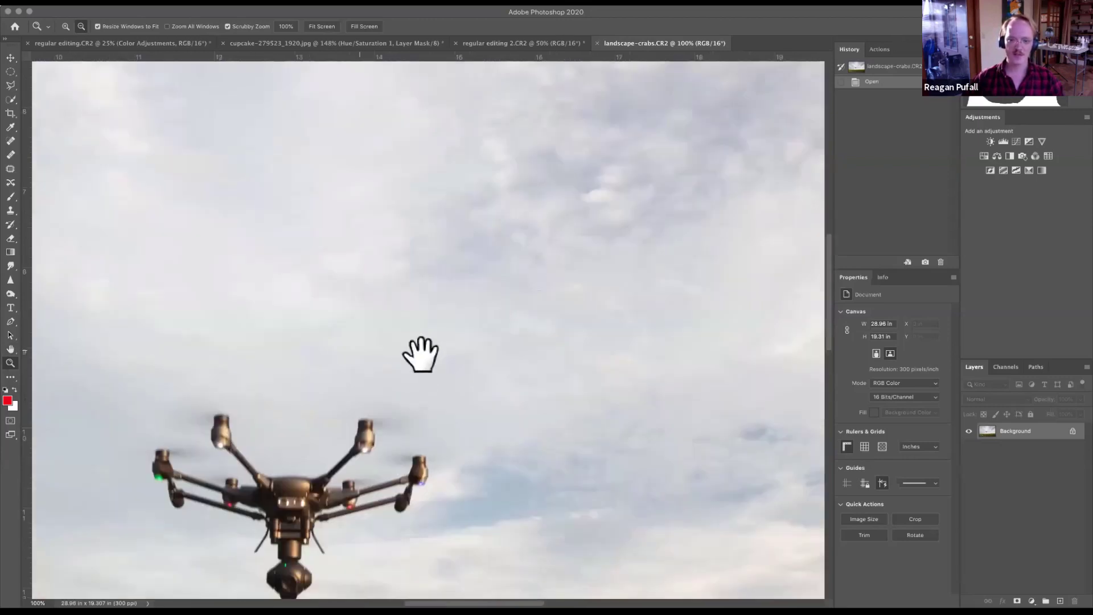
scroll(450, 376, down, 4)
scroll(450, 376, left, 3)
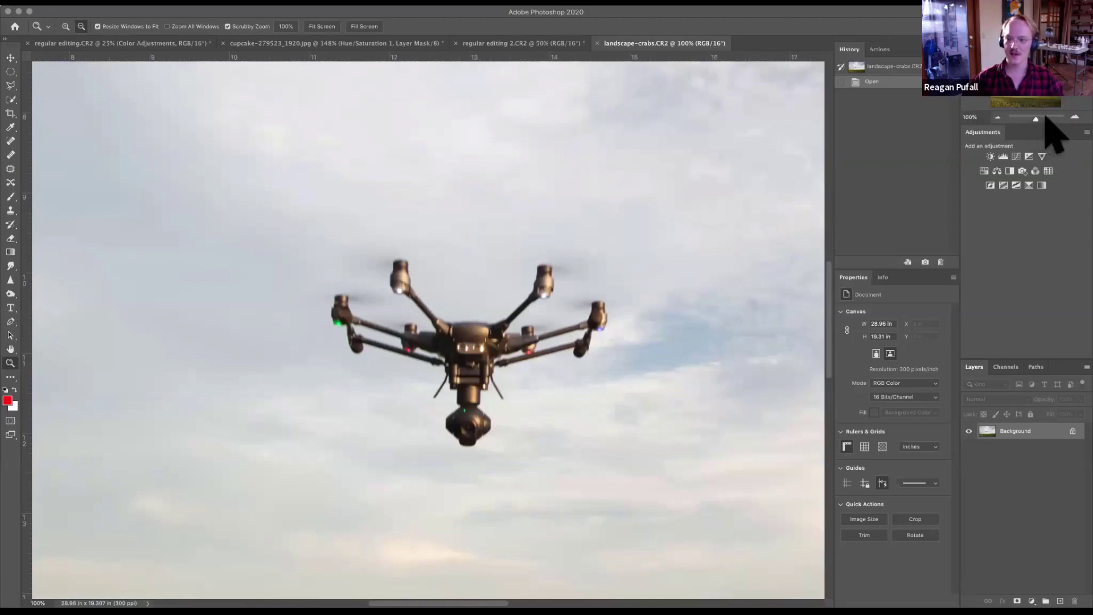
Examine the drone's details at high magnification, and zoom back out to the surrounding sky and horizon.
drag(1035, 119, 1042, 116)
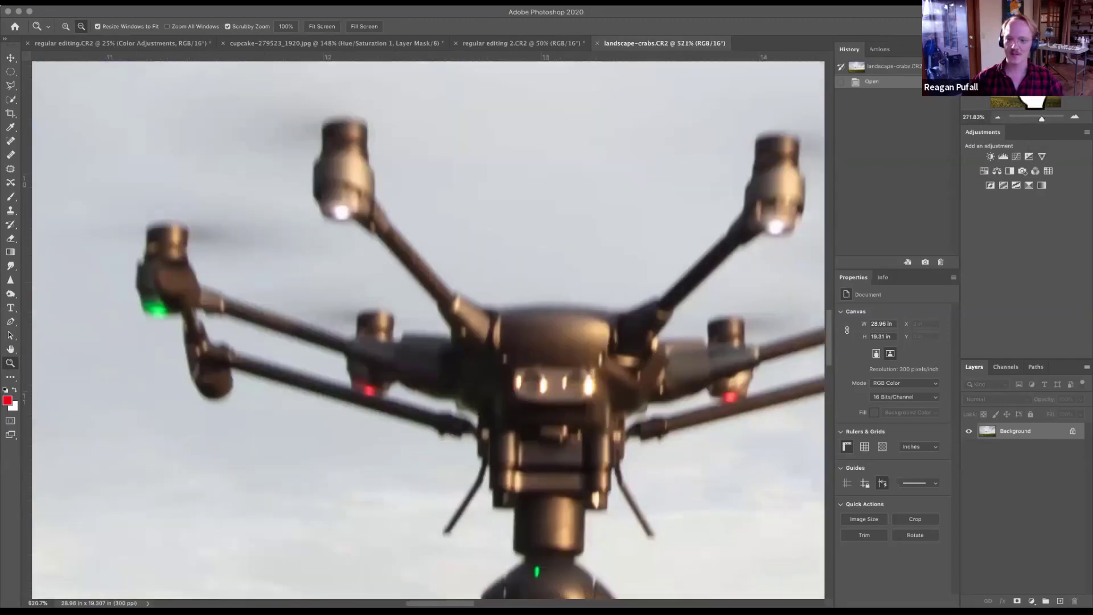
drag(1041, 118, 1032, 118)
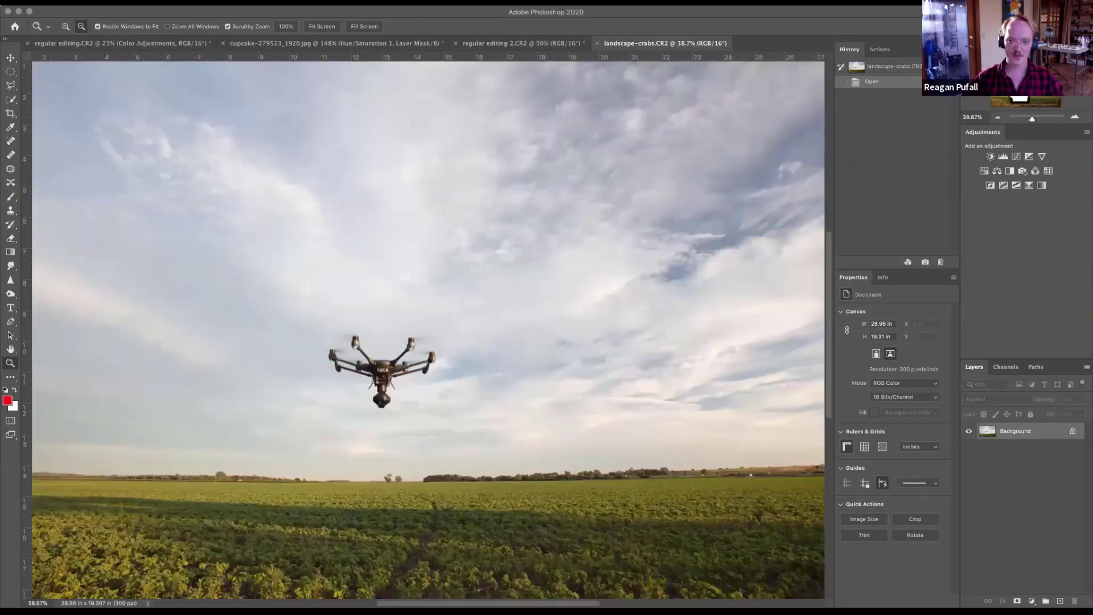
scroll(417, 206, up, 3)
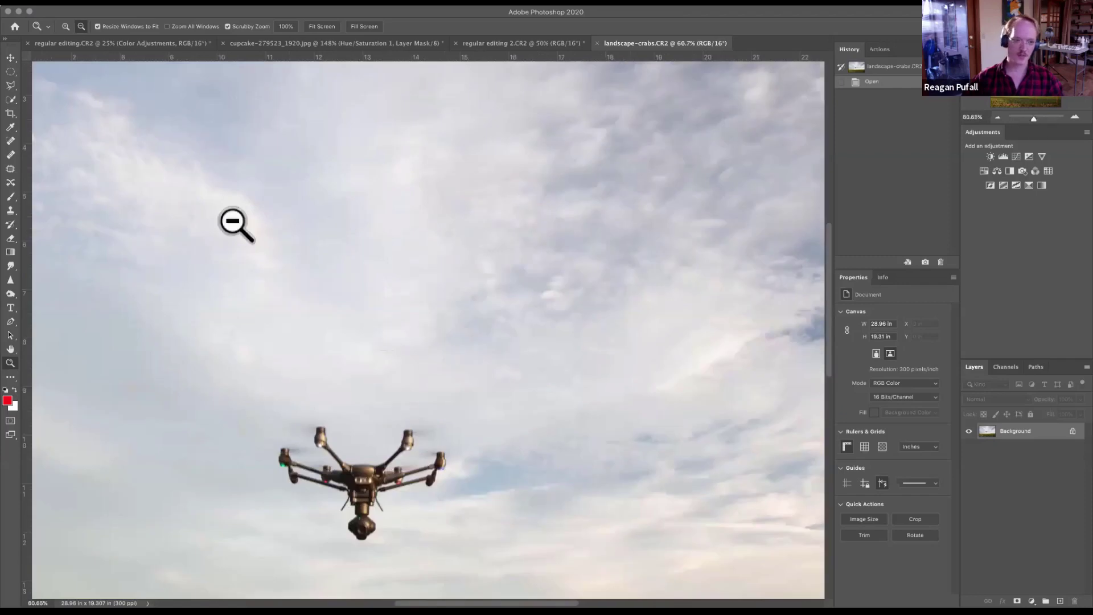
scroll(236, 224, left, 5)
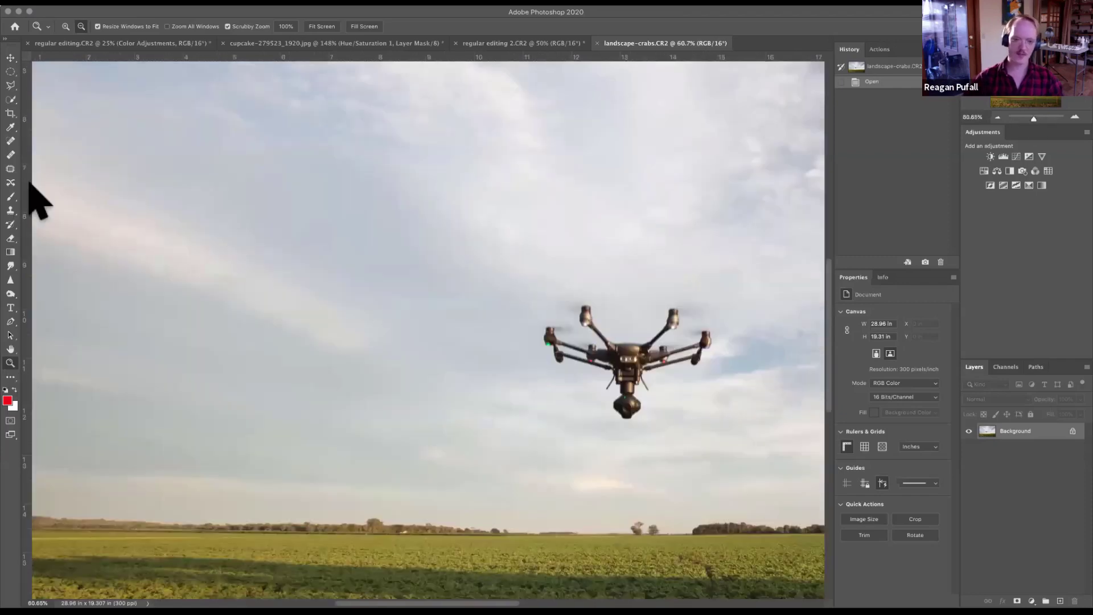
scroll(418, 321, right, 3)
scroll(418, 322, down, 2)
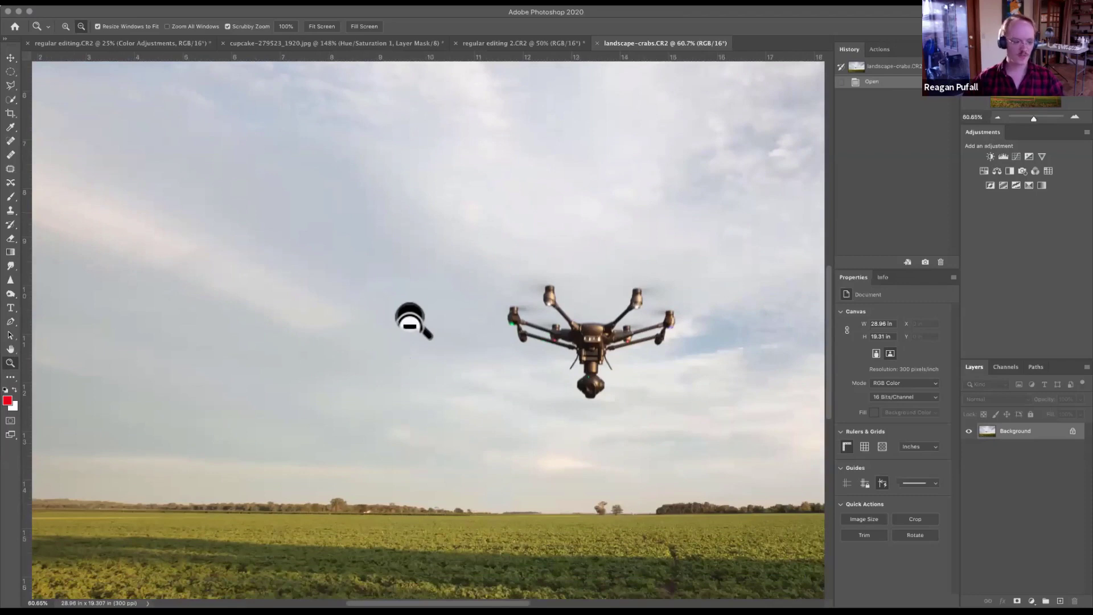
Select the drone with a loose Lasso outline that includes some surrounding sky, and open Content-Aware Fill for the selection.
key(super+equal)
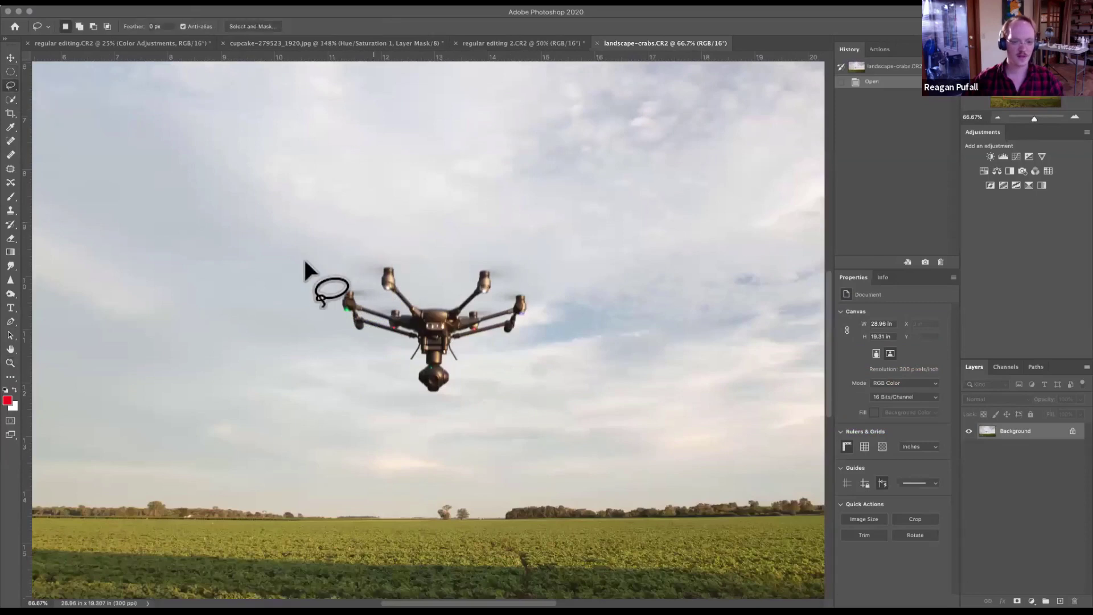
mouse_move(304, 263)
mouse_down()
mouse_move(317, 319)
mouse_move(362, 364)
mouse_move(375, 400)
mouse_move(452, 418)
mouse_move(499, 409)
mouse_up()
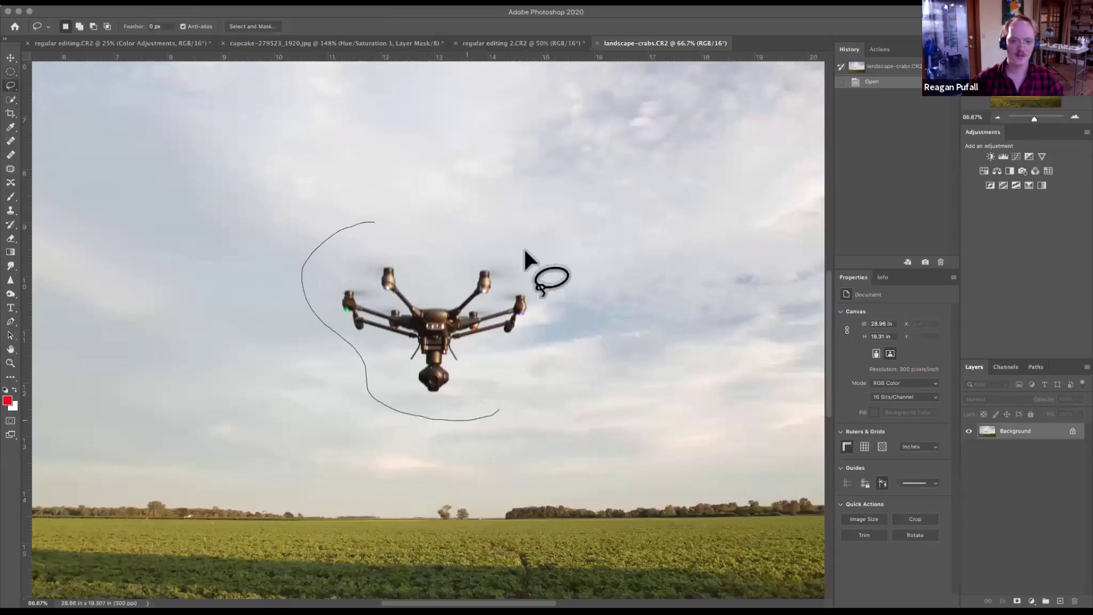
mouse_move(443, 389)
mouse_down()
mouse_move(499, 409)
mouse_move(374, 222)
mouse_up()
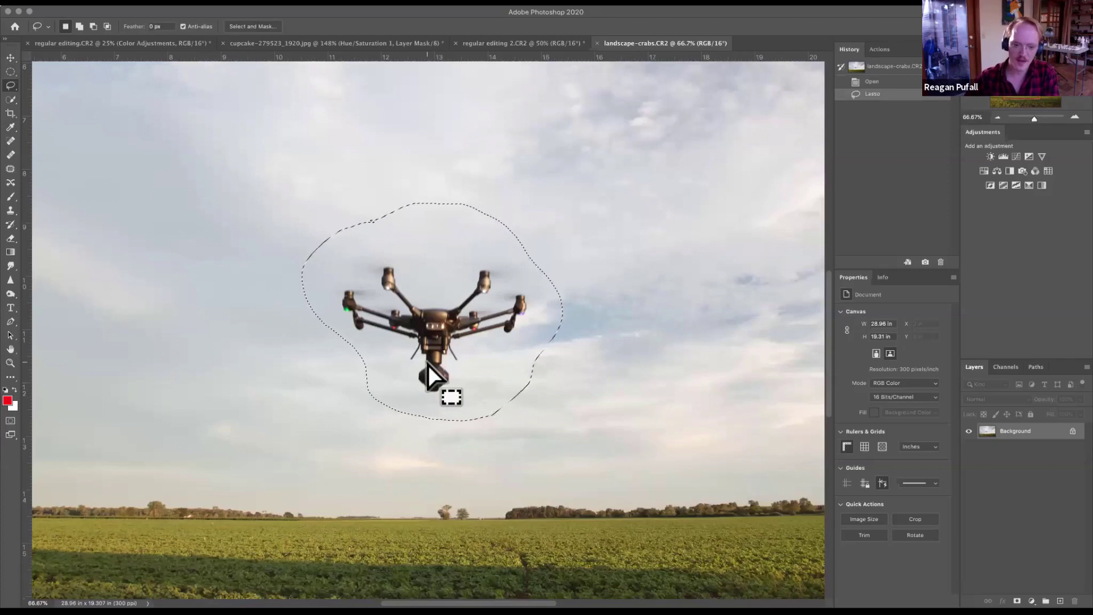
key(ctrl+d)
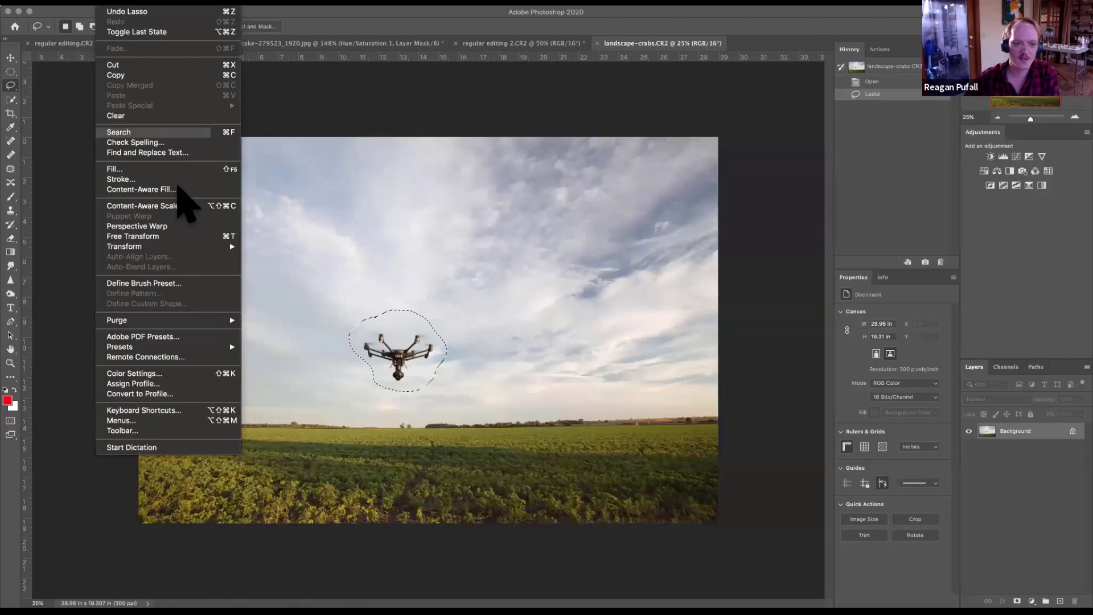
click(171, 189)
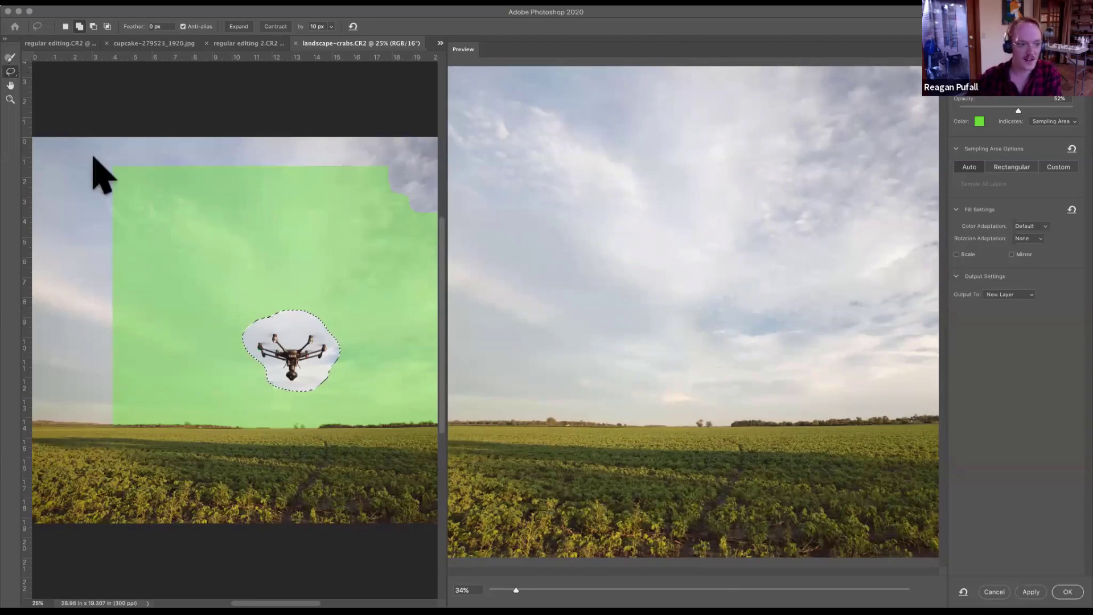
Extend the fill's sampling area over the crop field below the drone, and subtract all the sky from it with the Sampling Brush.
click(10, 57)
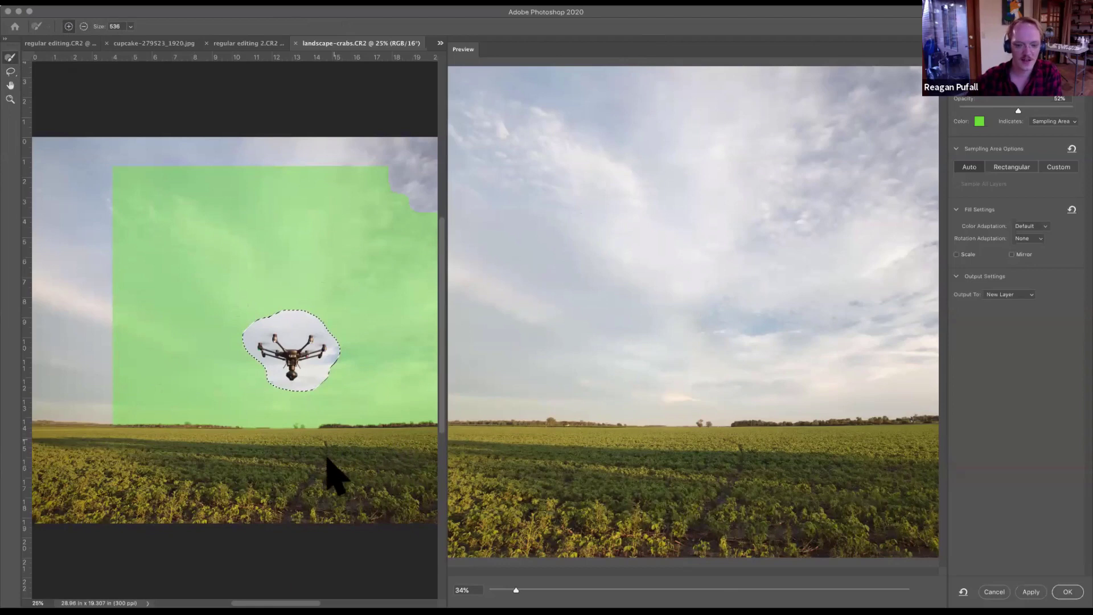
mouse_move(336, 446)
mouse_down()
mouse_move(244, 469)
mouse_move(290, 478)
mouse_move(224, 463)
mouse_up()
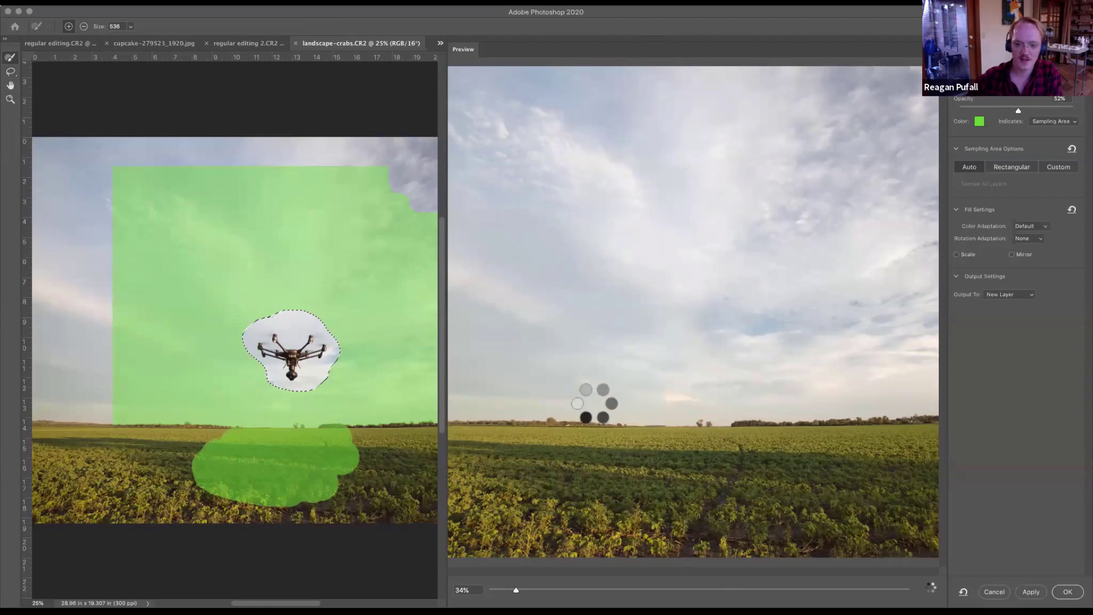
click(82, 26)
drag(94, 191, 205, 188)
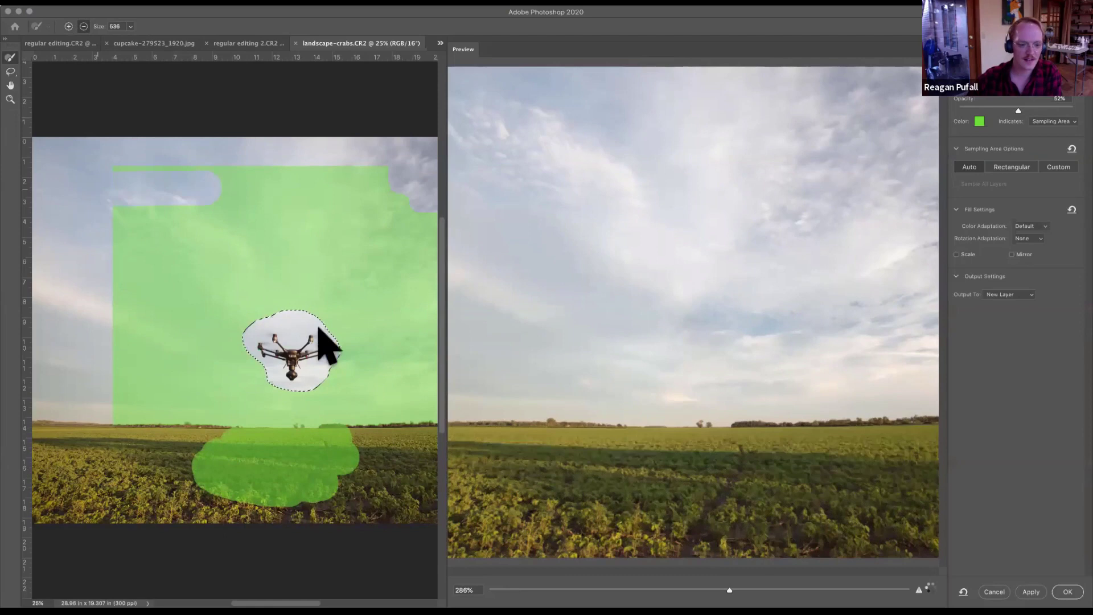
mouse_move(101, 316)
mouse_down()
mouse_move(103, 227)
mouse_move(312, 415)
mouse_move(473, 391)
mouse_move(341, 241)
mouse_up()
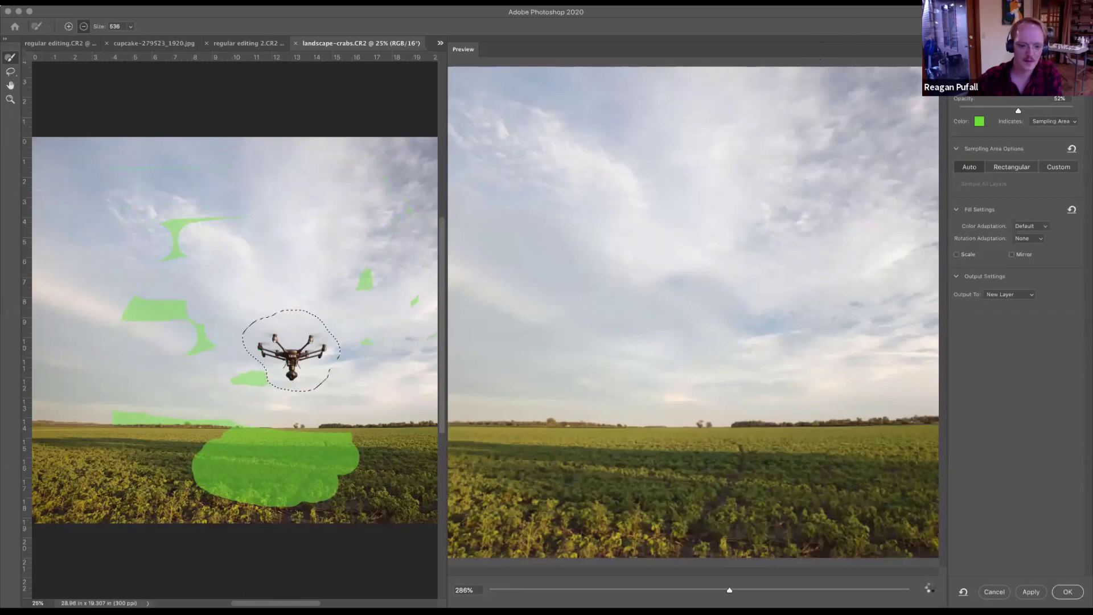
scroll(398, 402, right, 5)
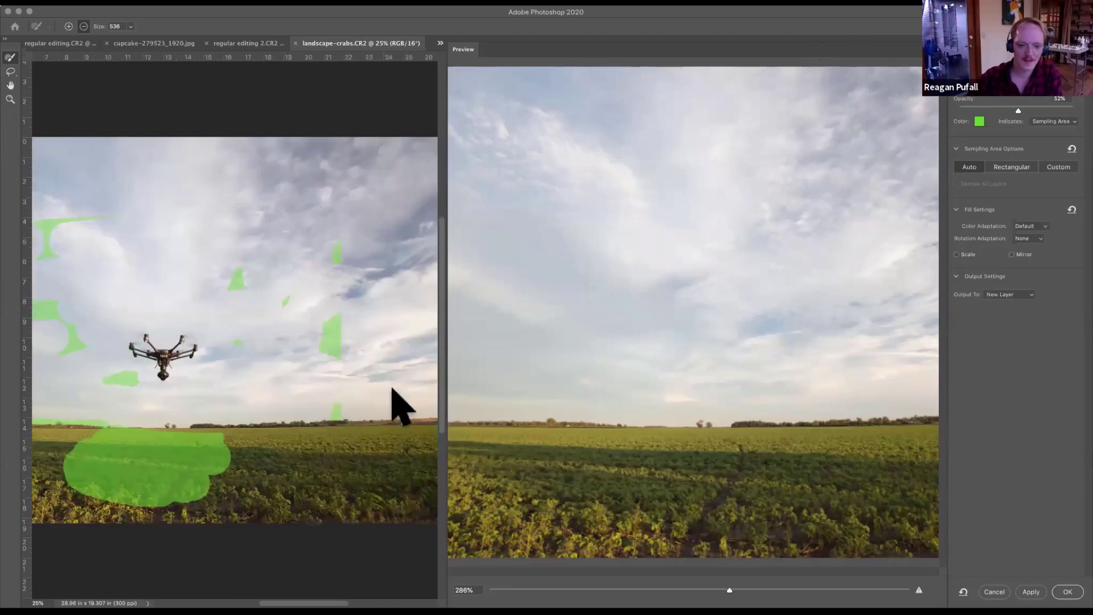
scroll(408, 317, left, 3)
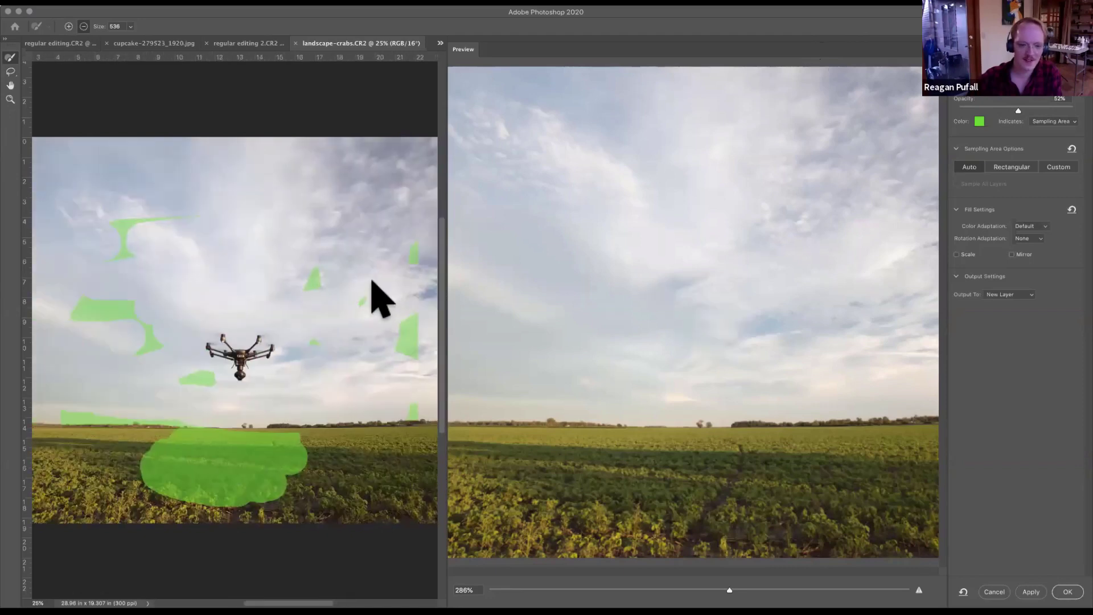
scroll(310, 347, right, 1)
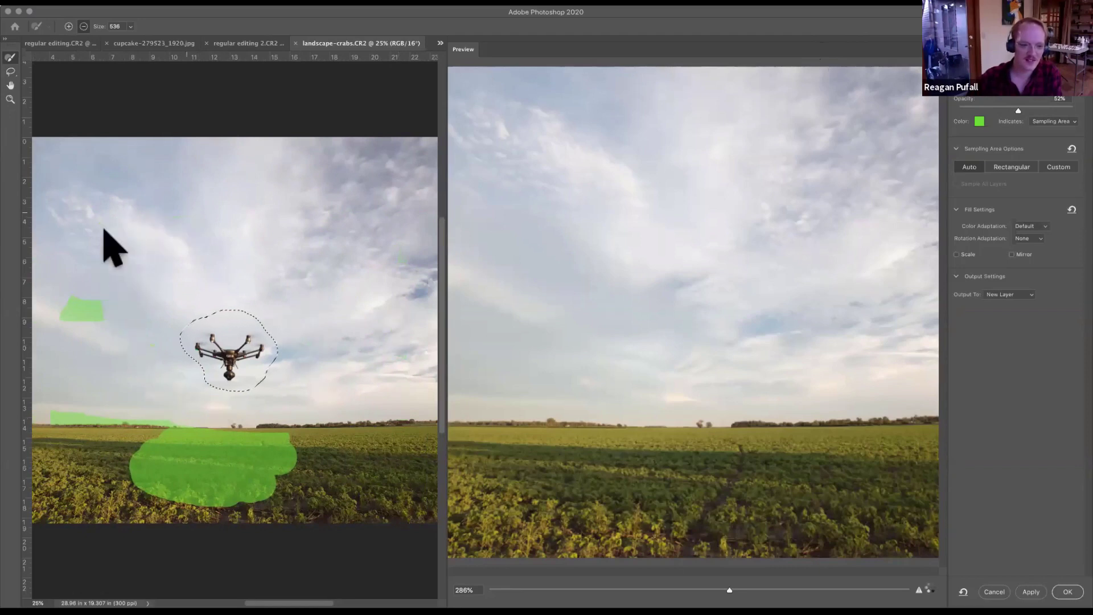
mouse_move(99, 296)
mouse_down()
mouse_move(95, 410)
mouse_move(49, 415)
mouse_move(171, 424)
mouse_up()
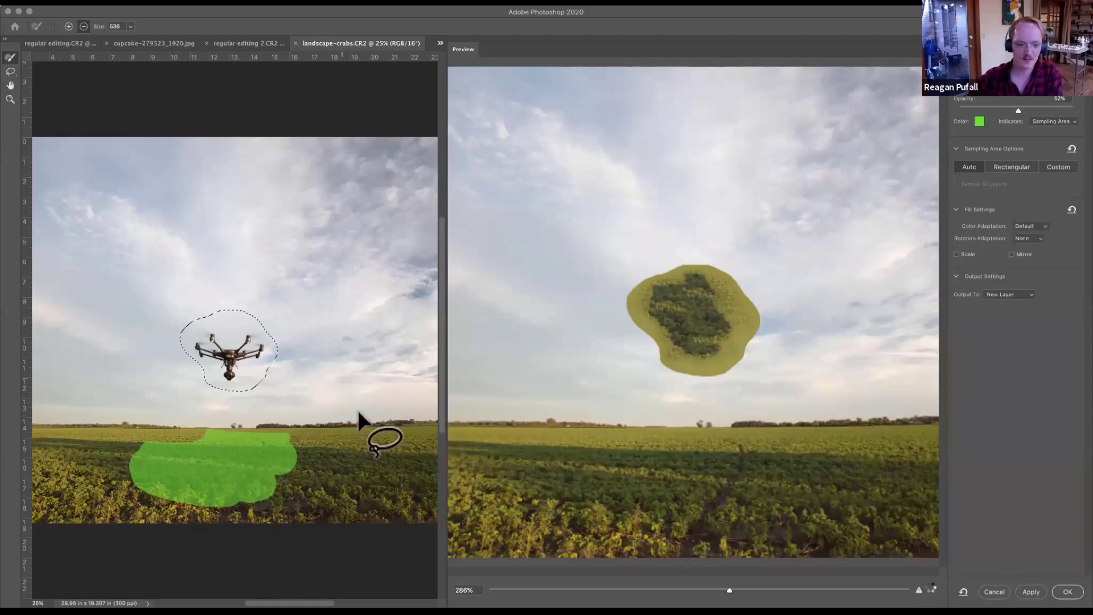
Cancel Content-Aware Fill and deselect the outline around the drone.
key(Escape)
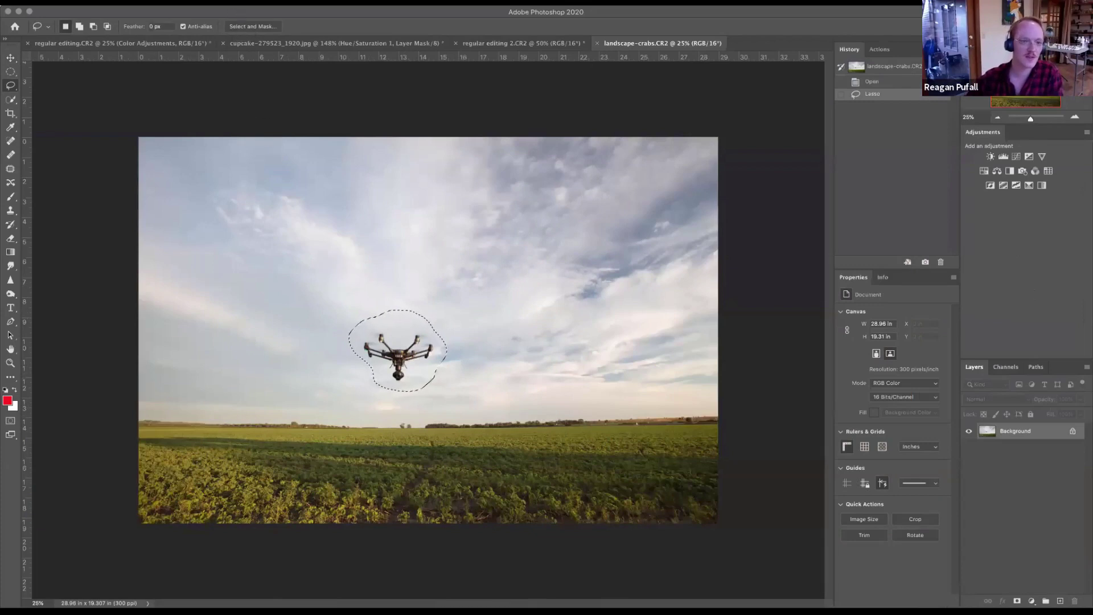
click(233, 1)
click(390, 220)
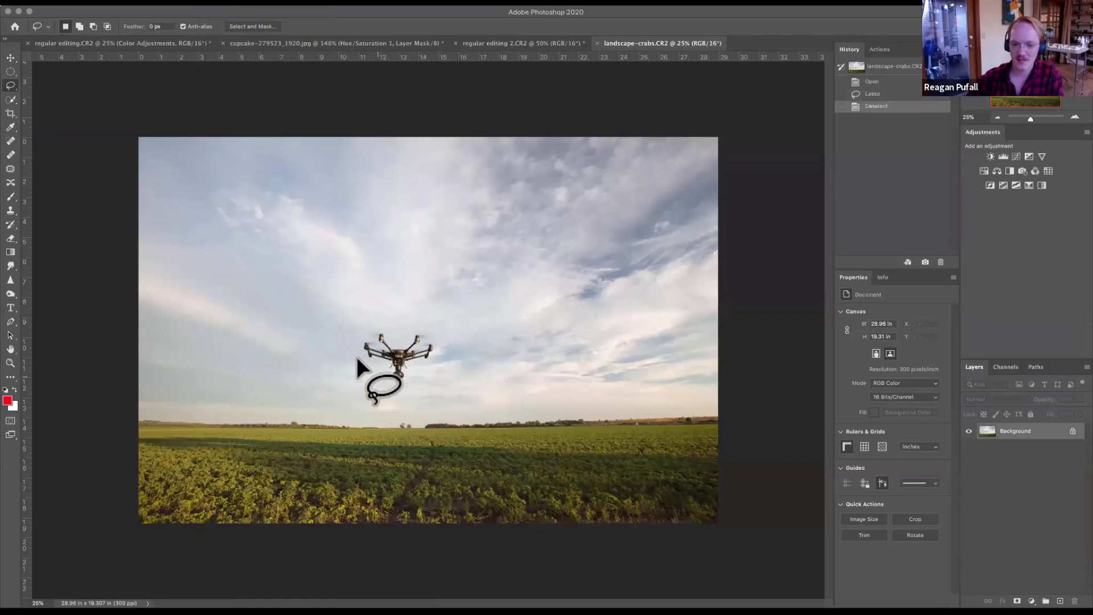
click(106, 3)
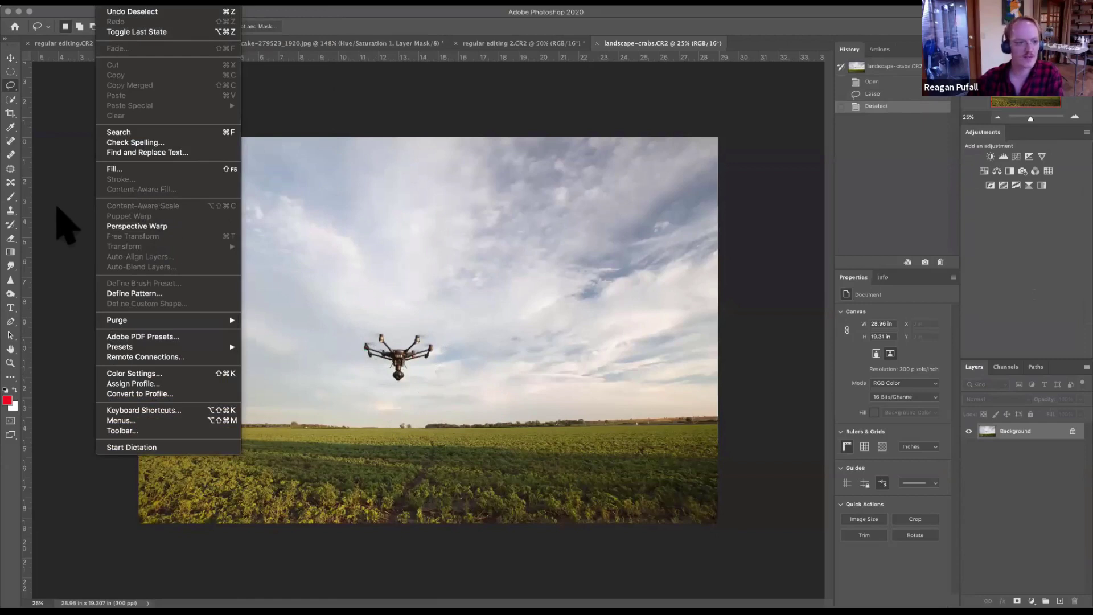
click(564, 369)
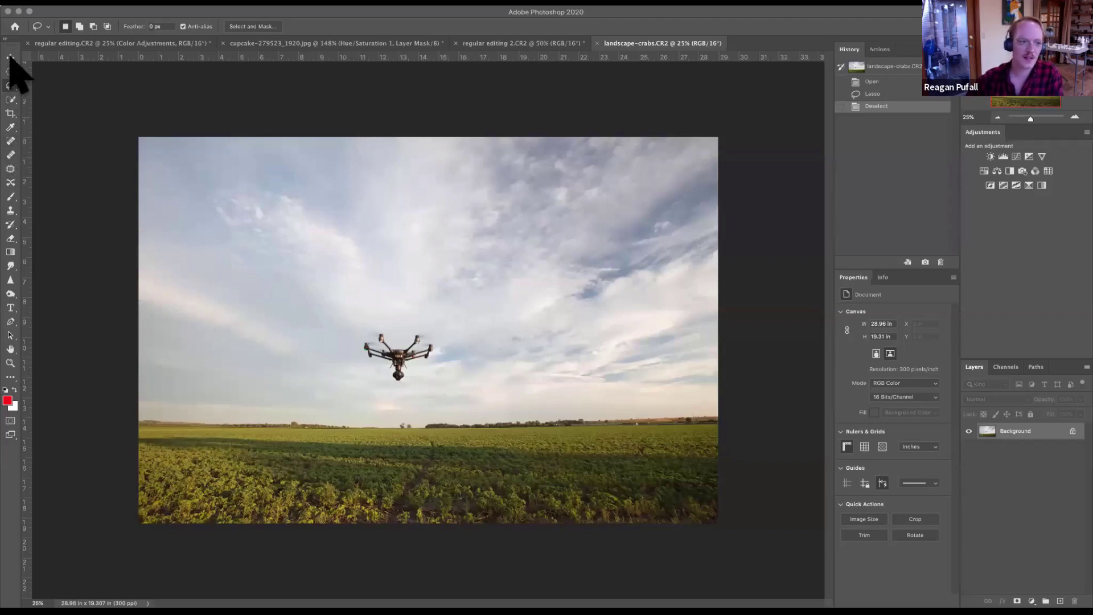
click(11, 113)
drag(132, 333, 11, 162)
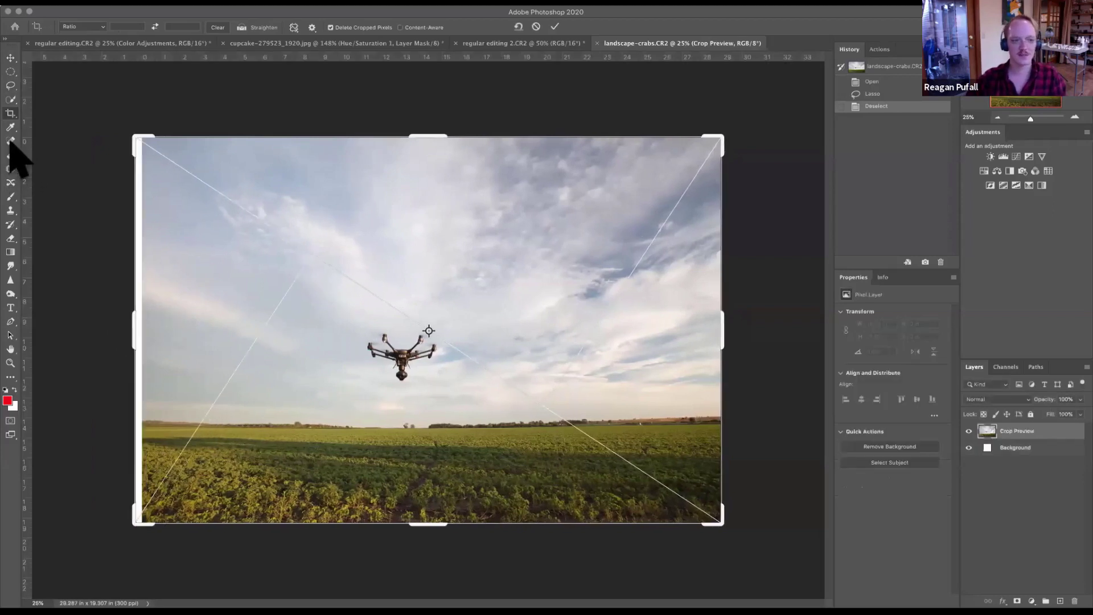
key(Return)
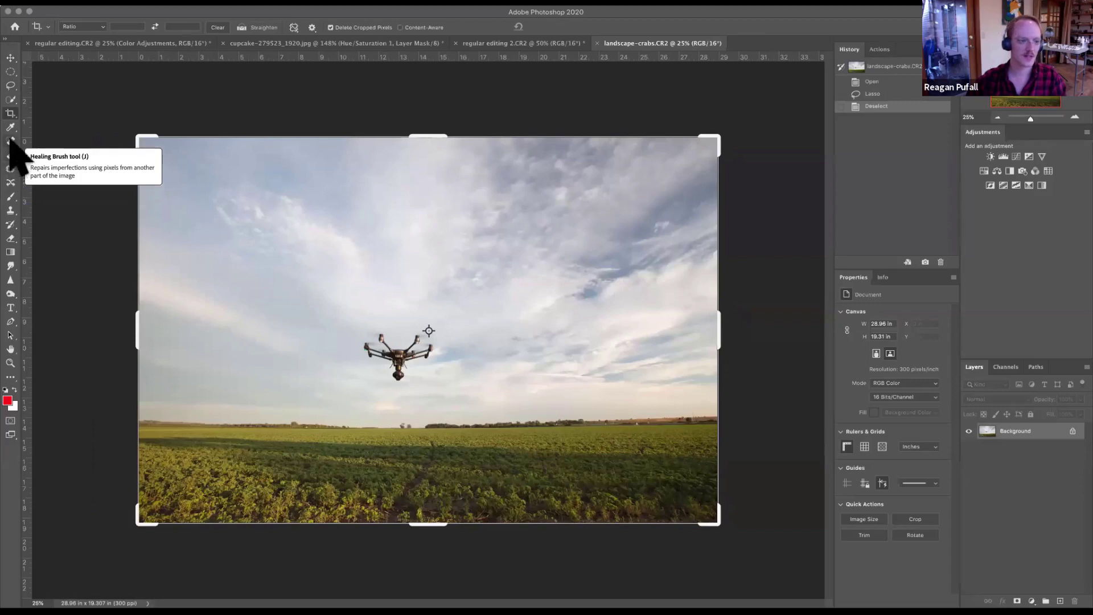
Try the Spot Healing Brush at 73 px on the clouds just above the drone, and undo the stroke.
click(10, 142)
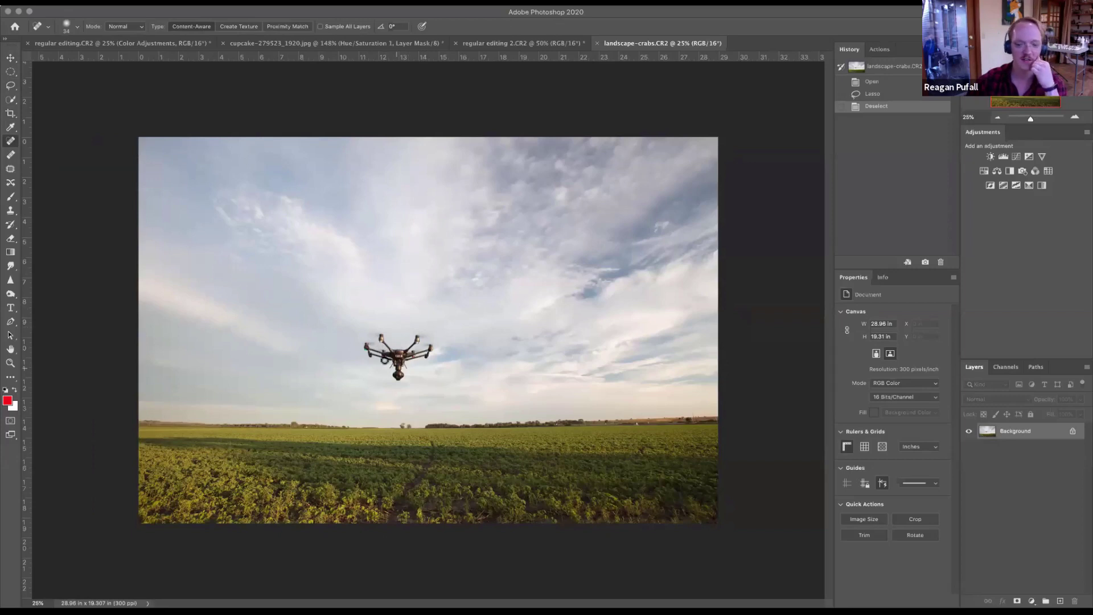
click(76, 27)
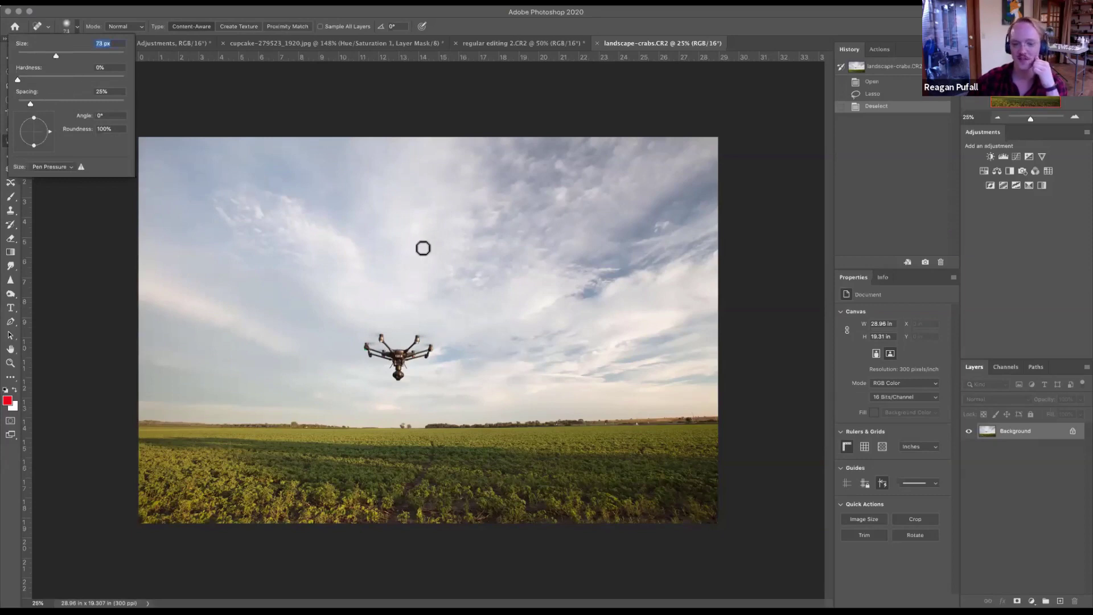
right_click(518, 343)
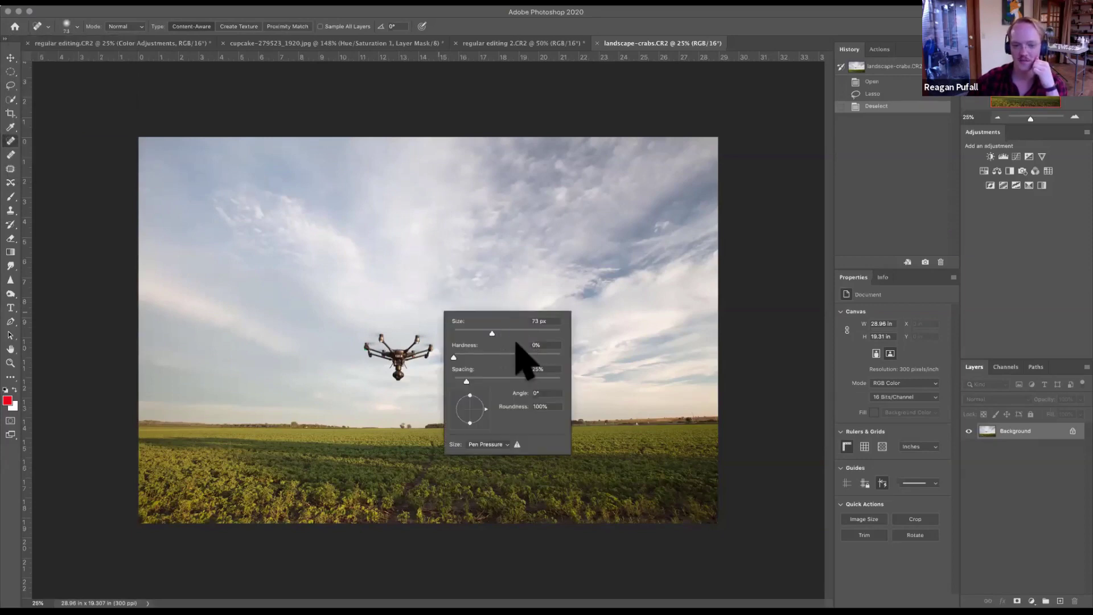
click(383, 281)
click(448, 309)
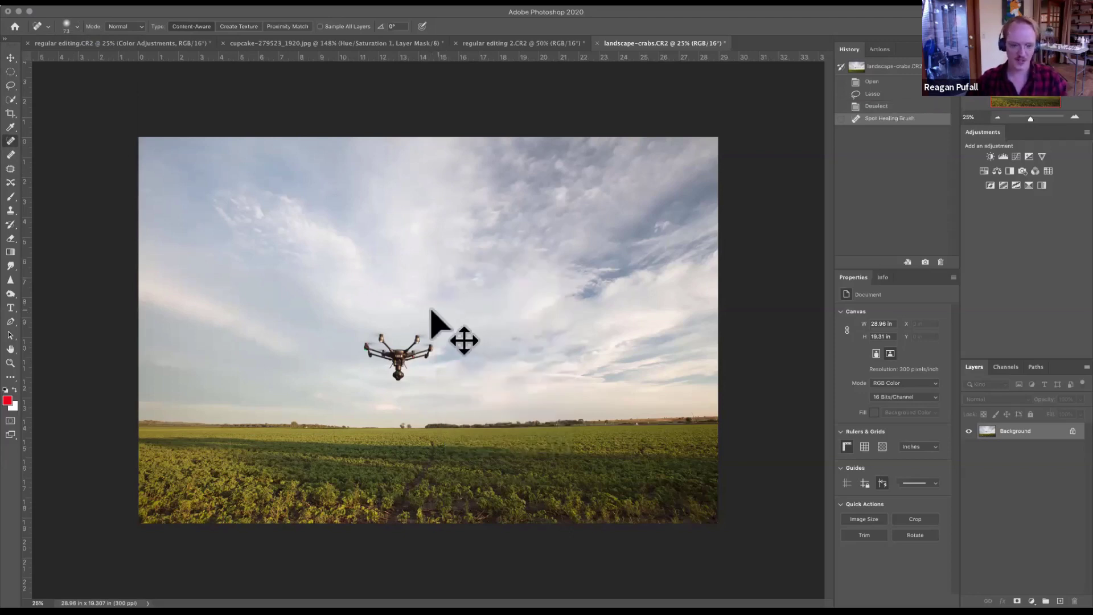
key(super+z)
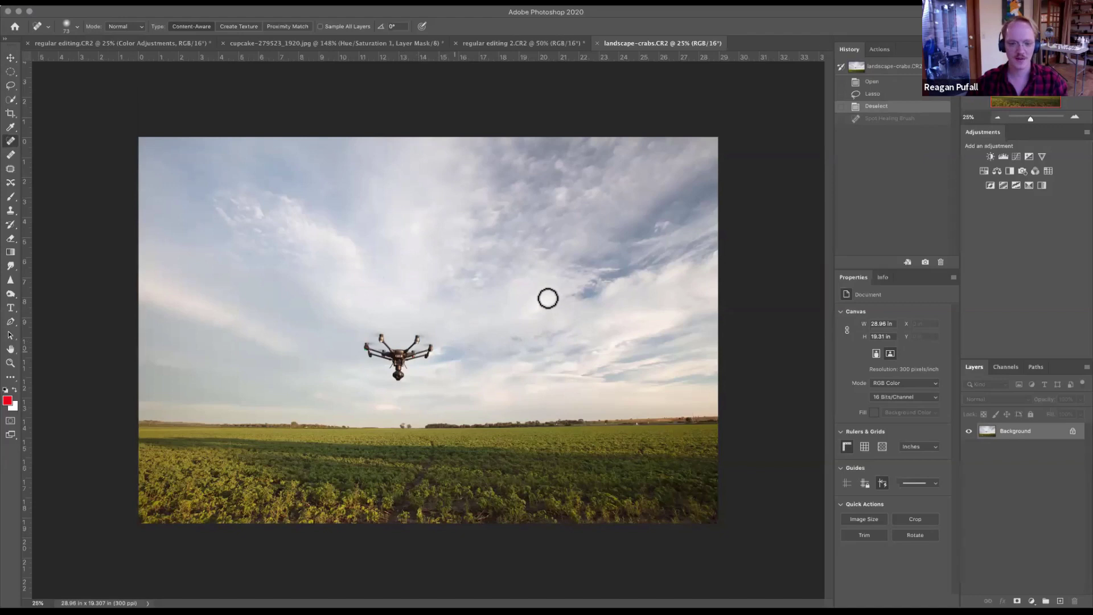
Heal small spots in the sky beside the drone and on the horizon with the Spot Healing Brush at 94 px.
drag(548, 298, 542, 296)
click(567, 342)
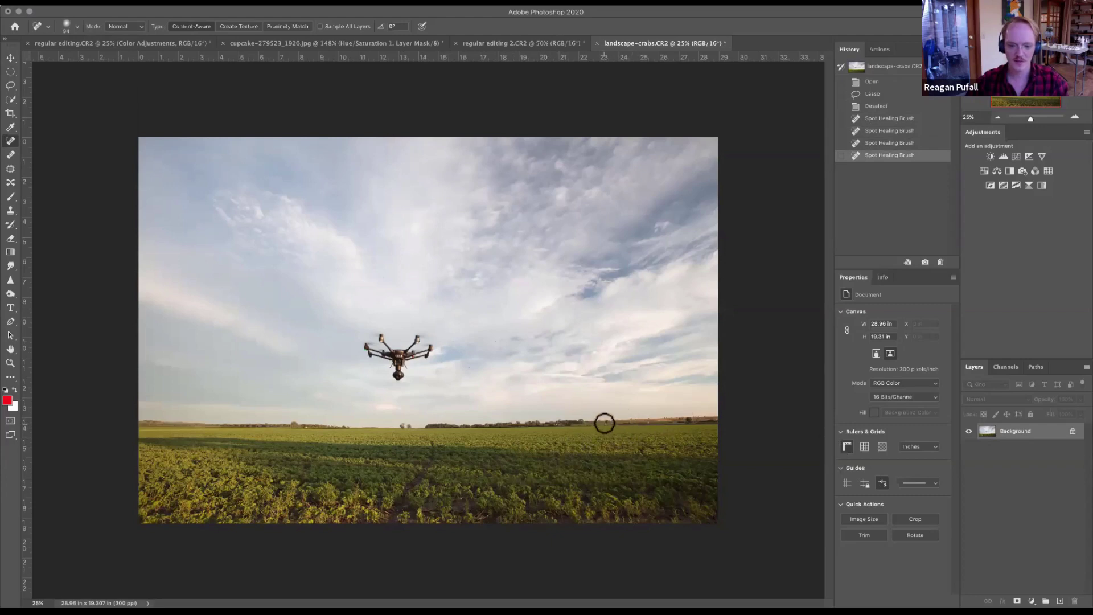
click(605, 423)
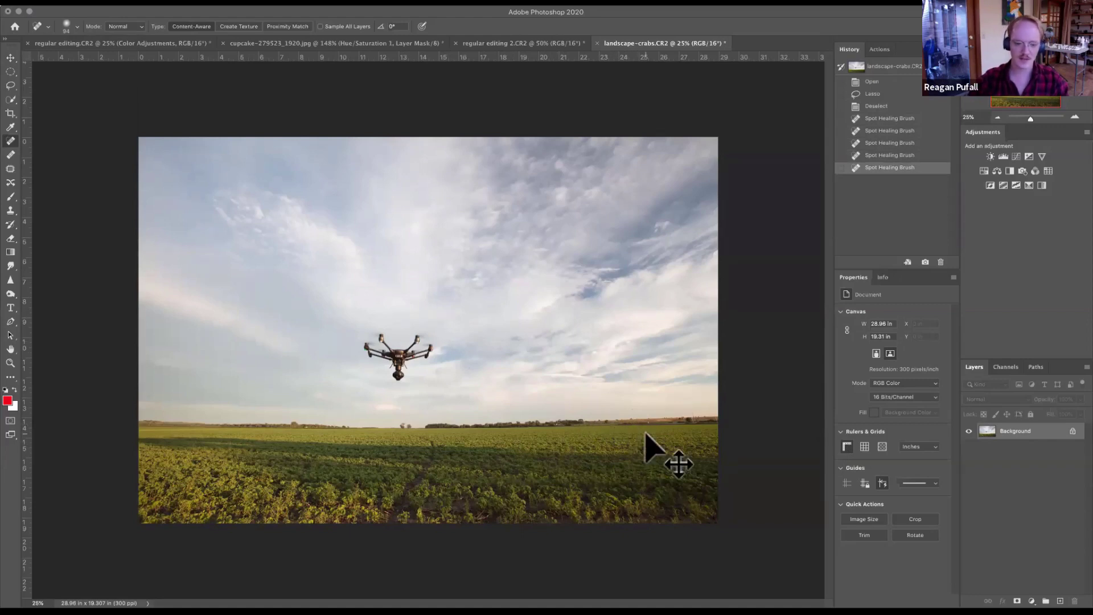
Remove the two small trees on the horizon below the drone with the Spot Healing Brush, working at 100% zoom.
key(super+1)
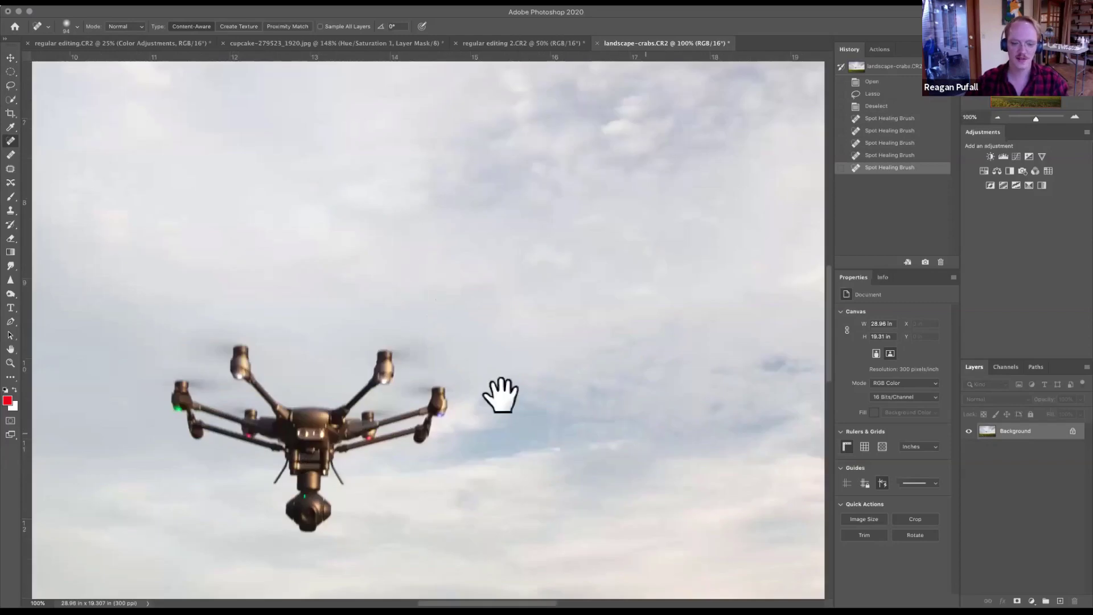
scroll(454, 405, down, 3)
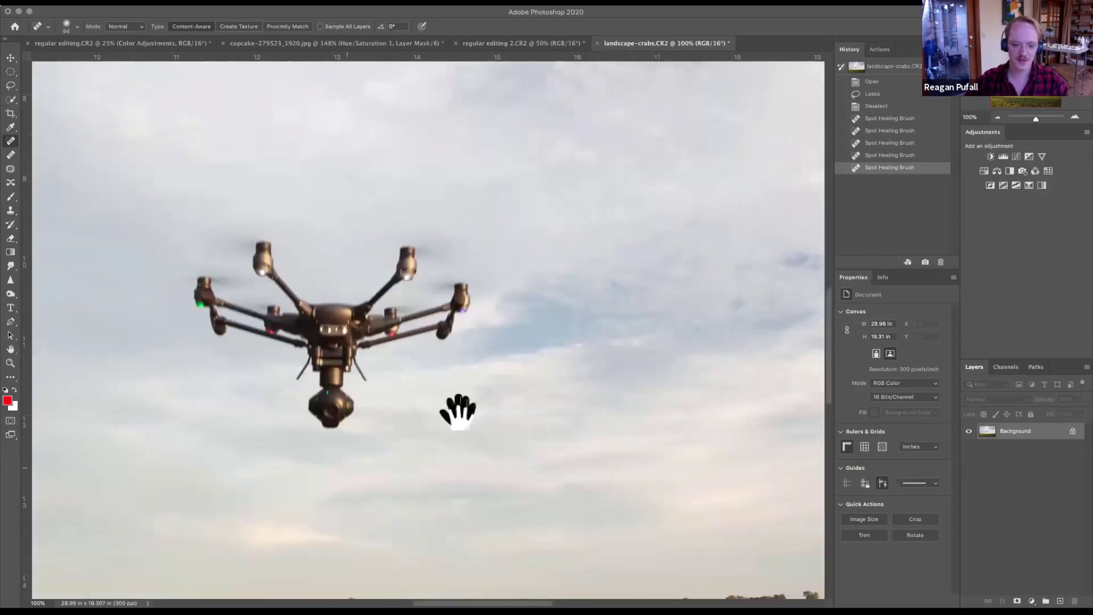
scroll(447, 429, down, 5)
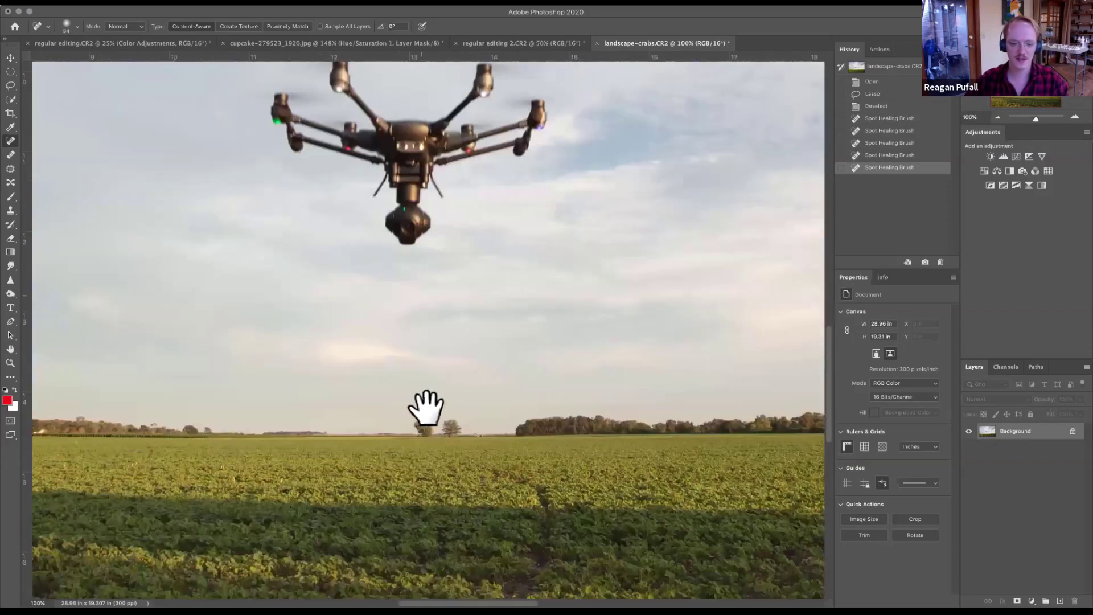
scroll(442, 397, down, 1)
click(439, 403)
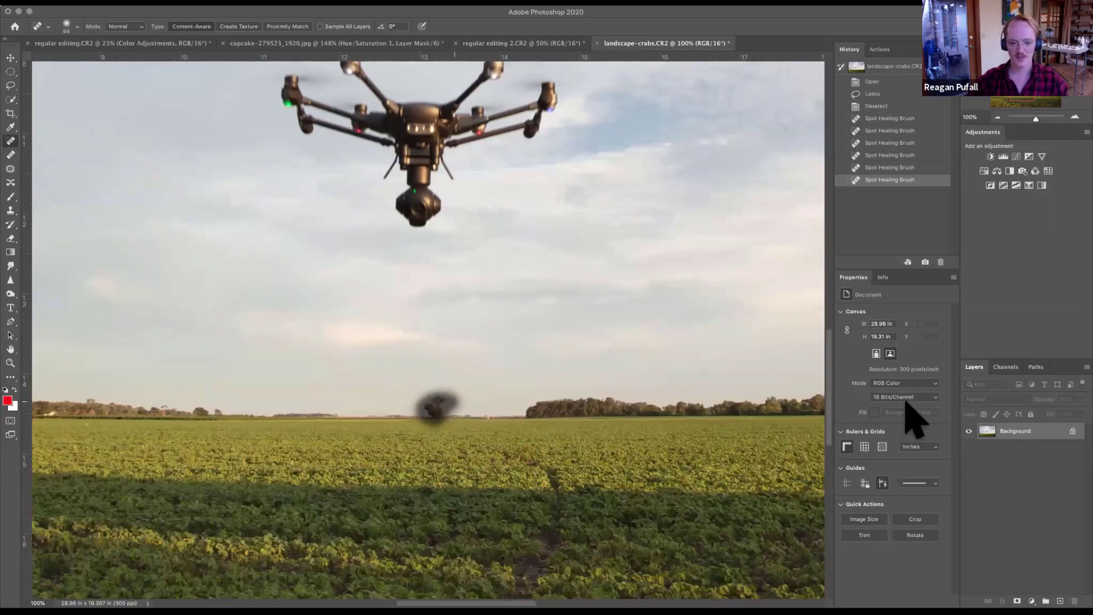
Enlarge the healing brush to 172 px, try a broad stroke over the clouds beside the drone, and undo it.
right_click(463, 220)
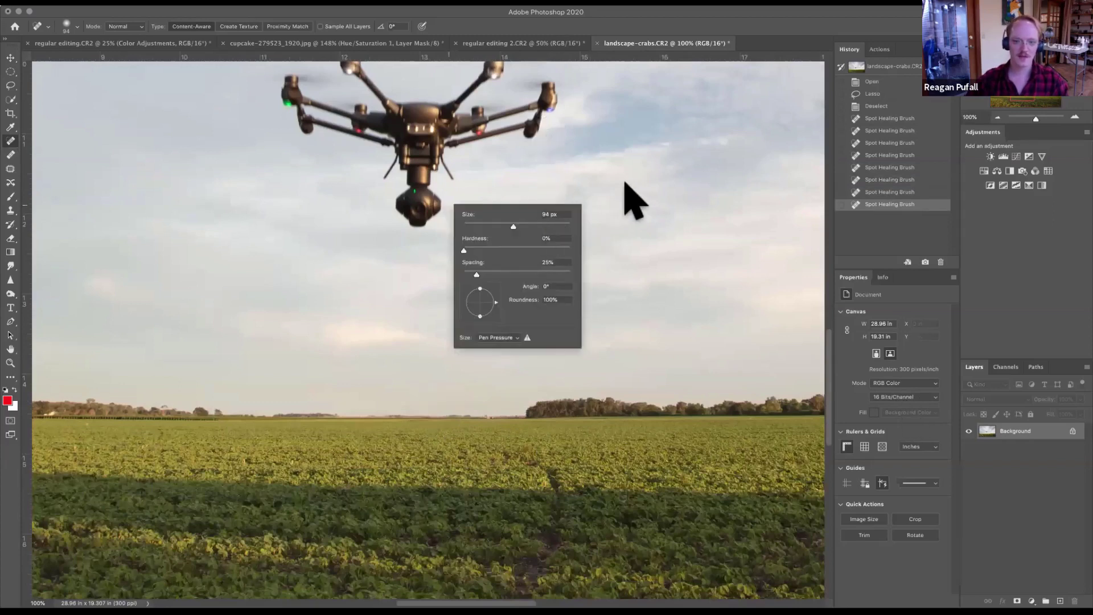
drag(512, 226, 501, 262)
key(Return)
drag(546, 134, 552, 221)
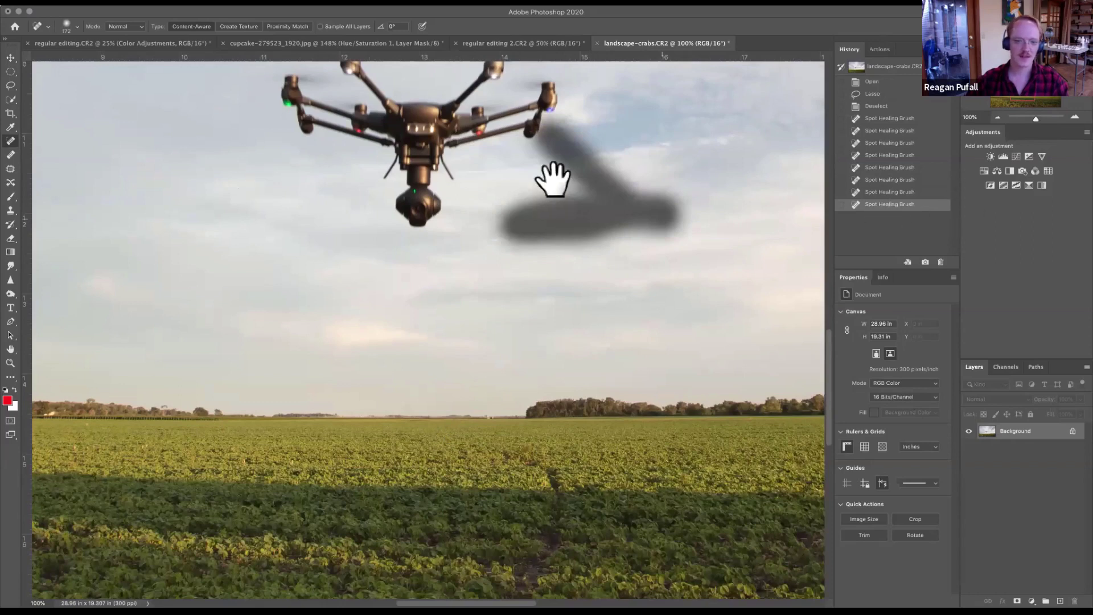
key(ctrl+z)
Paint over the entire drone in one continuous stroke with the Spot Healing Brush at 200 px.
scroll(444, 253, up, 2)
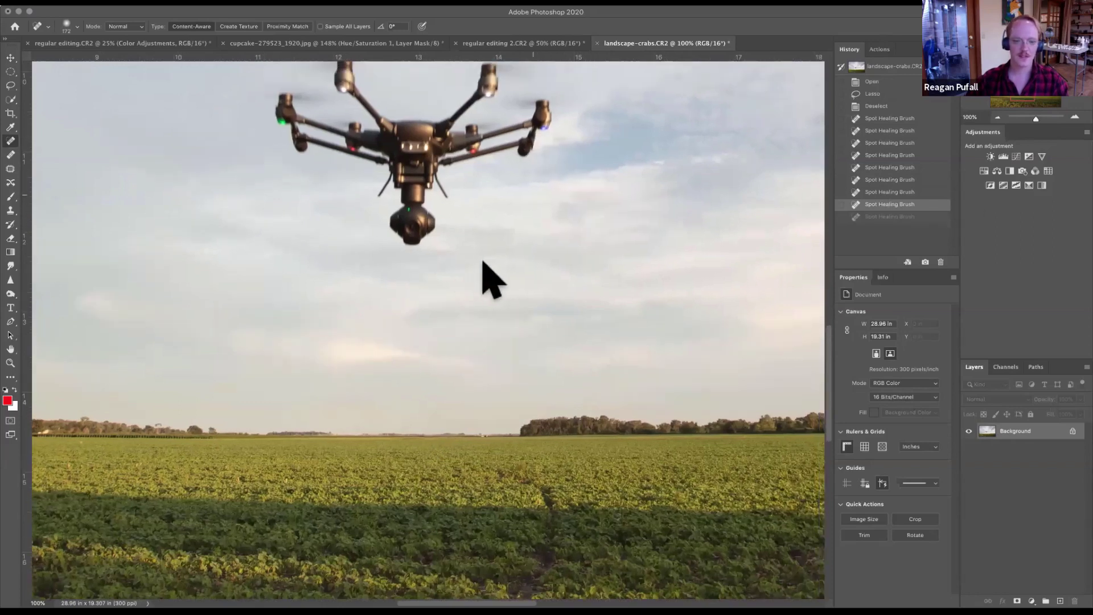
scroll(489, 267, up, 2)
right_click(501, 274)
mouse_move(339, 213)
mouse_down()
mouse_move(363, 167)
mouse_move(282, 201)
mouse_move(272, 180)
mouse_move(263, 193)
mouse_move(300, 225)
mouse_move(394, 246)
mouse_move(304, 243)
mouse_move(411, 255)
mouse_move(416, 324)
mouse_move(433, 321)
mouse_move(388, 280)
mouse_move(384, 316)
mouse_move(457, 329)
mouse_move(459, 302)
mouse_move(424, 340)
mouse_move(456, 284)
mouse_move(442, 248)
mouse_move(494, 249)
mouse_move(390, 311)
mouse_move(550, 228)
mouse_move(536, 251)
mouse_move(557, 212)
mouse_move(551, 191)
mouse_move(577, 189)
mouse_move(523, 159)
mouse_move(486, 169)
mouse_move(531, 156)
mouse_move(451, 158)
mouse_move(419, 215)
mouse_move(479, 198)
mouse_move(518, 164)
mouse_move(517, 183)
mouse_move(550, 184)
mouse_move(568, 199)
mouse_move(526, 236)
mouse_move(529, 212)
mouse_up()
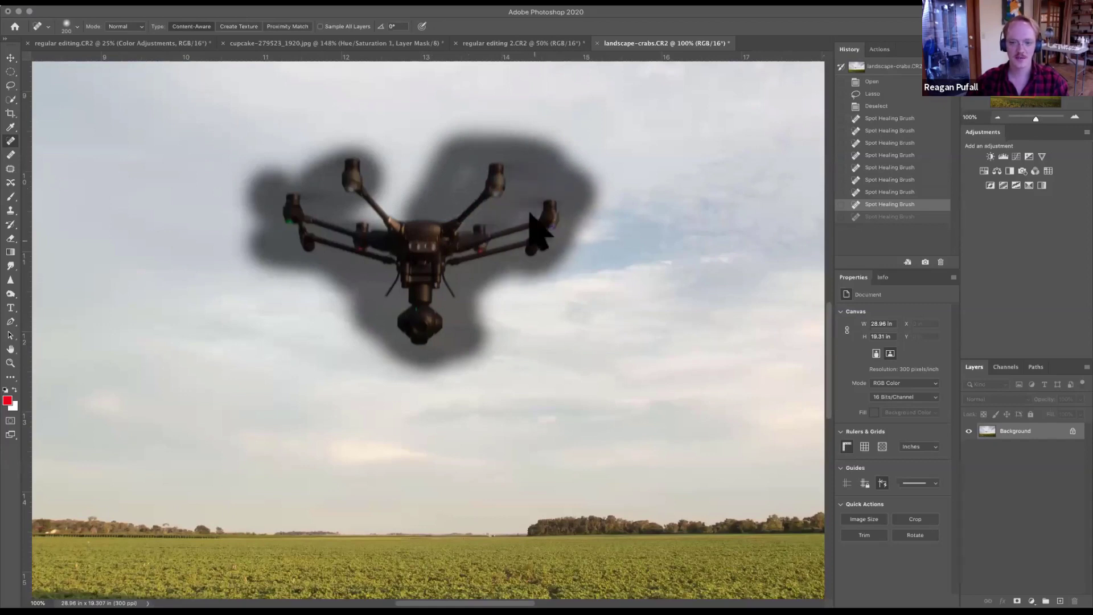
mouse_move(406, 238)
mouse_down()
mouse_move(345, 206)
mouse_move(398, 197)
mouse_move(366, 190)
mouse_move(336, 153)
mouse_move(439, 195)
mouse_move(467, 159)
mouse_up()
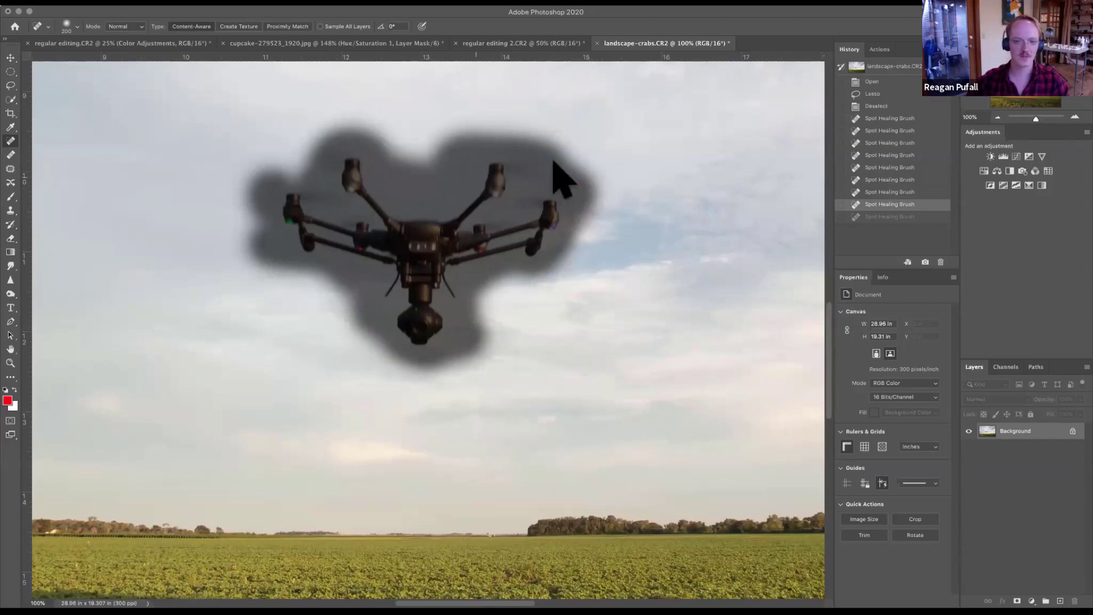
drag(819, 336, 515, 292)
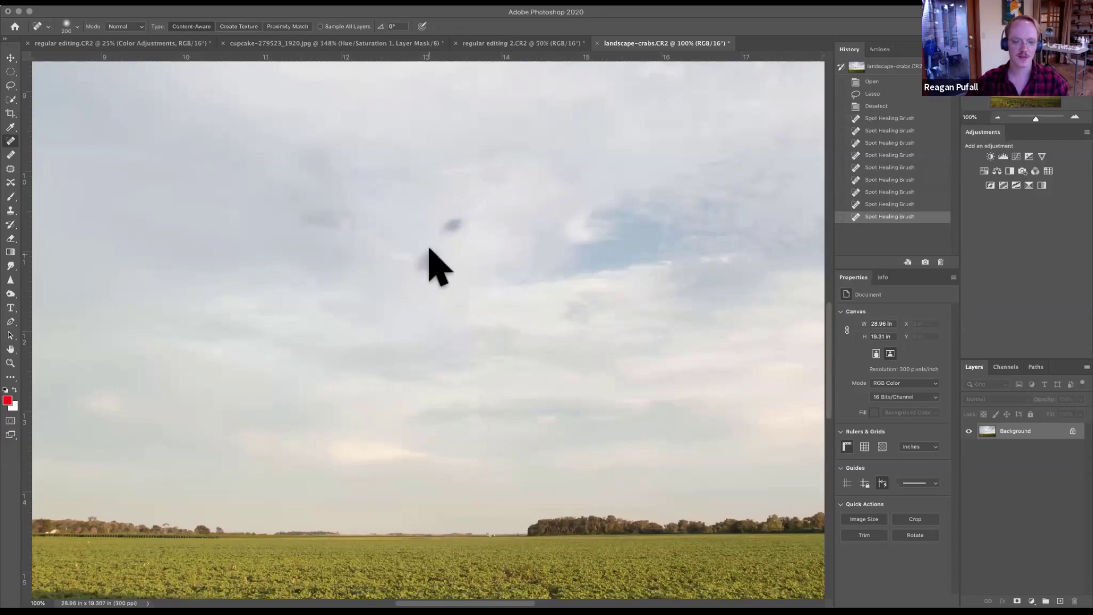
Heal the leftover dark smudges in the sky where the drone was with the Spot Healing Brush.
click(424, 253)
drag(462, 212, 447, 222)
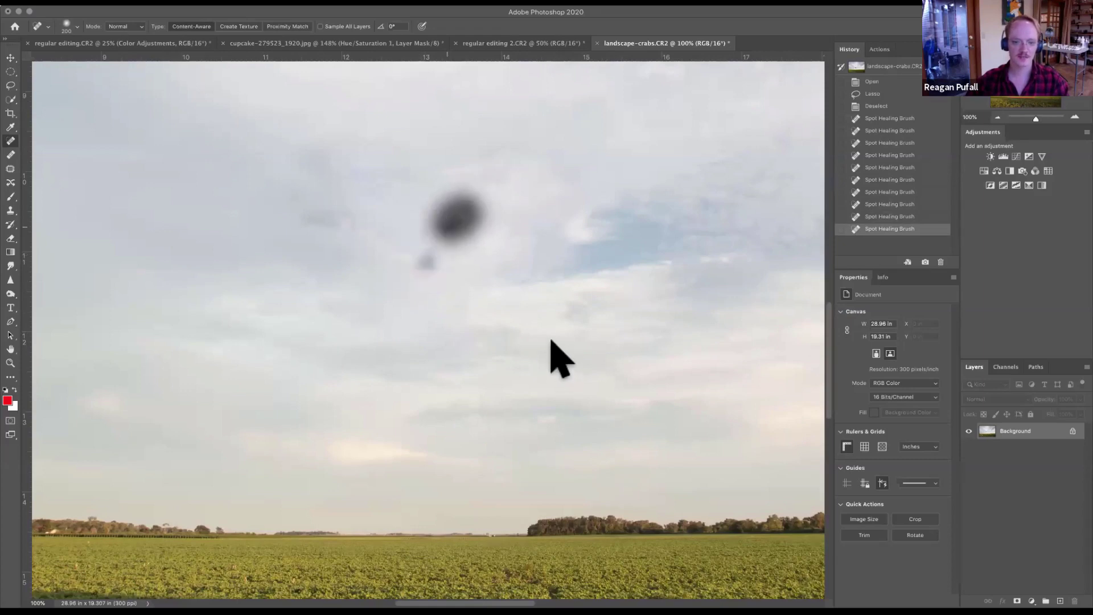
mouse_move(428, 263)
mouse_down()
mouse_move(433, 272)
mouse_move(424, 268)
mouse_up()
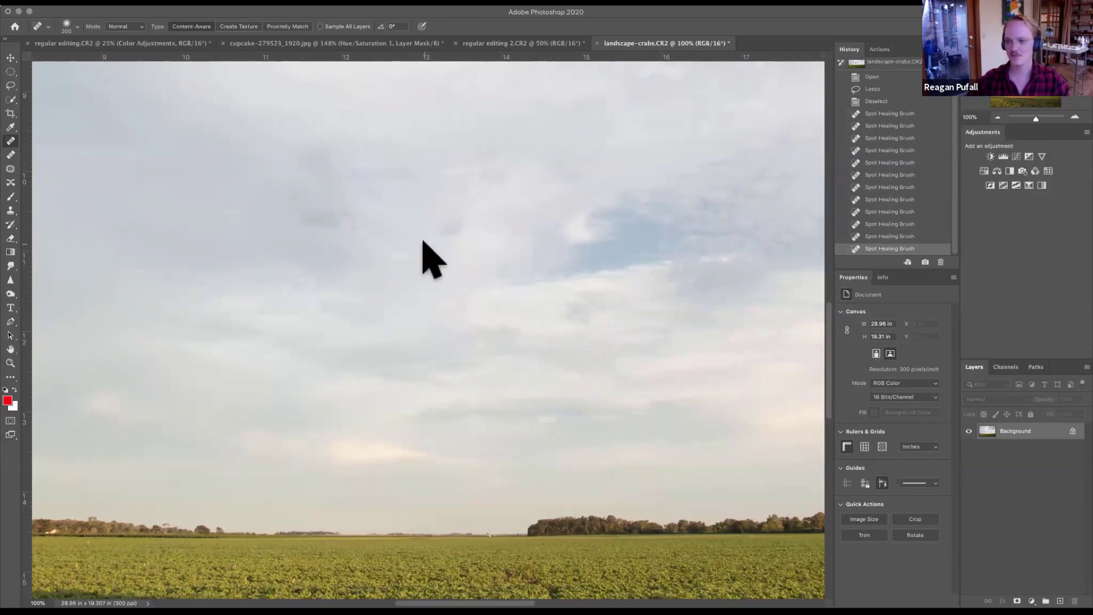
Revert the photo to the Deselect history state, discarding all the Spot Healing Brush strokes.
click(879, 102)
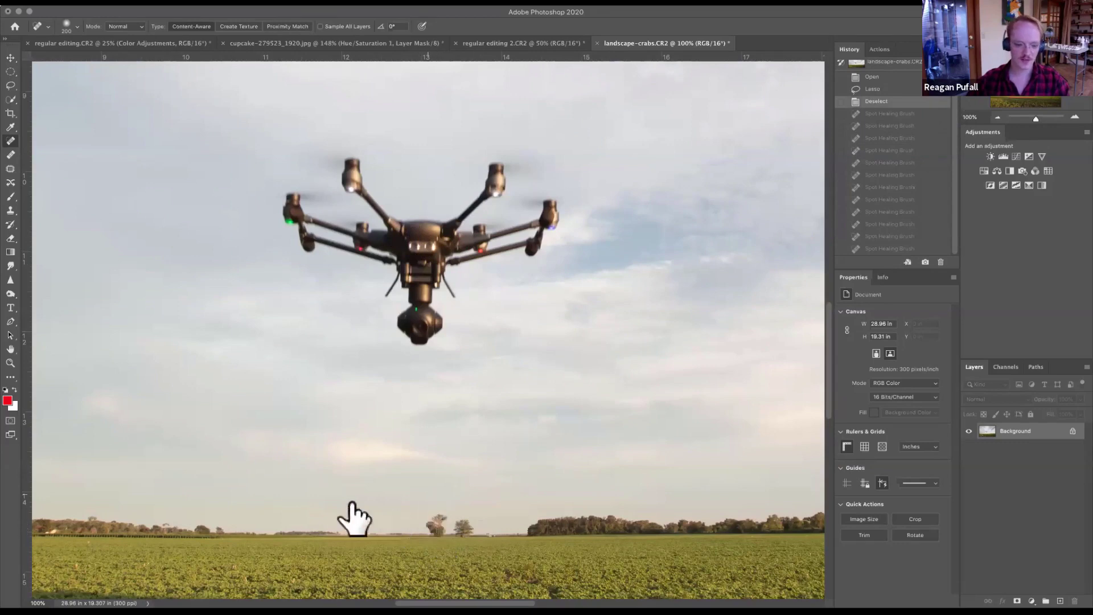
scroll(73, 317, right, 5)
scroll(709, 303, right, 15)
scroll(708, 303, down, 4)
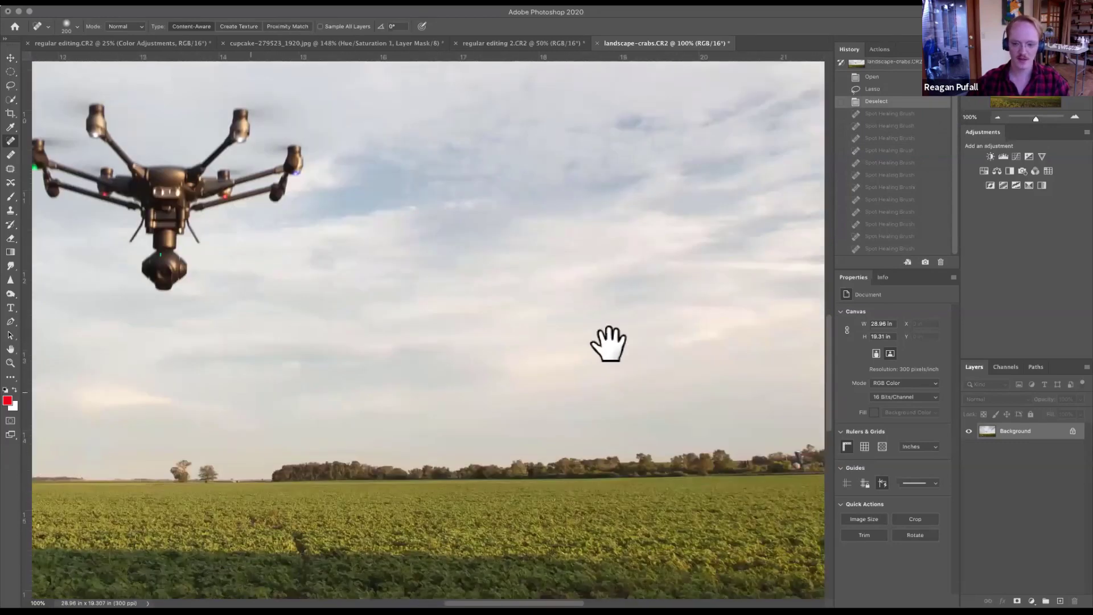
Heal small objects along the horizon with the Spot Healing Brush at 200 px, and undo the last stroke on the bush.
scroll(595, 386, right, 3)
scroll(595, 386, up, 1)
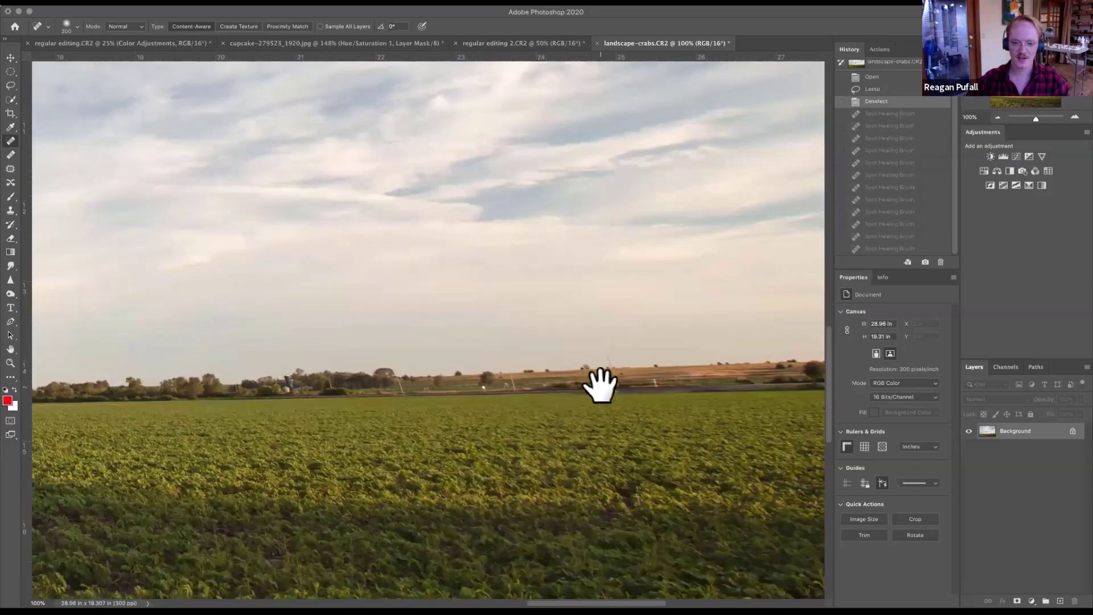
click(617, 378)
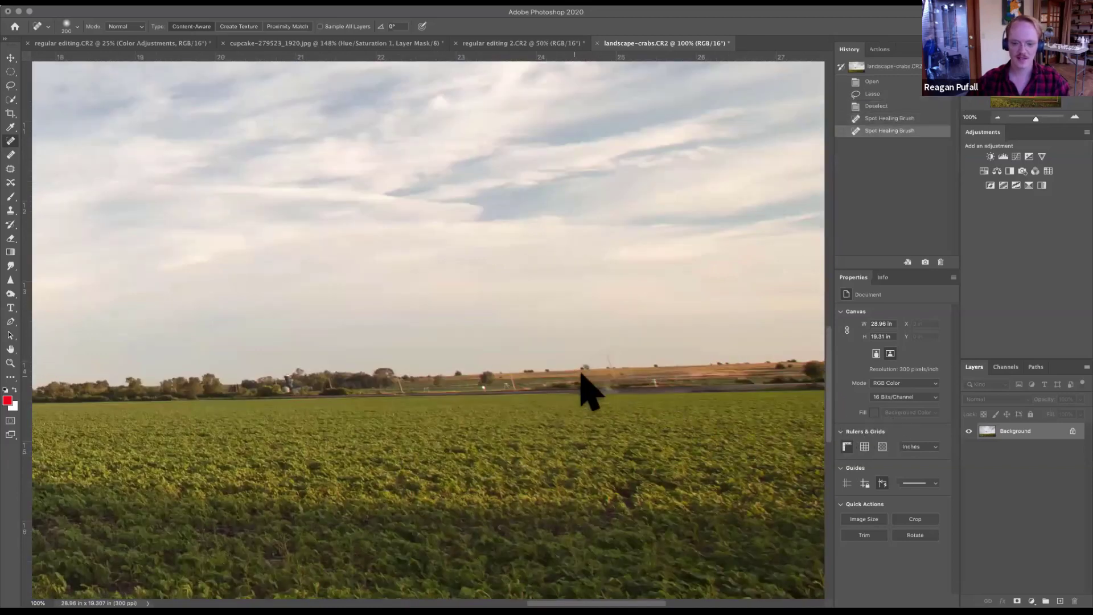
click(487, 379)
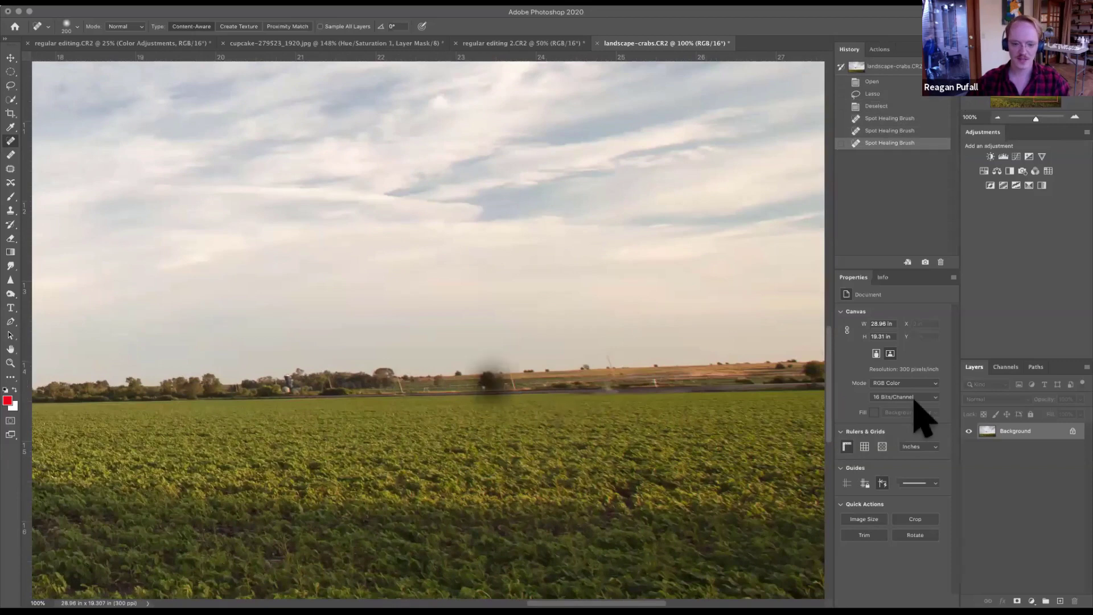
click(478, 385)
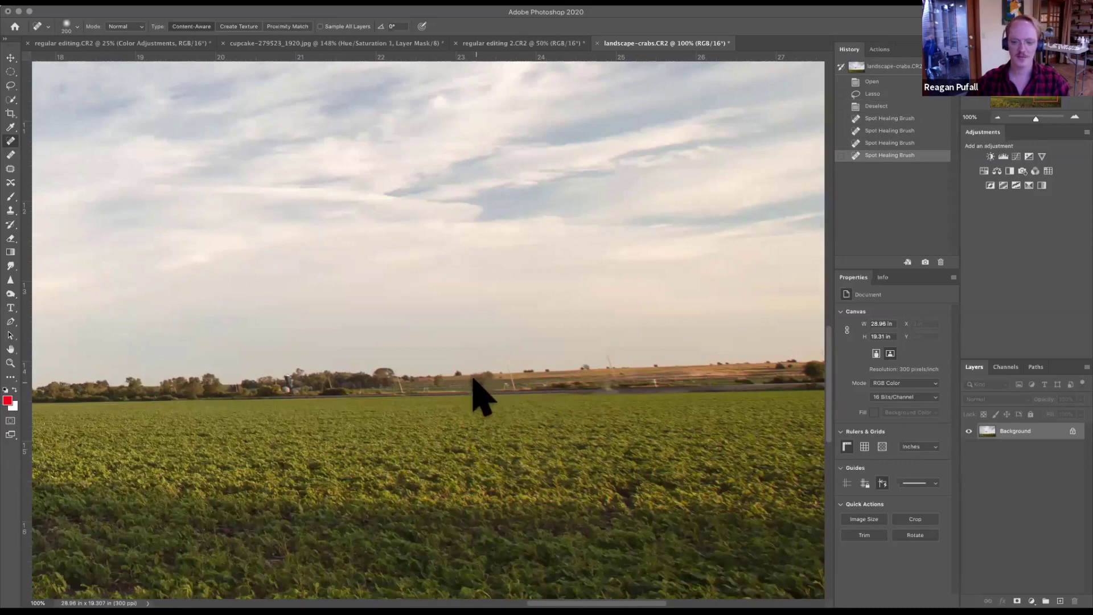
key(super+z)
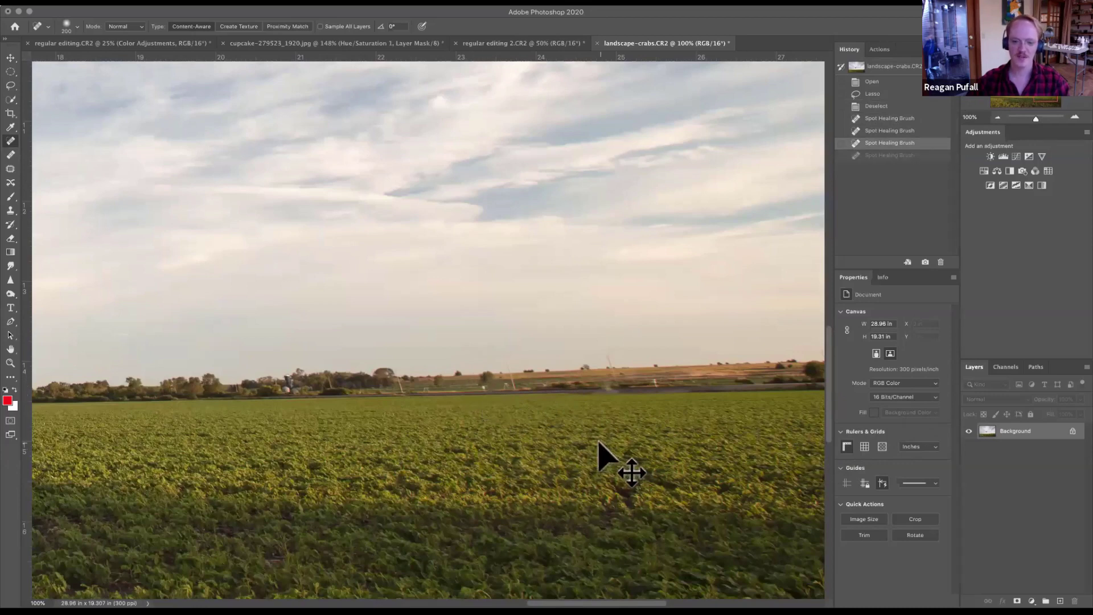
Try the Healing Brush with a sampled source on the small bush on the horizon, and undo the stroke.
click(10, 156)
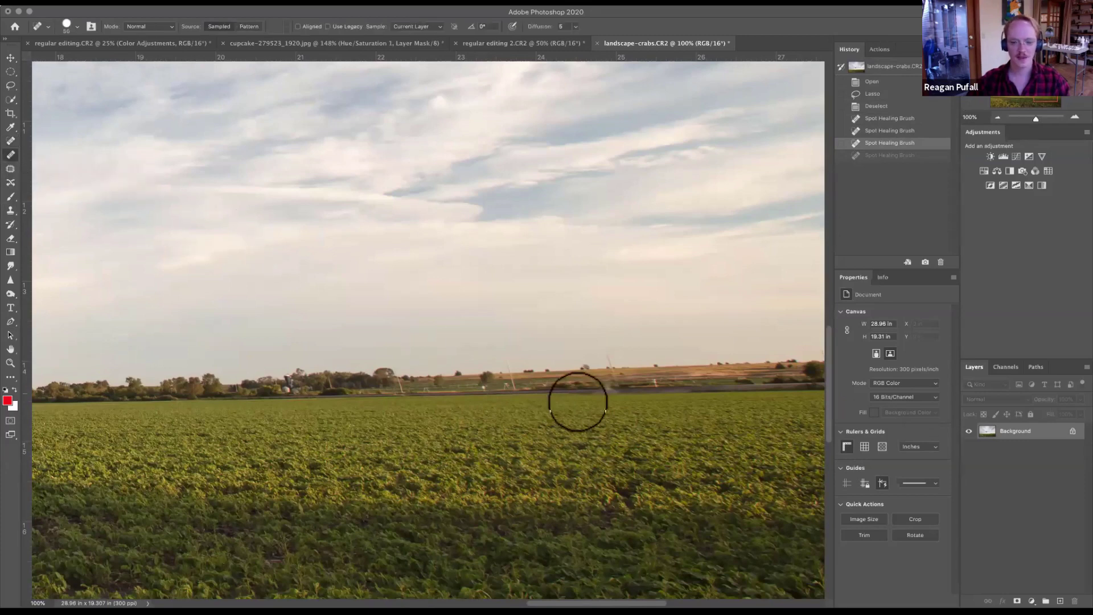
click(516, 350)
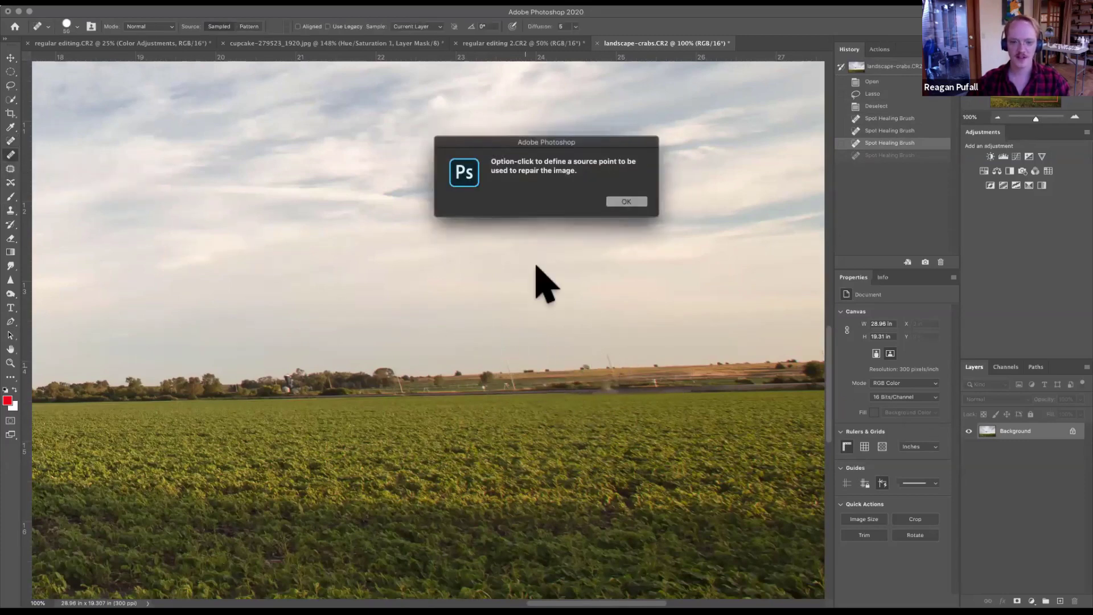
click(625, 201)
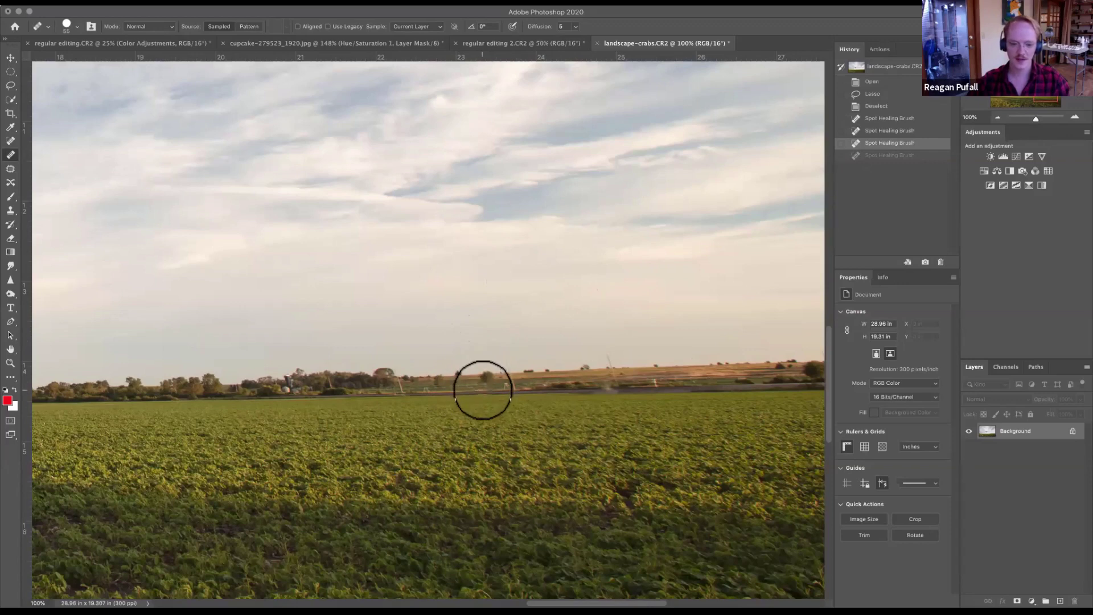
click(483, 390)
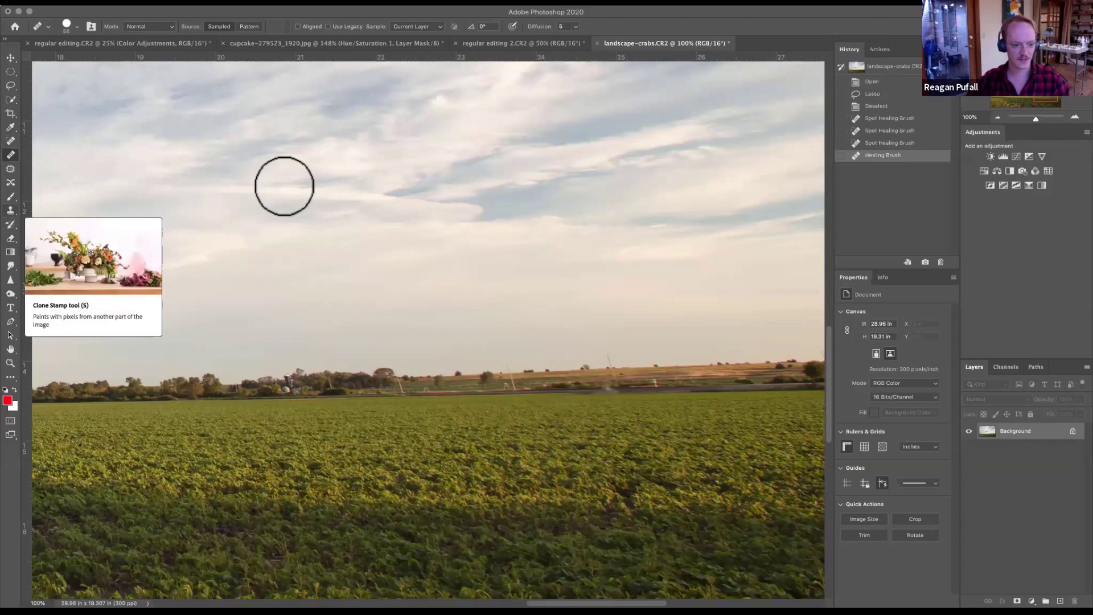
key(super+z)
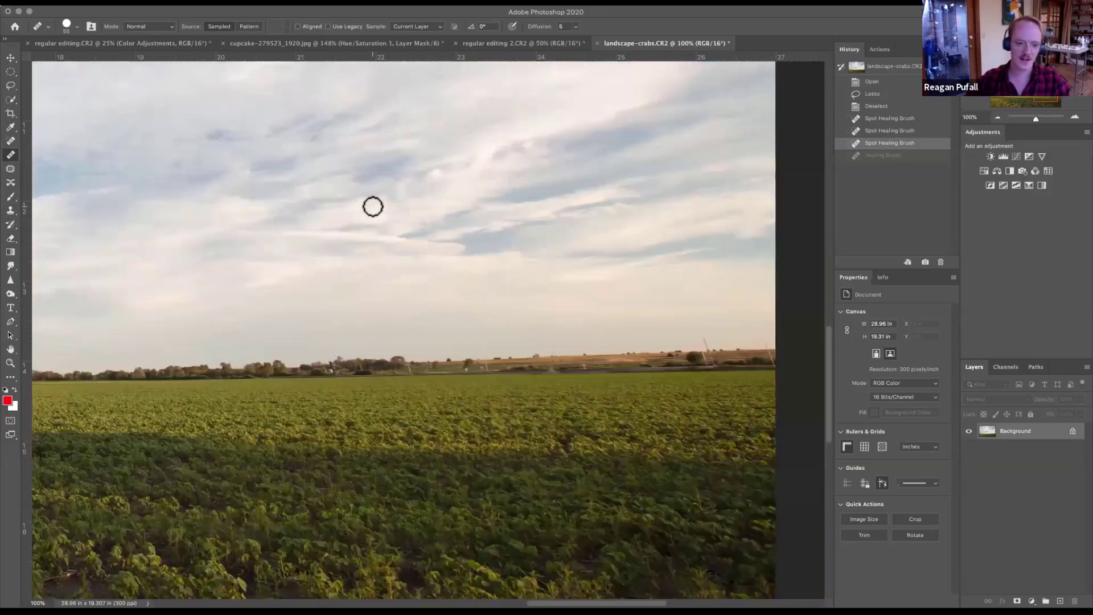
Clone a second drone into the sky beside the original with the Clone Stamp at 390 px, sampling the drone's body.
key(super+minus)
key(super+minus)
key(super+minus)
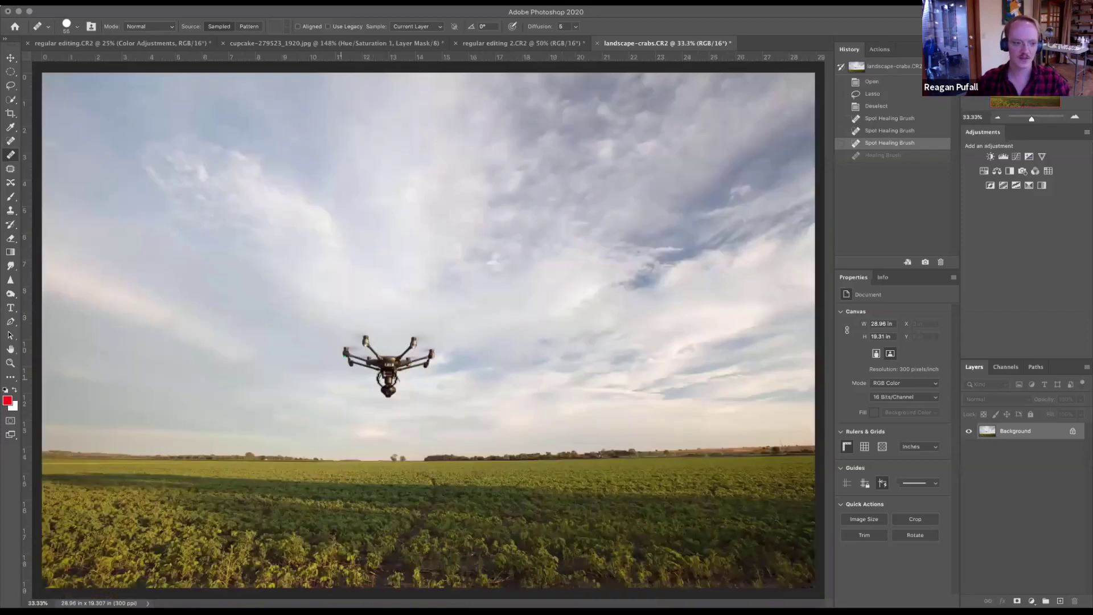
click(9, 208)
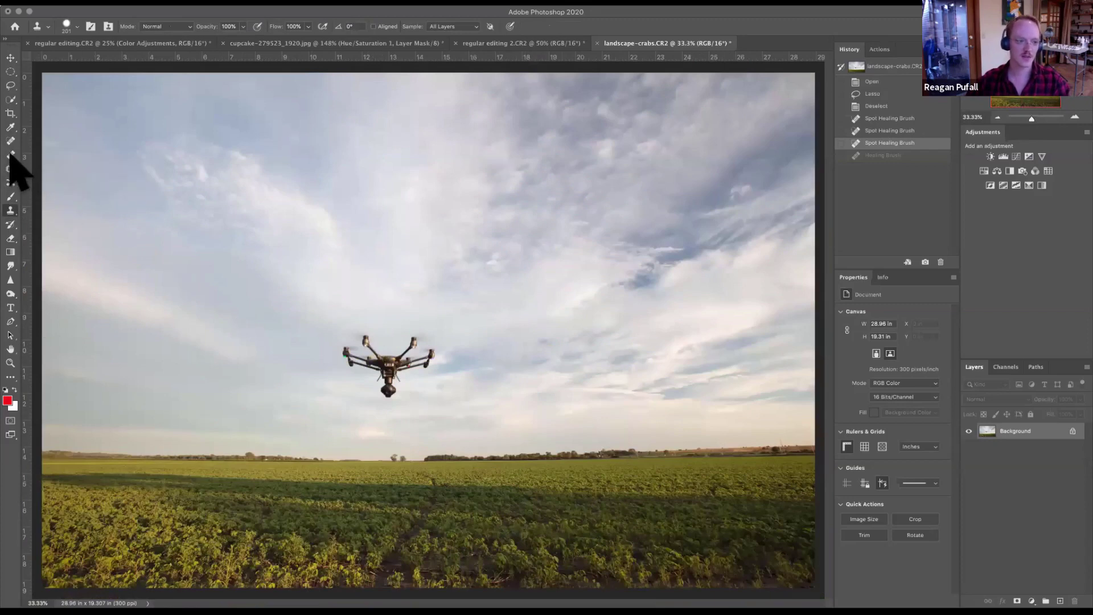
alt+click(388, 383)
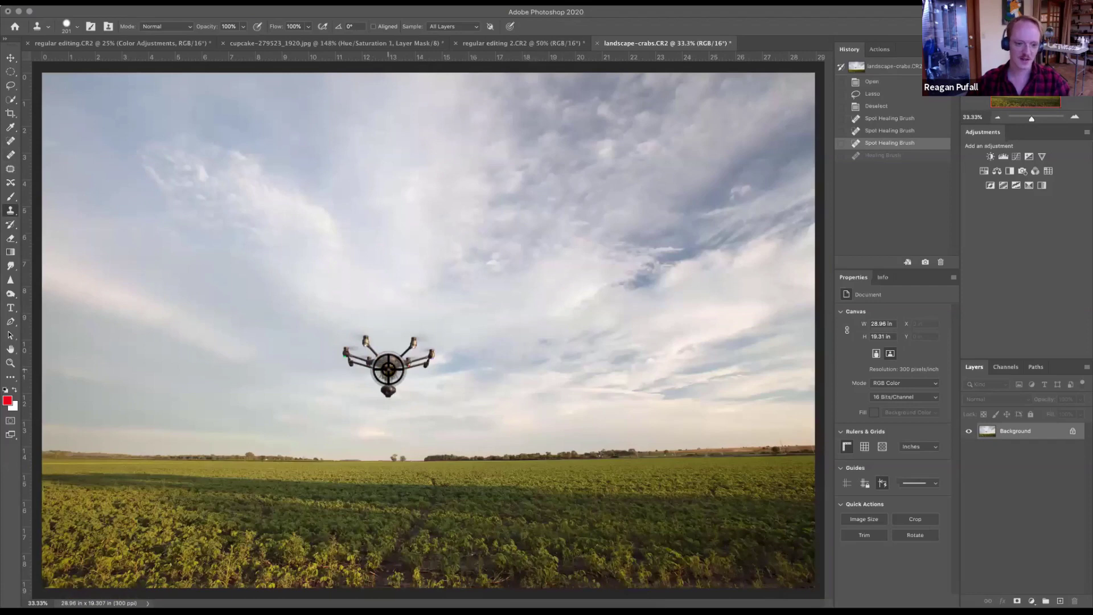
right_click(531, 402)
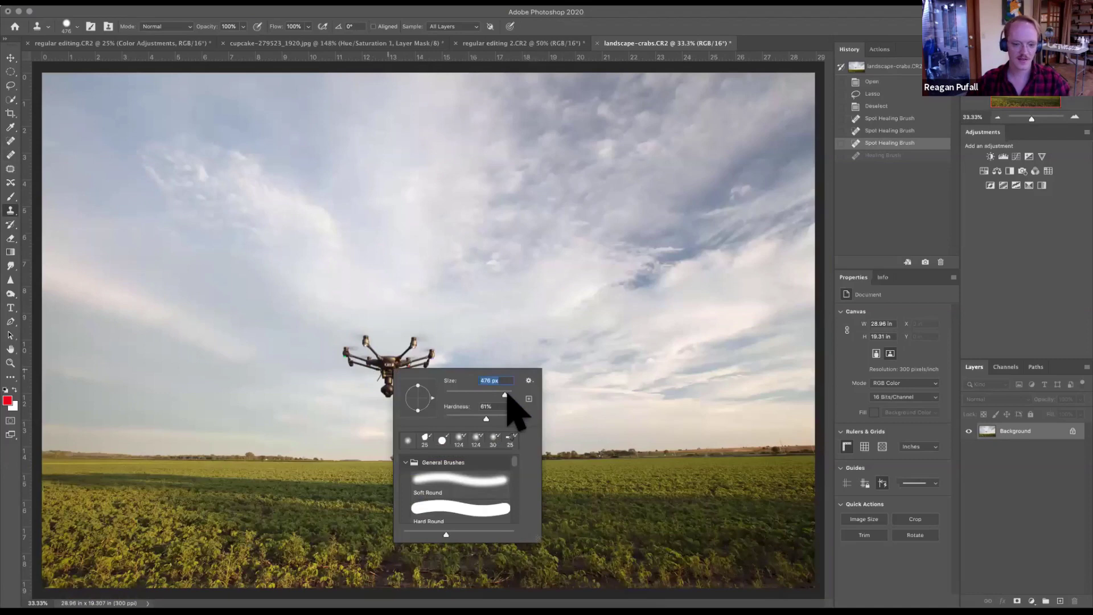
drag(507, 394, 509, 394)
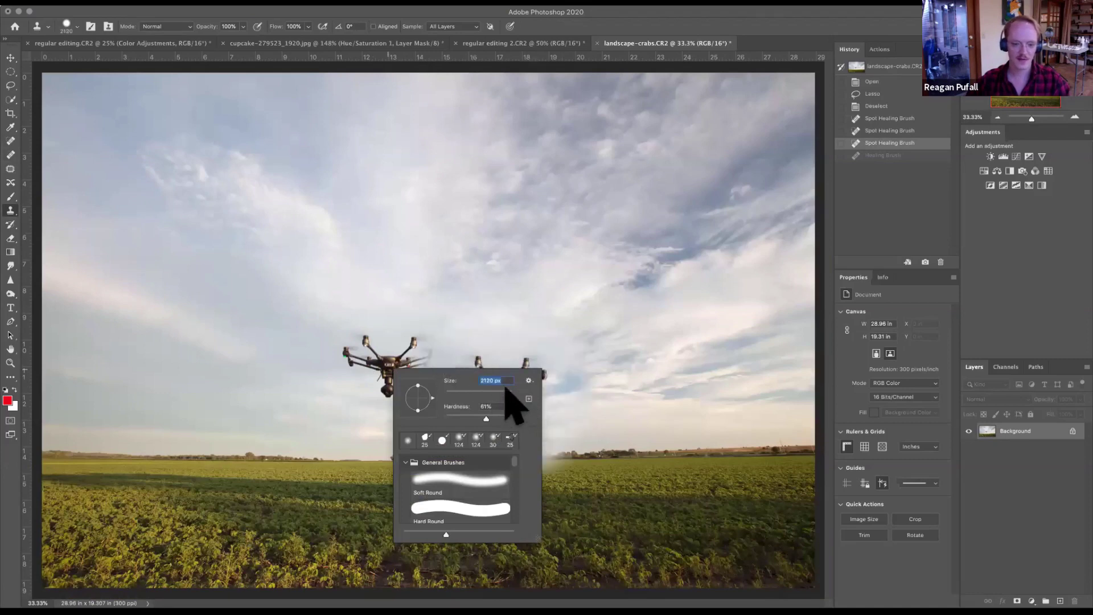
text(390)
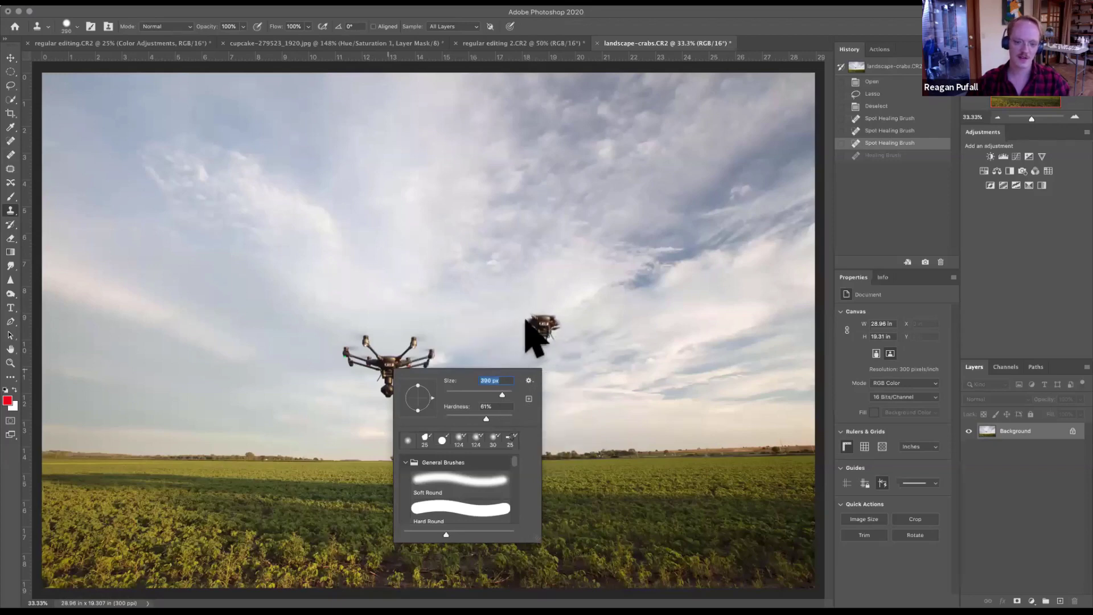
key(Return)
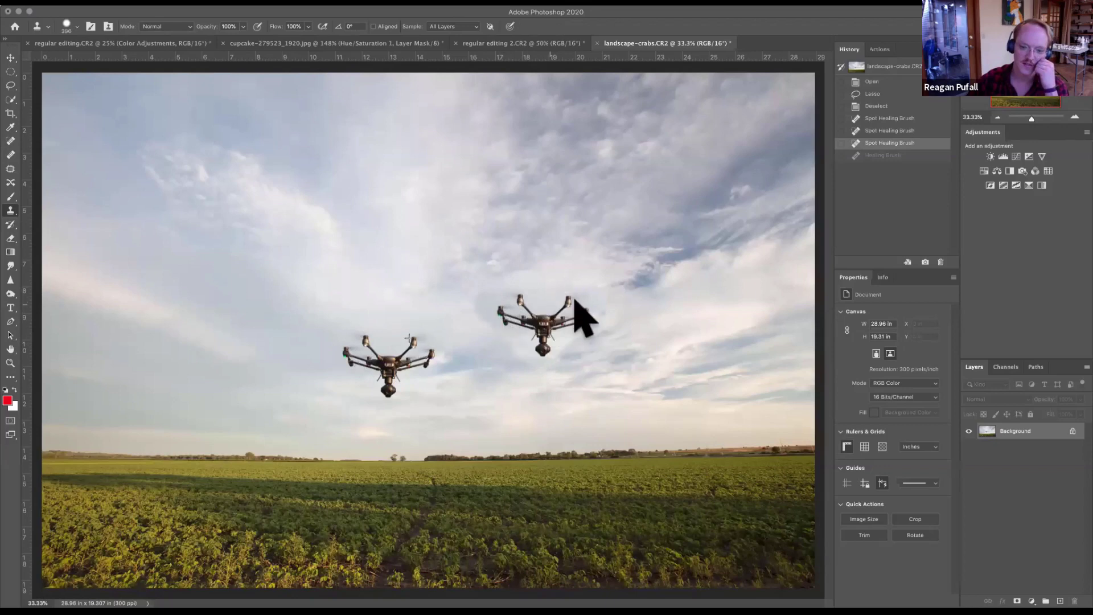
click(617, 323)
Heal the sky around the cloned drone with the Spot Healing Brush, and revert the photo to its opening snapshot.
click(10, 141)
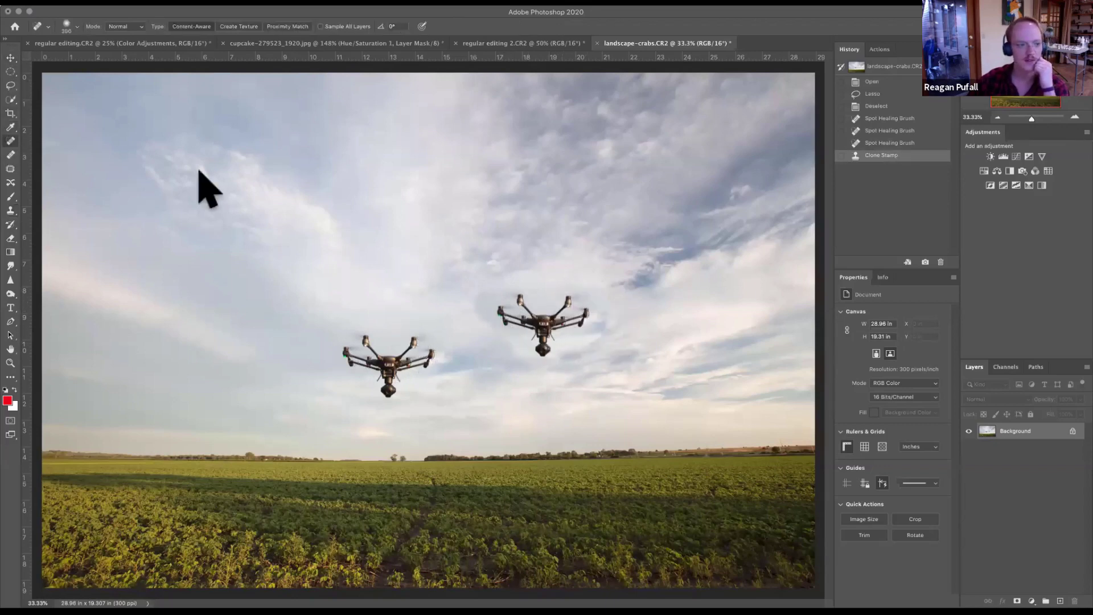
mouse_move(602, 286)
mouse_down()
mouse_move(536, 267)
mouse_move(505, 274)
mouse_up()
drag(605, 307, 599, 340)
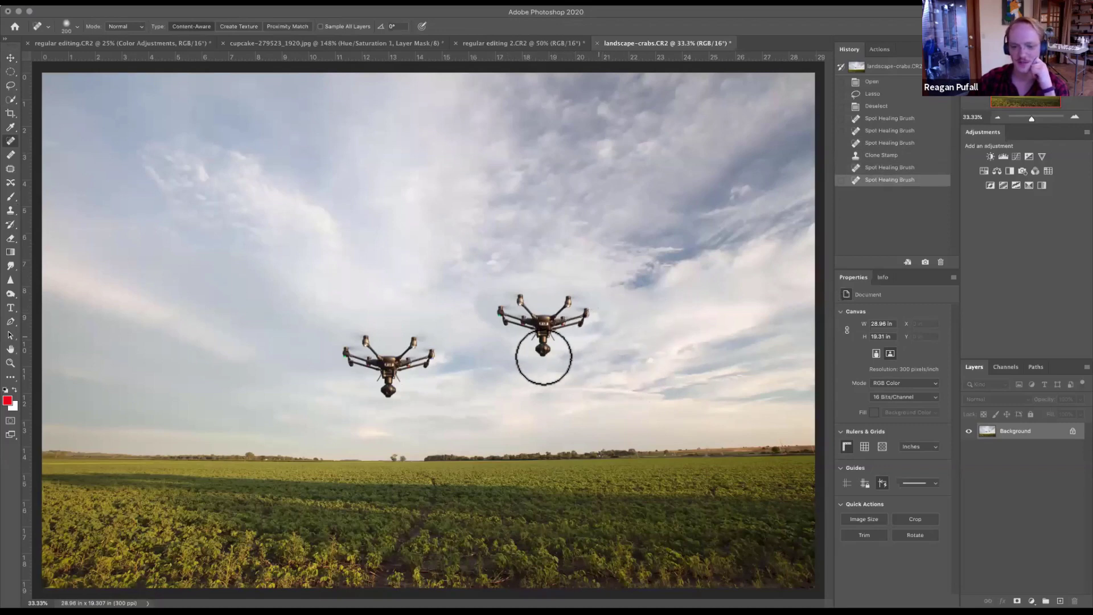
drag(478, 319, 493, 324)
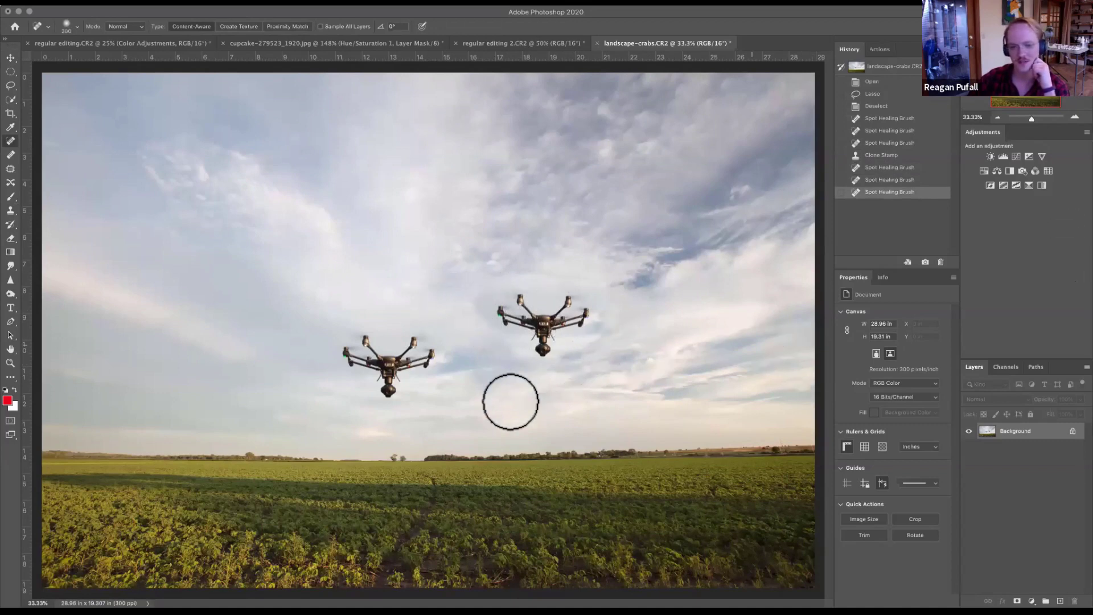
click(886, 68)
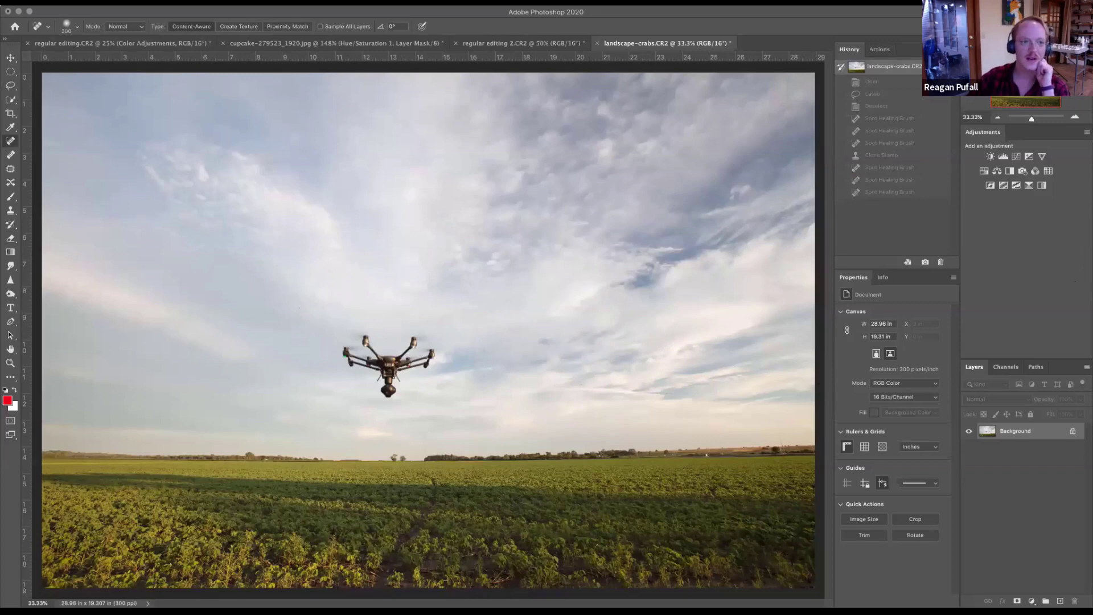
Draw a loose Lasso selection around the entire drone, leaving a margin of sky.
click(108, 1)
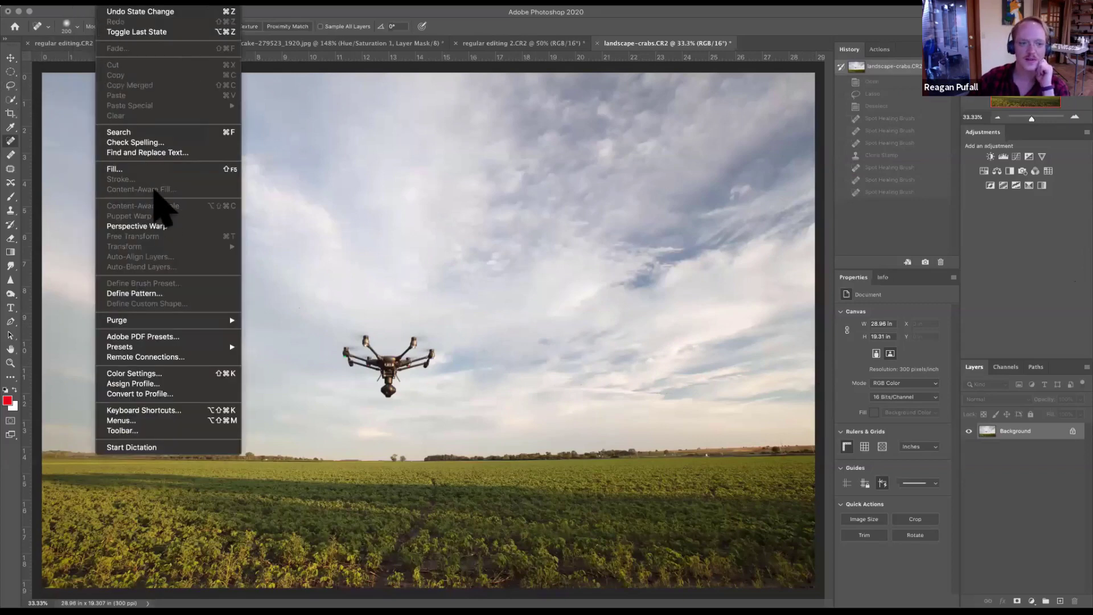
click(35, 91)
click(11, 85)
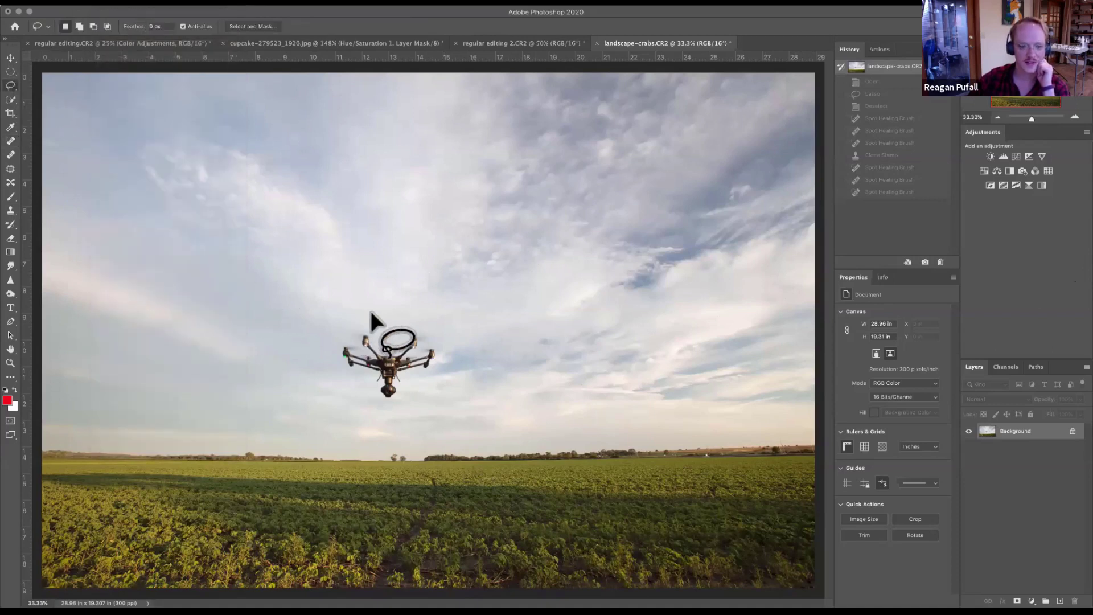
mouse_move(342, 319)
mouse_down()
mouse_move(330, 351)
mouse_move(357, 398)
mouse_move(391, 405)
mouse_up()
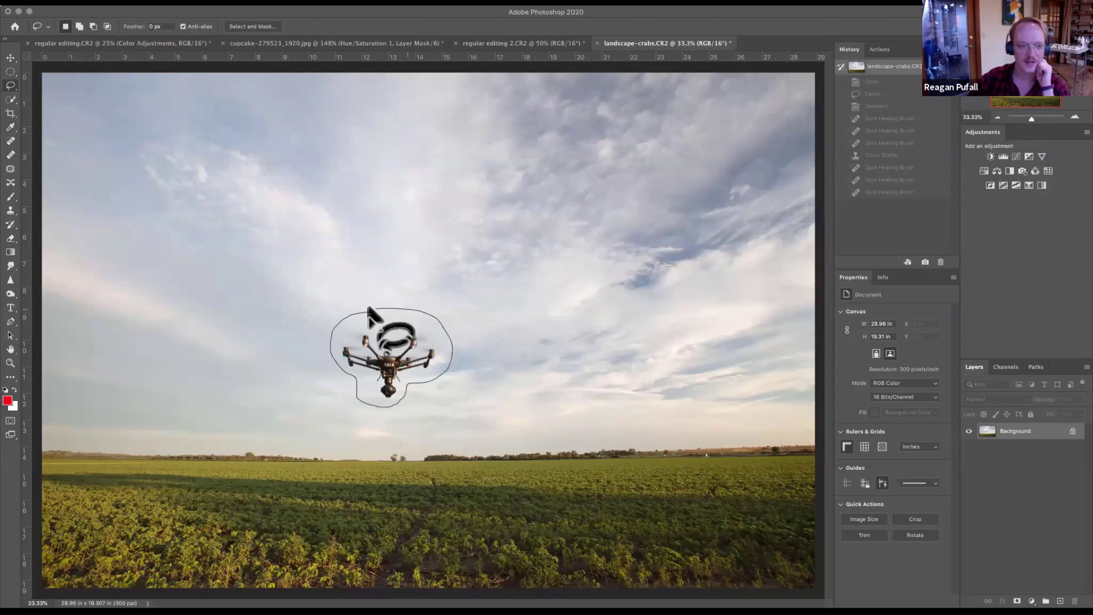
drag(369, 312, 370, 310)
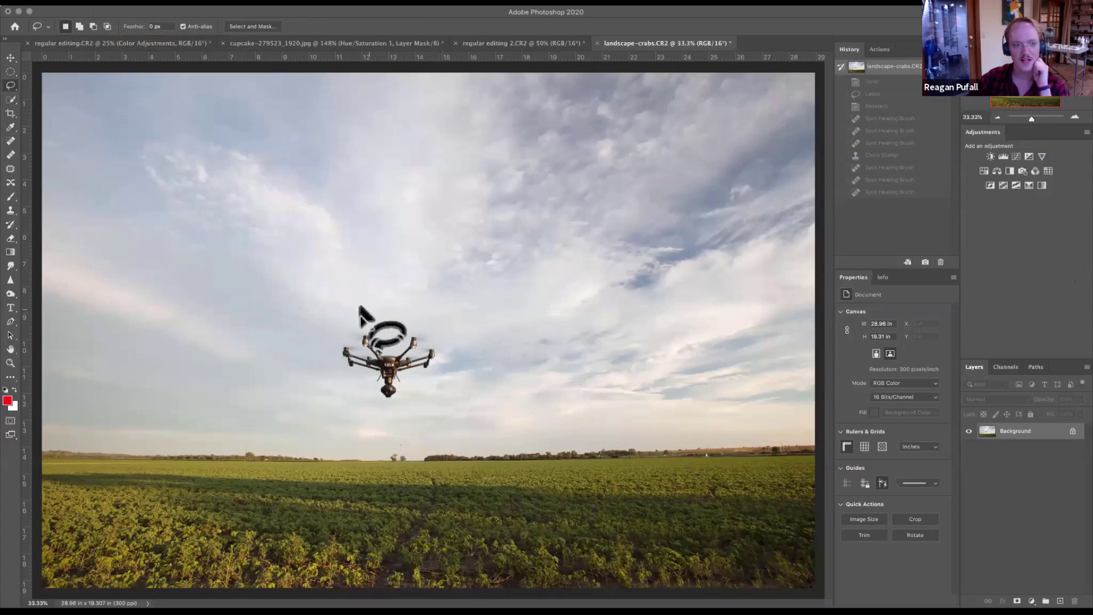
Try patching the selected drone with nearby clouds using the Patch tool, deselect, and undo both the deselection and the patch.
click(10, 168)
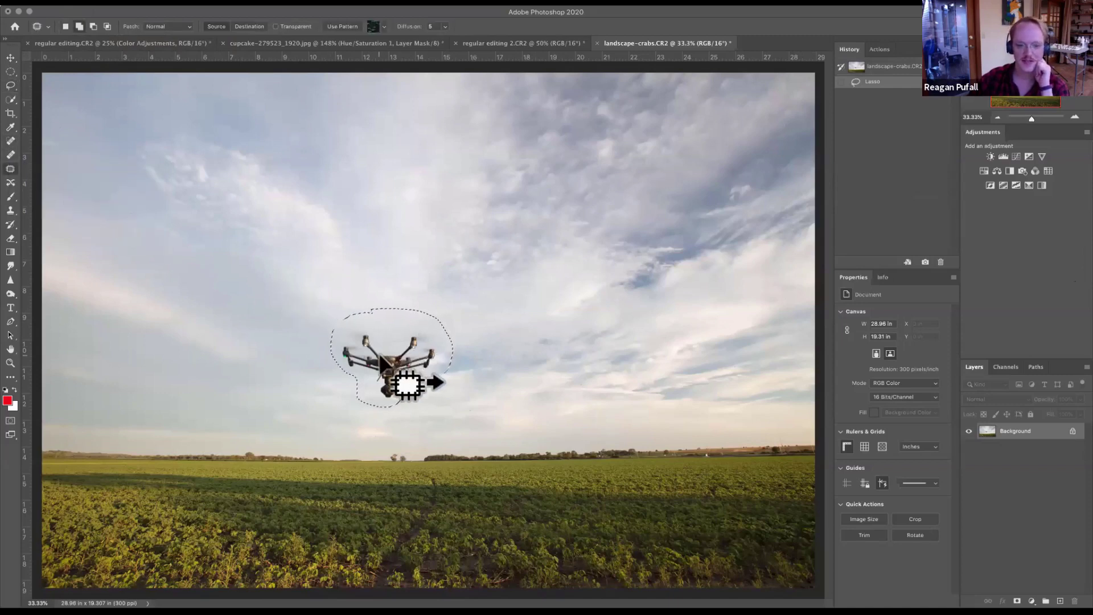
drag(422, 371, 536, 361)
drag(518, 306, 591, 283)
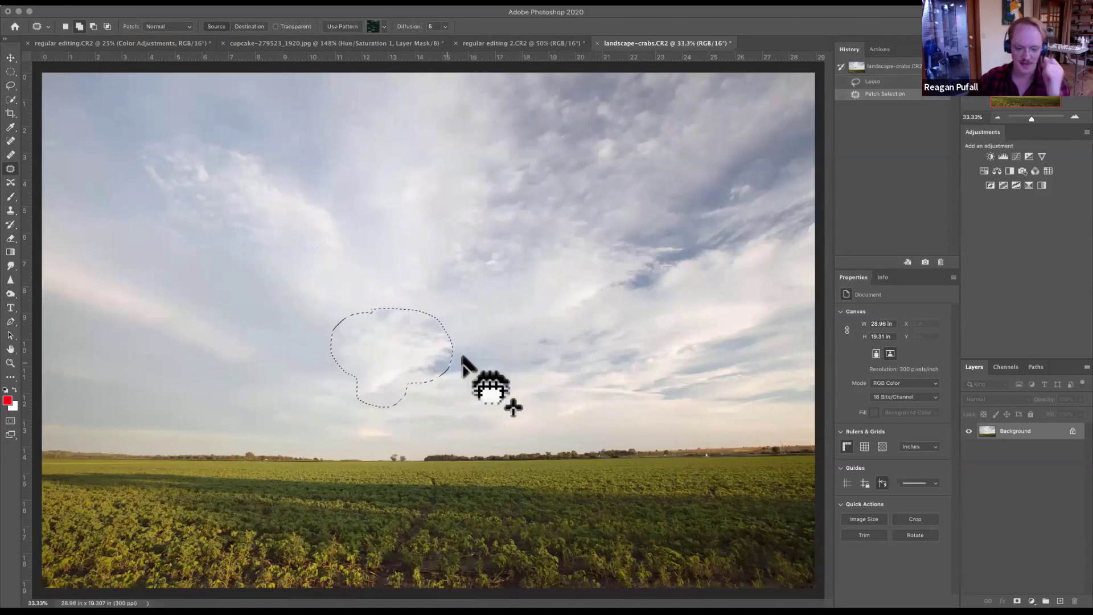
click(462, 358)
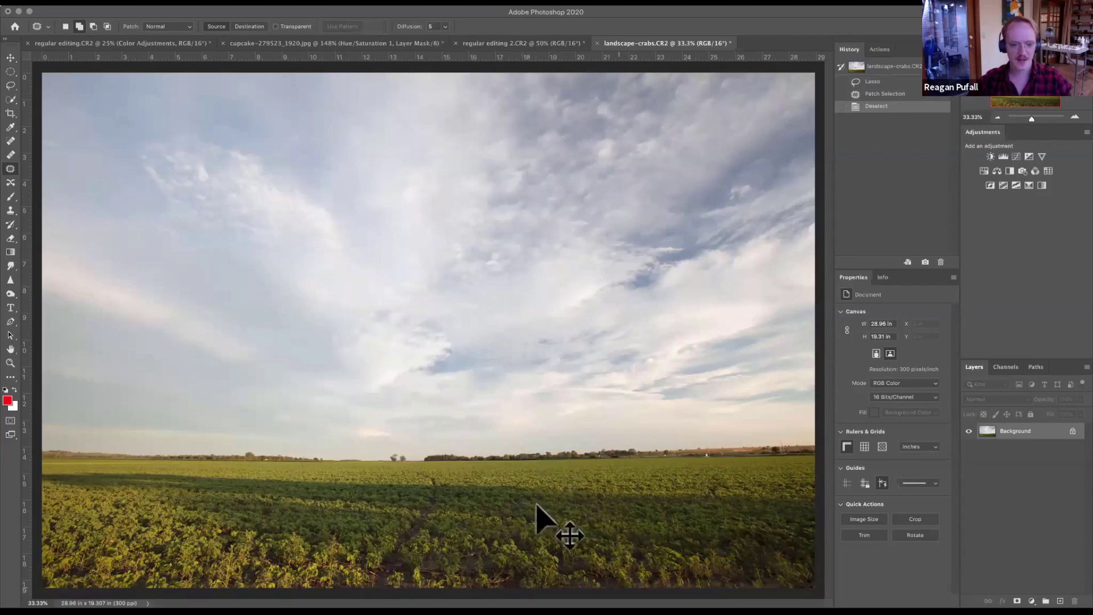
key(super+z)
key(super+z)
Patch the selected drone with the streaky clouds beside it using the Patch tool, and deselect.
mouse_move(447, 375)
mouse_down()
mouse_move(503, 389)
mouse_move(514, 366)
mouse_move(544, 351)
mouse_move(538, 345)
mouse_up()
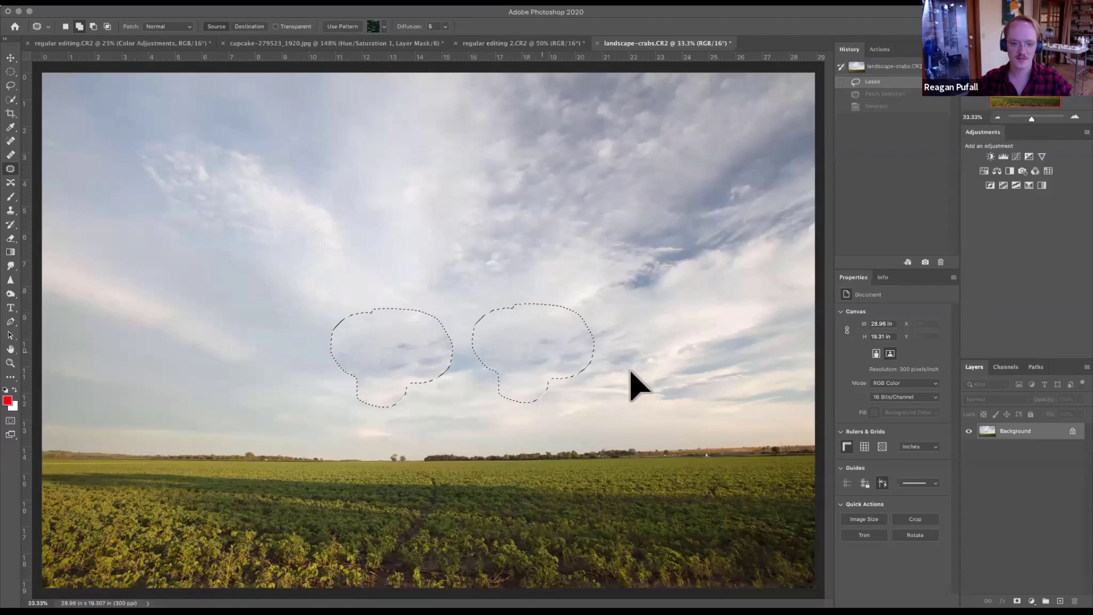
drag(637, 339, 589, 353)
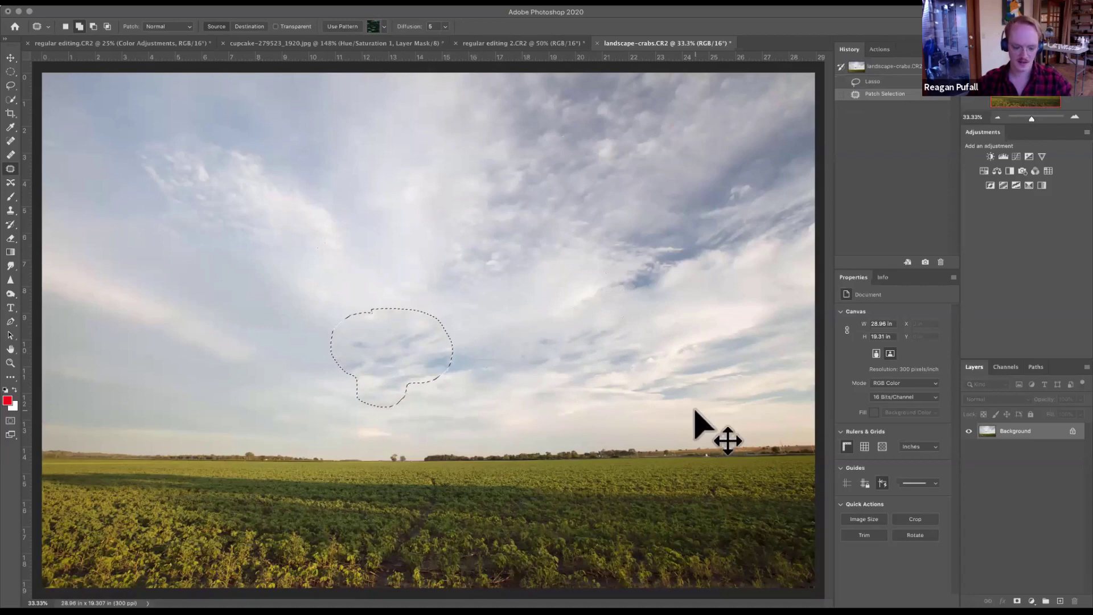
key(ctrl+d)
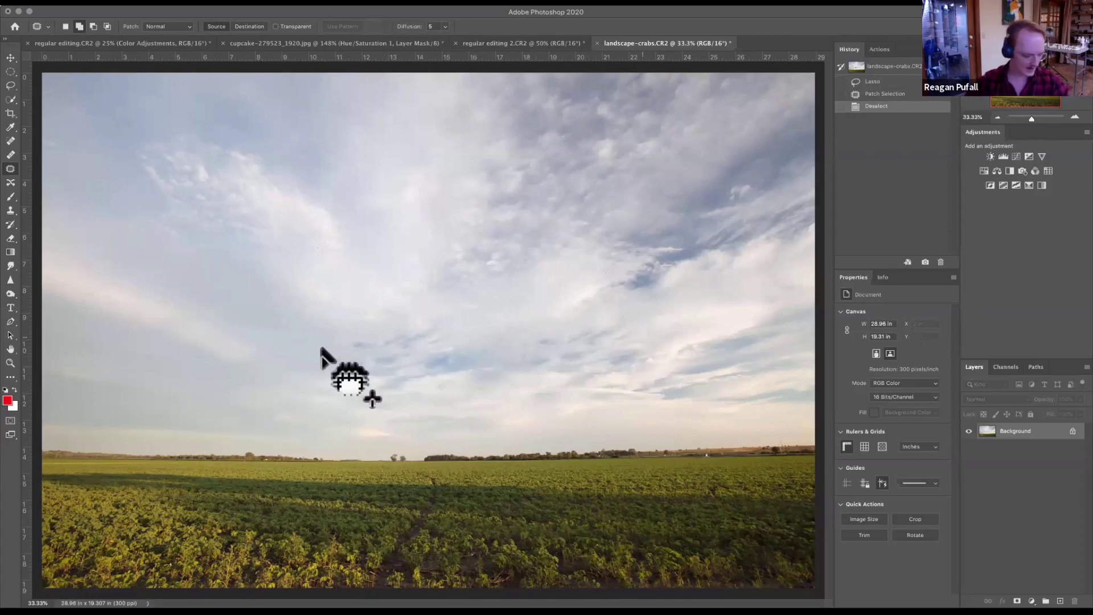
scroll(405, 359, down, 1)
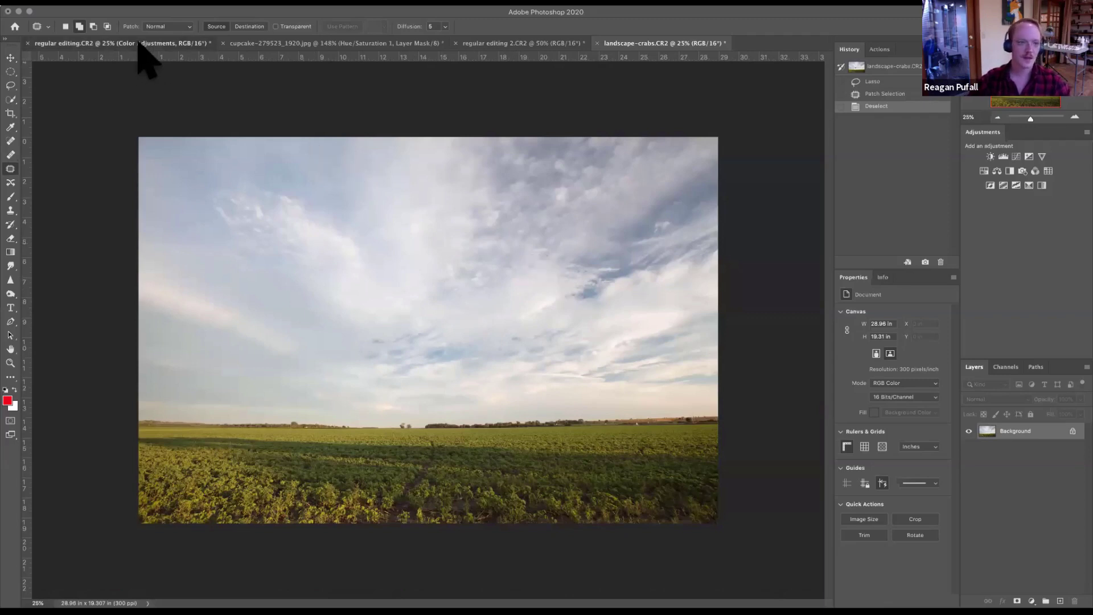
Switch to the puppy photo and toggle the Color Adjustments, Tone Adjustments and Vignette layers to compare before and after.
key(ctrl+Tab)
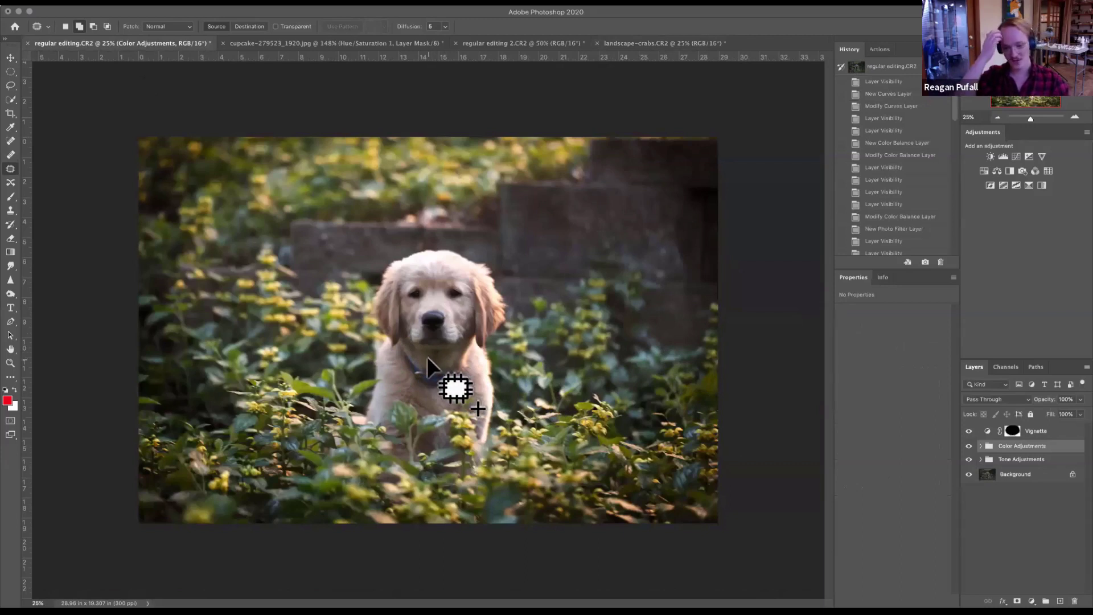
click(969, 445)
click(969, 445)
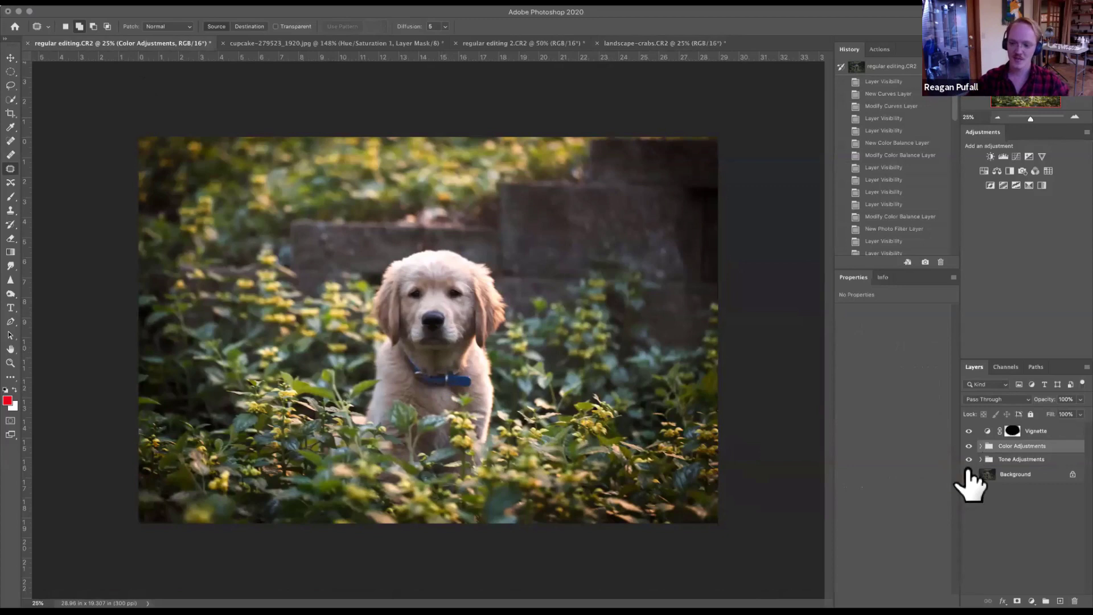
click(969, 459)
click(969, 430)
click(969, 445)
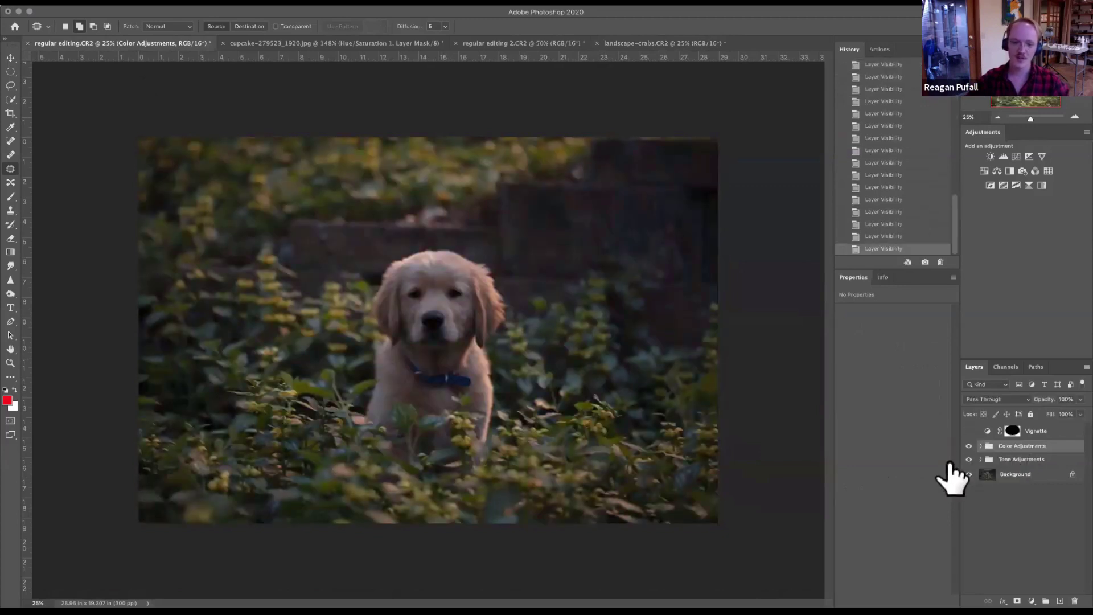
click(969, 430)
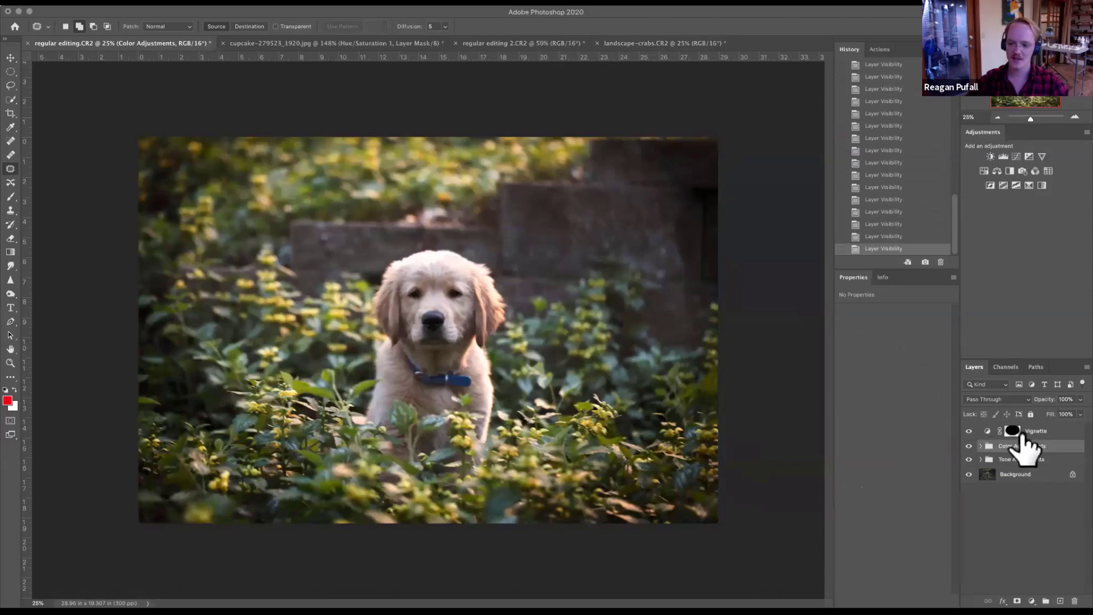
Save the puppy photo as the Photoshop file regular editing.psd in the Files folder, keeping layers and embedding the ProPhoto RGB profile.
click(91, 2)
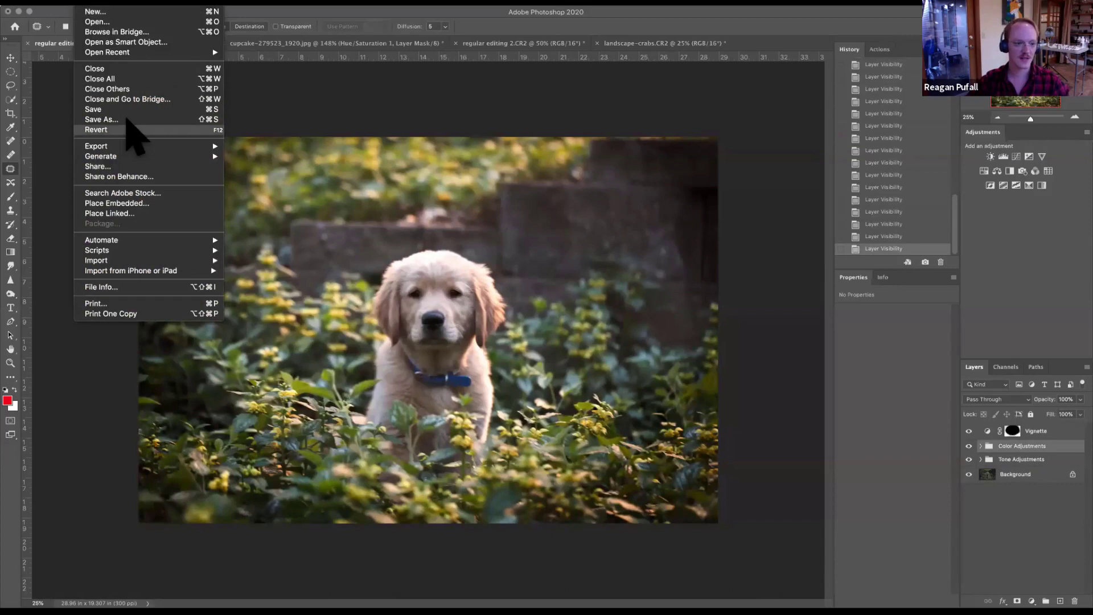
click(128, 119)
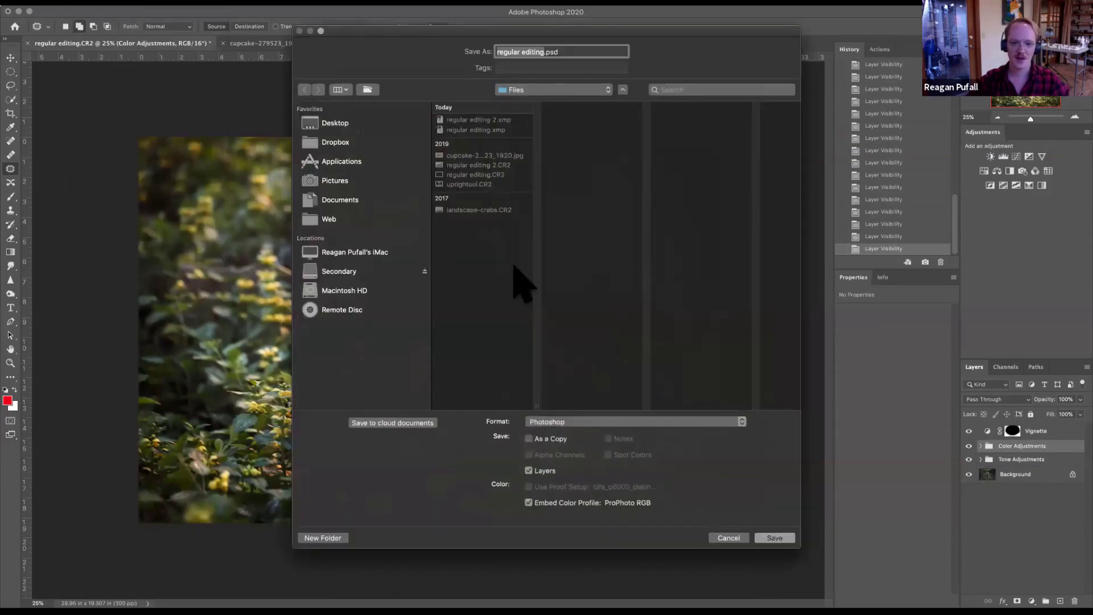
click(623, 89)
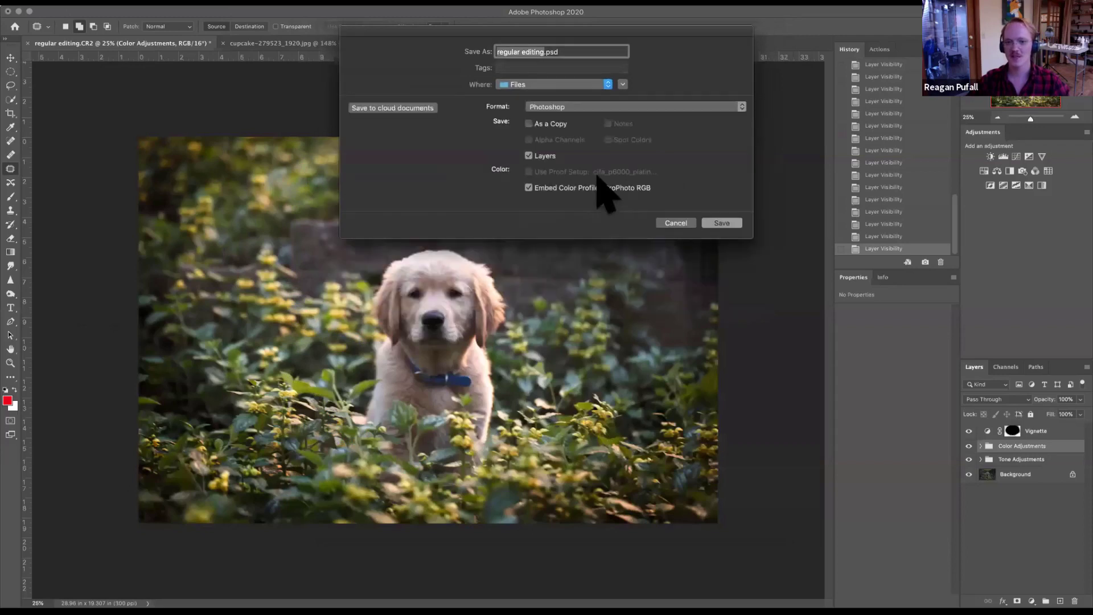
click(623, 84)
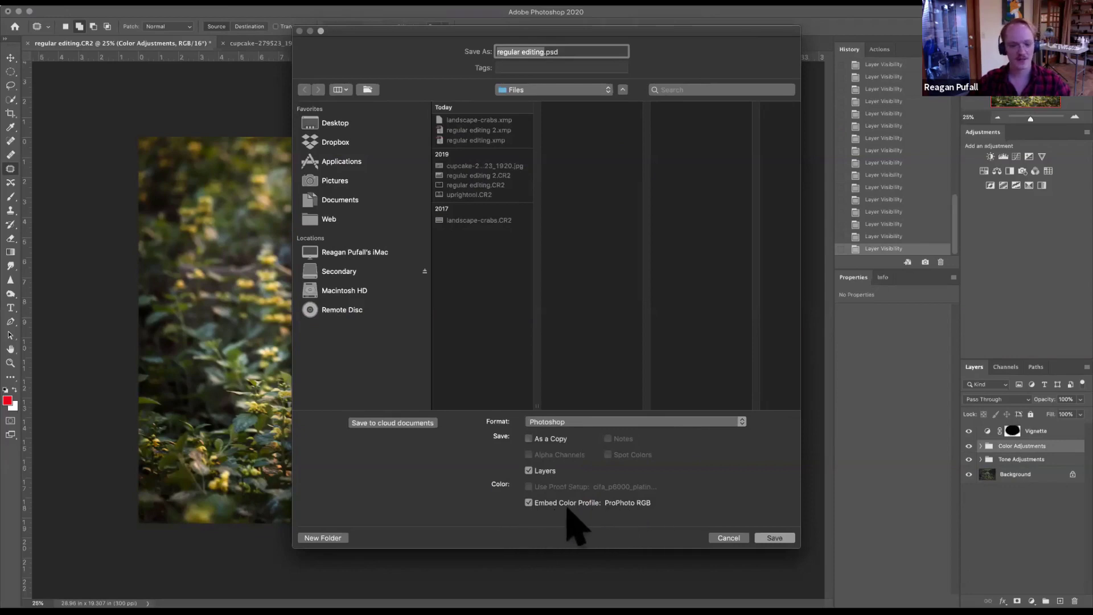
click(781, 537)
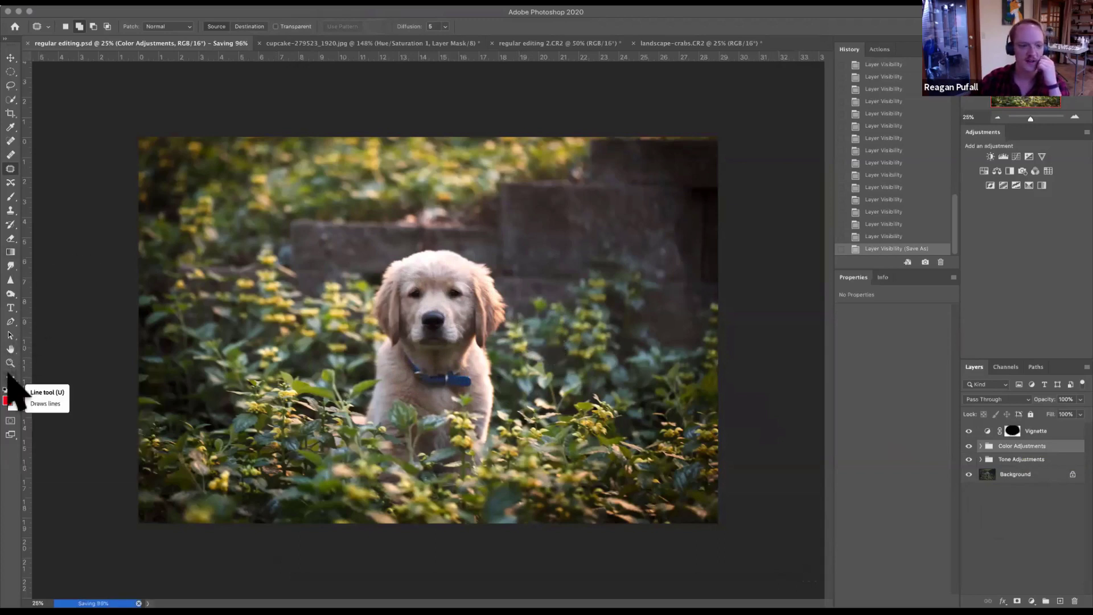
Inspect the puppy's face, background wall, foliage and chest at 100% magnification, and return to viewing the whole photo.
key(u)
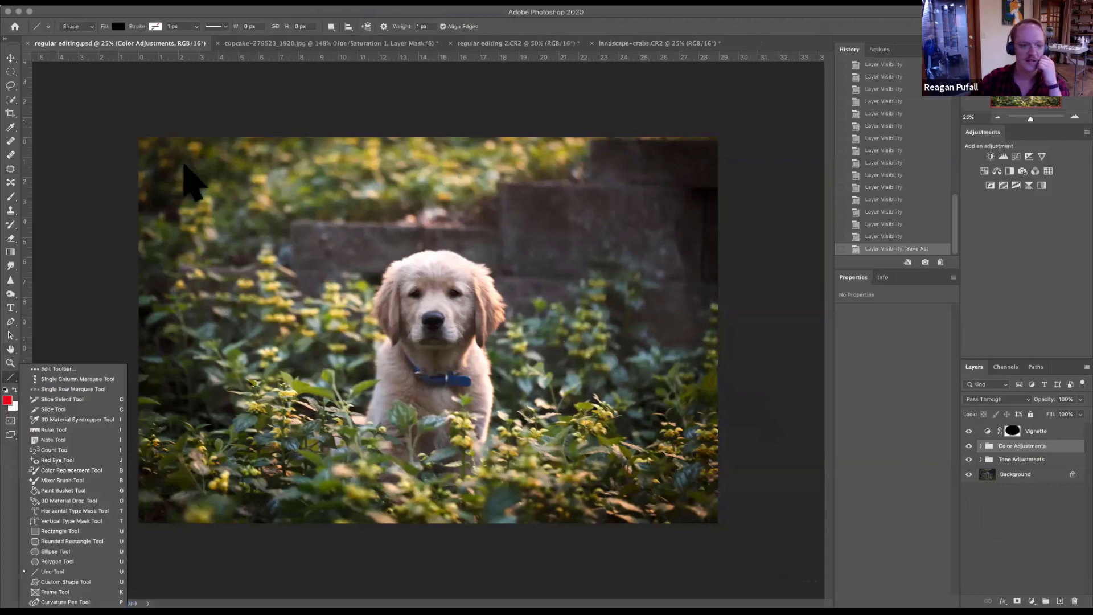
click(10, 363)
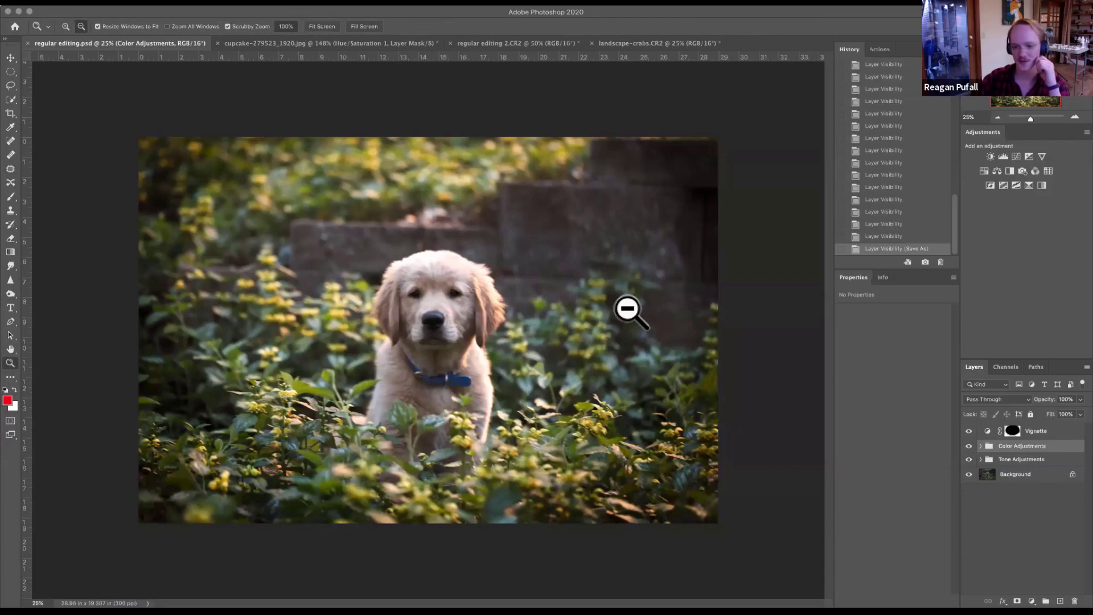
key(super+1)
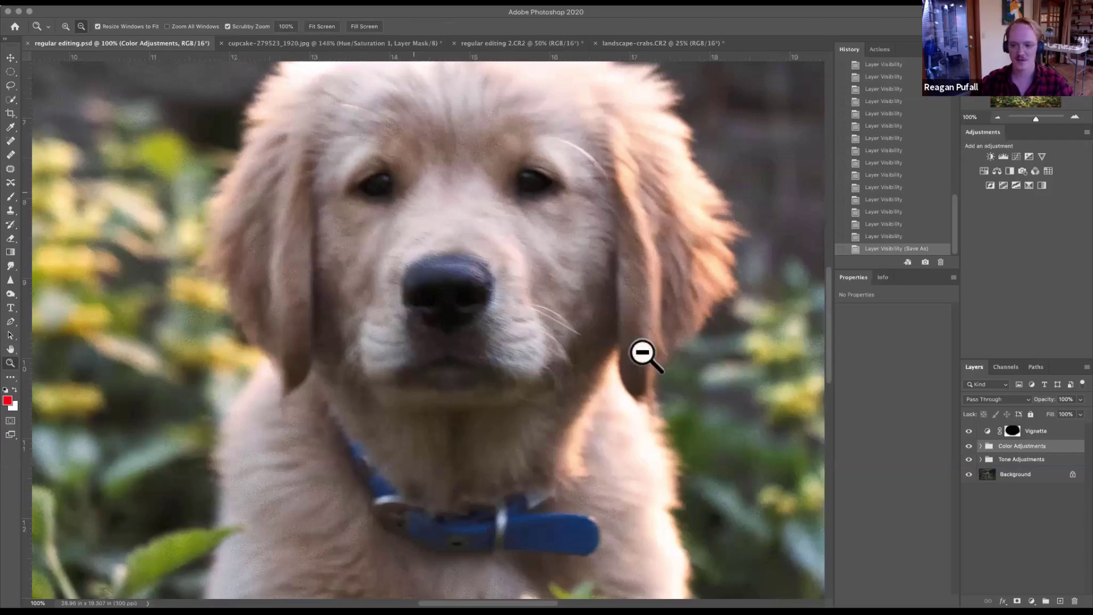
scroll(687, 224, up, 10)
scroll(688, 225, right, 7)
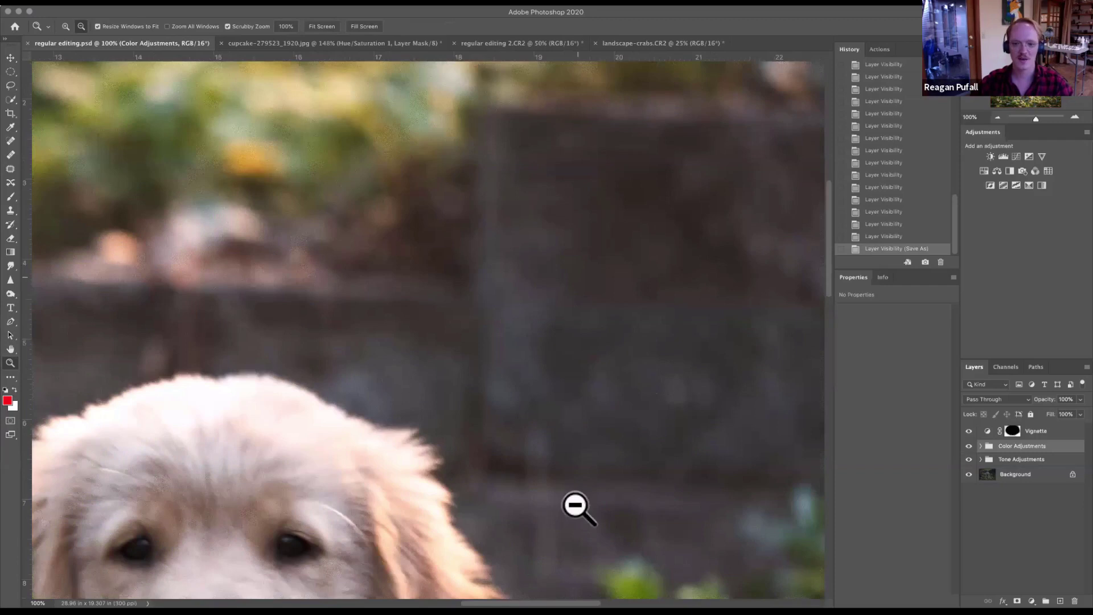
scroll(576, 501, left, 10)
scroll(576, 500, up, 2)
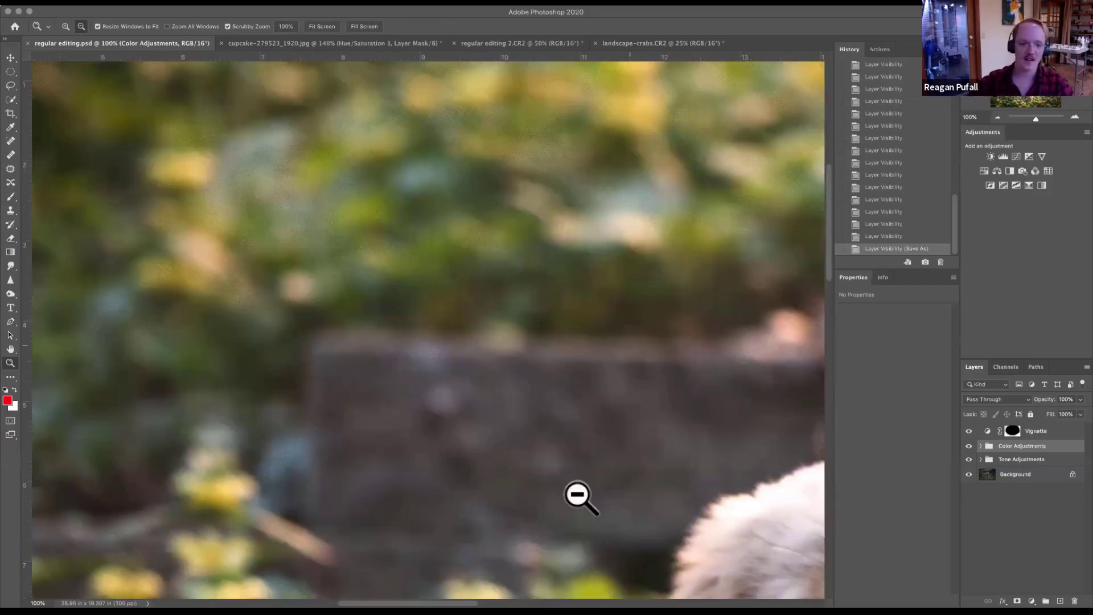
scroll(510, 378, down, 15)
scroll(510, 378, right, 6)
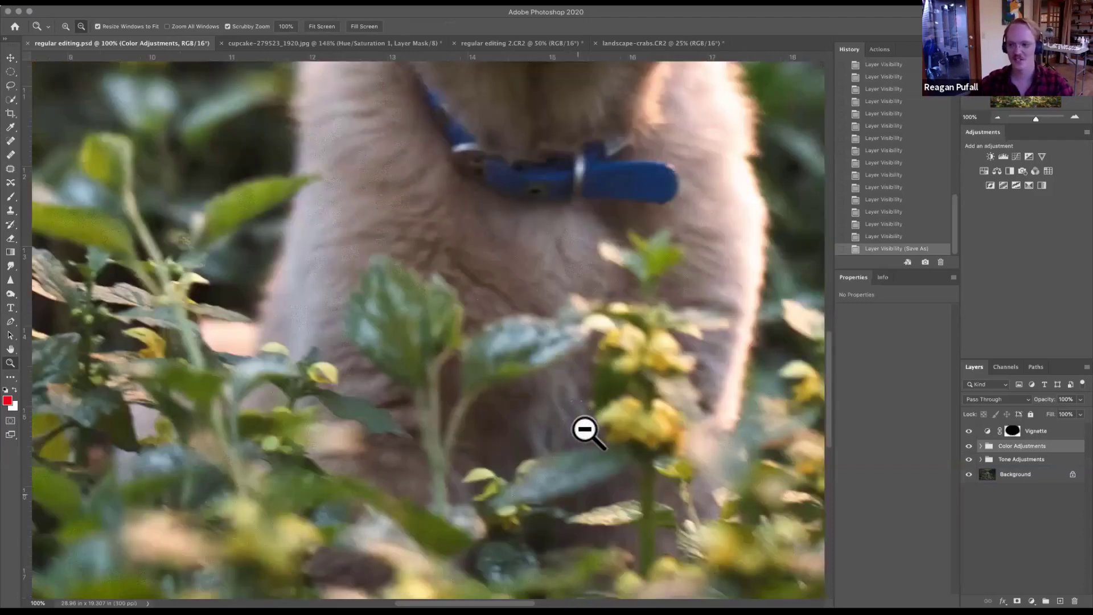
key(super+0)
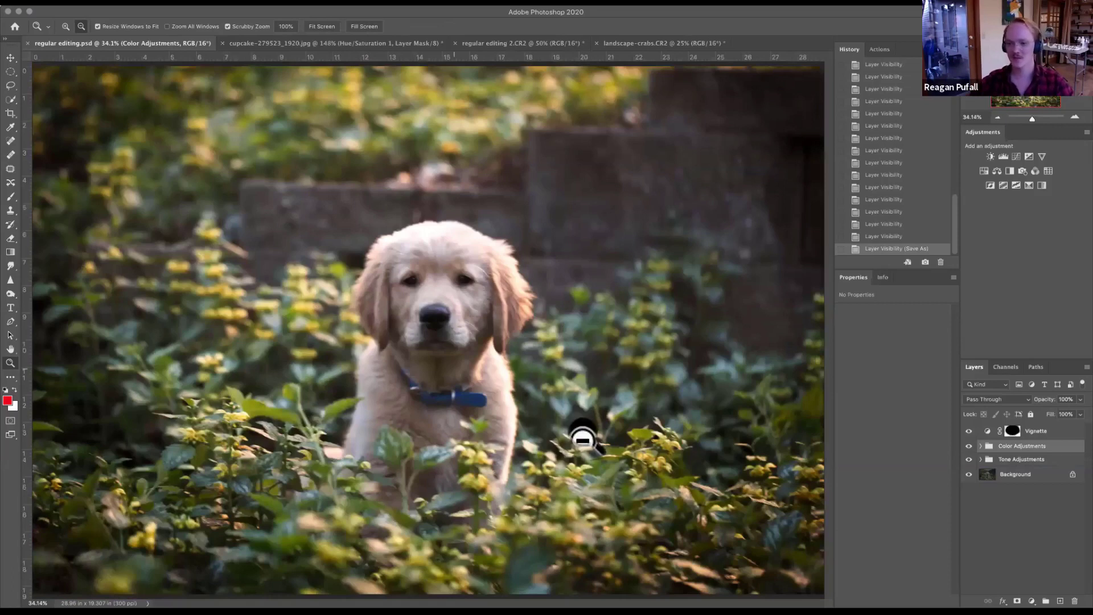
click(583, 438)
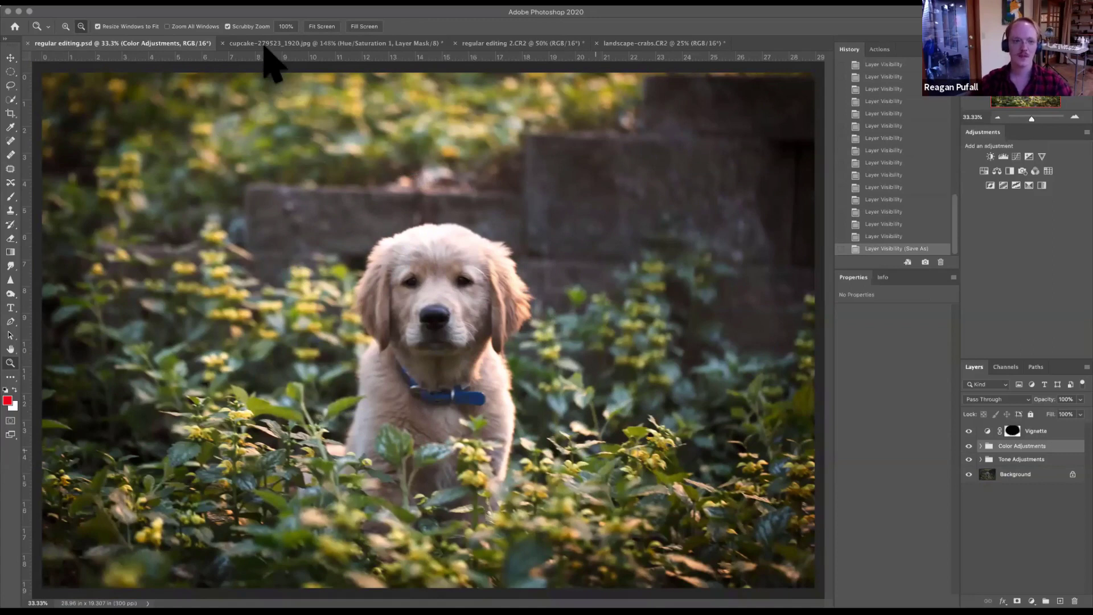
Open the Image Size settings for the puppy photo and move the dialog higher over the image.
click(142, 2)
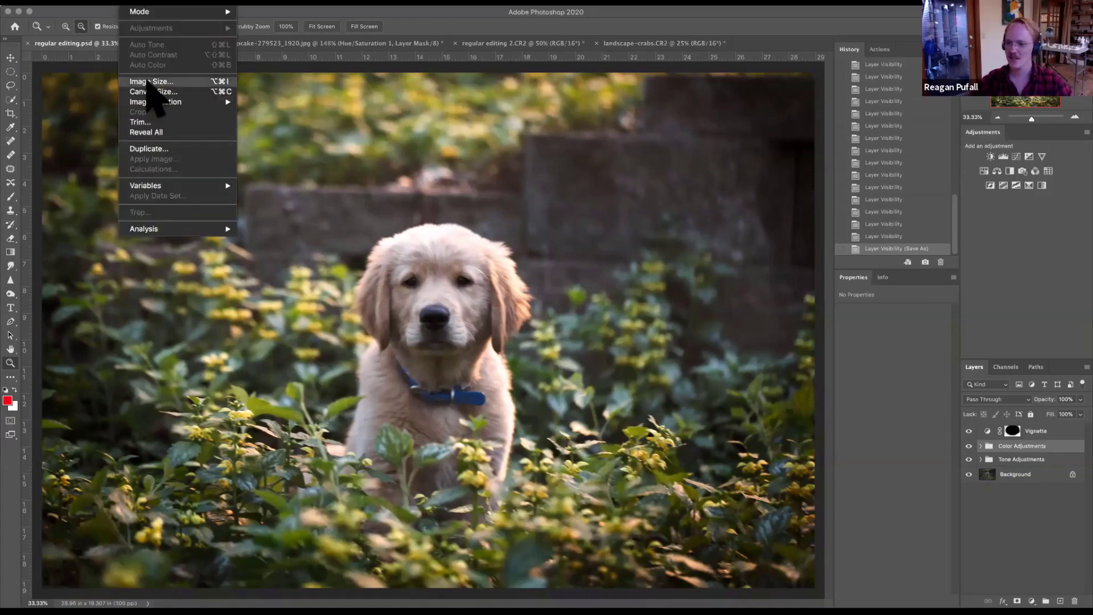
click(152, 81)
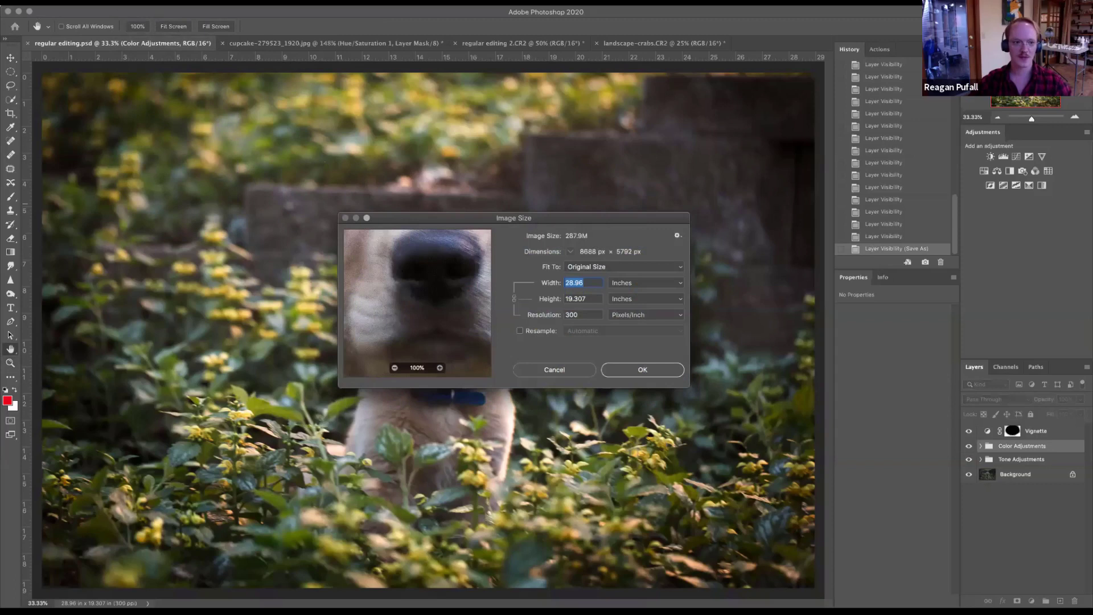
drag(513, 218, 544, 164)
click(149, 3)
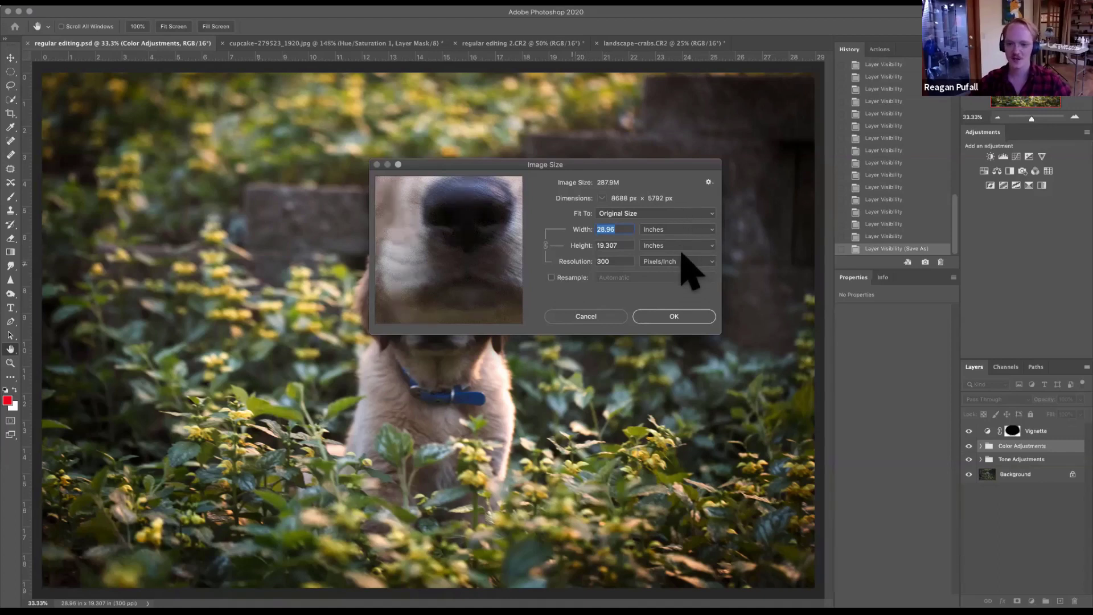
Try image widths of 20 and 4 inches without resampling, and set the resolution back to 300 pixels/inch.
click(654, 228)
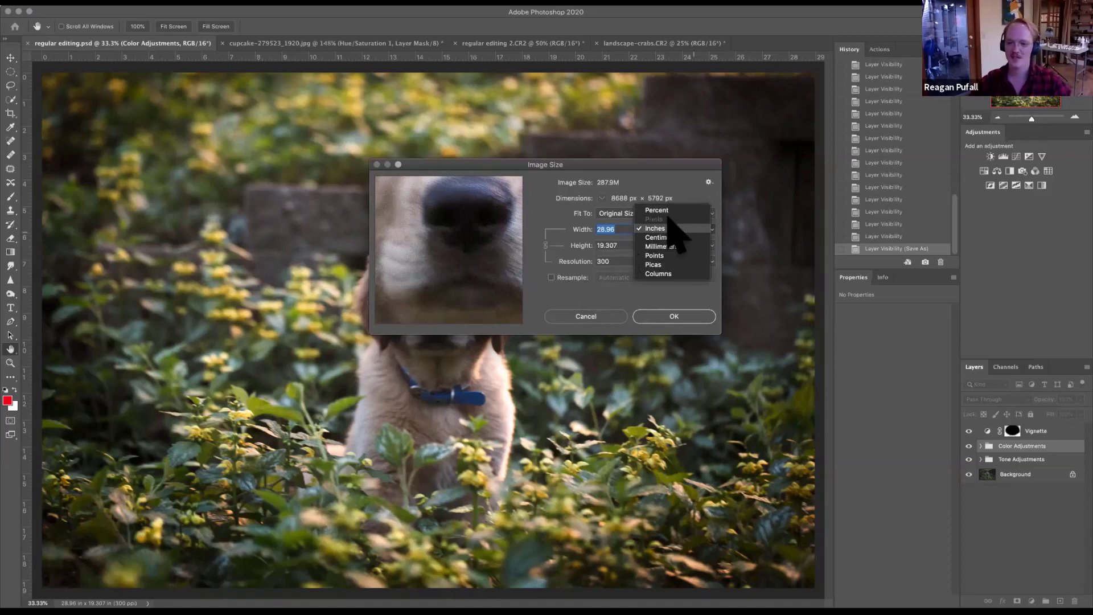
click(626, 226)
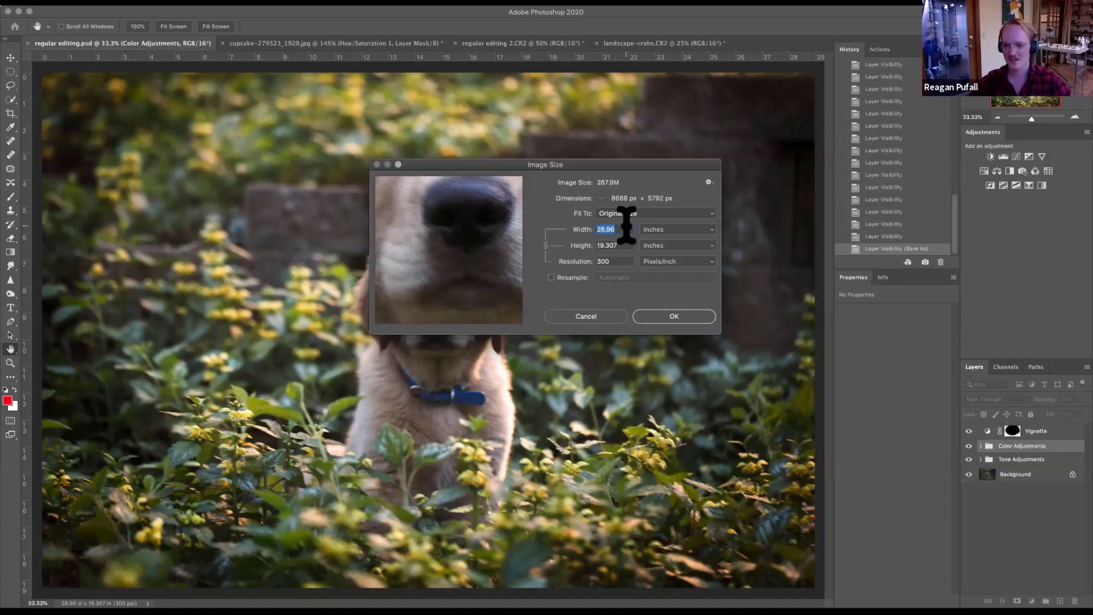
text(20)
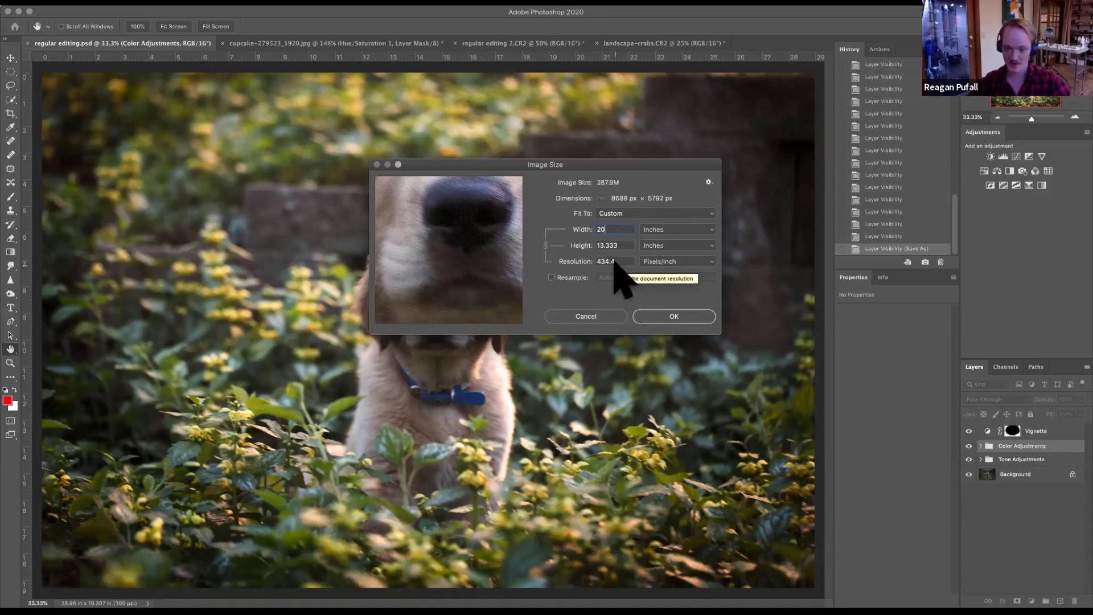
key(BackSpace)
key(BackSpace)
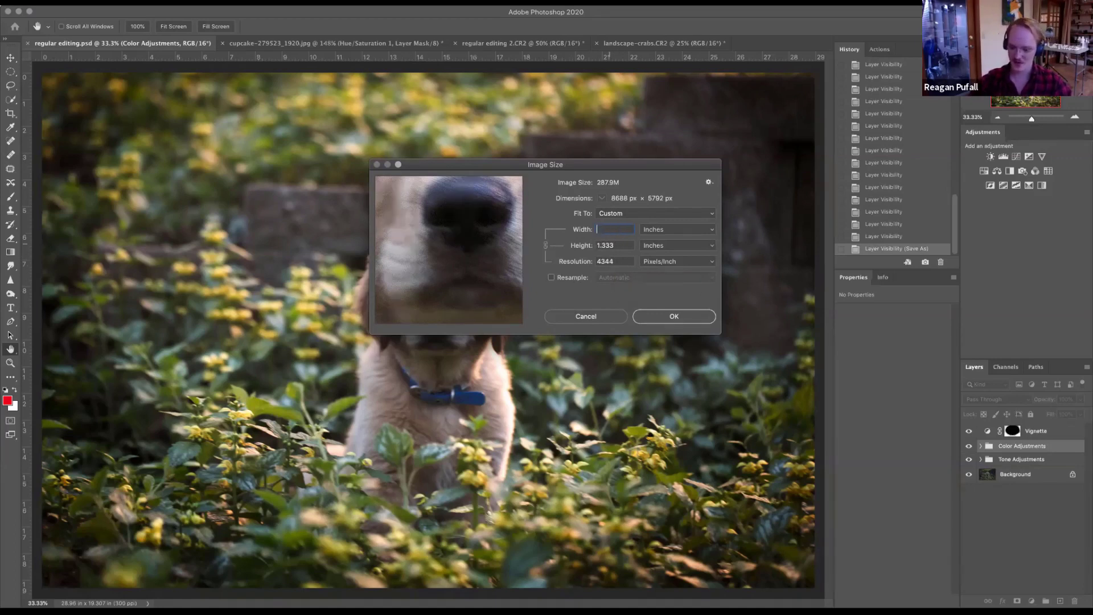
text(4)
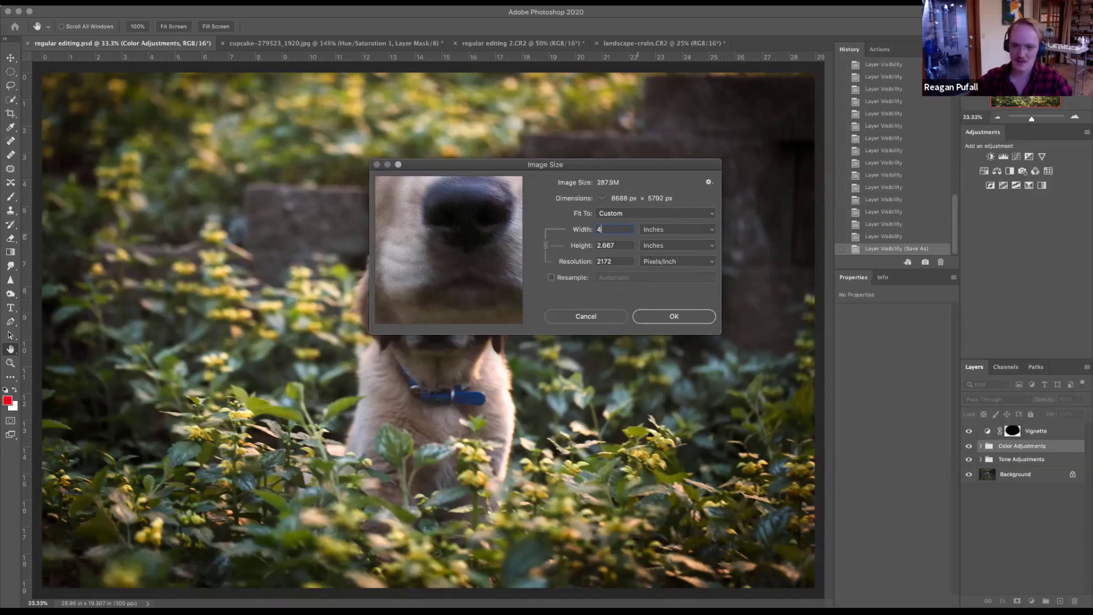
key(BackSpace)
text(20)
click(629, 259)
text(300)
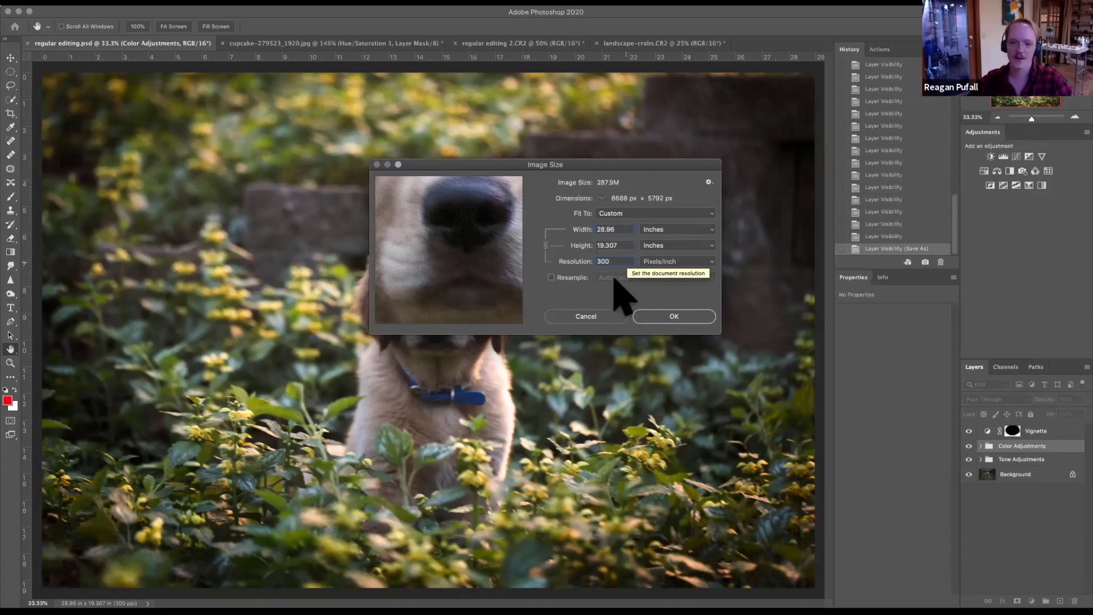
click(657, 270)
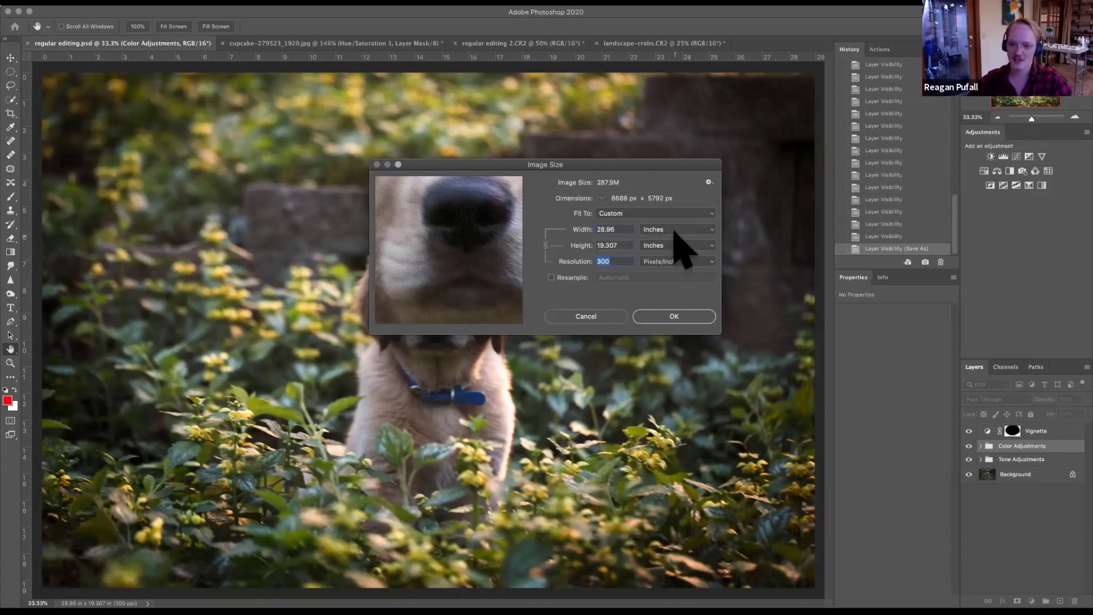
Enable resampling, switch the dimension units to pixels, and set the image width to 400 pixels.
click(563, 278)
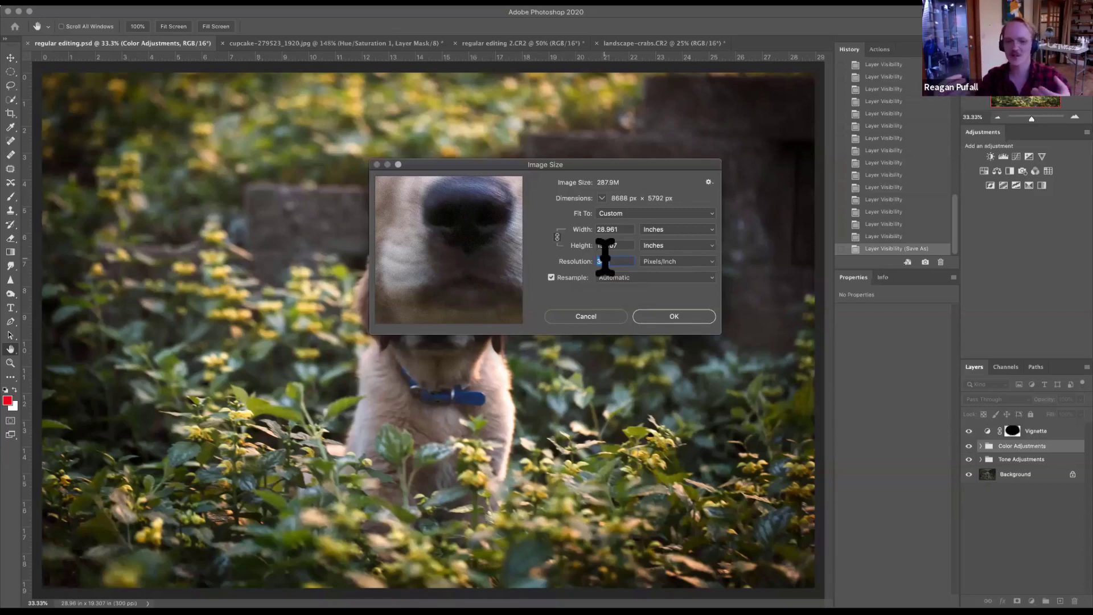
click(668, 229)
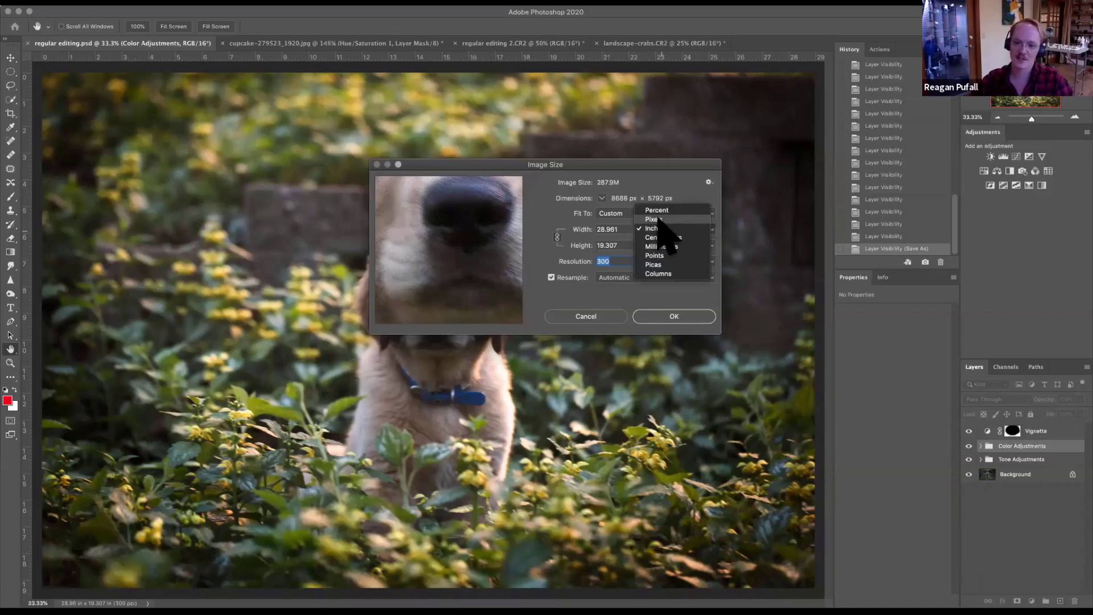
click(658, 219)
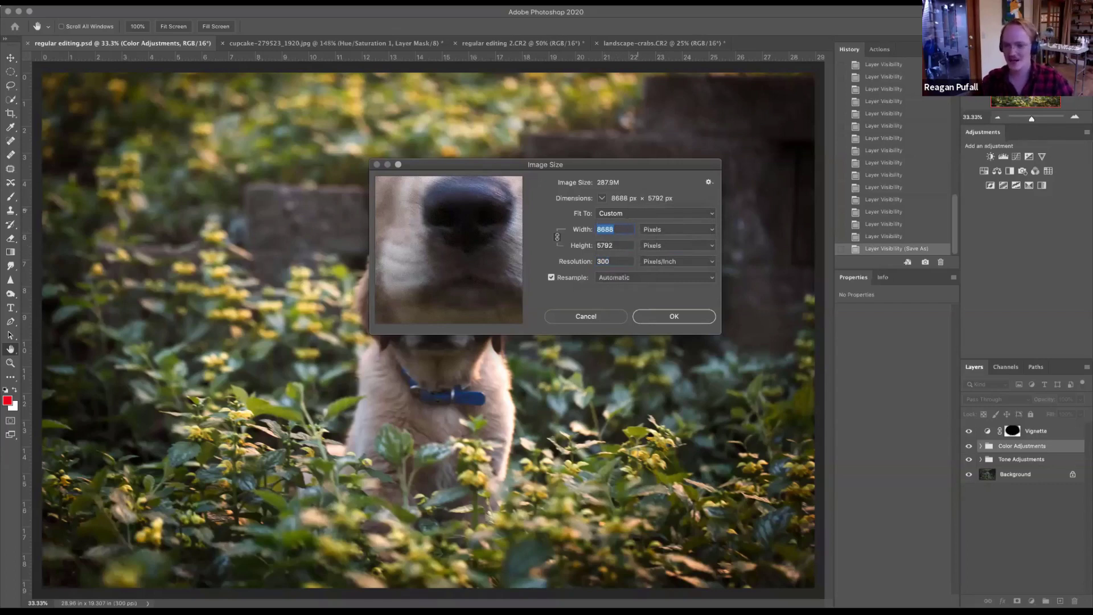
text(400)
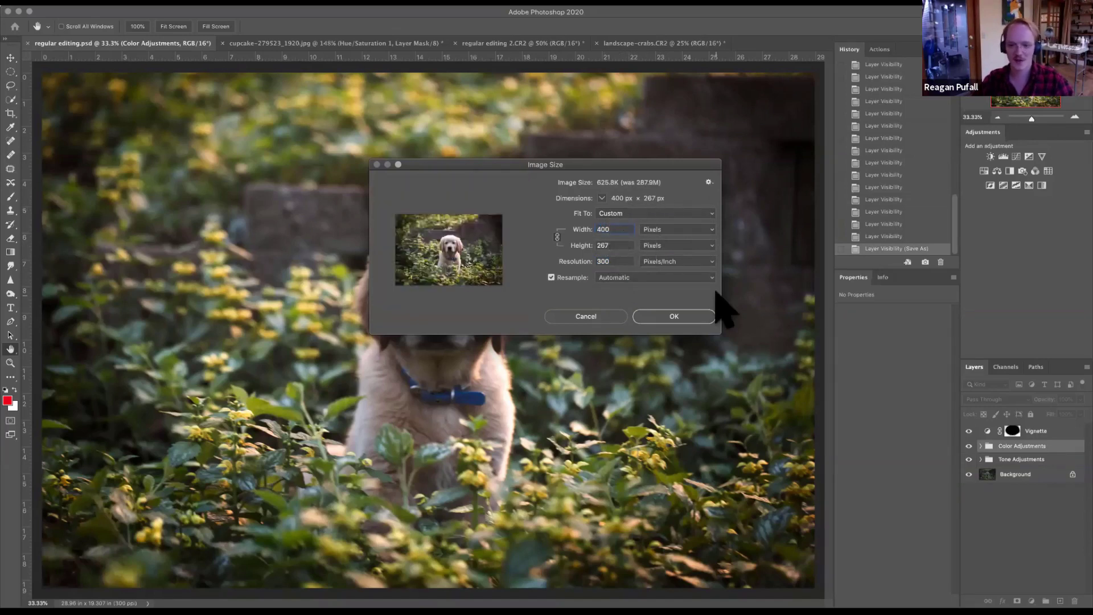
Try an image width of 600 pixels, and replace it with 1200 pixels.
key(BackSpace)
key(BackSpace)
key(BackSpace)
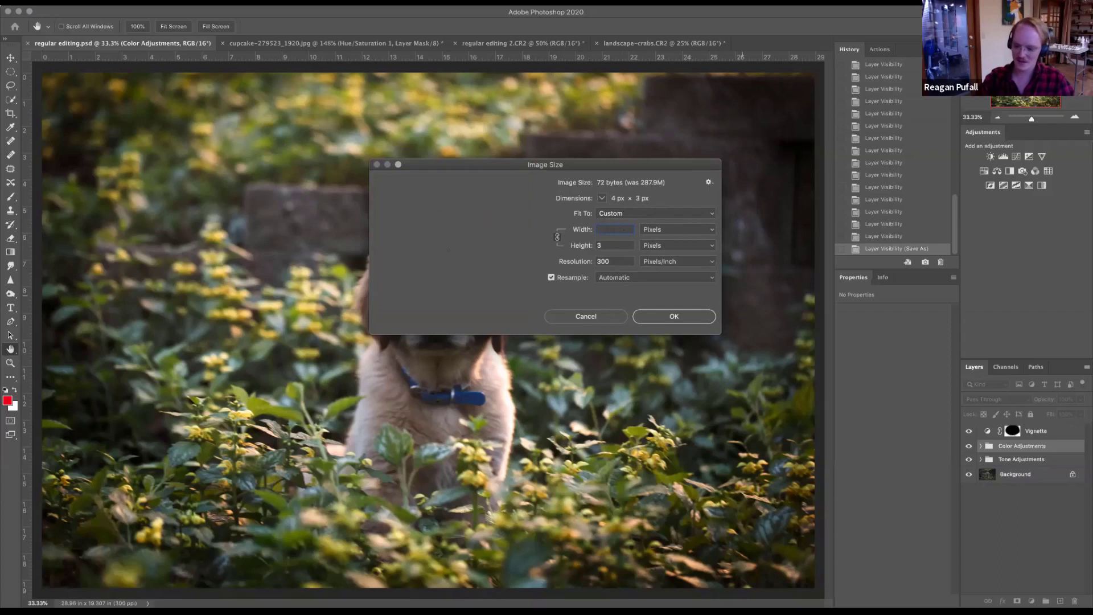
text(600)
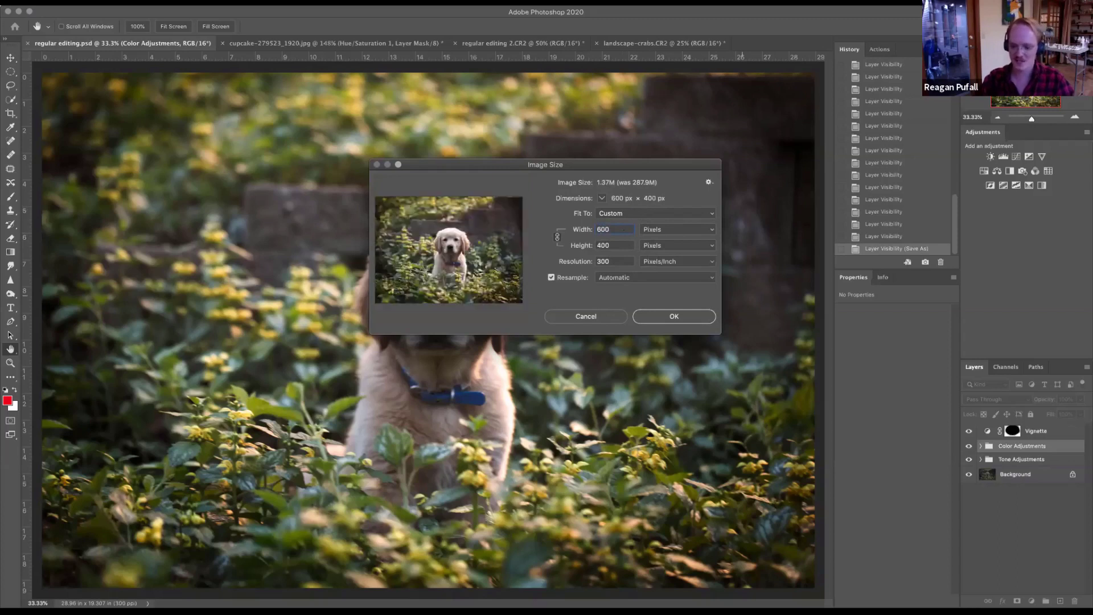
key(BackSpace)
key(BackSpace)
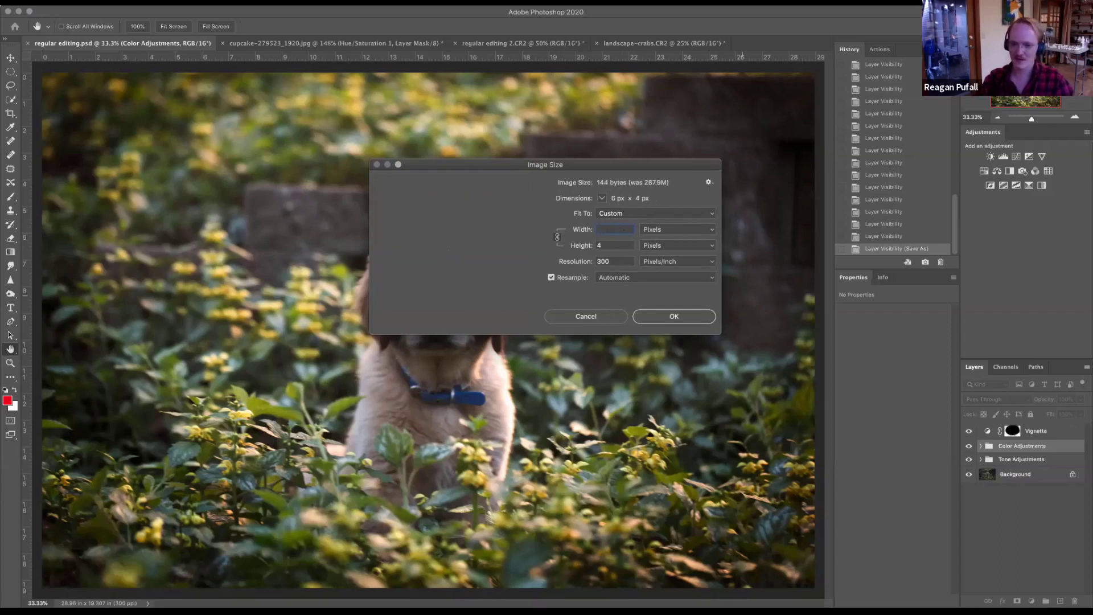
text(1200)
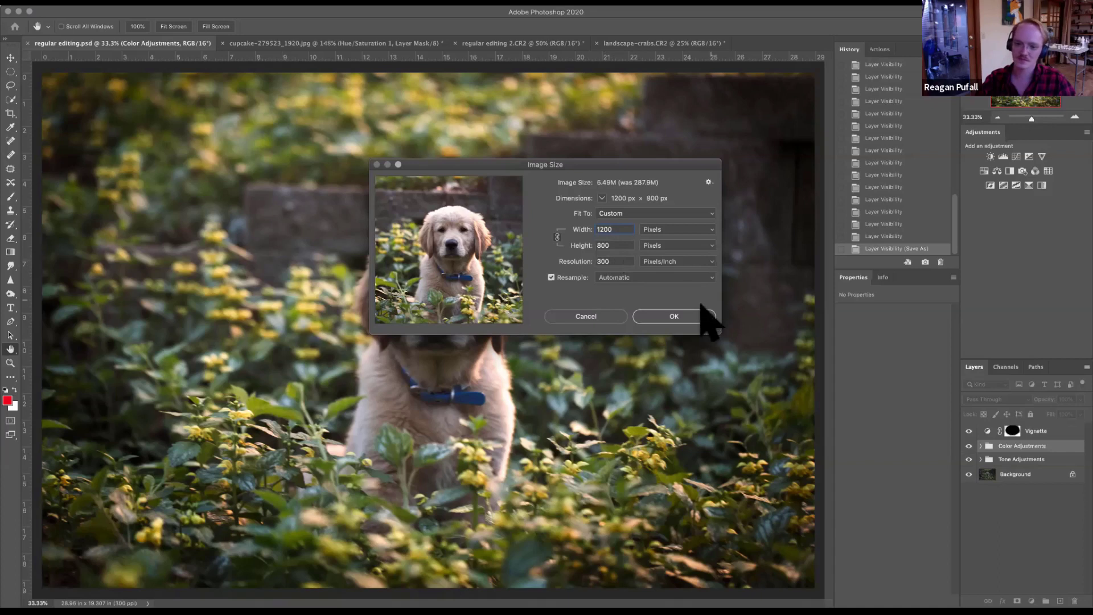
Apply the 1200-pixel-wide image size and view the resized puppy photo at 100%.
key(z)
key(Return)
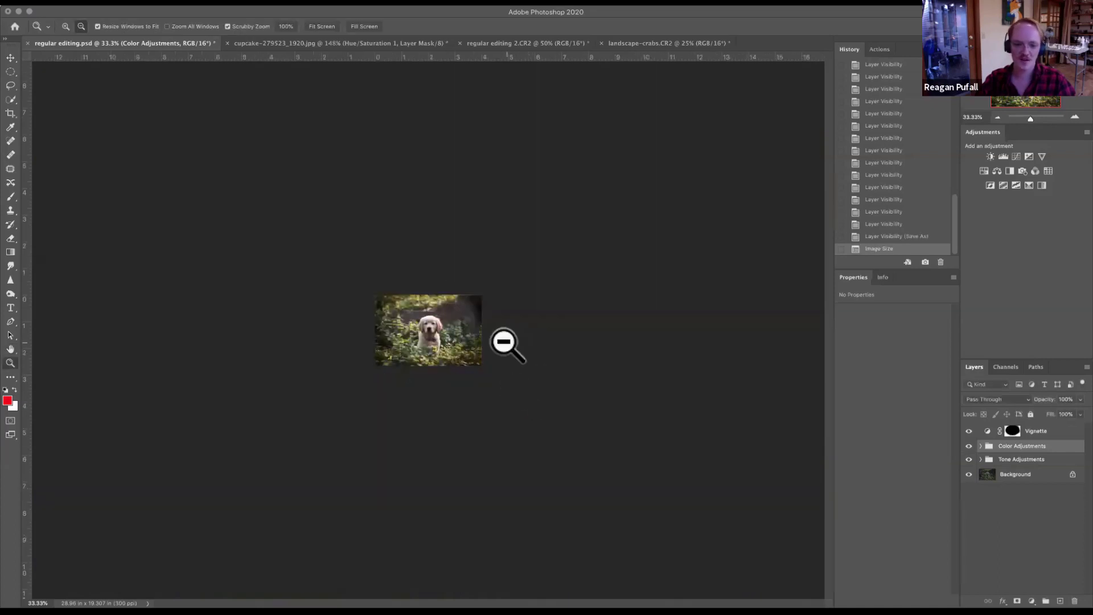
key(super+equal)
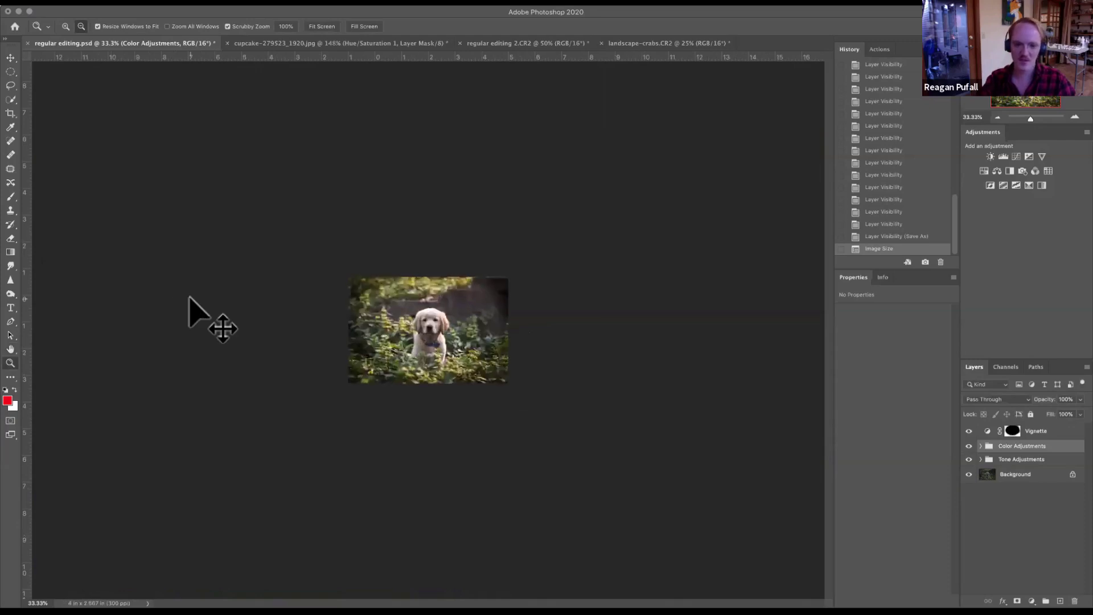
key(super+1)
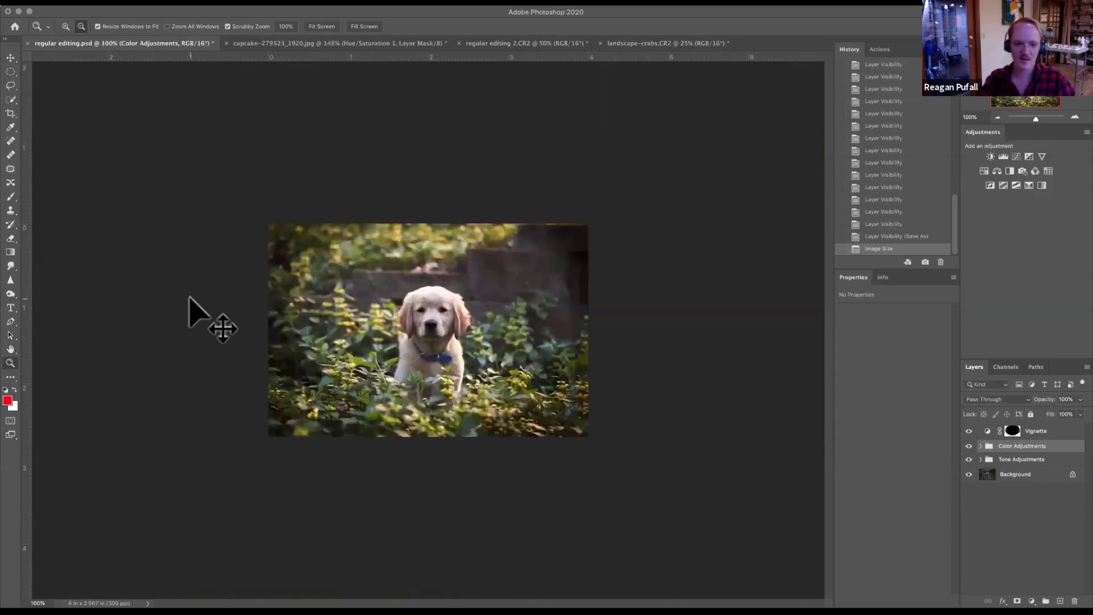
Magnify the resized photo to 700% around the puppy's face to examine its detail, and return to viewing the whole image.
key(super+equal)
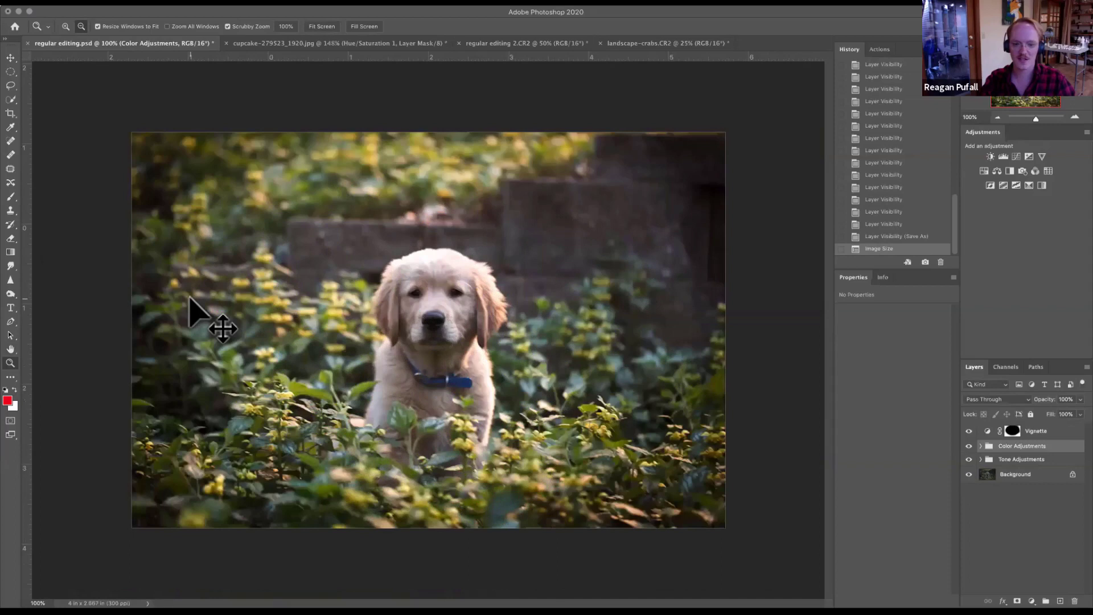
key(super+equal)
key(super+equal)
key(super+equal)
key(super+equal)
key(super+equal)
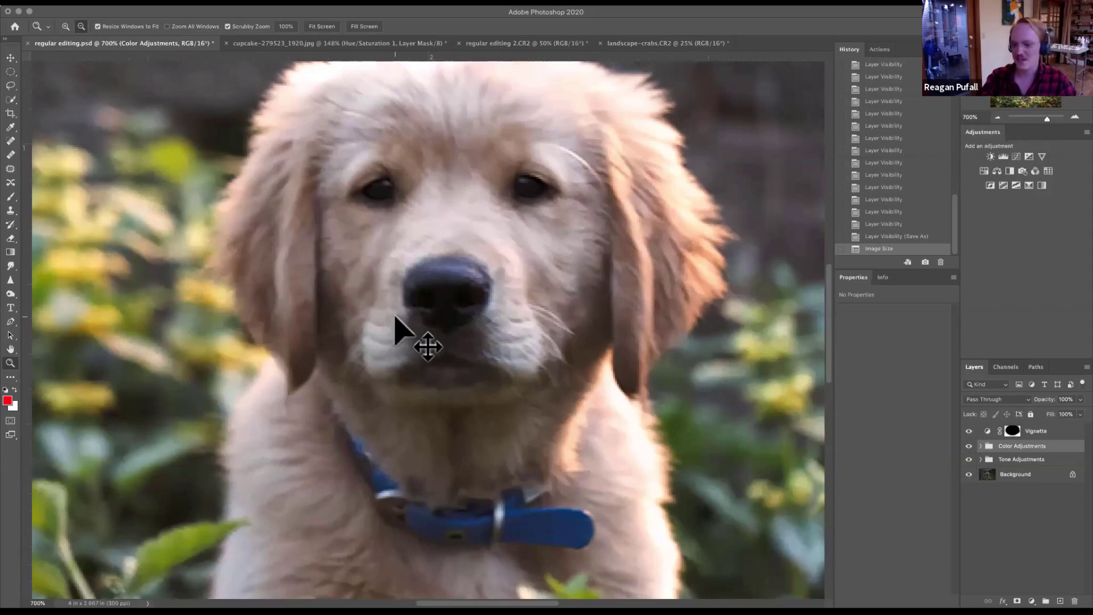
scroll(399, 330, down, 5)
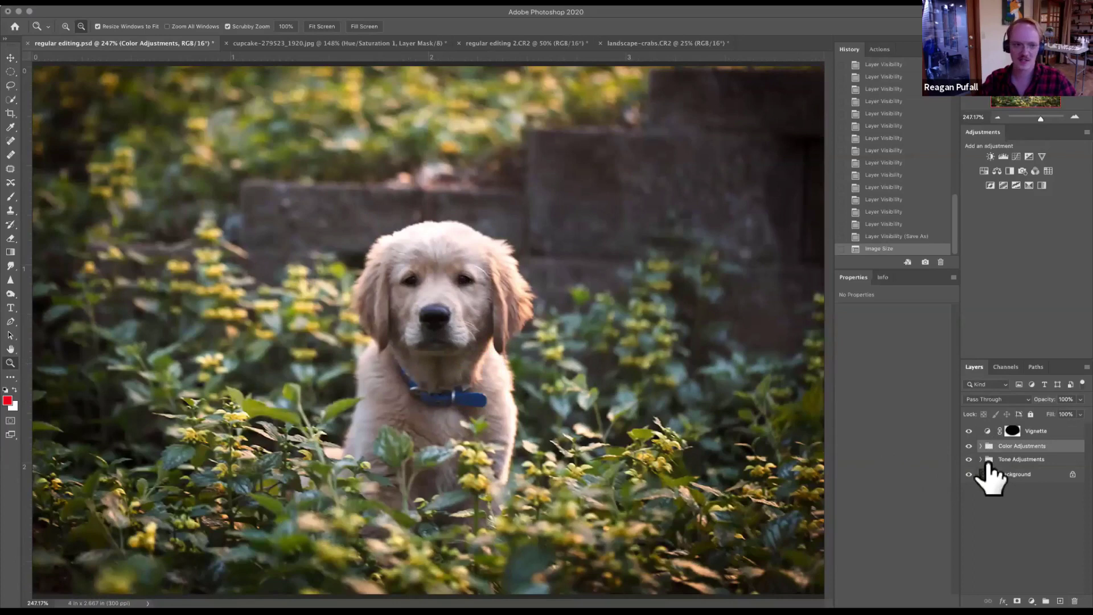
Flatten the resized image into a single layer and open the Save As dialog for it.
click(174, 2)
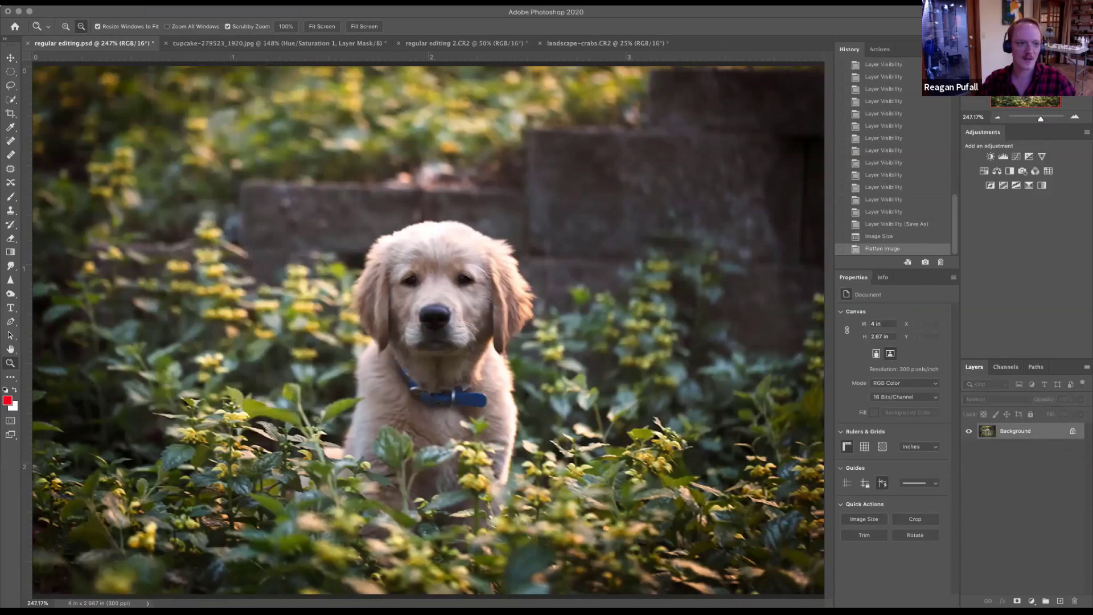
click(85, 0)
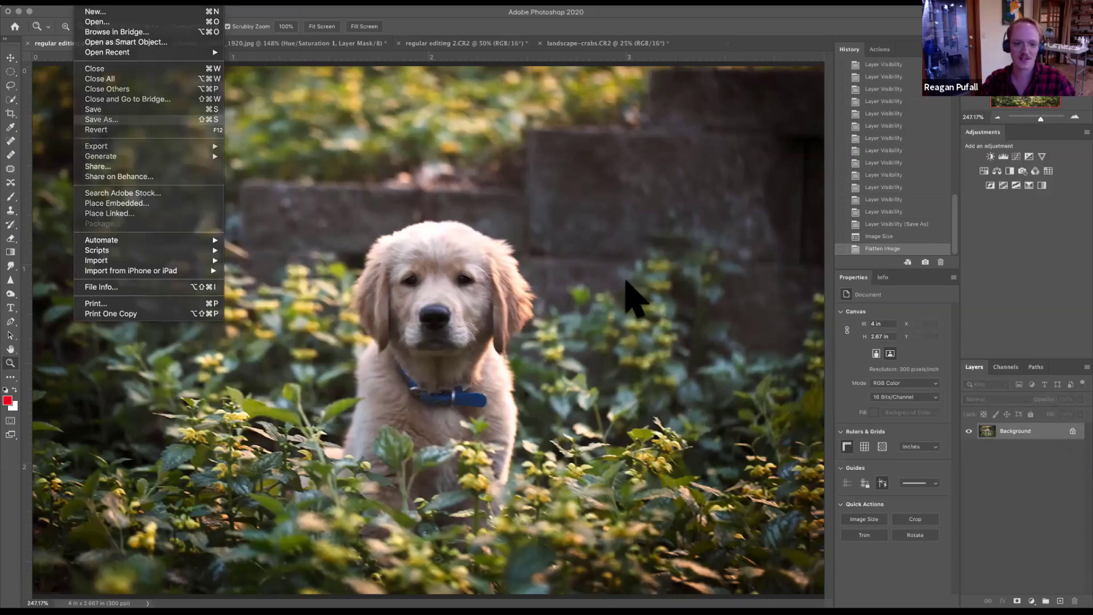
click(628, 289)
key(shift+super+s)
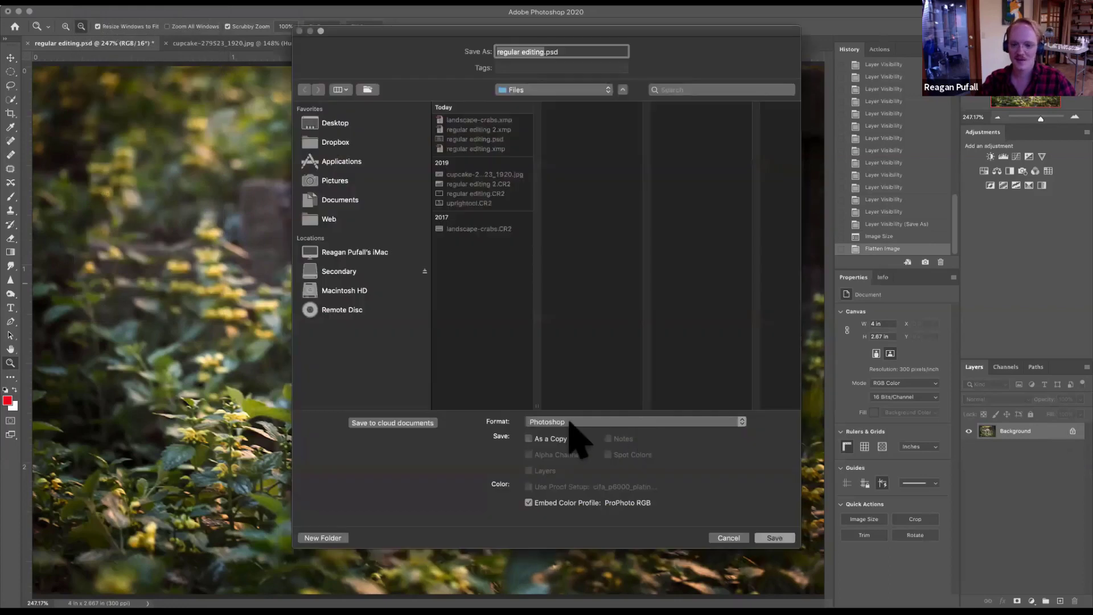
click(561, 422)
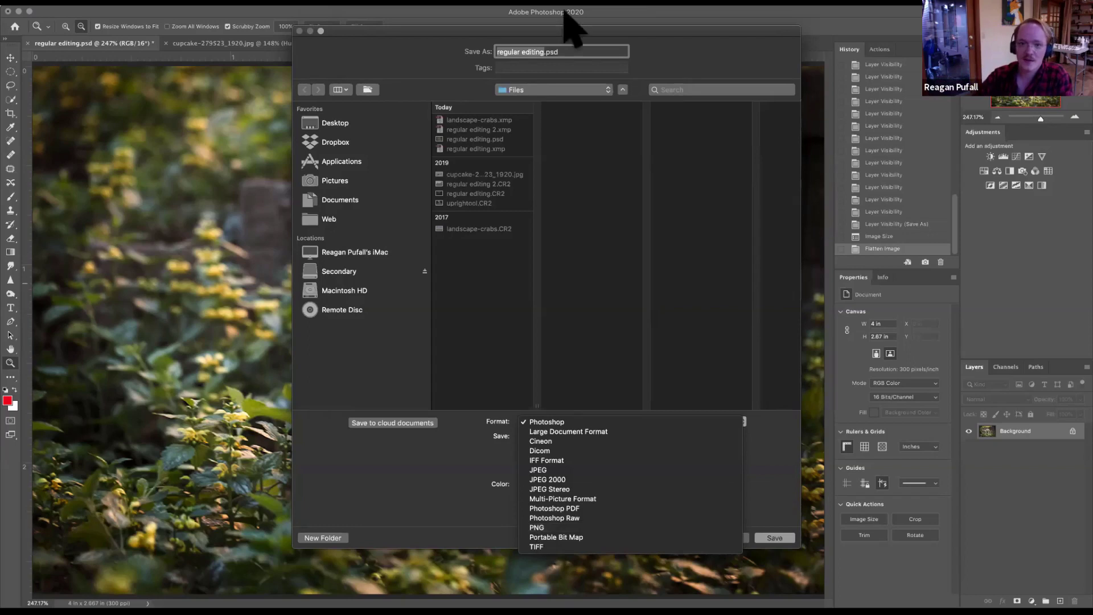
click(551, 19)
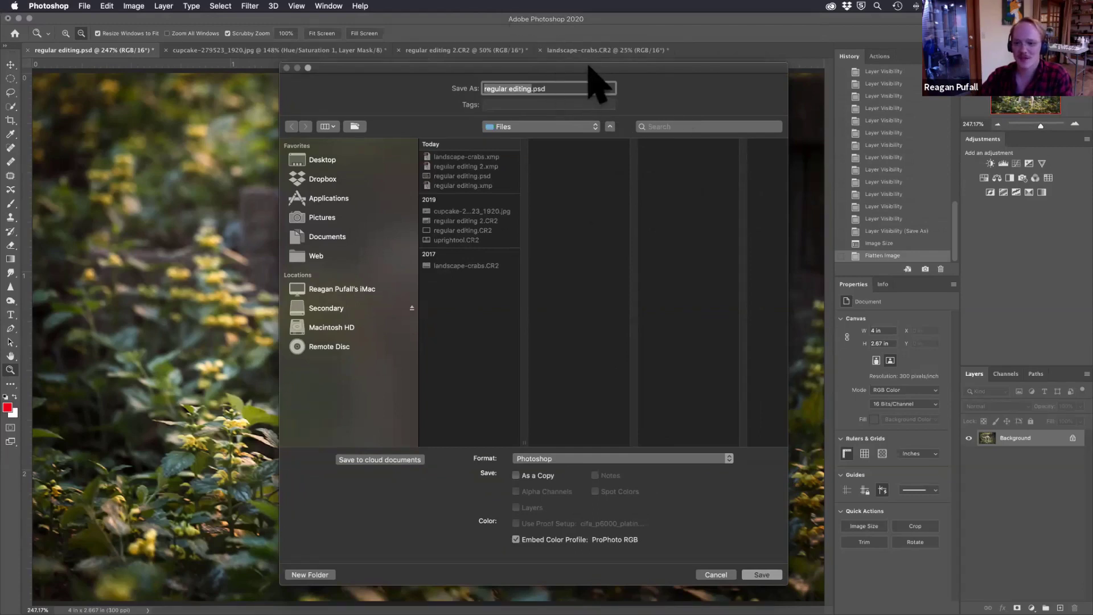
drag(588, 68, 596, 54)
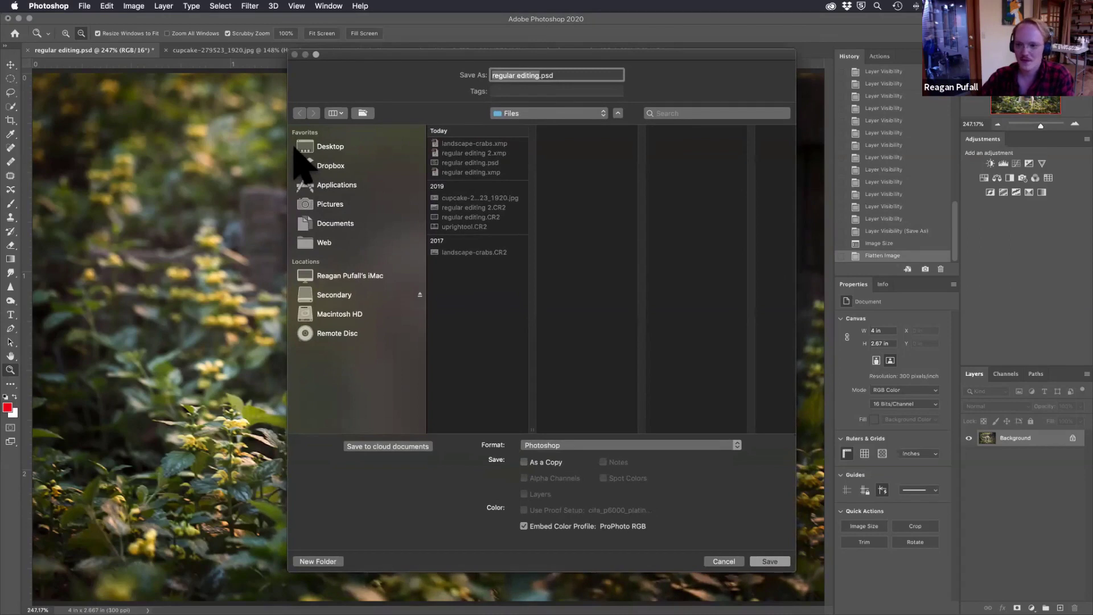
Try to save the flattened photo in JPEG format as regular editing.jpg in the Files folder.
click(619, 443)
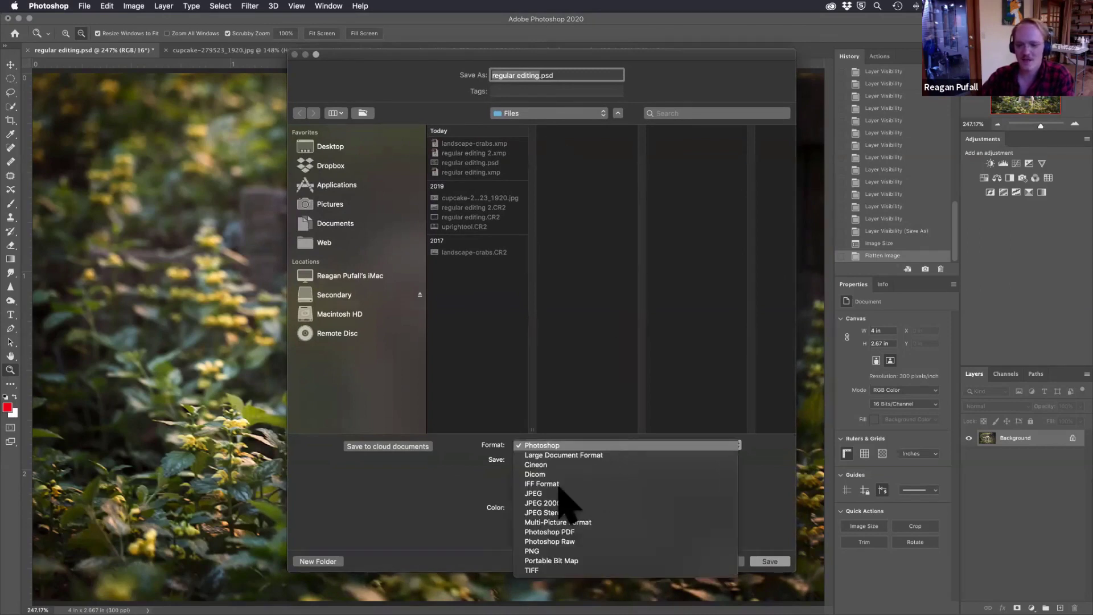
click(541, 492)
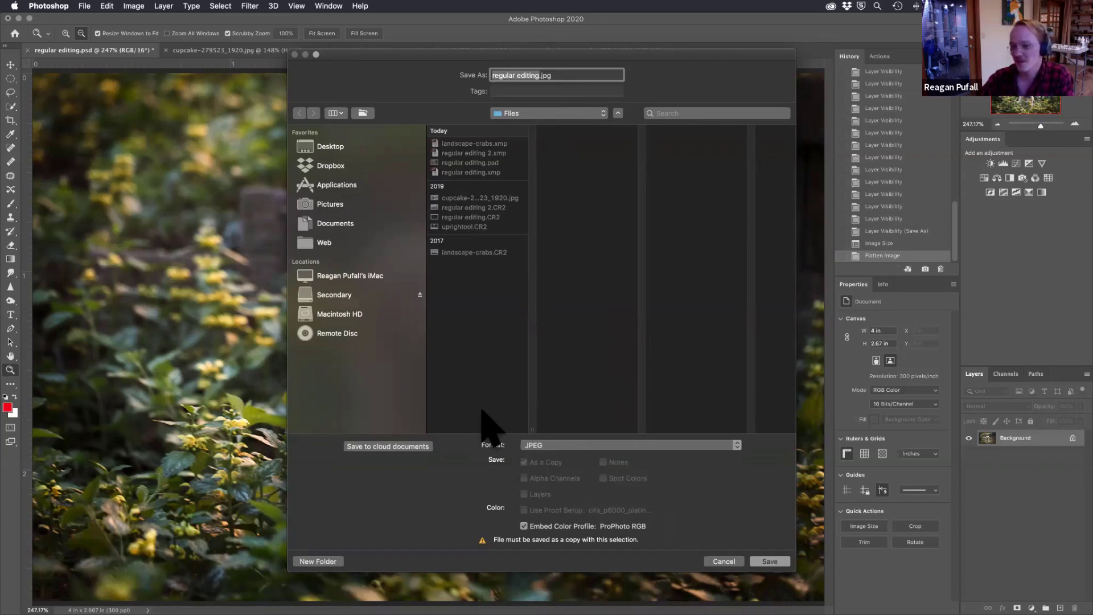
click(544, 446)
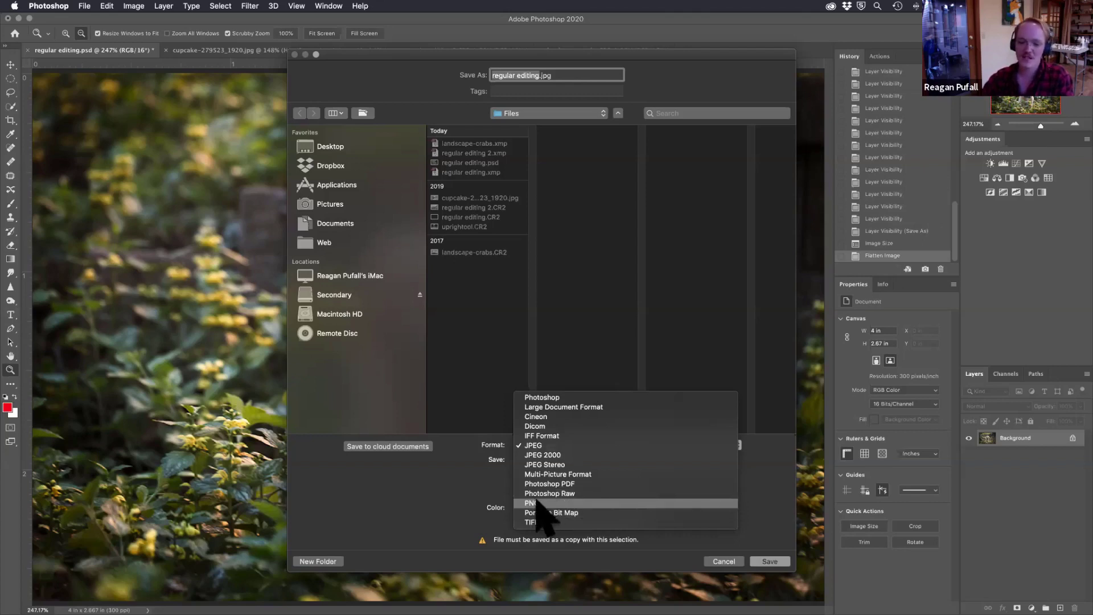
click(535, 445)
click(766, 561)
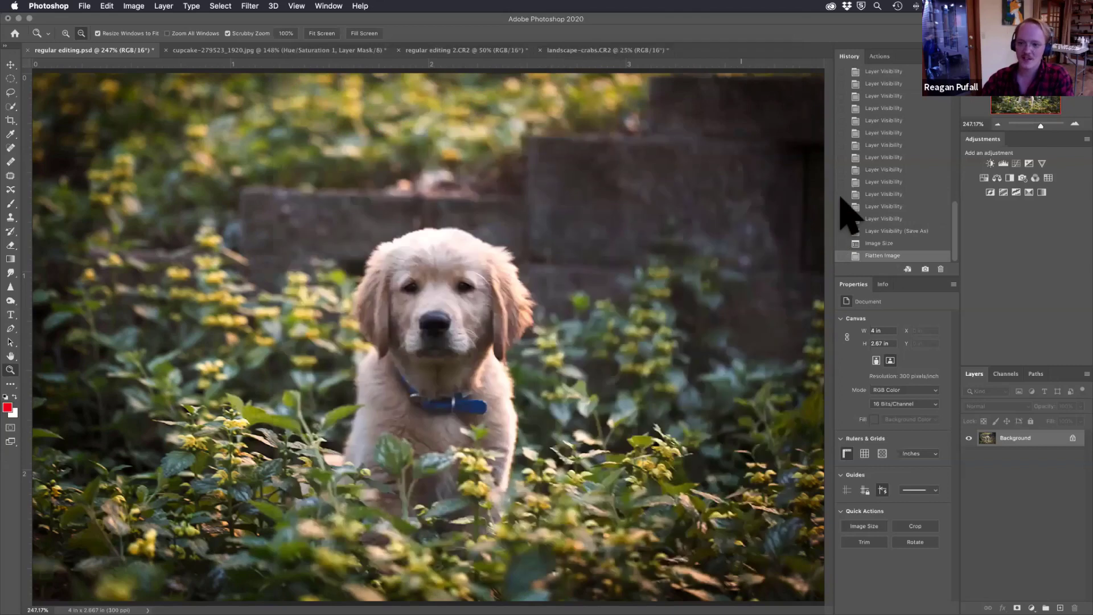
Revert the photo to the Layer Visibility (Save As) history state, before the resize and flatten, and fit it on screen.
scroll(917, 116, up, 10)
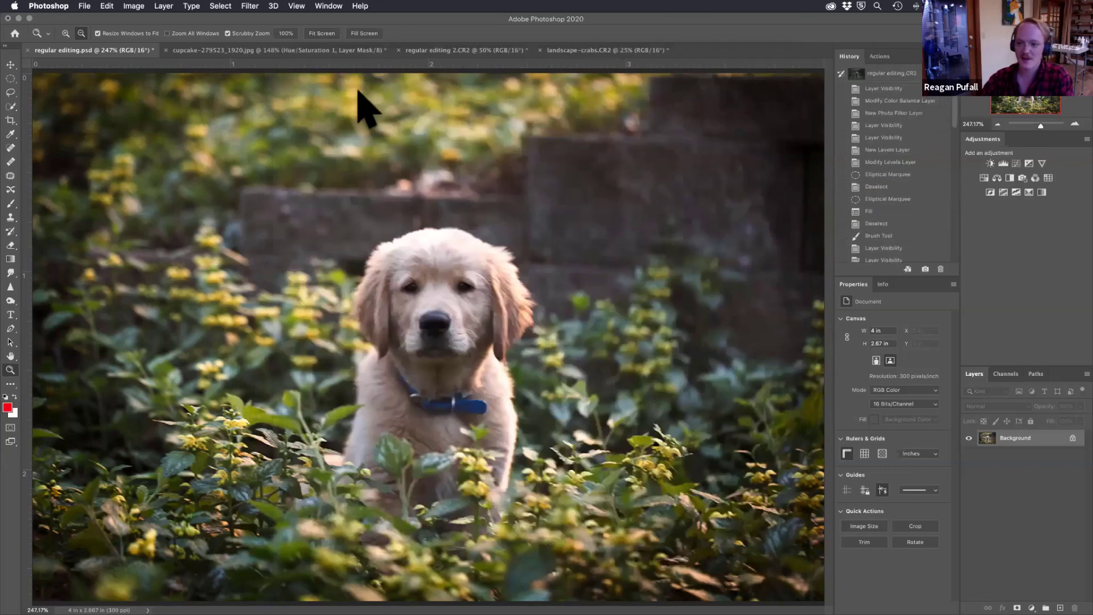
scroll(895, 228, down, 10)
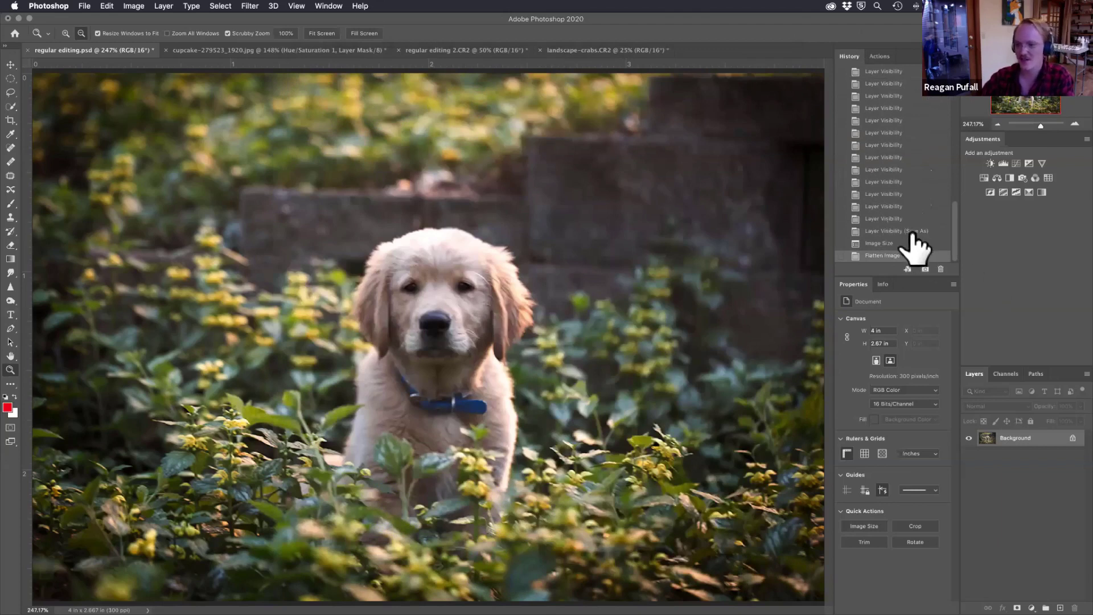
click(912, 232)
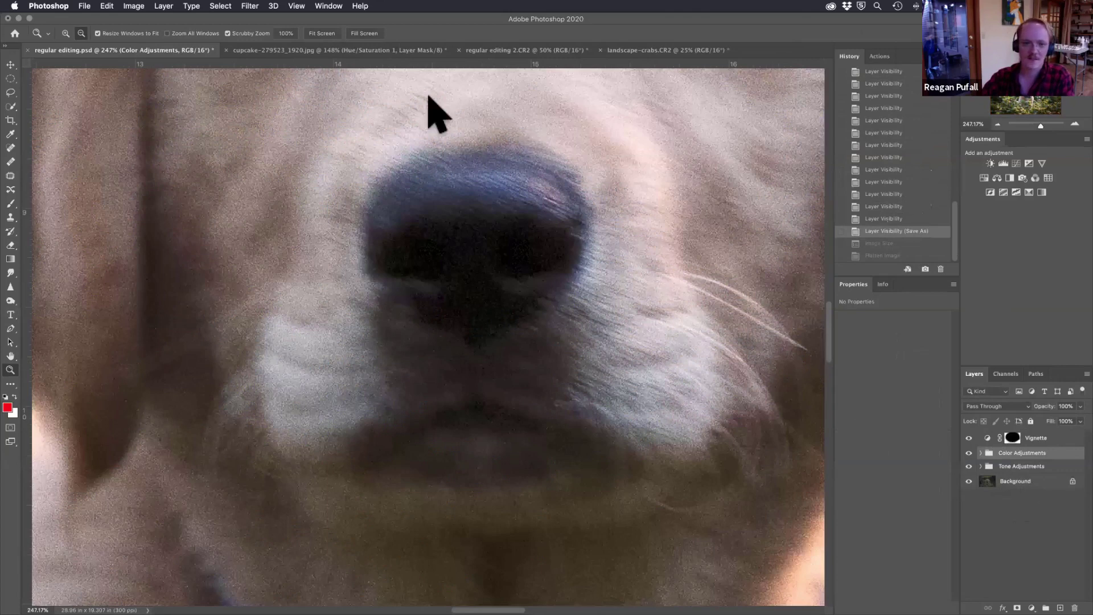
key(super+0)
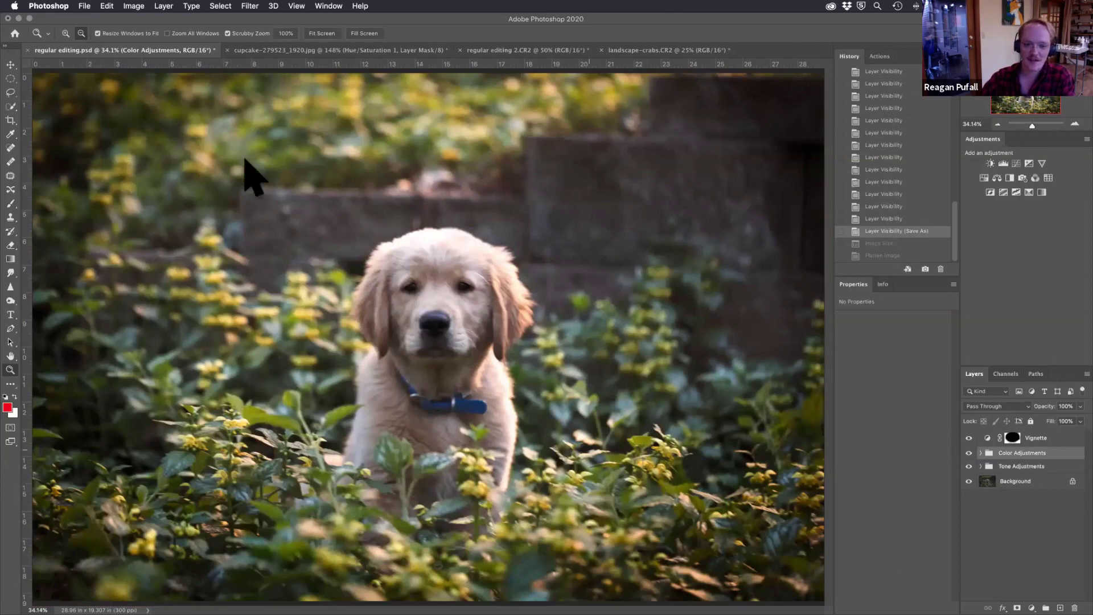
Examine the file formats available for saving the layered photo, and cancel without saving.
key(super+shift+s)
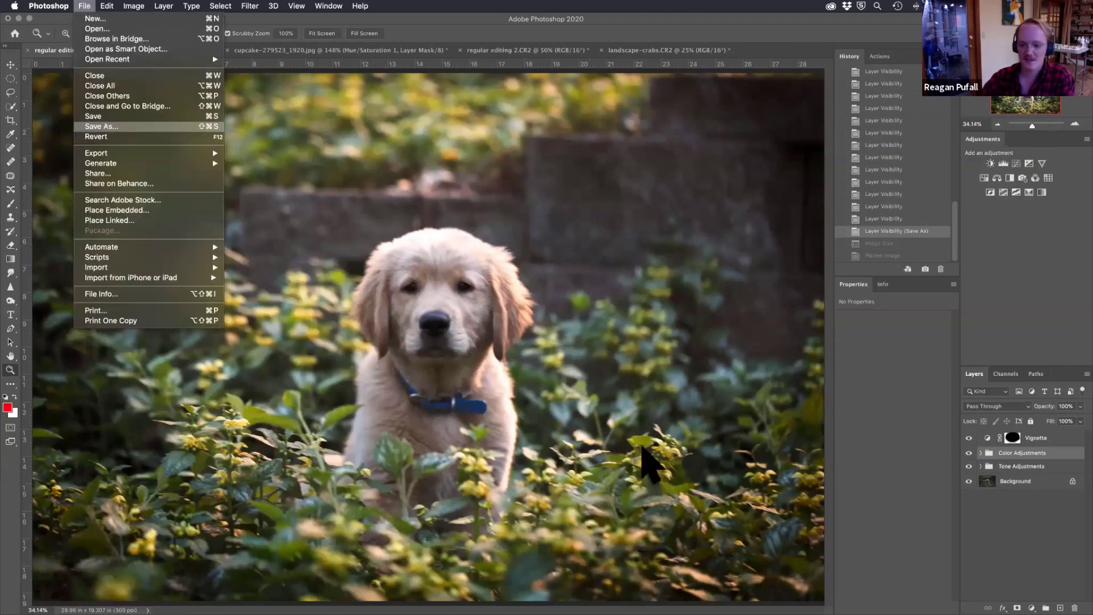
click(581, 448)
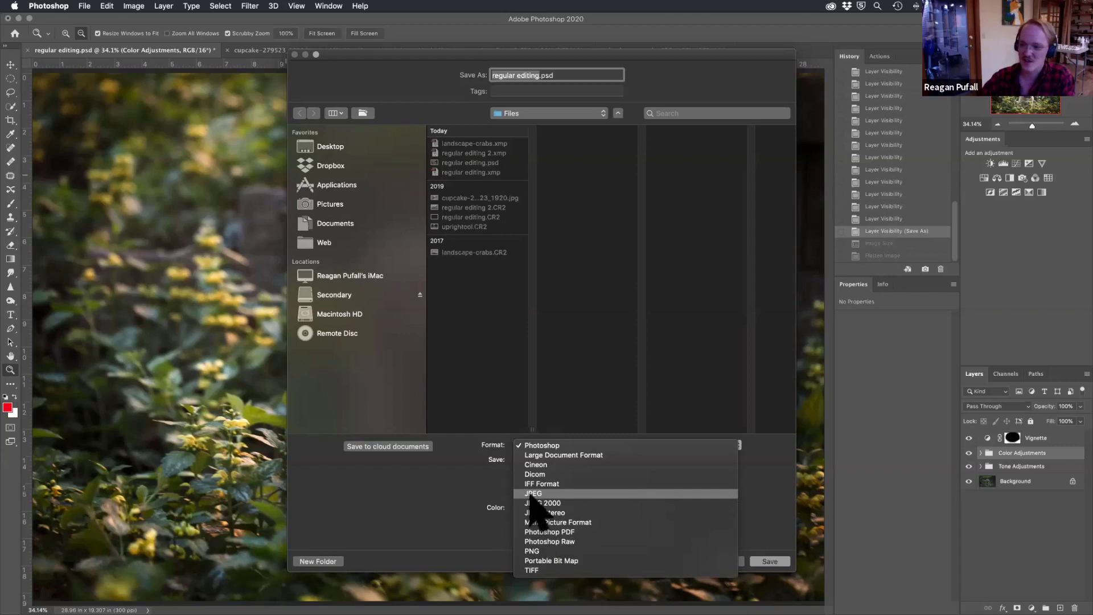
click(439, 516)
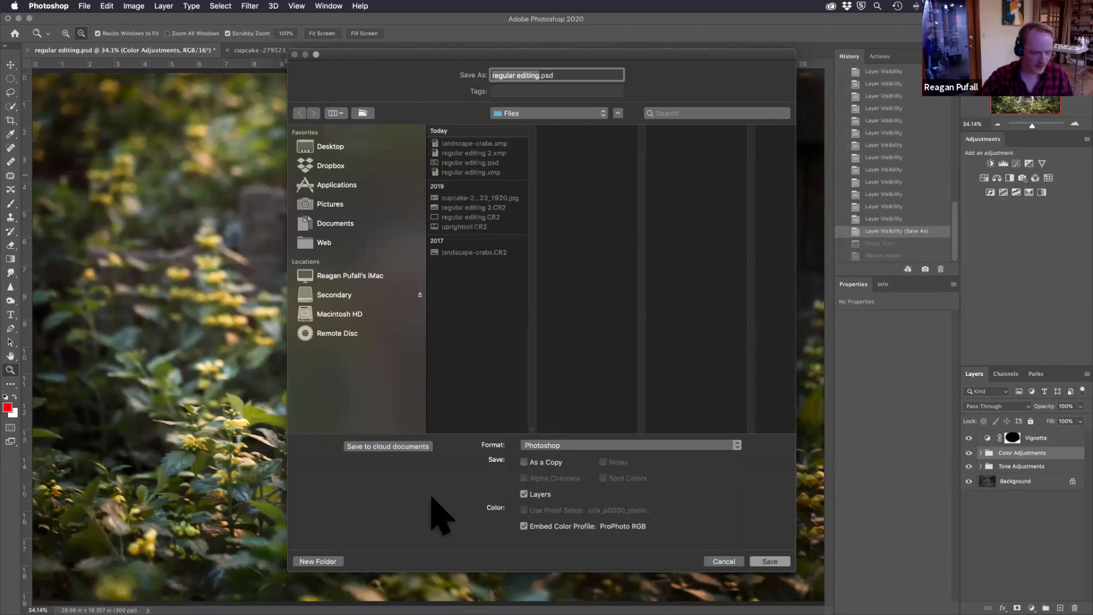
click(723, 561)
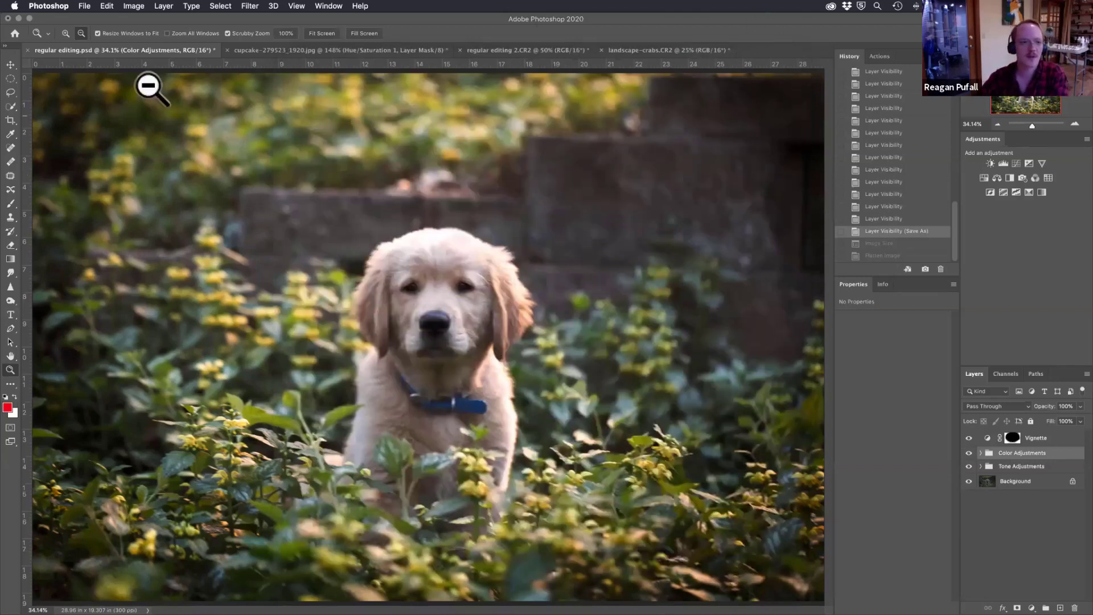
Examine the photo's color mode and bits-per-channel options.
click(85, 6)
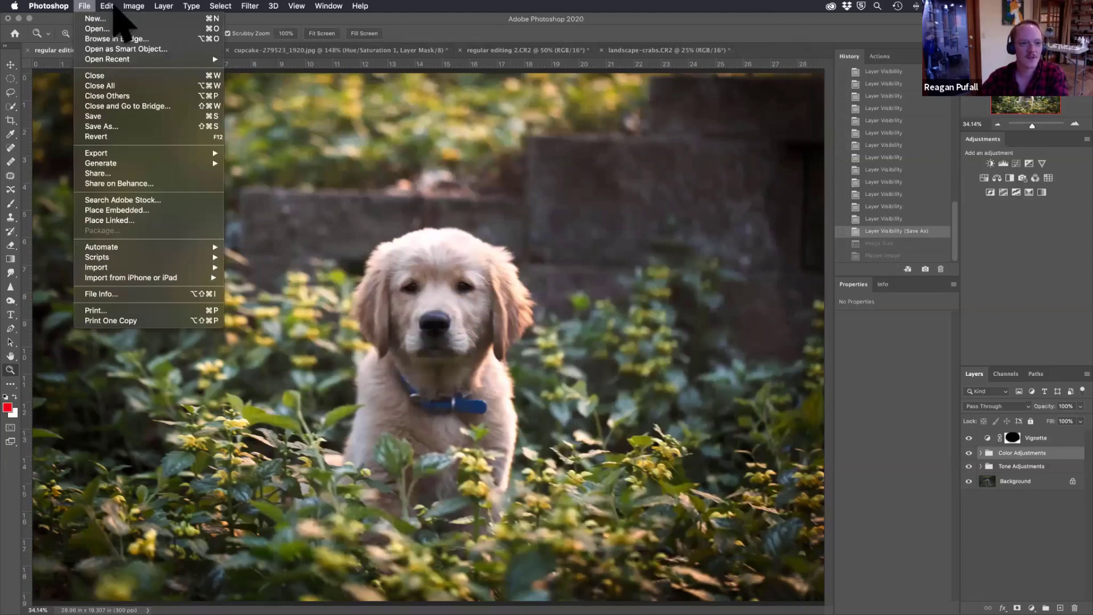
mouse_move(126, 10)
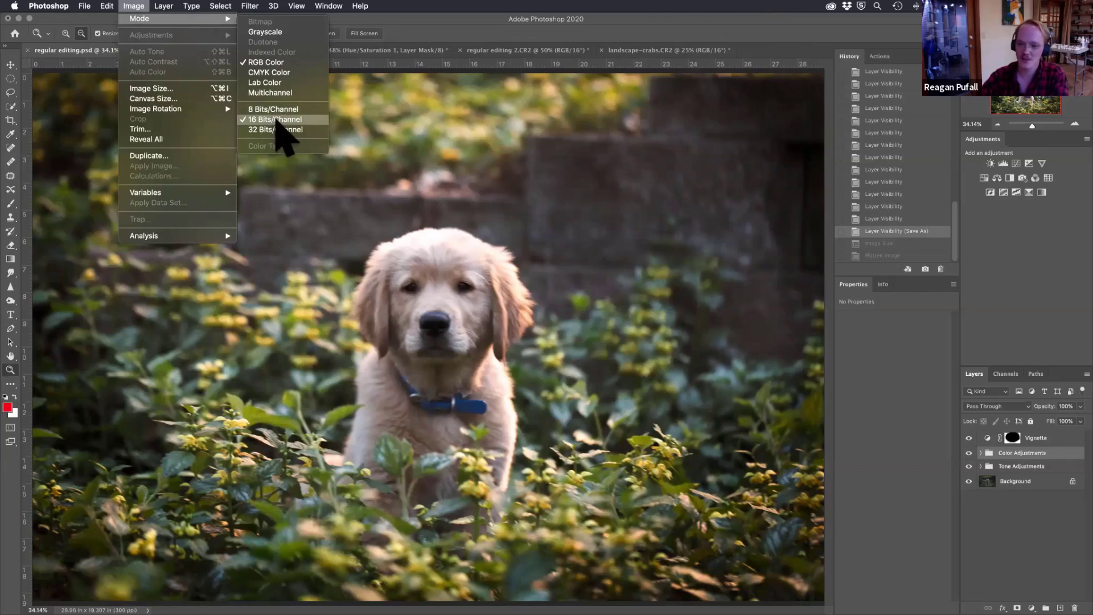
click(137, 8)
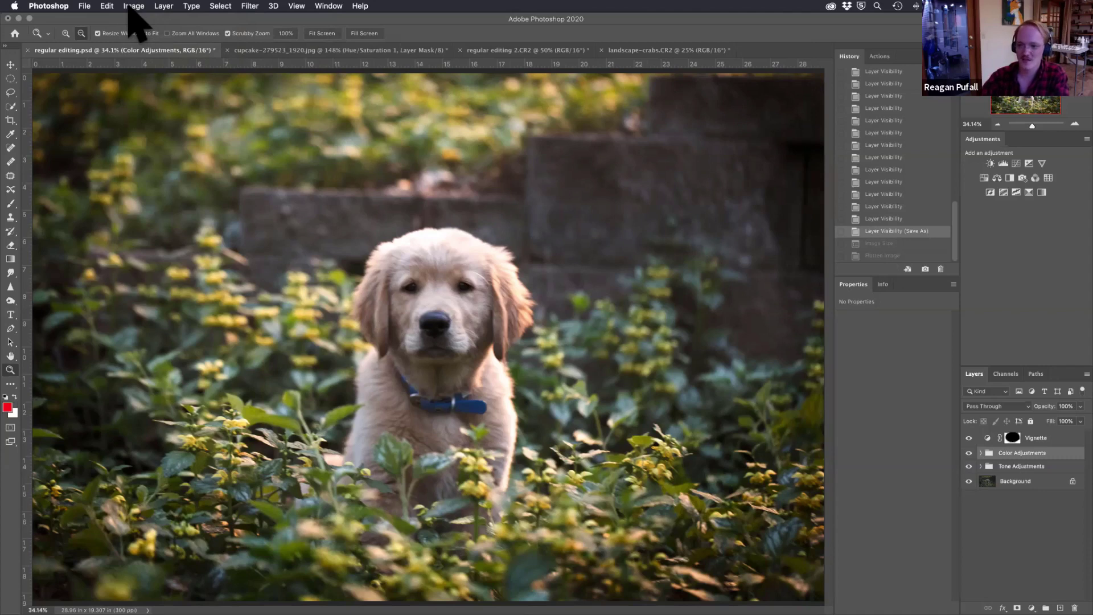
Open the Color Settings.
click(108, 7)
click(108, 6)
click(84, 7)
mouse_move(107, 7)
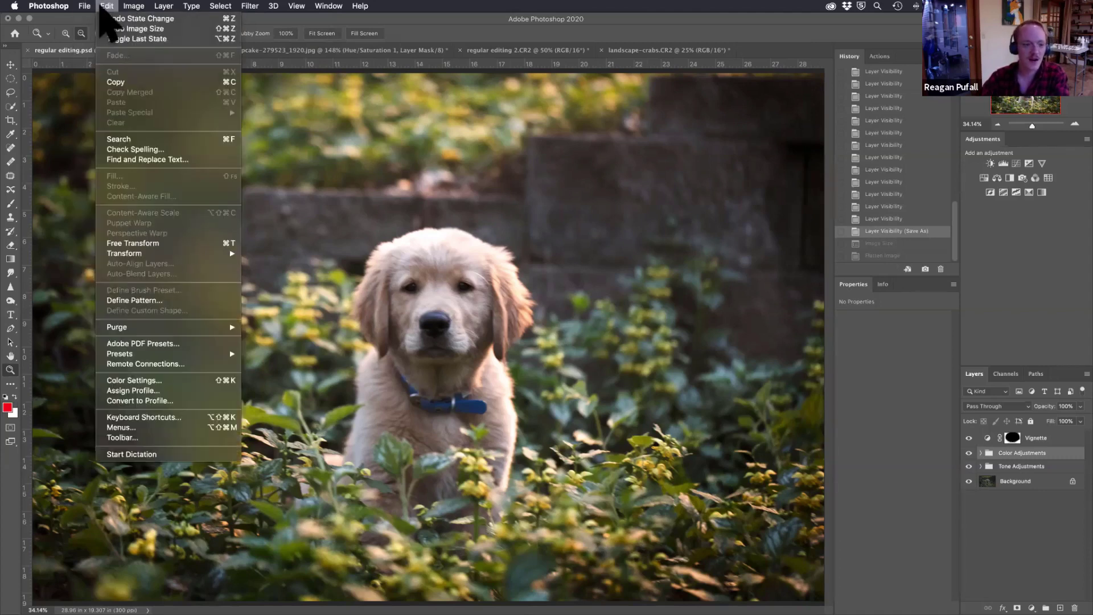
click(123, 380)
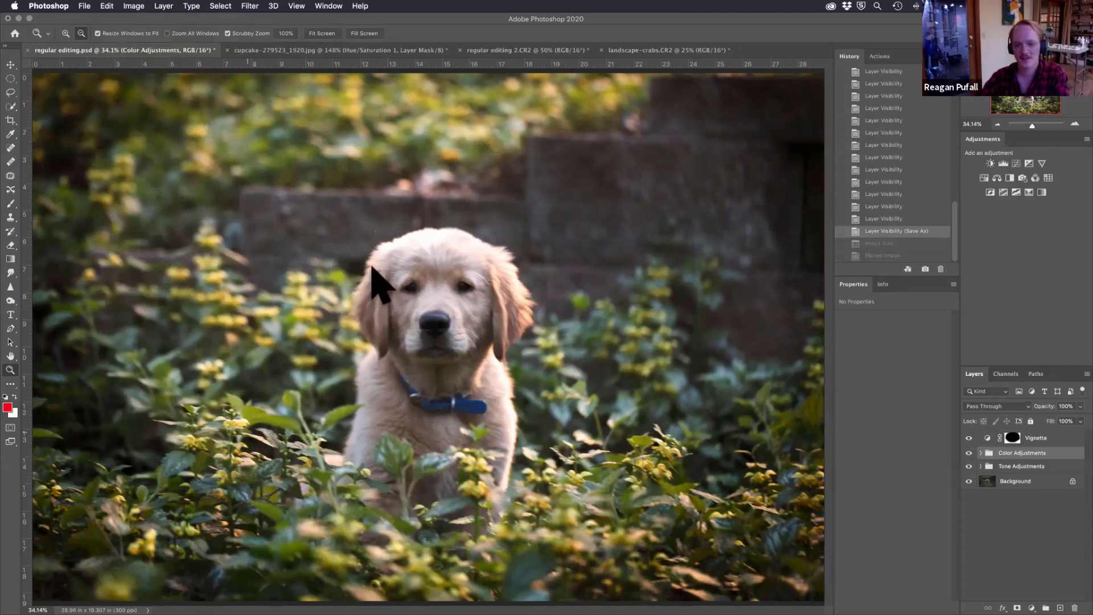
key(super+shift+k)
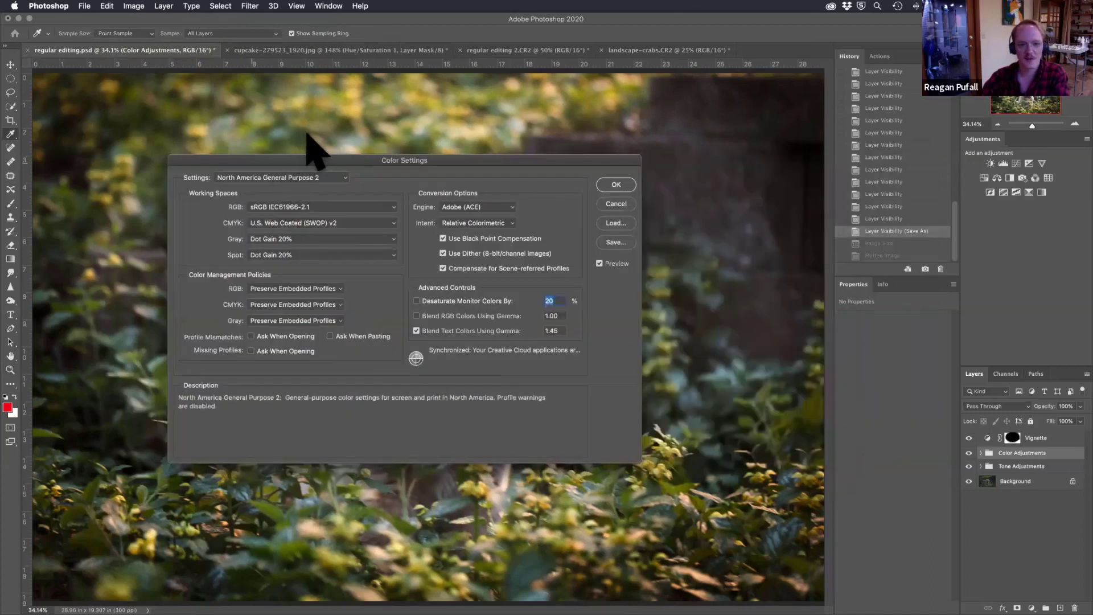
Examine the available RGB working spaces, and close the Color Settings without changes.
click(307, 206)
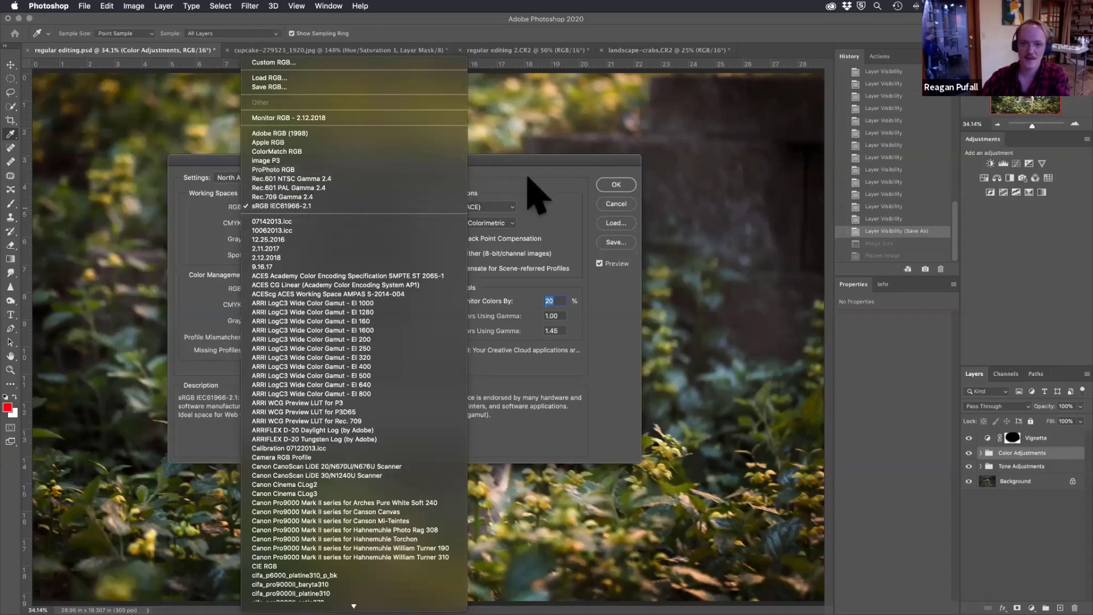
click(626, 209)
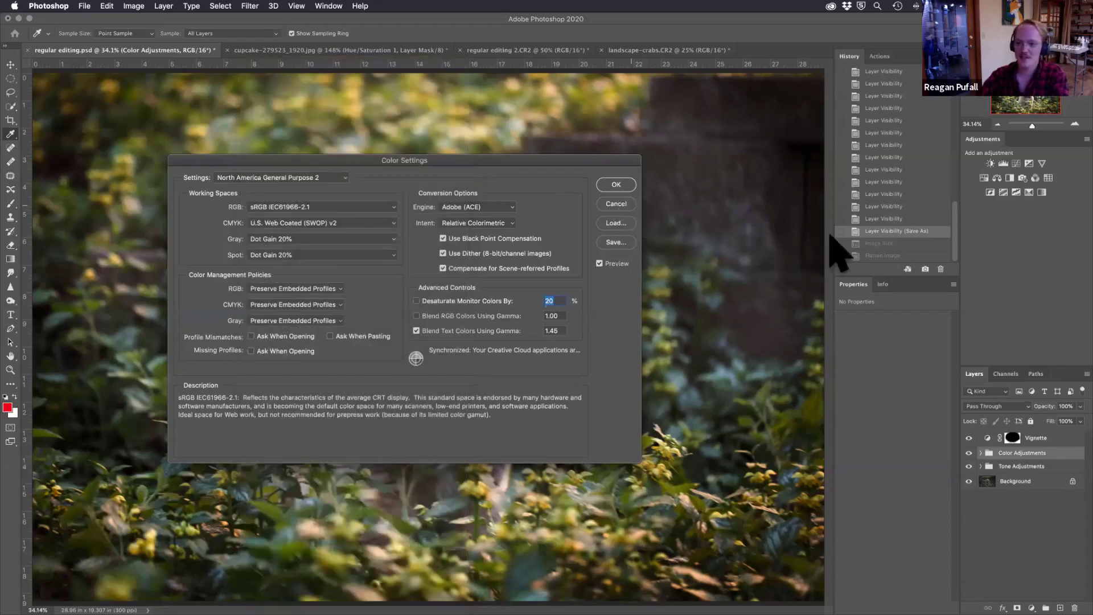
key(Escape)
key(z)
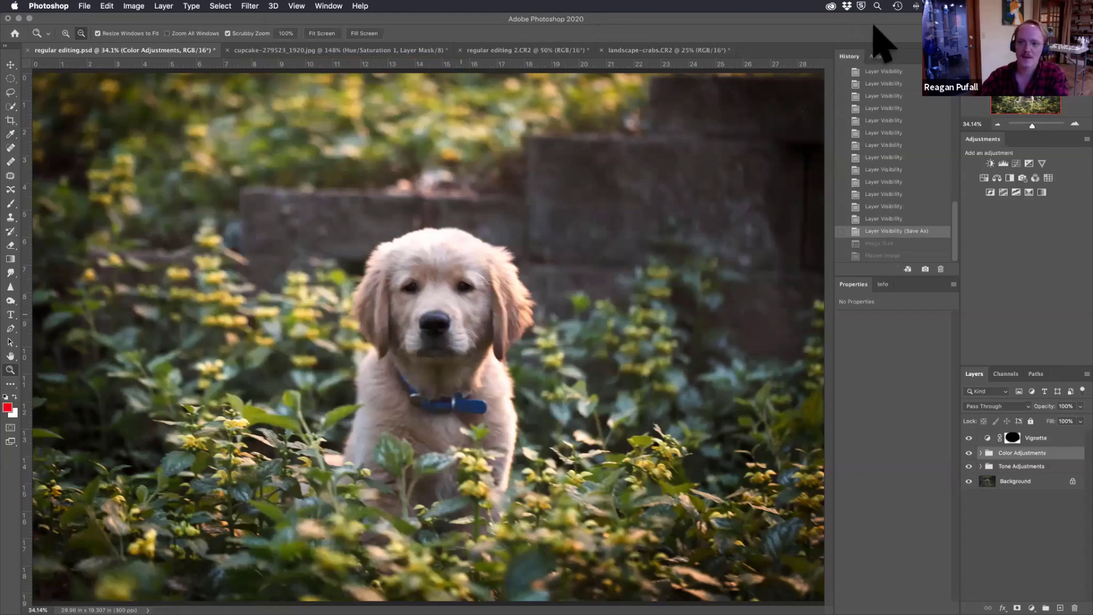
Display the recorded actions to examine the steps of the Web Prep Landscape action.
click(939, 52)
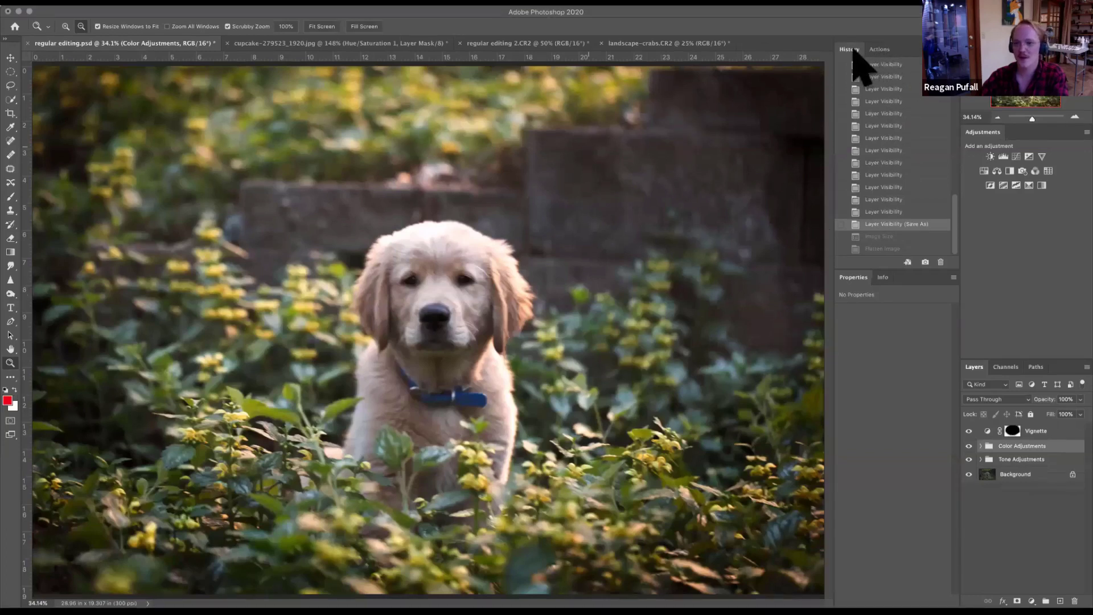
click(886, 53)
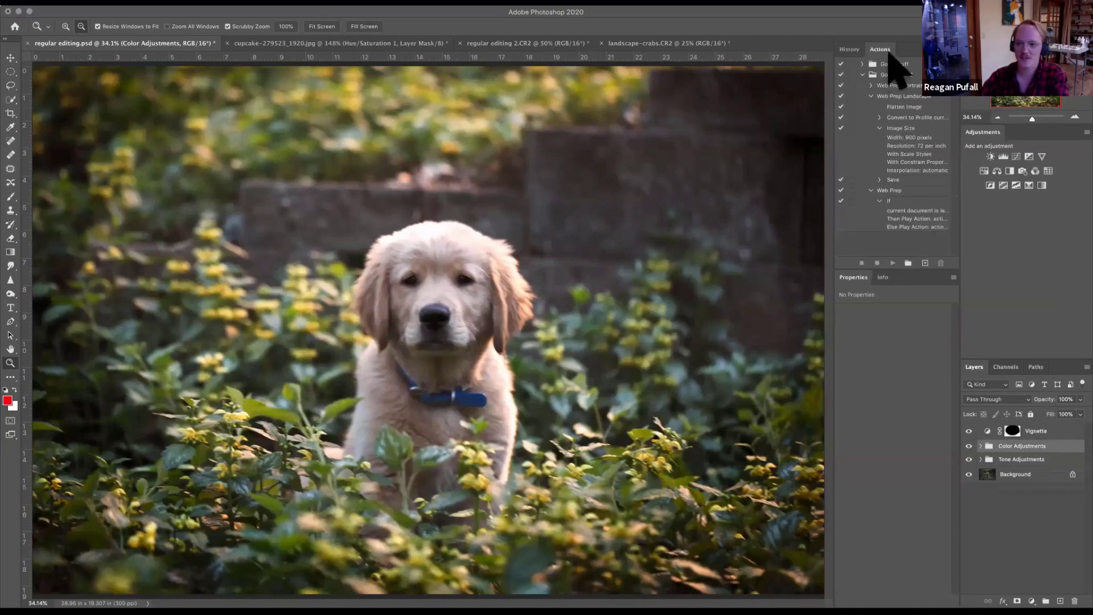
Play the Web Prep Landscape action on the dog photo and save the output as regular editing.jpg in JPEG format.
click(851, 50)
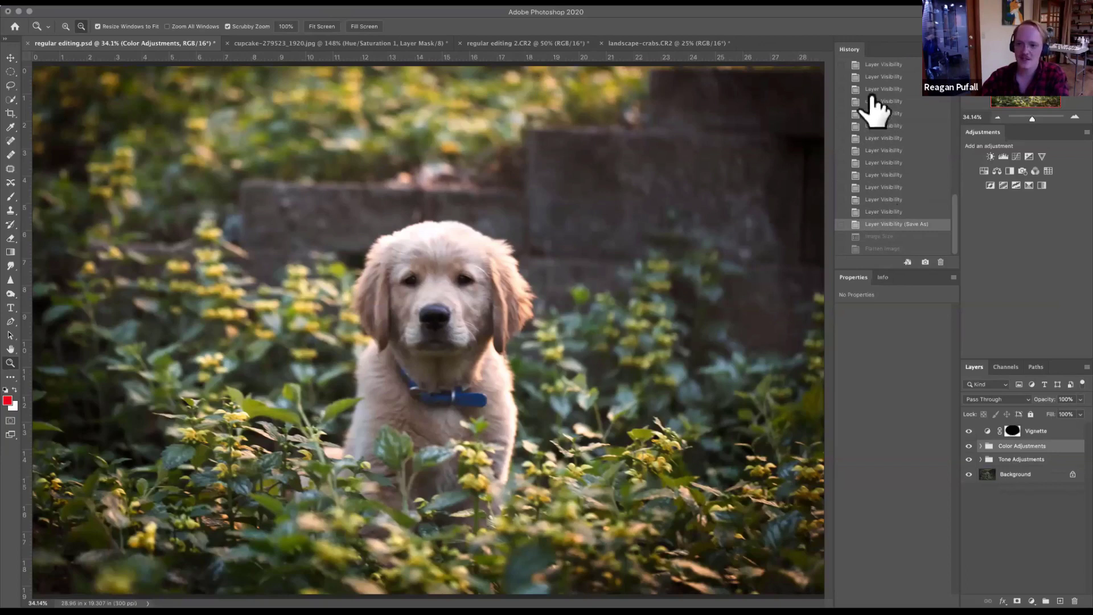
key(alt+F9)
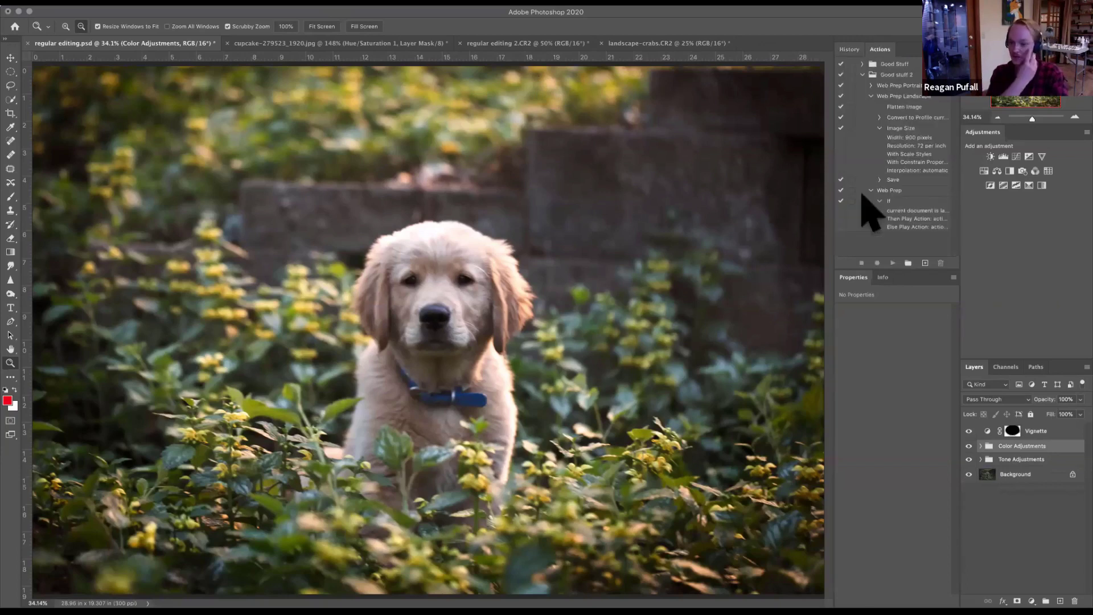
click(863, 196)
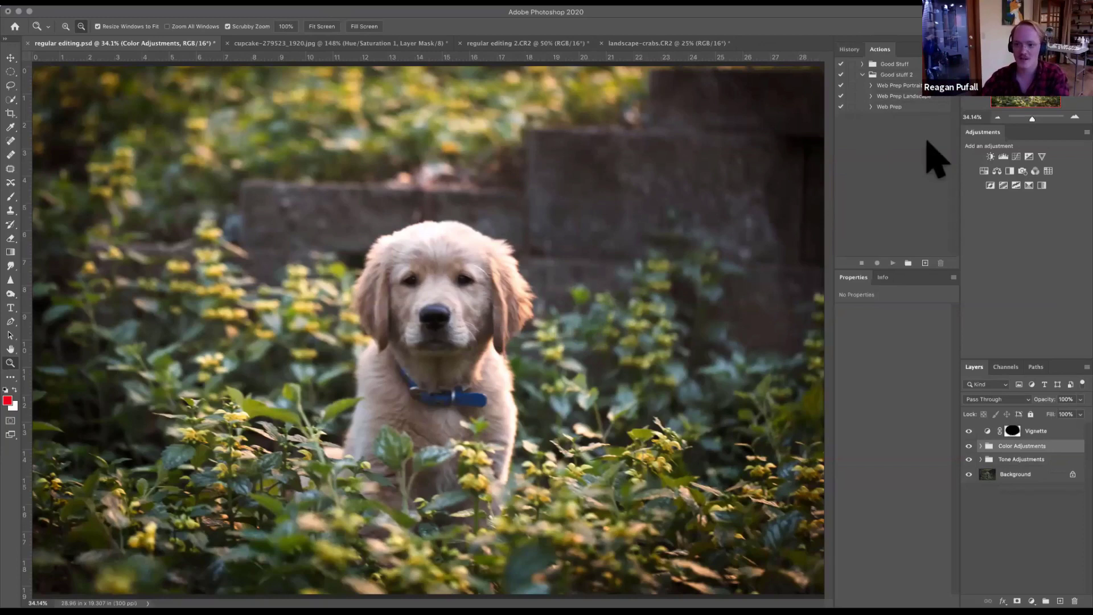
click(893, 262)
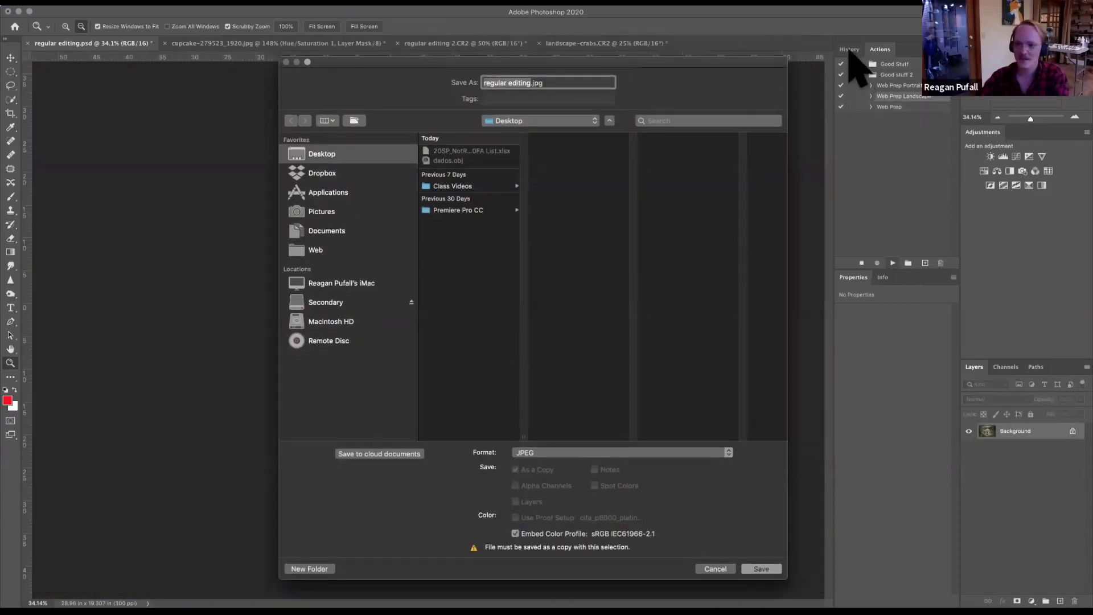
key(Return)
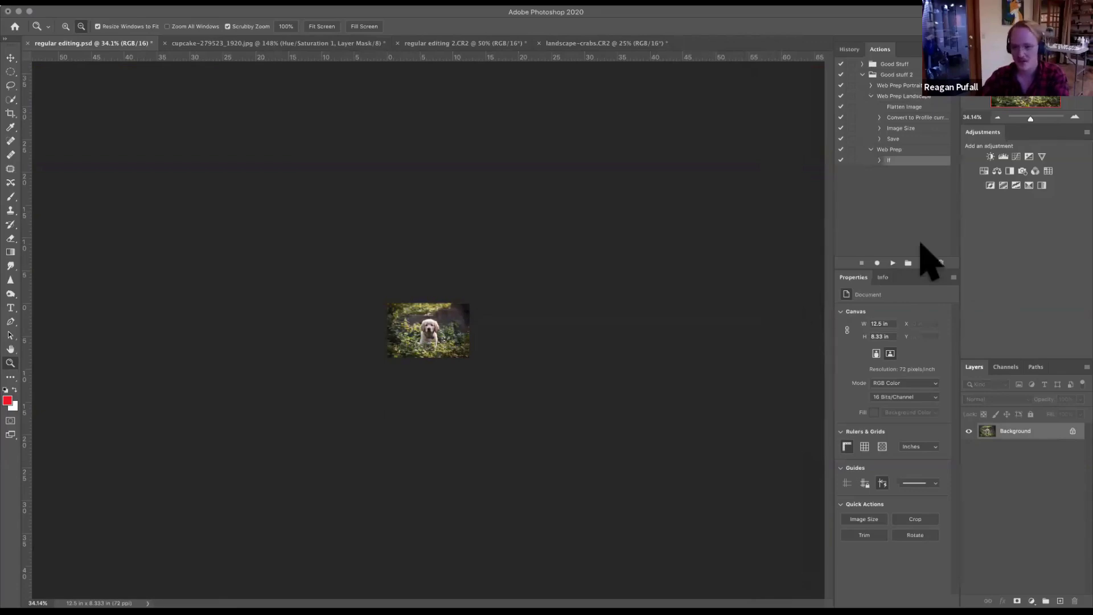
Display the history and undo the action's flattening, profile conversion and image resizing.
click(849, 49)
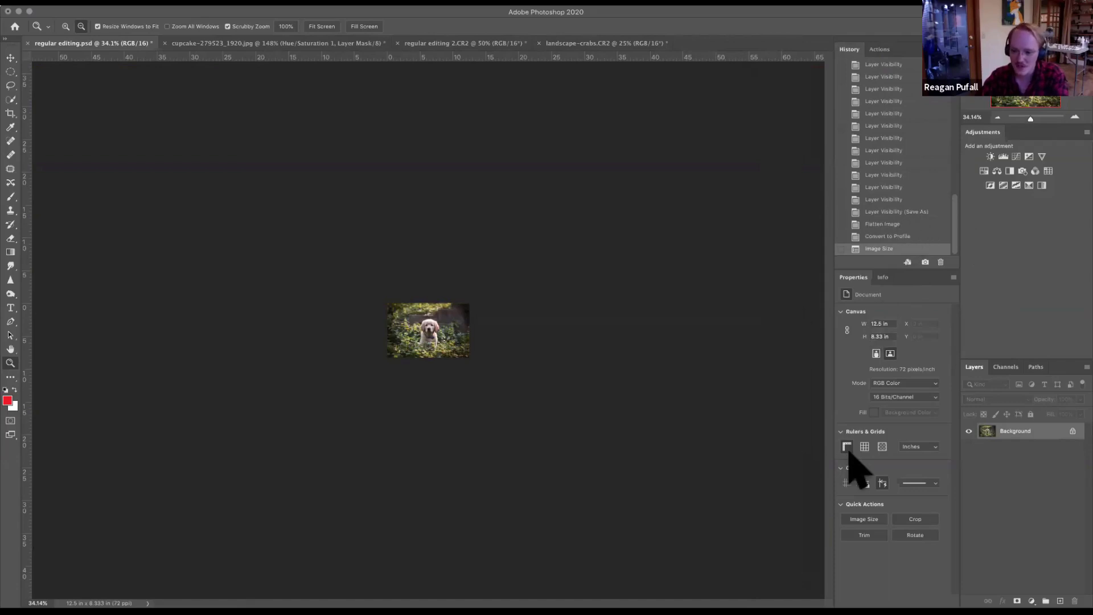
key(super+z)
key(super+z)
key(super+z)
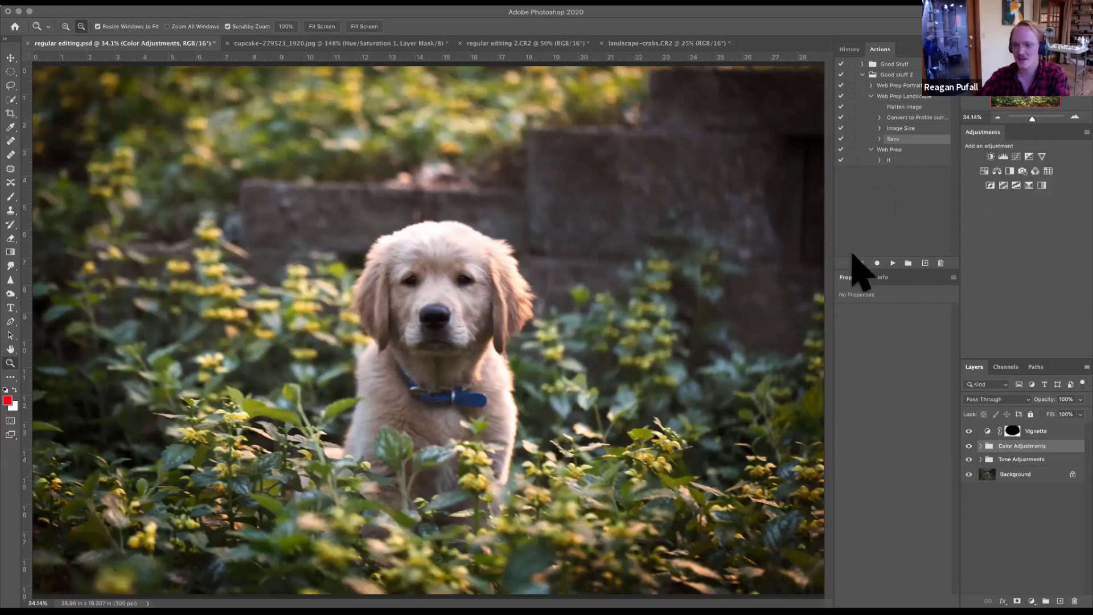
Record an action that selects the brush and unlocks the Background layer, paint a large red area beside the dog, and inspect the Set Background step.
click(891, 215)
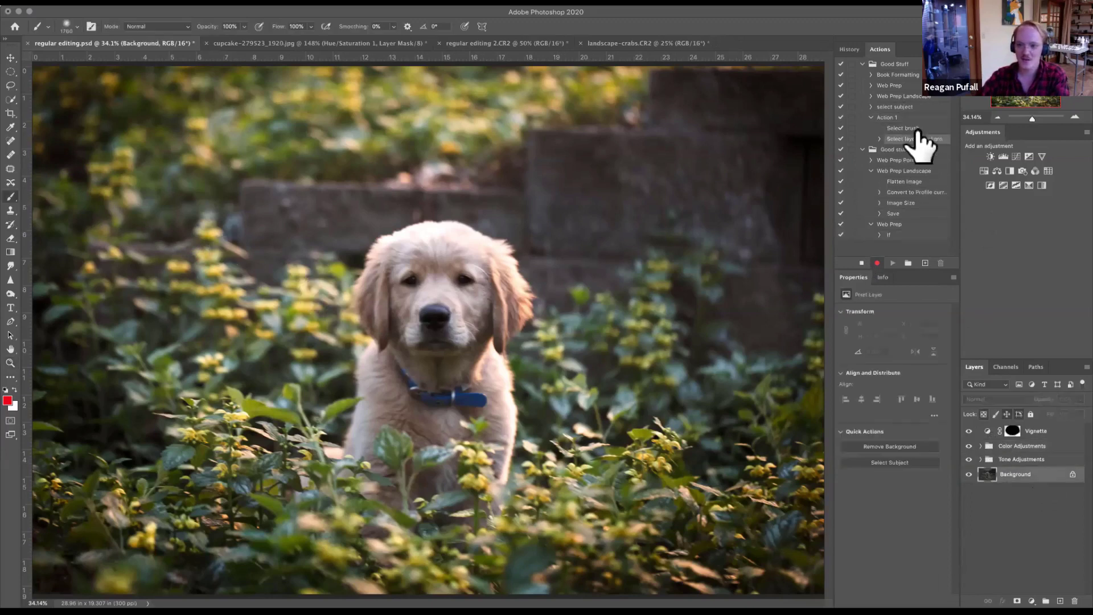
click(361, 322)
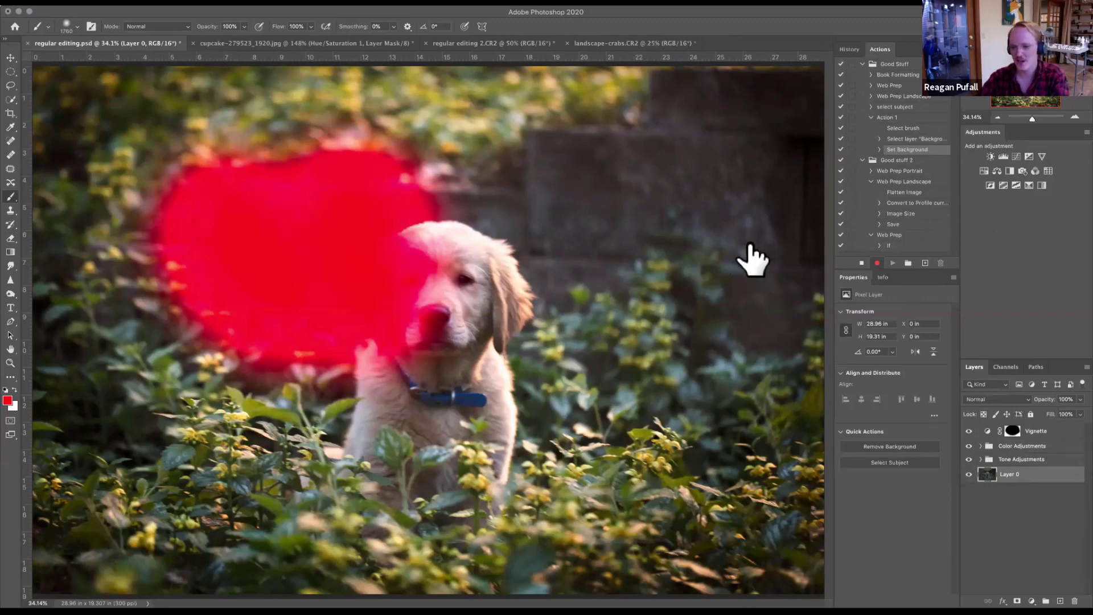
click(861, 262)
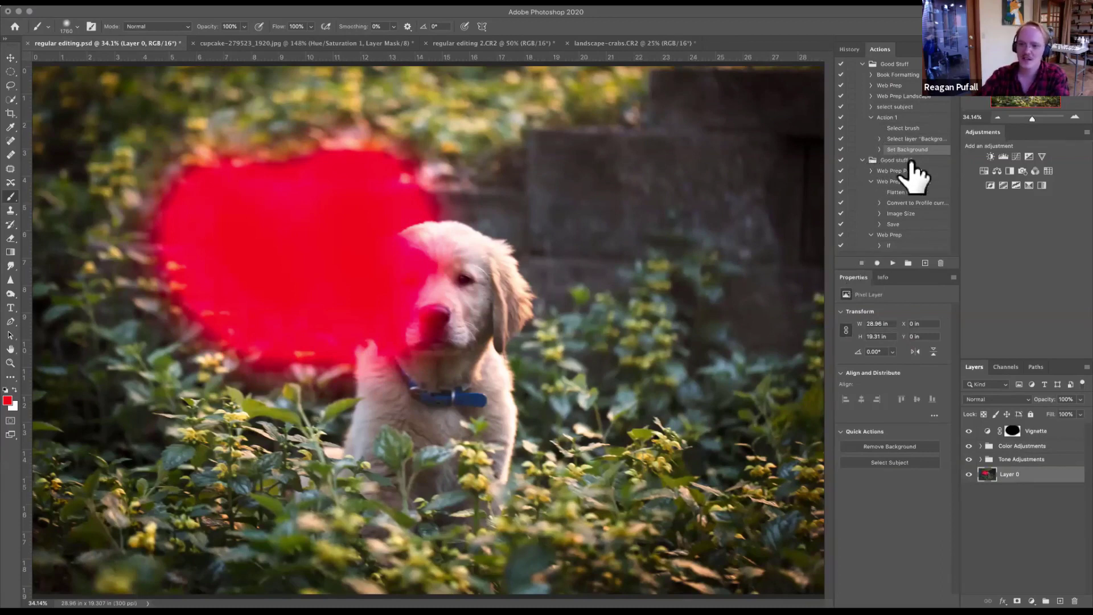
click(880, 149)
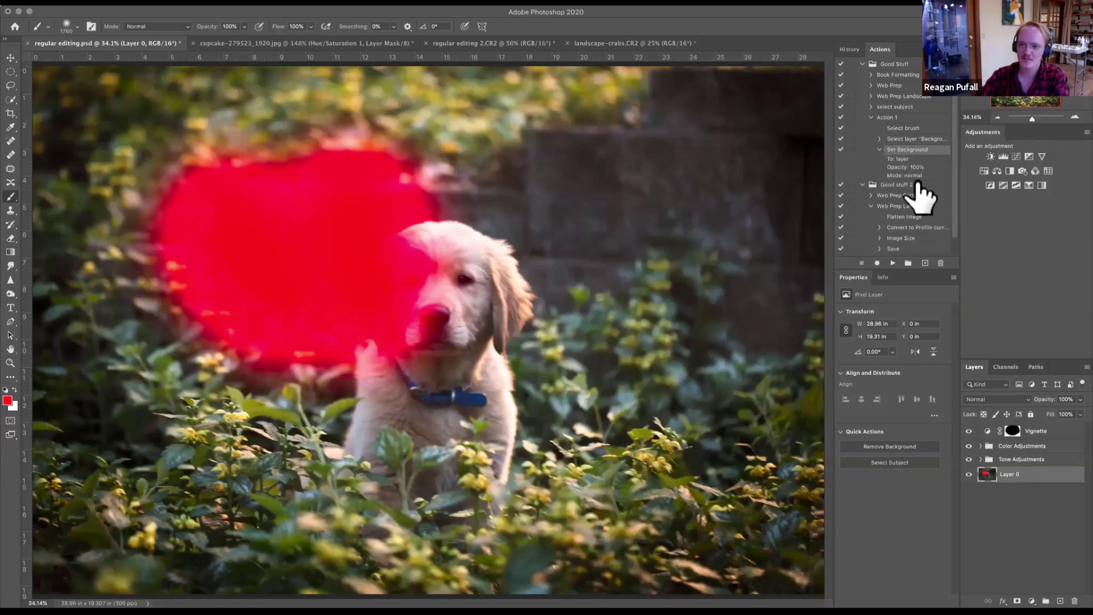
click(880, 149)
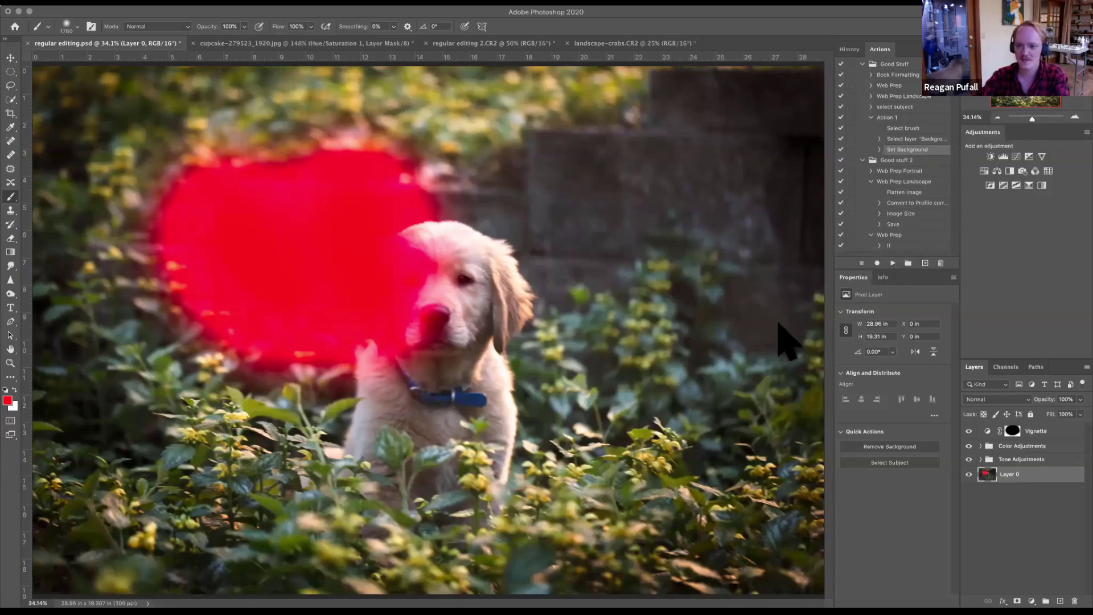
Undo the red brush strokes and the Background layer's conversion.
key(super+z)
key(super+z)
key(super+z)
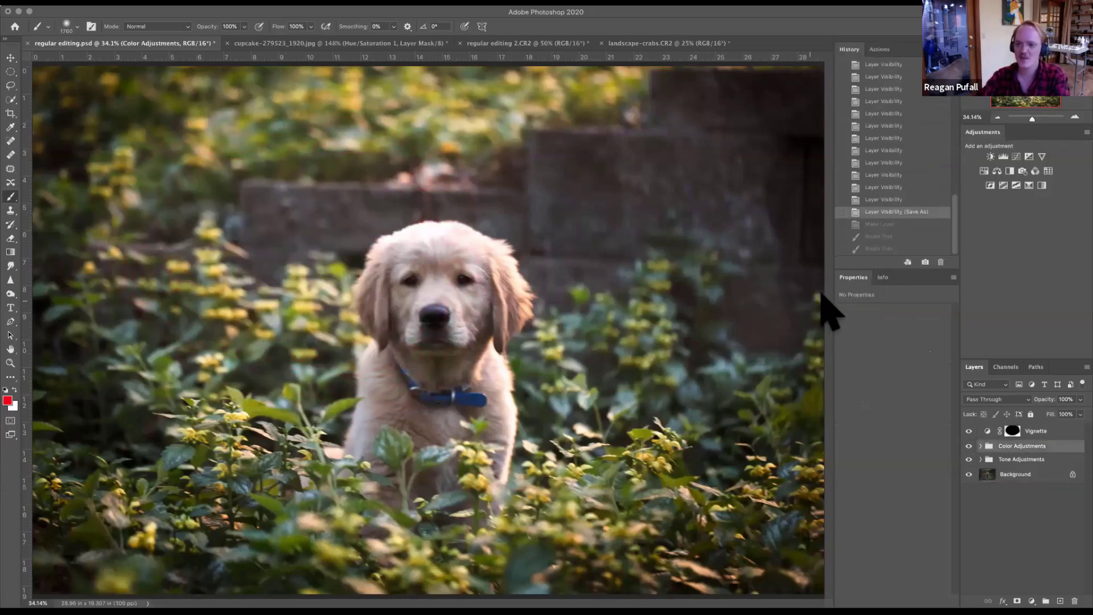
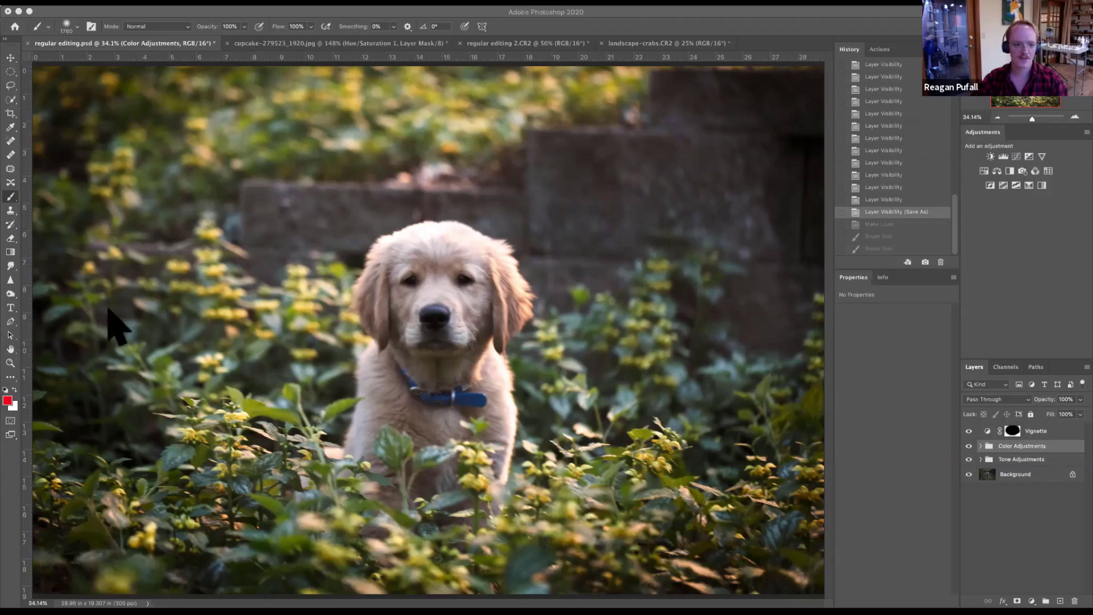
Add the horizontal text "HAPPY HAPPY" over the wall beside the dog's head.
click(11, 307)
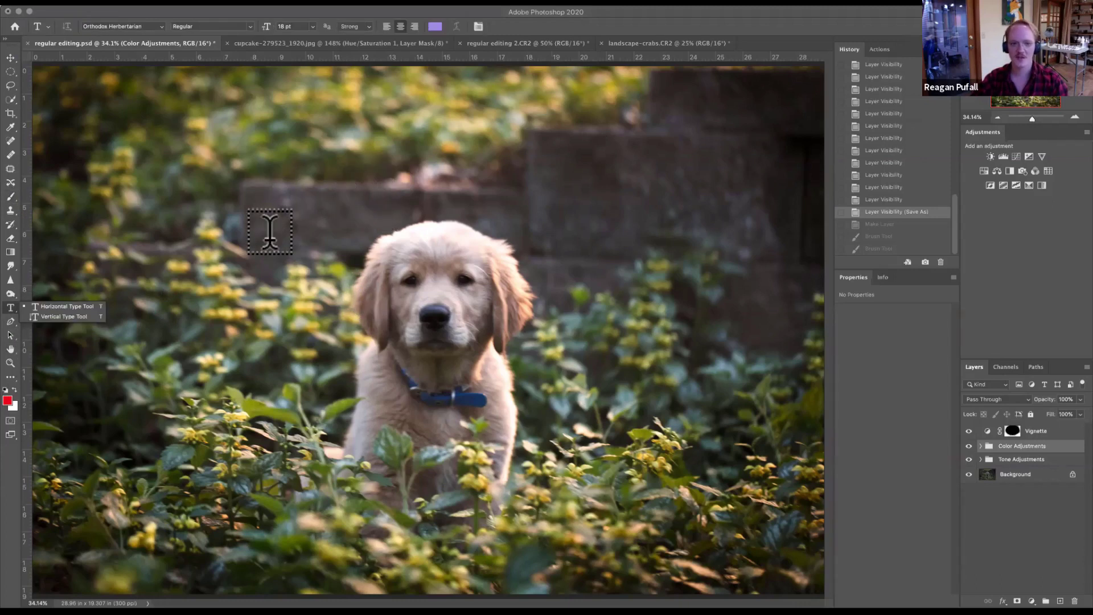
click(312, 229)
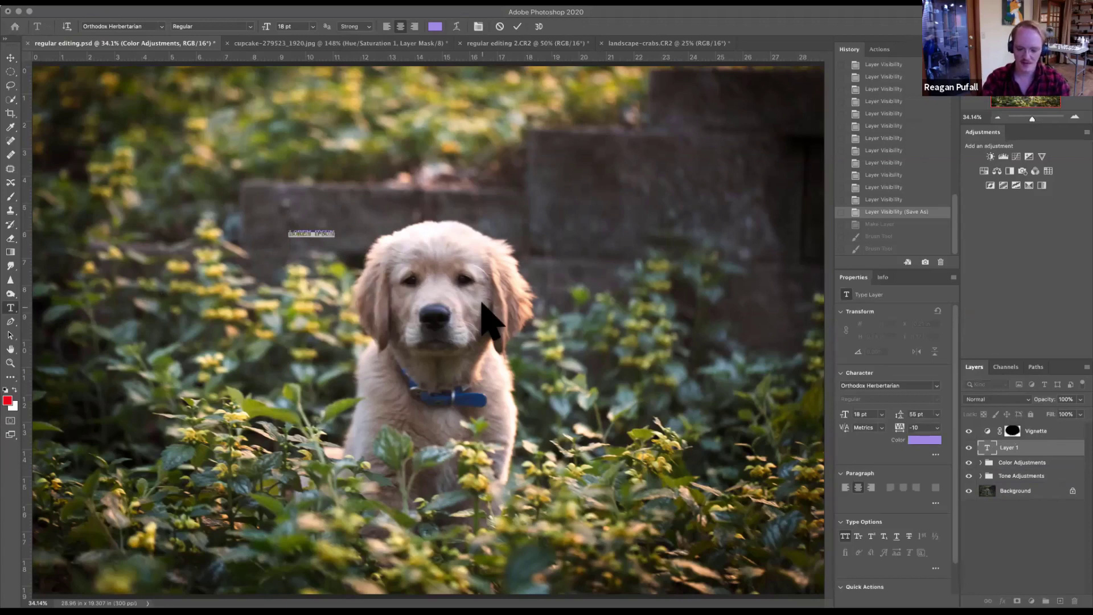
text(HAPPY HAPPY)
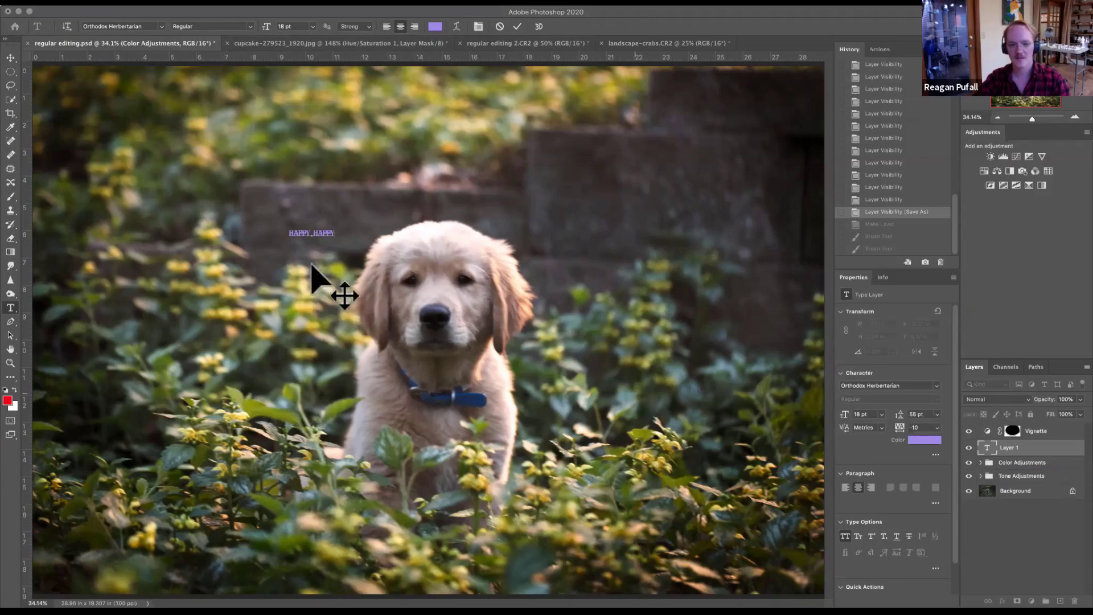
Set the font size of the whole "HAPPY HAPPY" text to 72 pt.
triple_click(322, 231)
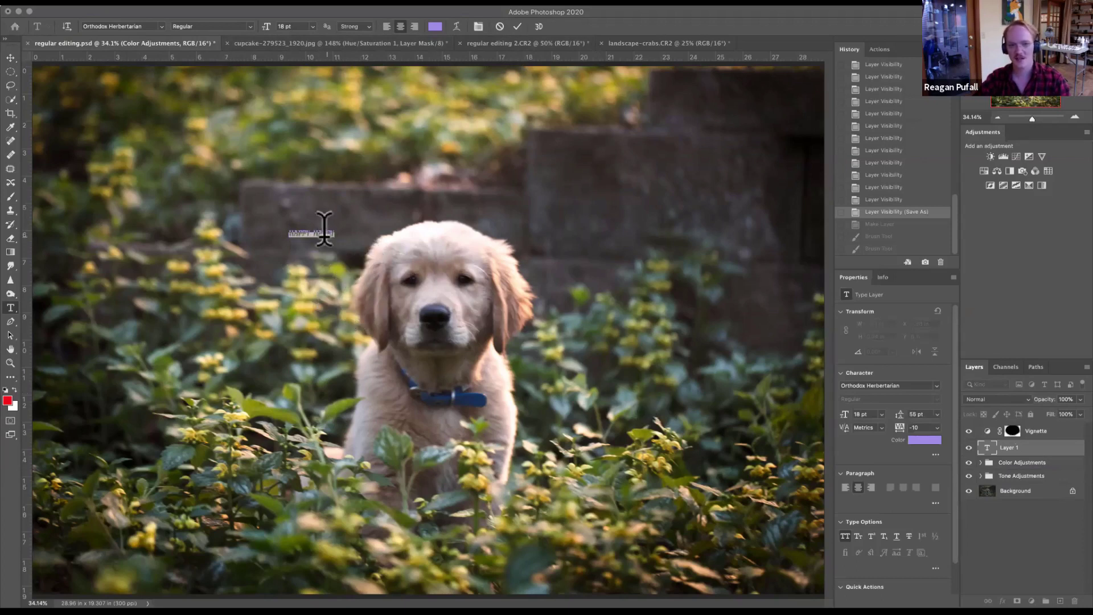
click(312, 27)
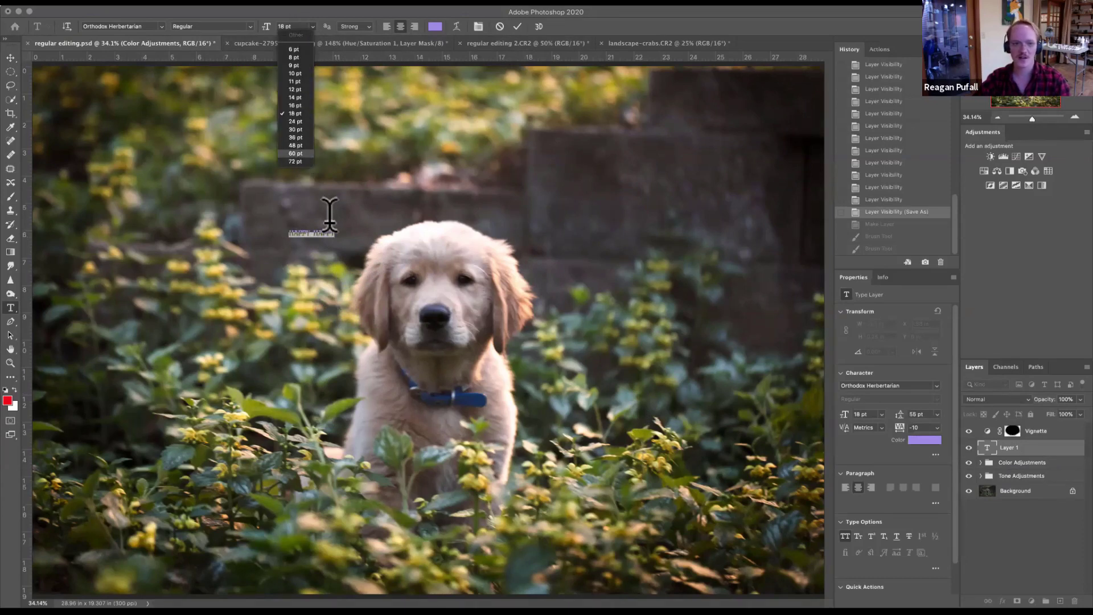
click(296, 161)
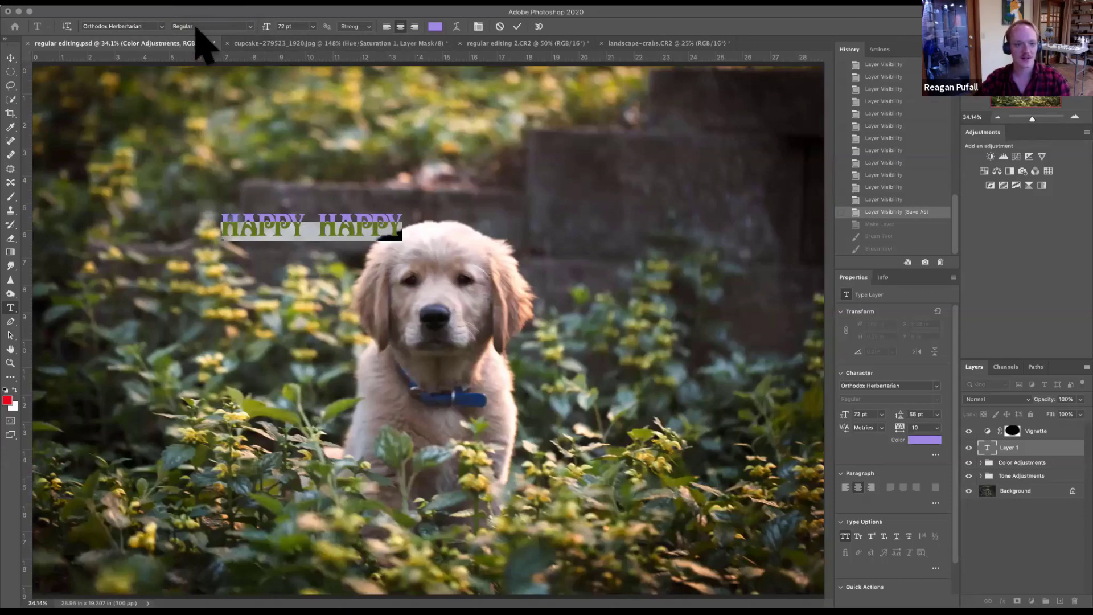
Set the text's font to Minion Variable Concept Semibold Italic and its color to dark #1c1923.
click(245, 27)
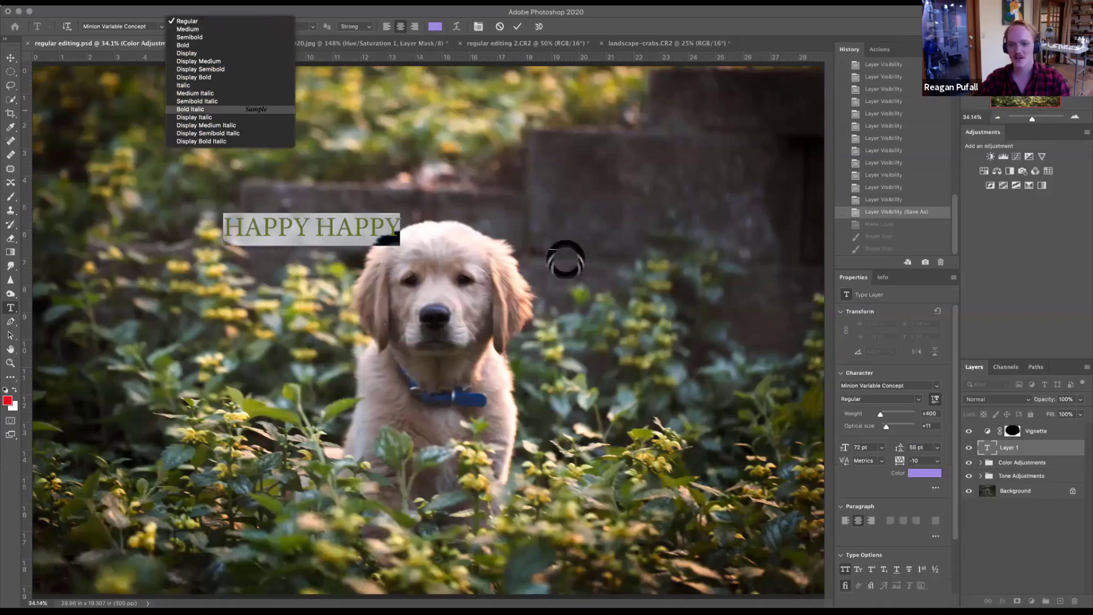
click(706, 195)
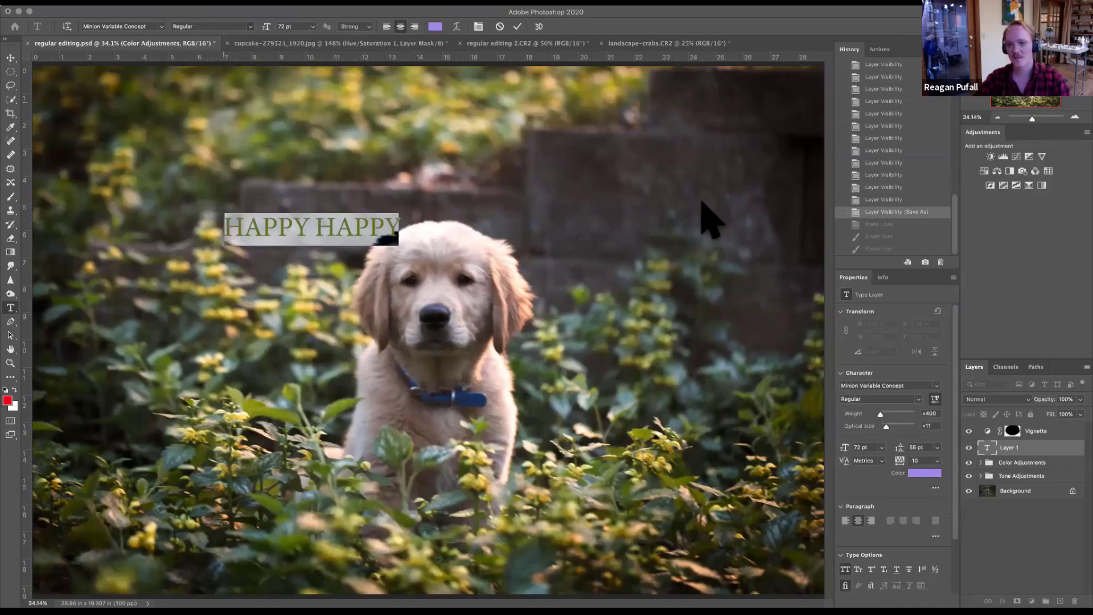
click(435, 27)
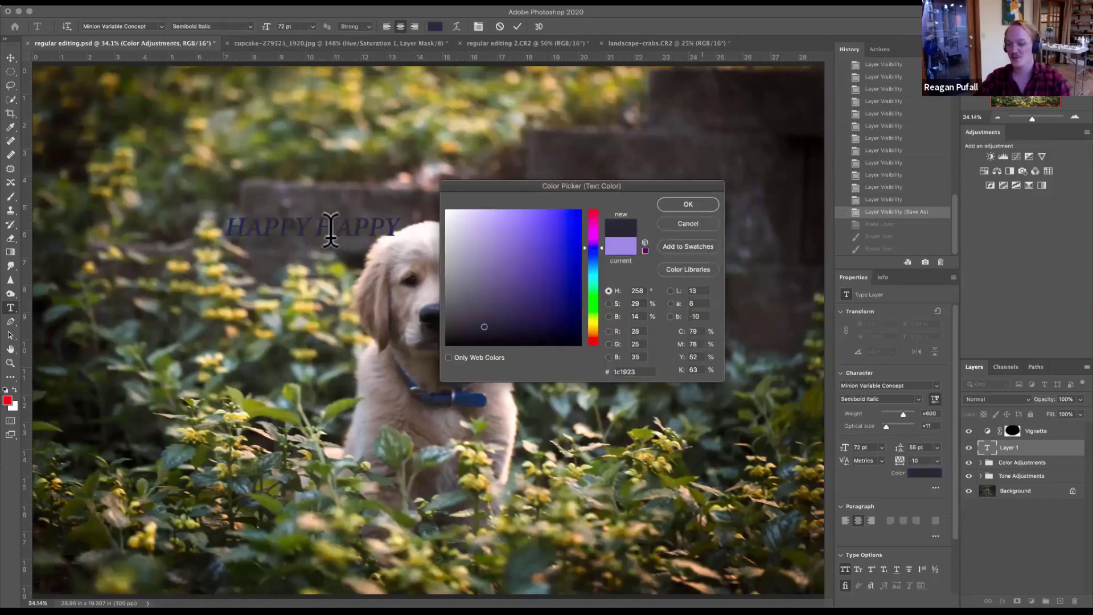
key(Return)
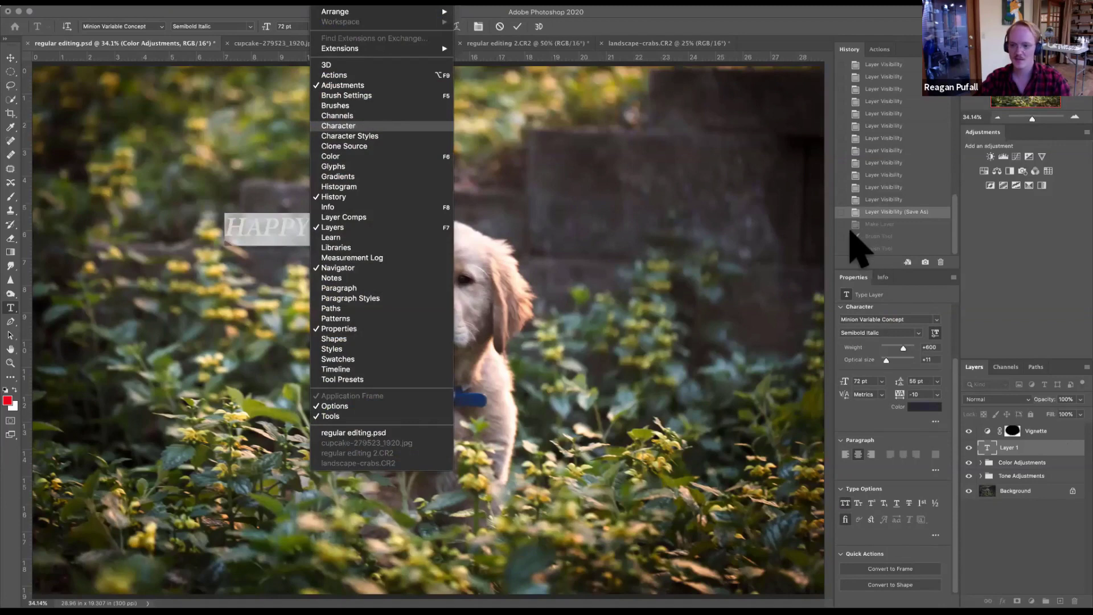
Display the Character settings and format the "HAPPY HAPPY" text in small caps.
key(Return)
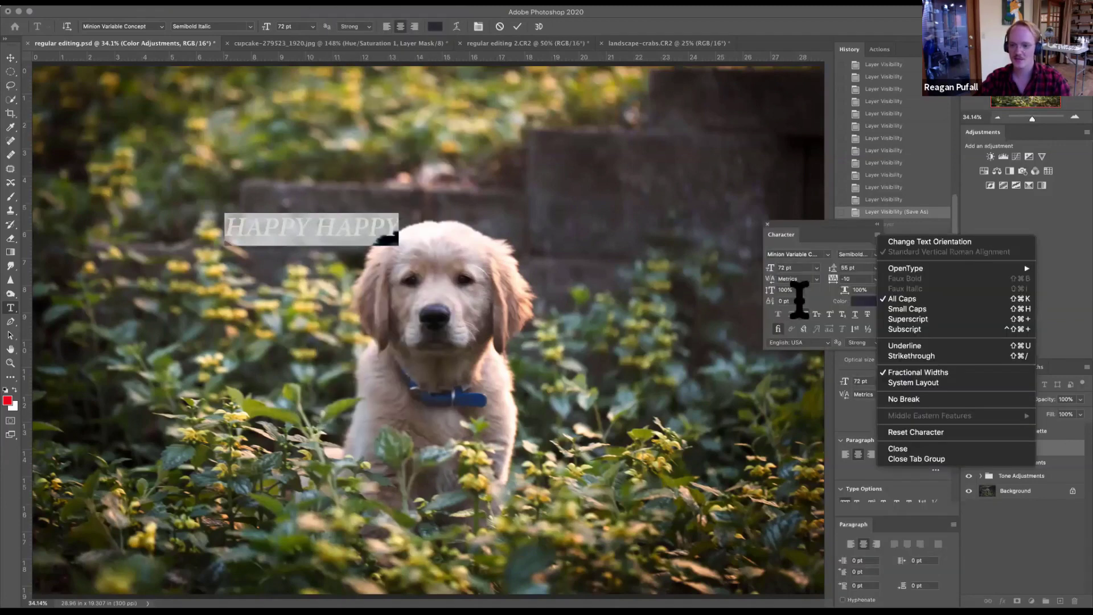
click(1025, 541)
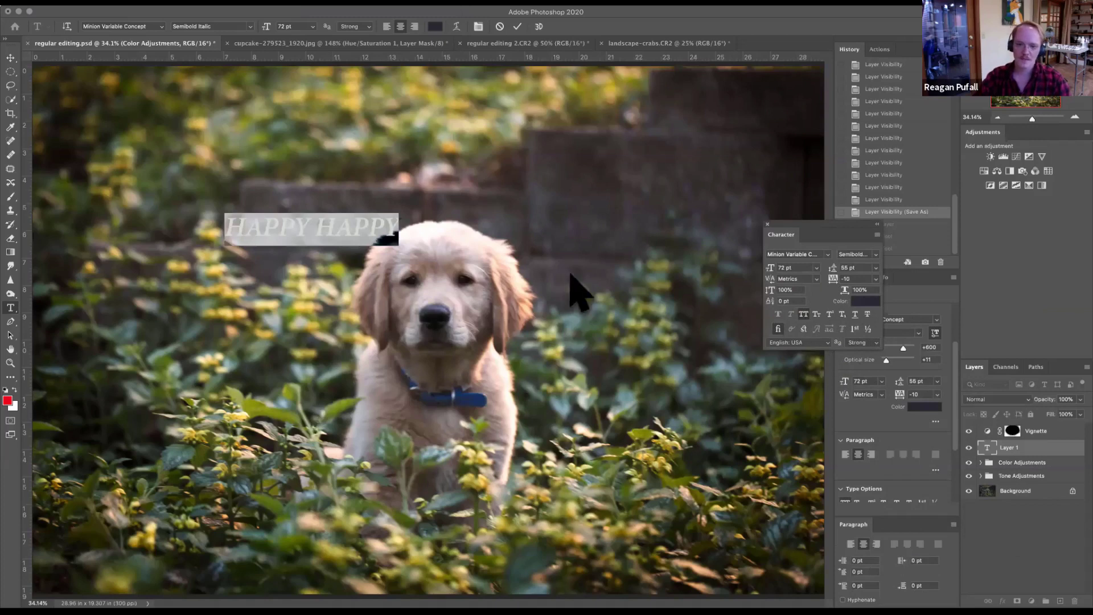
key(super+shift+h)
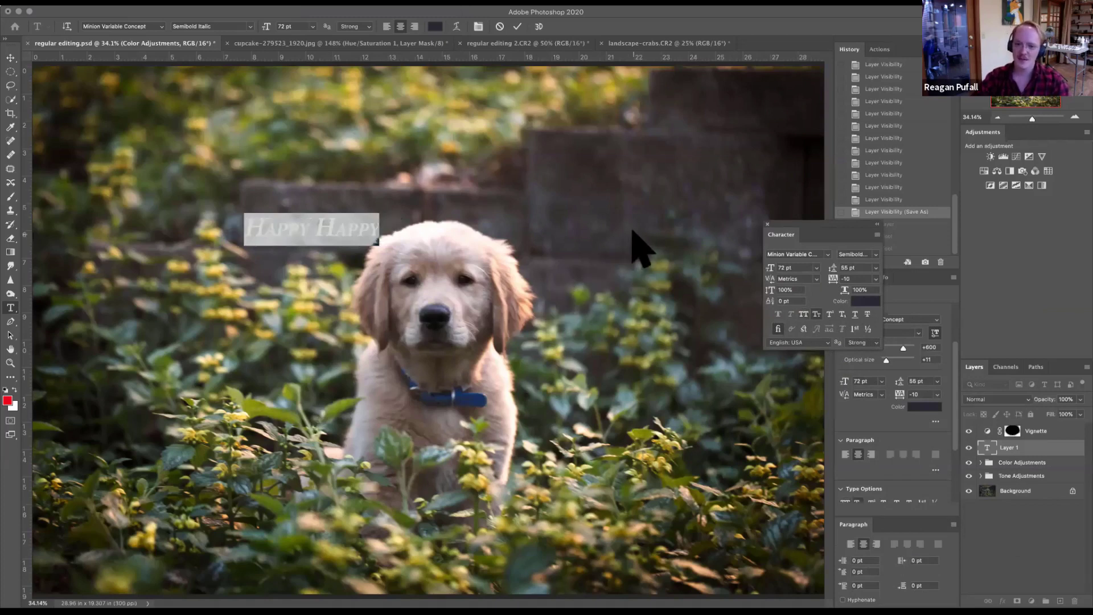